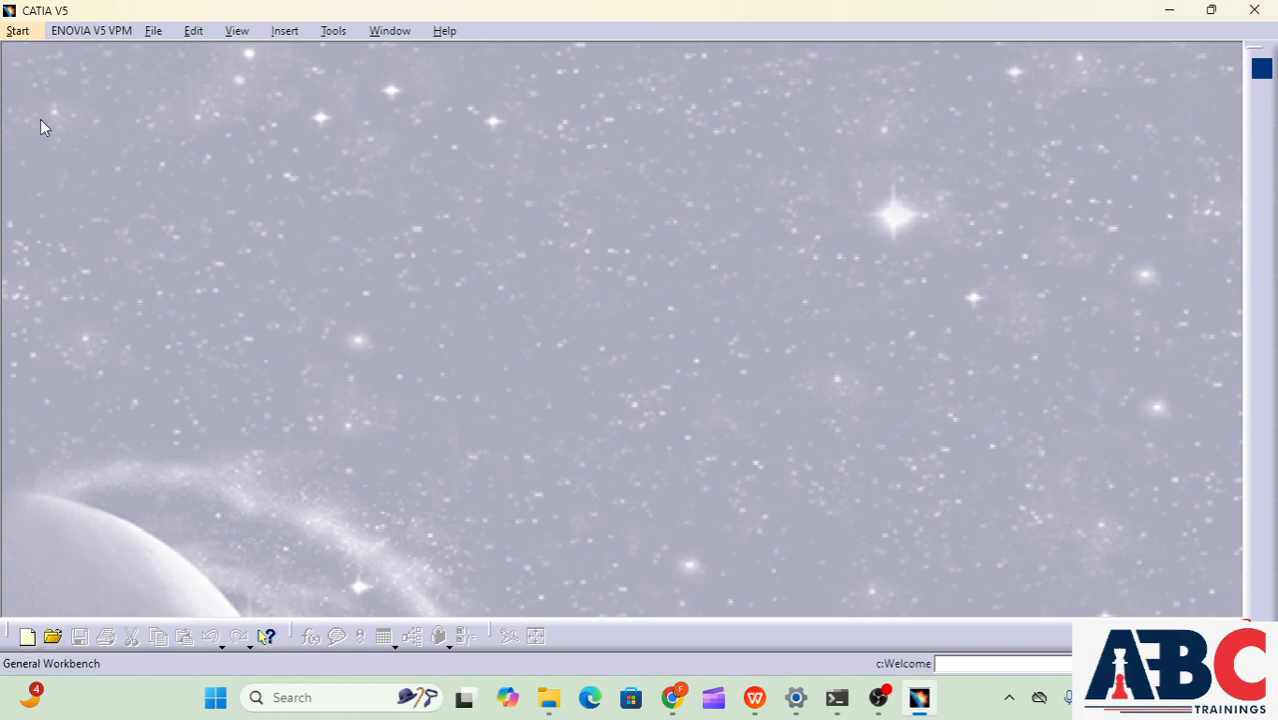
Create a new Part Design part with hybrid design enabled and open a sketch on its xy plane
left_click(33, 32)
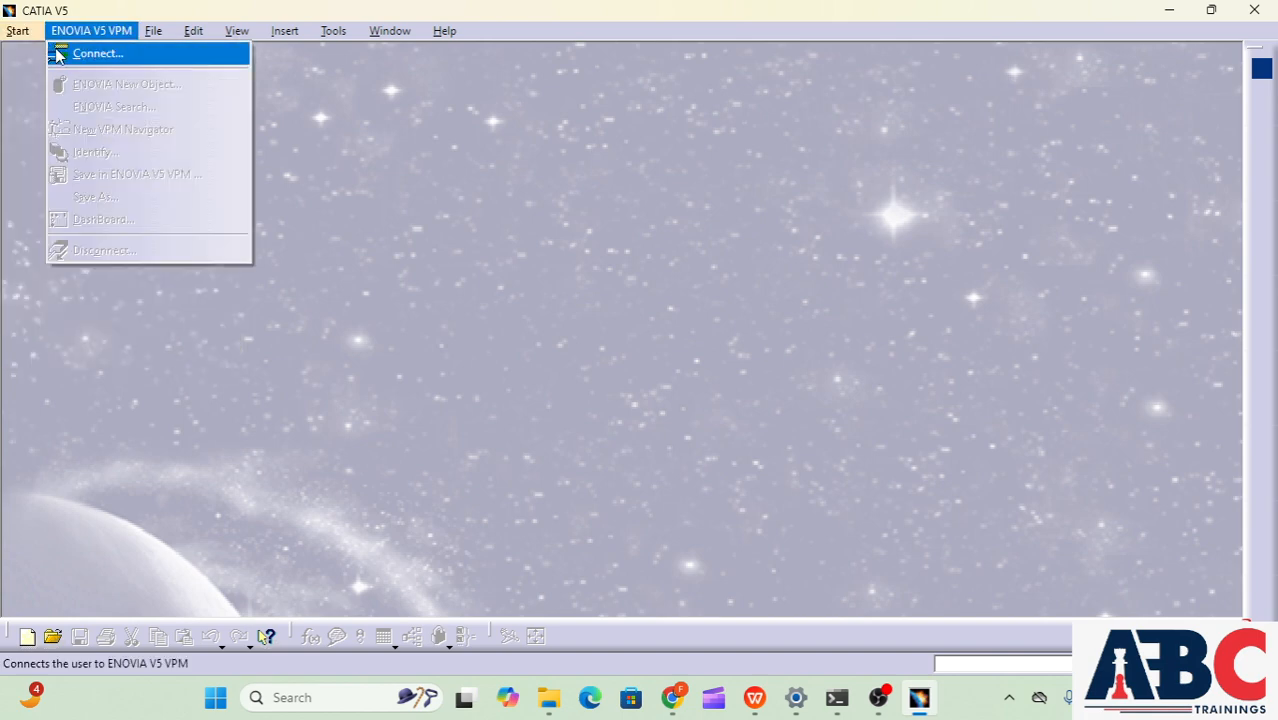
mouse_move(54, 86)
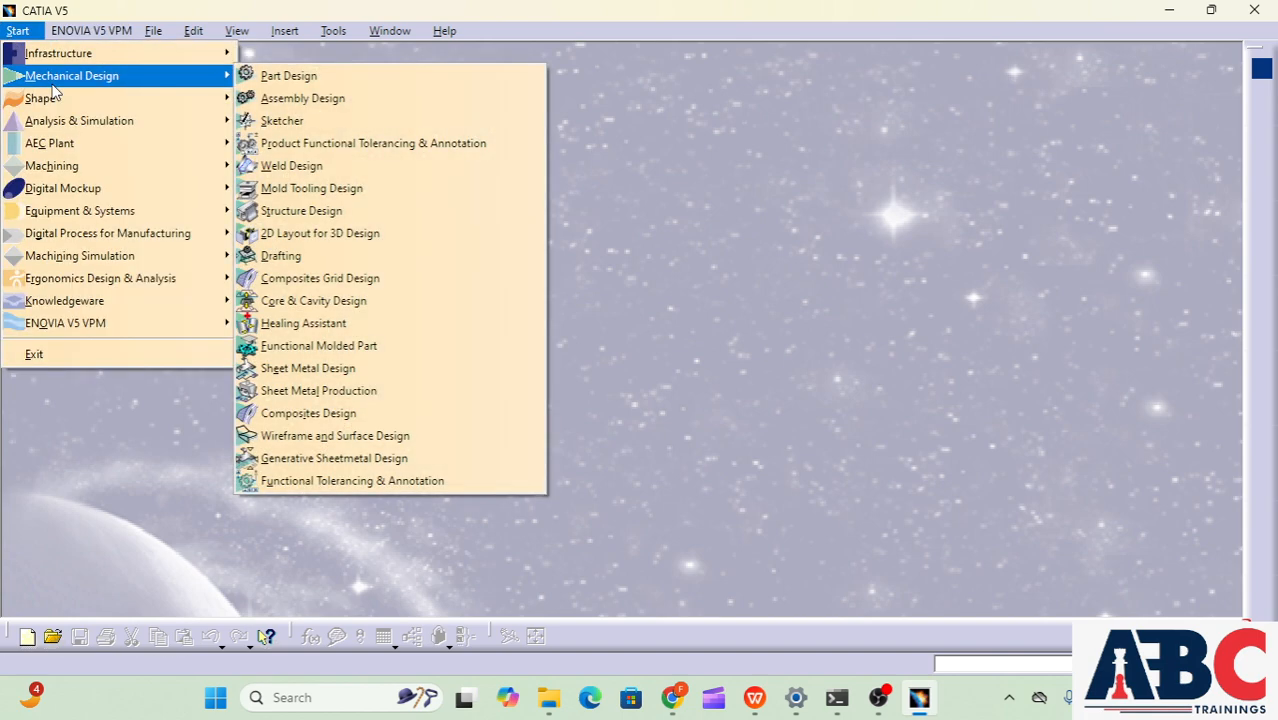
left_click(287, 80)
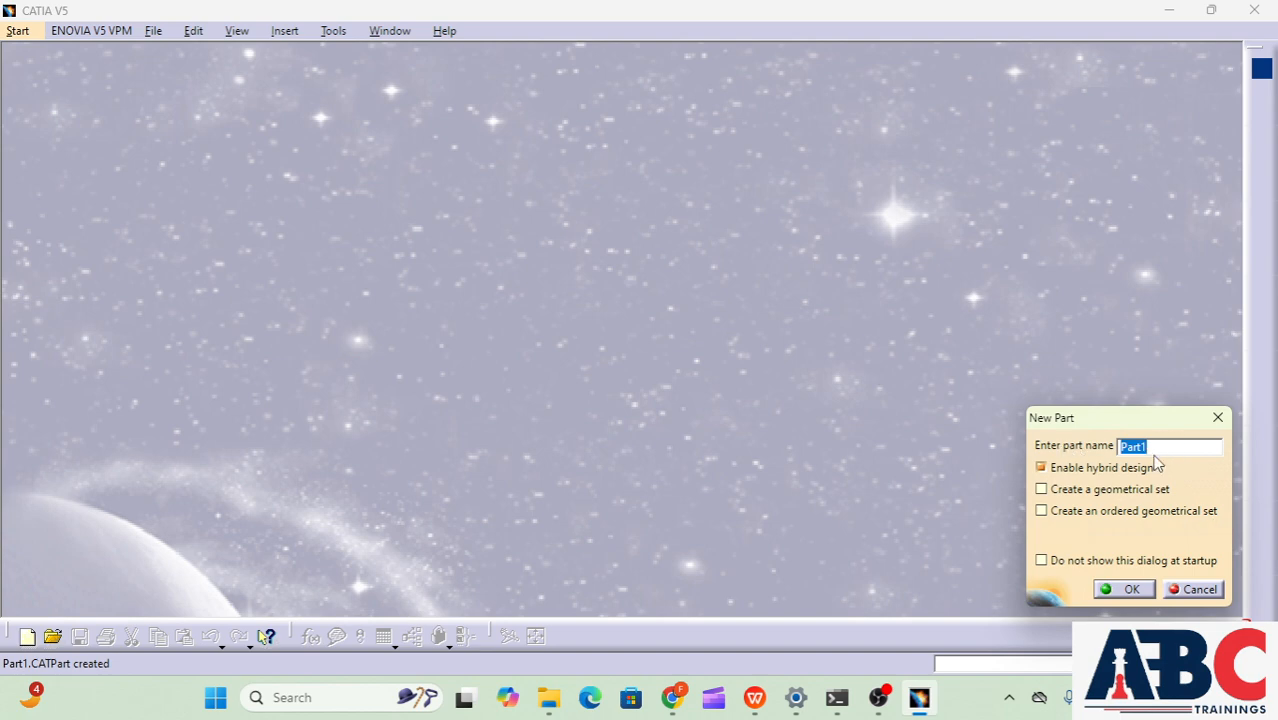
left_click(1132, 588)
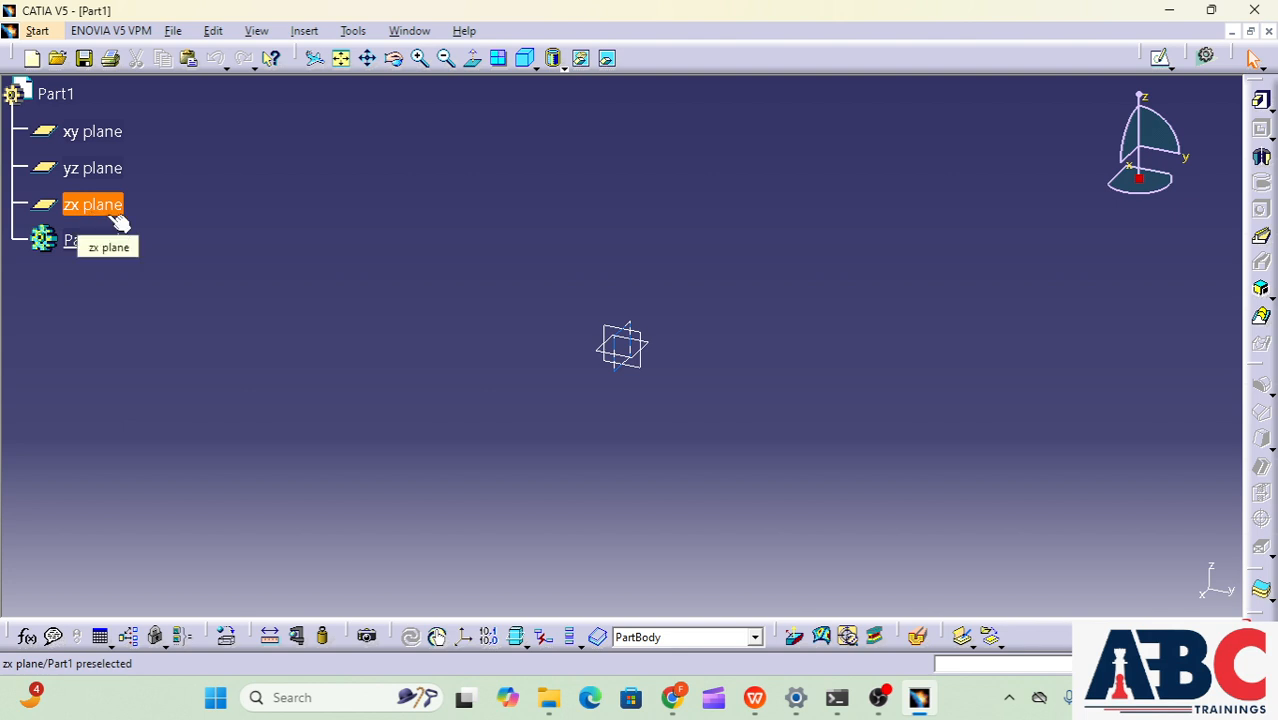
left_click(101, 146)
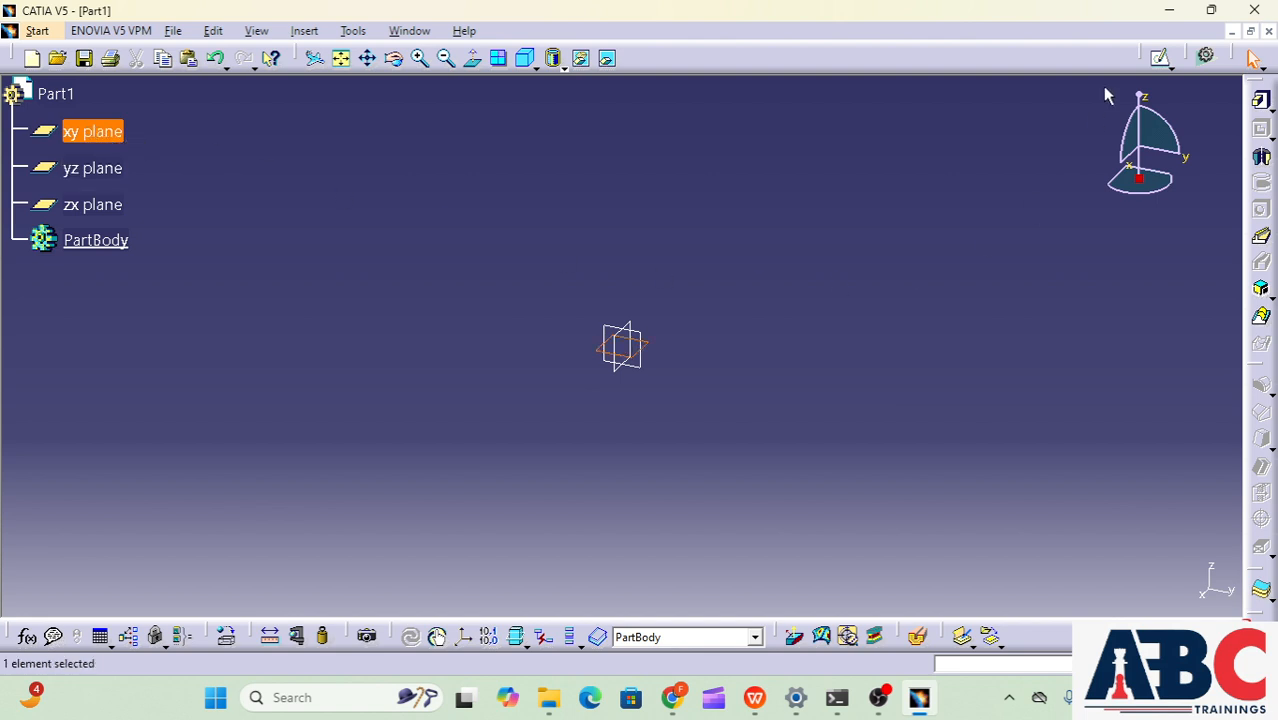
left_click(1160, 61)
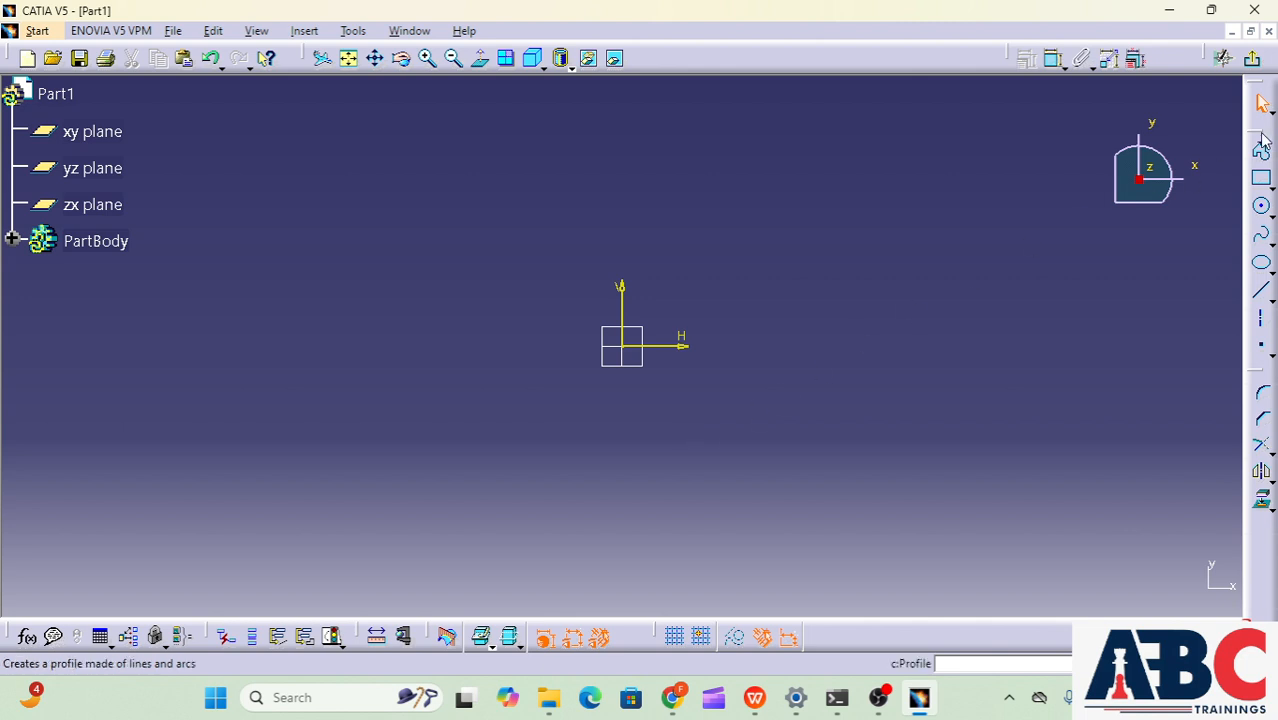
Float the Profile tools beside the sketch and draw two connected lines, about 92 mm and 58 mm long, right of the origin
left_click_drag(1262, 143, 999, 223)
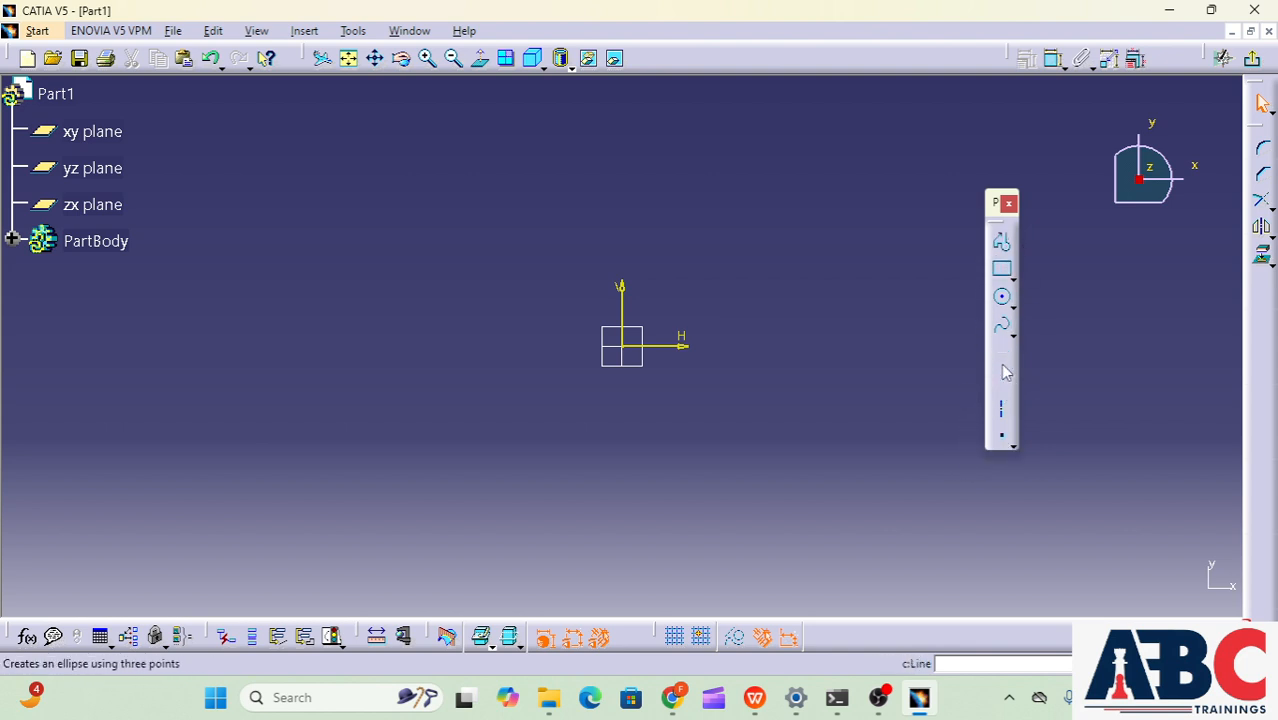
left_click_drag(995, 230, 1088, 240)
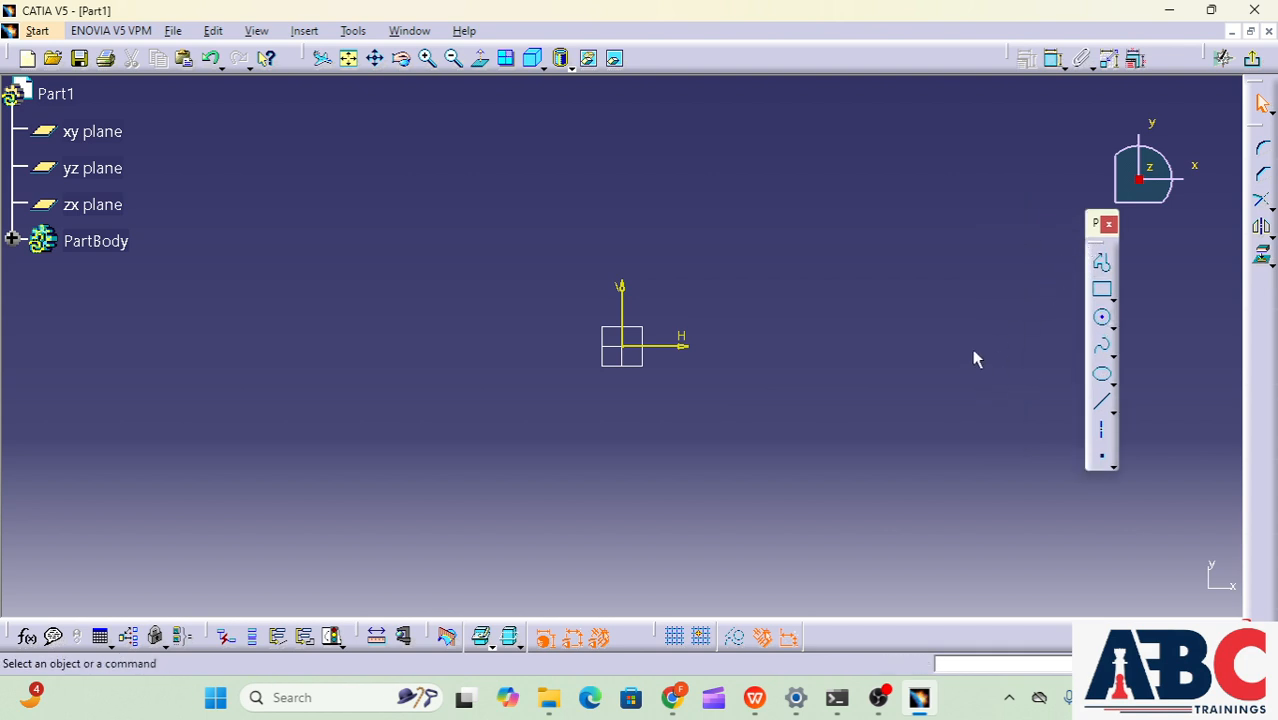
left_click(1104, 405)
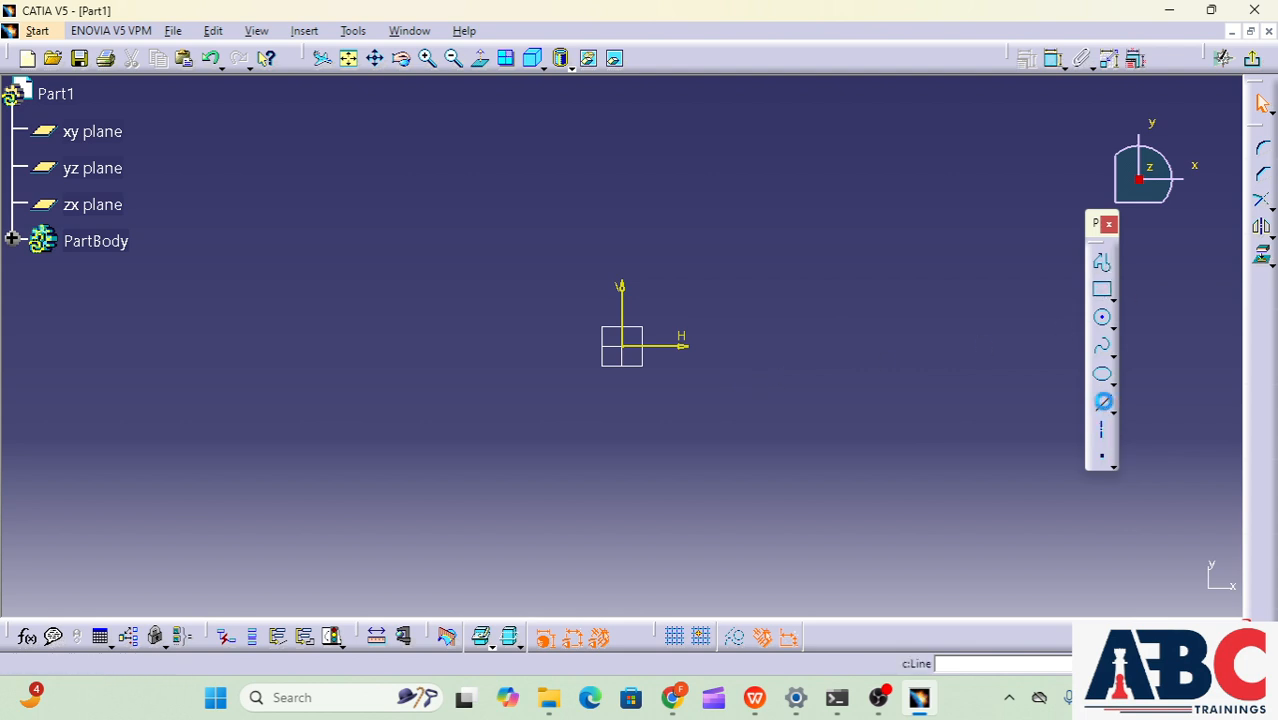
left_click(766, 489)
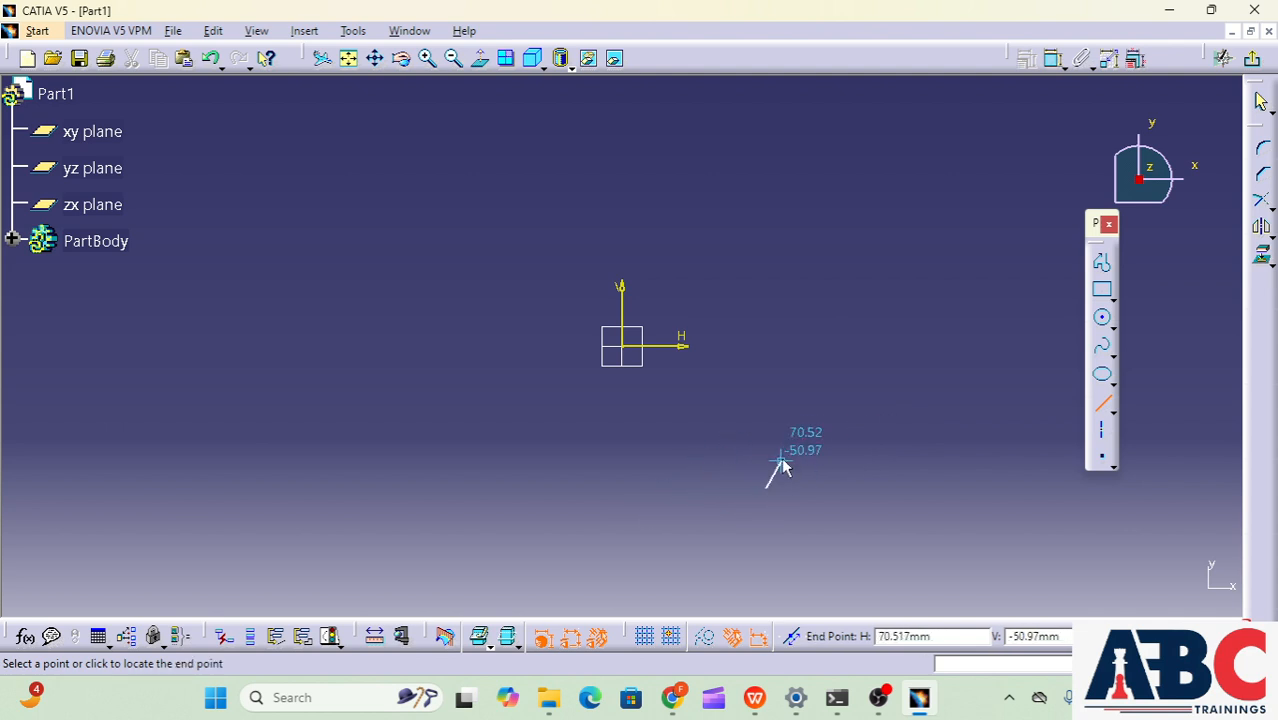
left_click(887, 320)
left_click(893, 322)
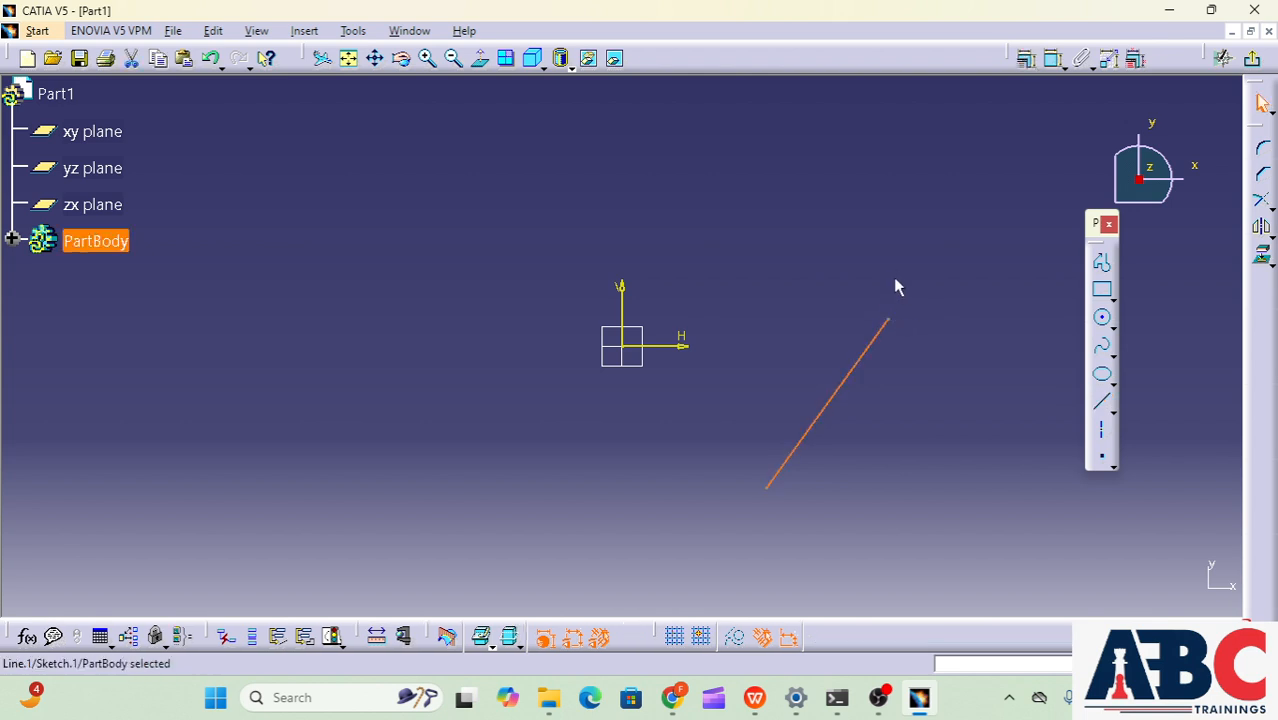
left_click(1103, 402)
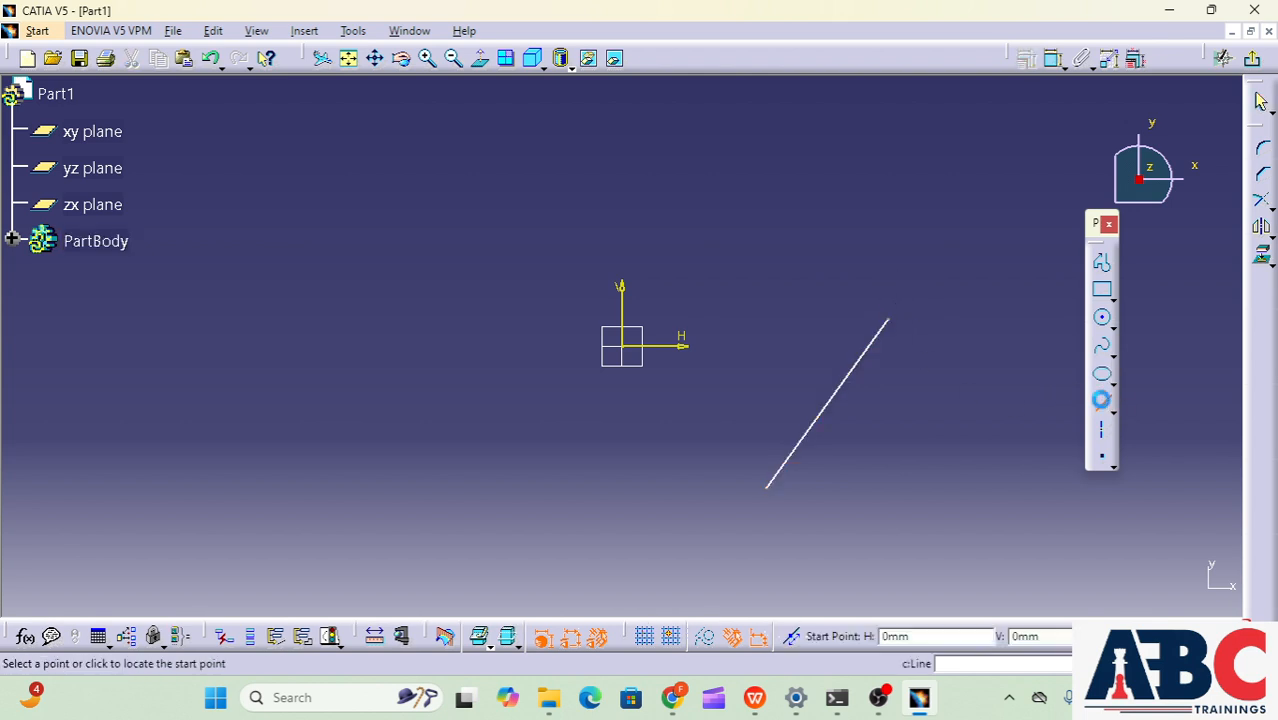
left_click(888, 321)
left_click(799, 221)
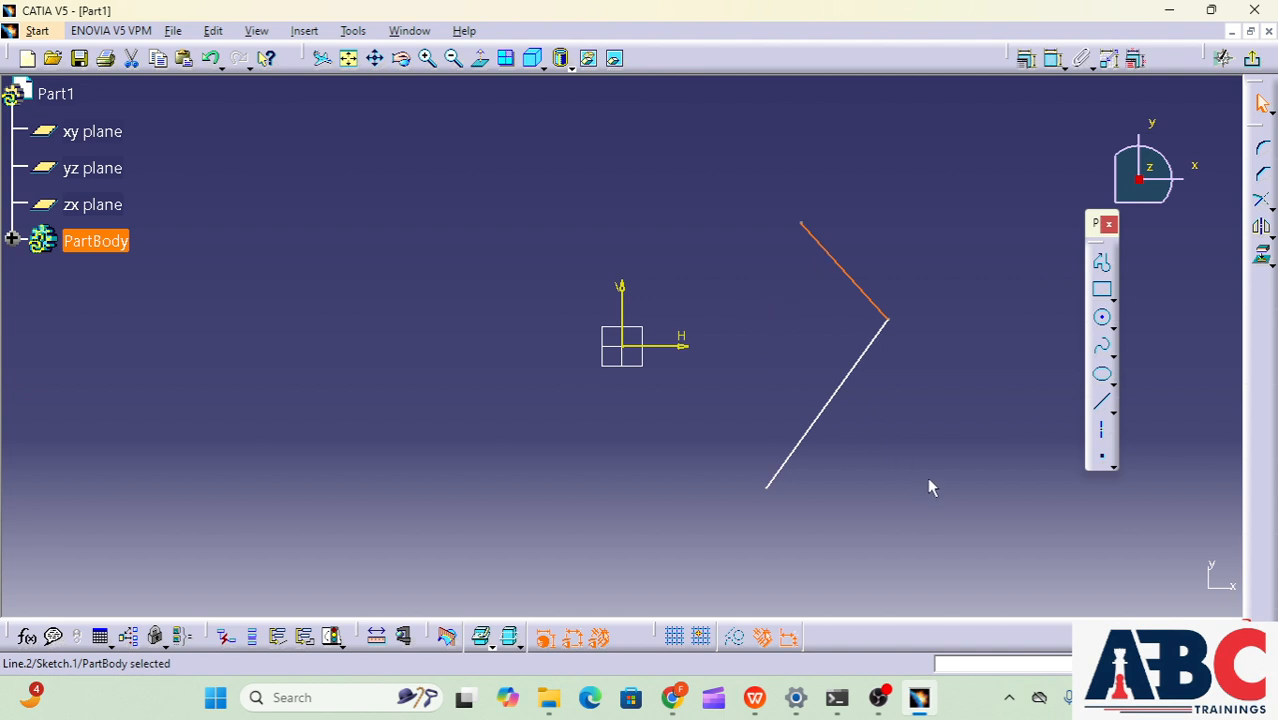
Draw a closed six-sided profile with a V-notched upper edge, about 153 mm along its longest side, mostly left of the origin
left_click(1101, 262)
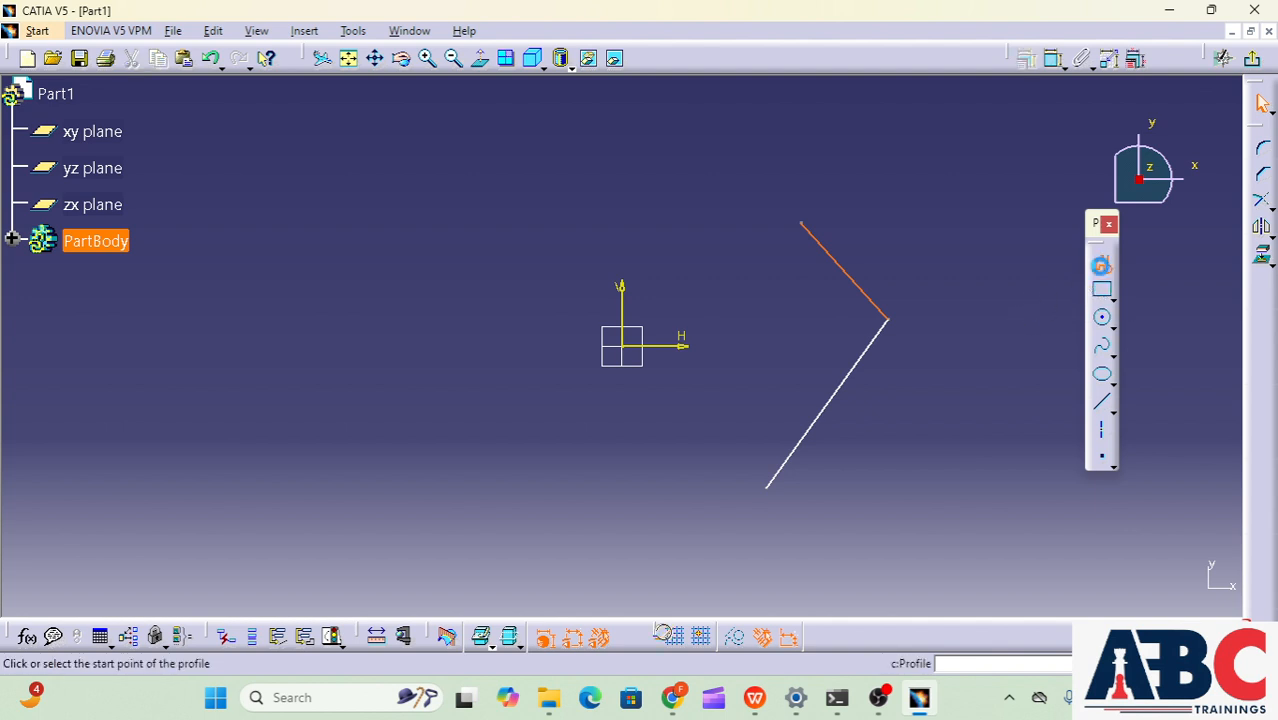
left_click(256, 271)
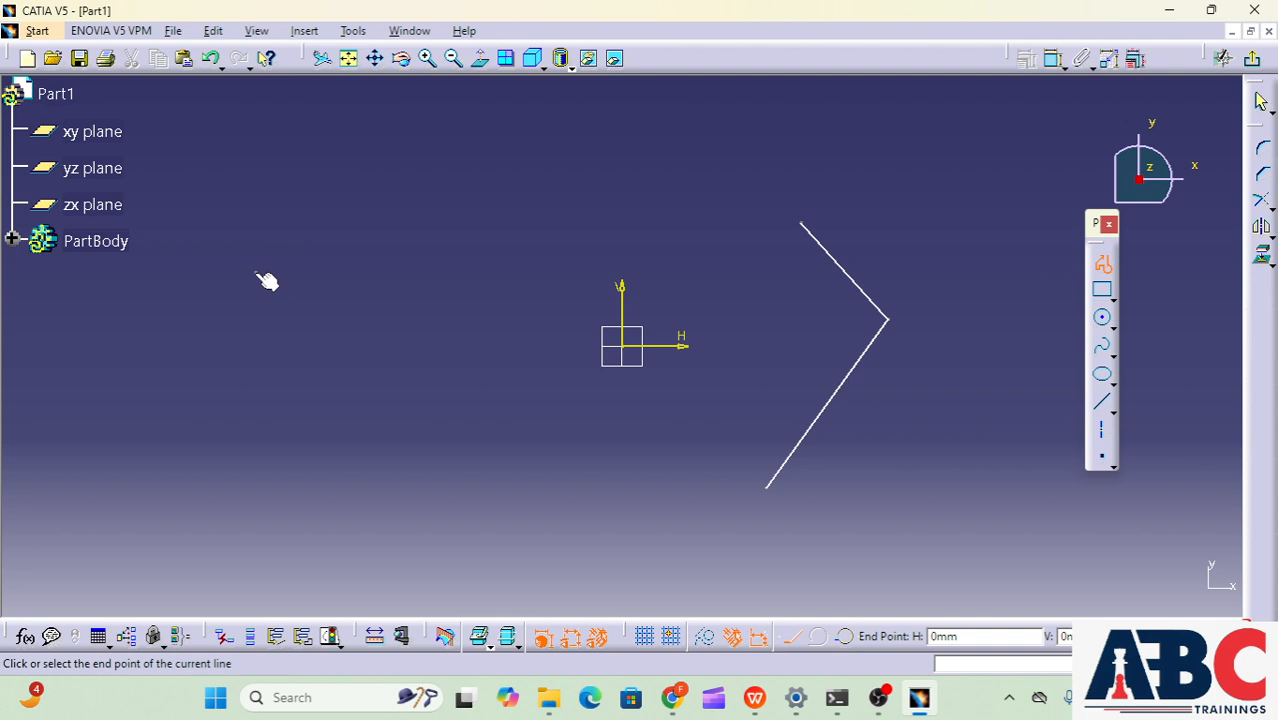
left_click(384, 187)
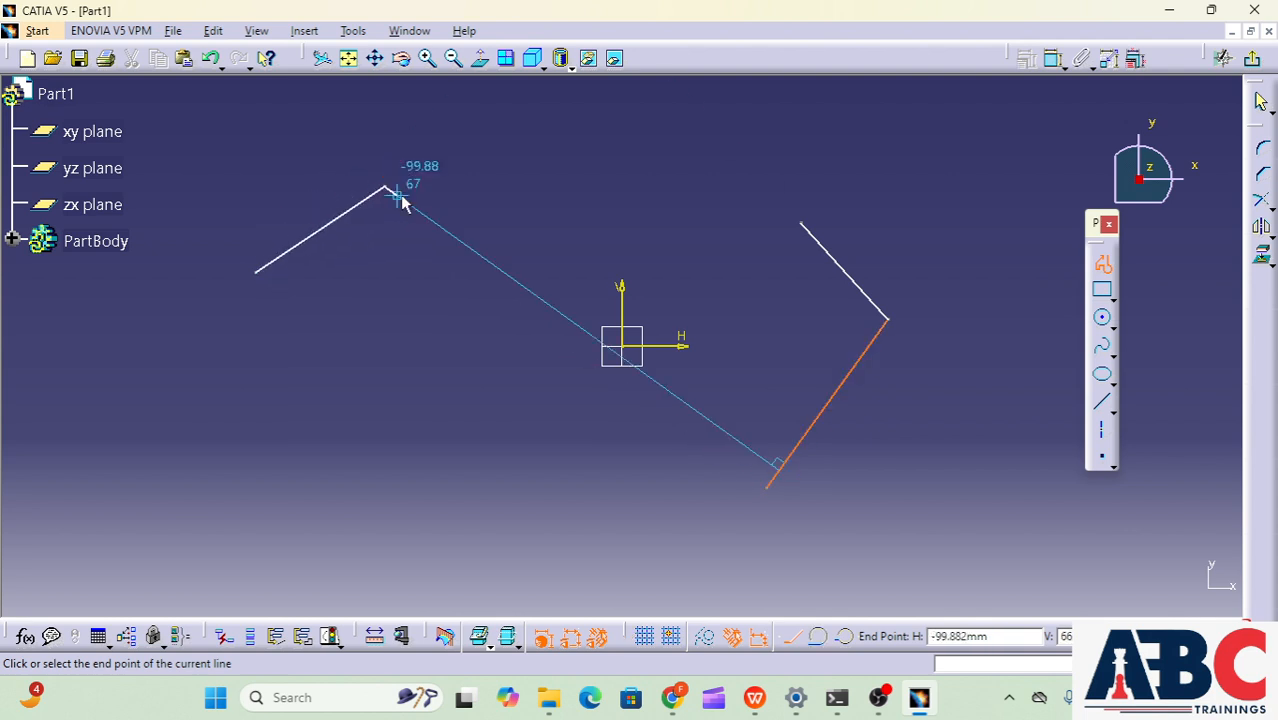
left_click(492, 264)
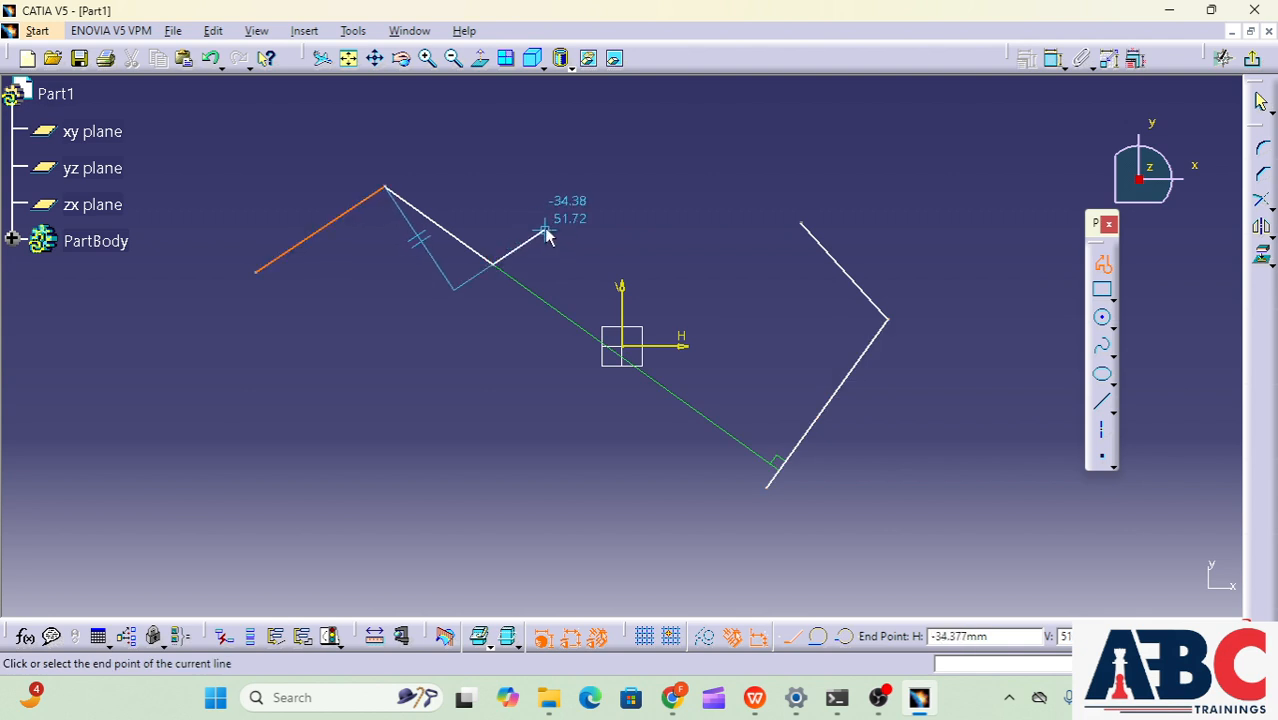
left_click(594, 200)
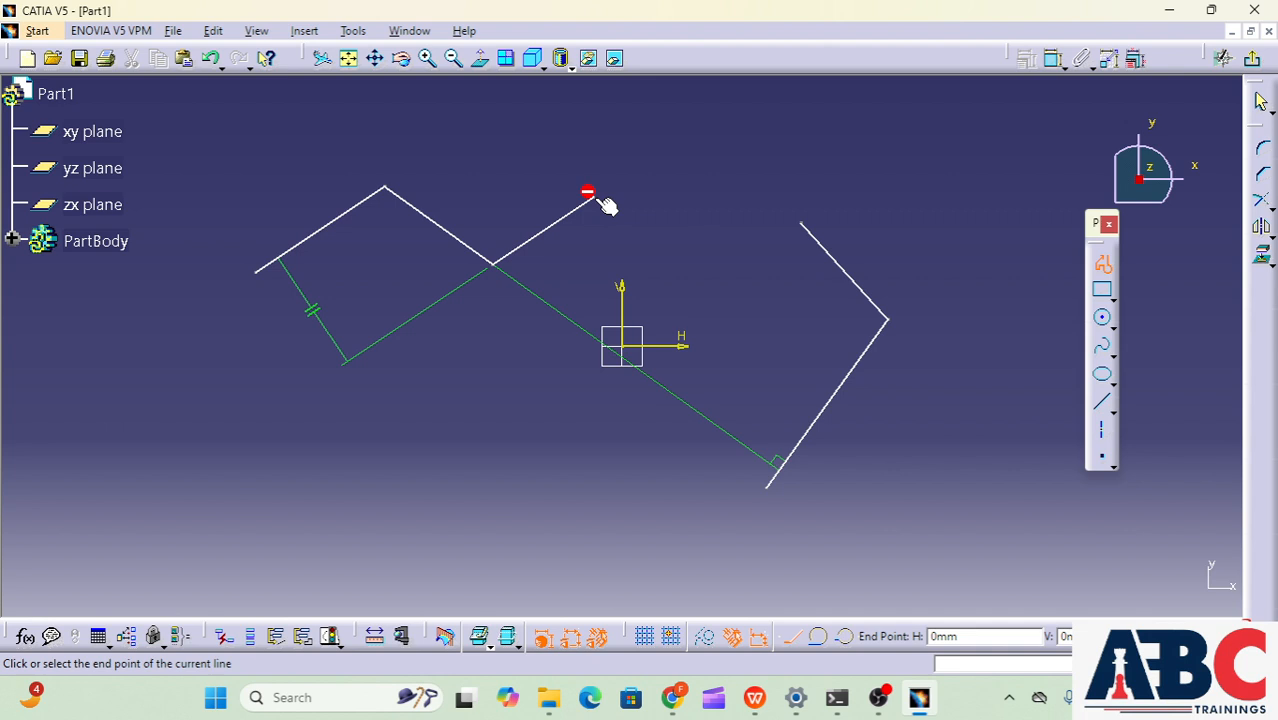
left_click(678, 258)
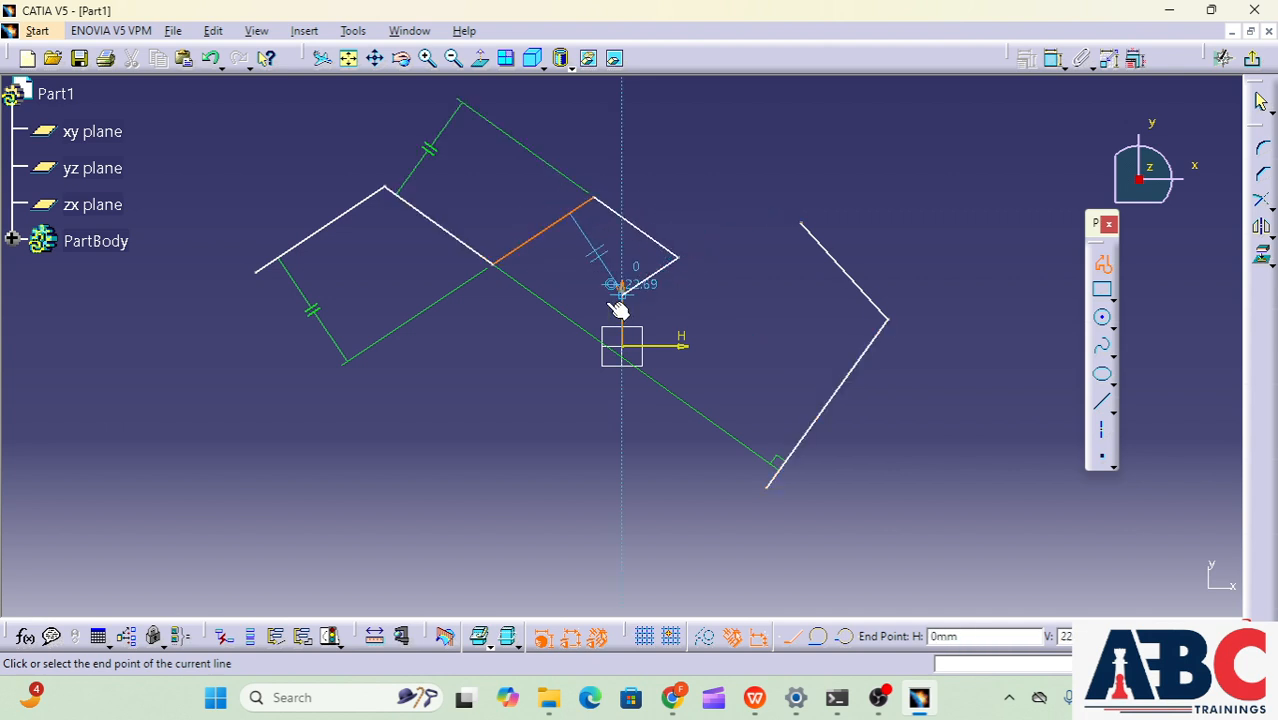
left_click(411, 478)
left_click(251, 273)
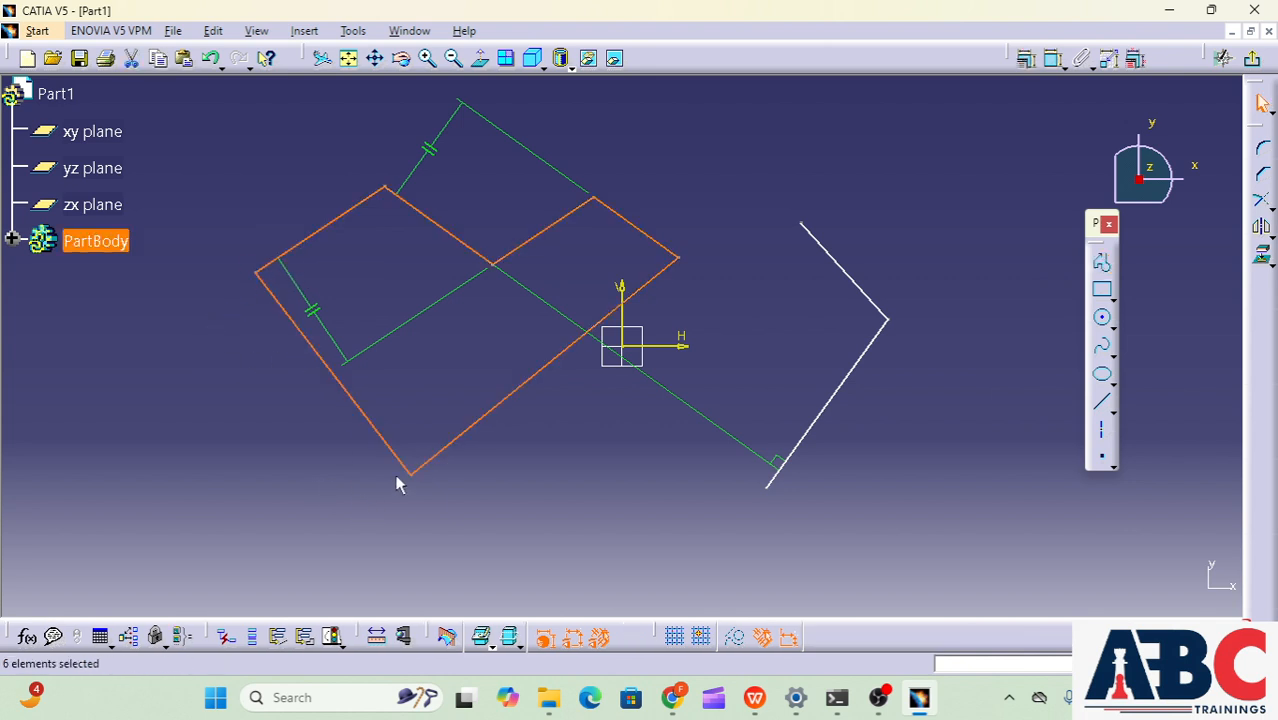
left_click(570, 459)
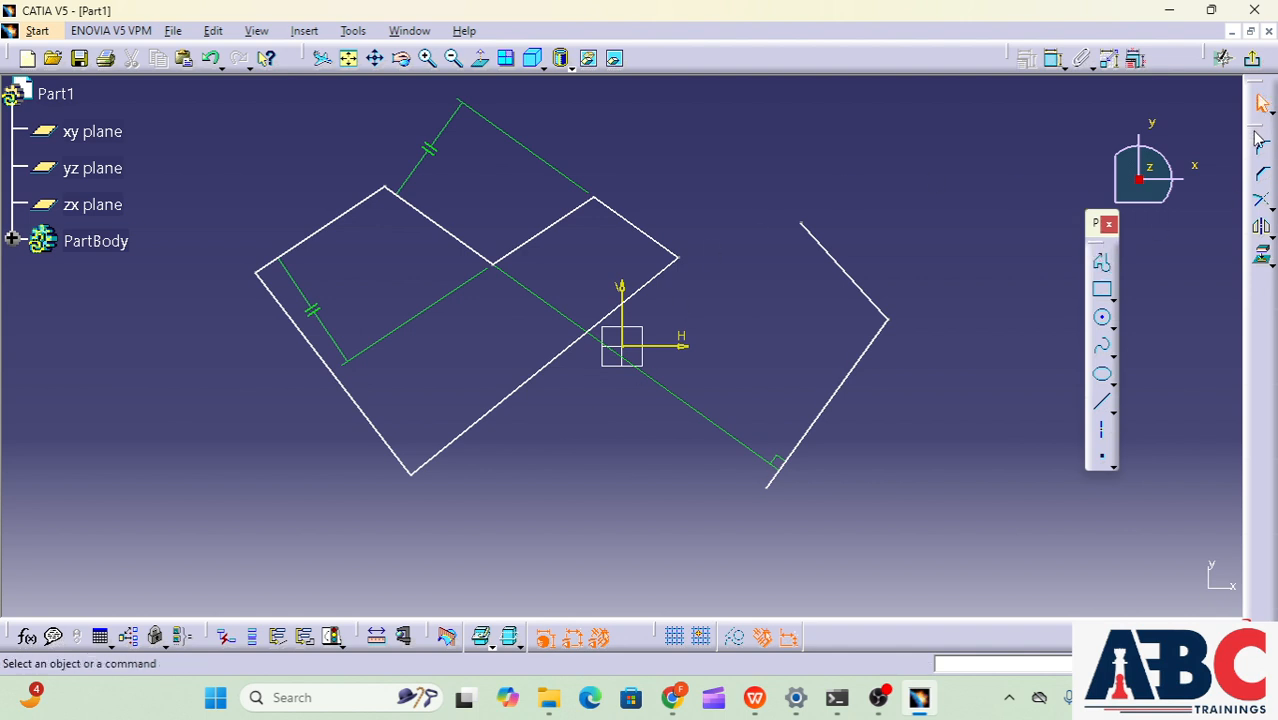
Dock the Profile tools back at the window edge and float the Constraint tools over the sketch area
left_click_drag(1255, 131, 1255, 131)
scroll(664, 363, "down", 2)
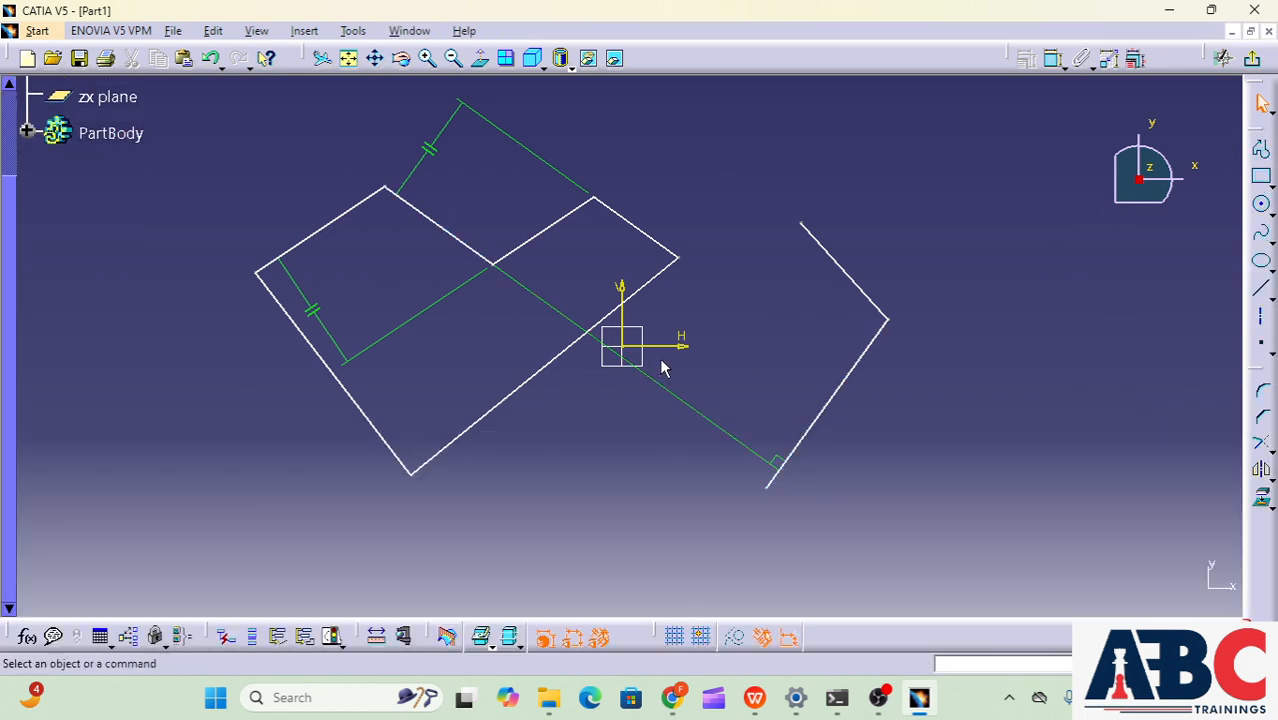
scroll(662, 368, "up", 2)
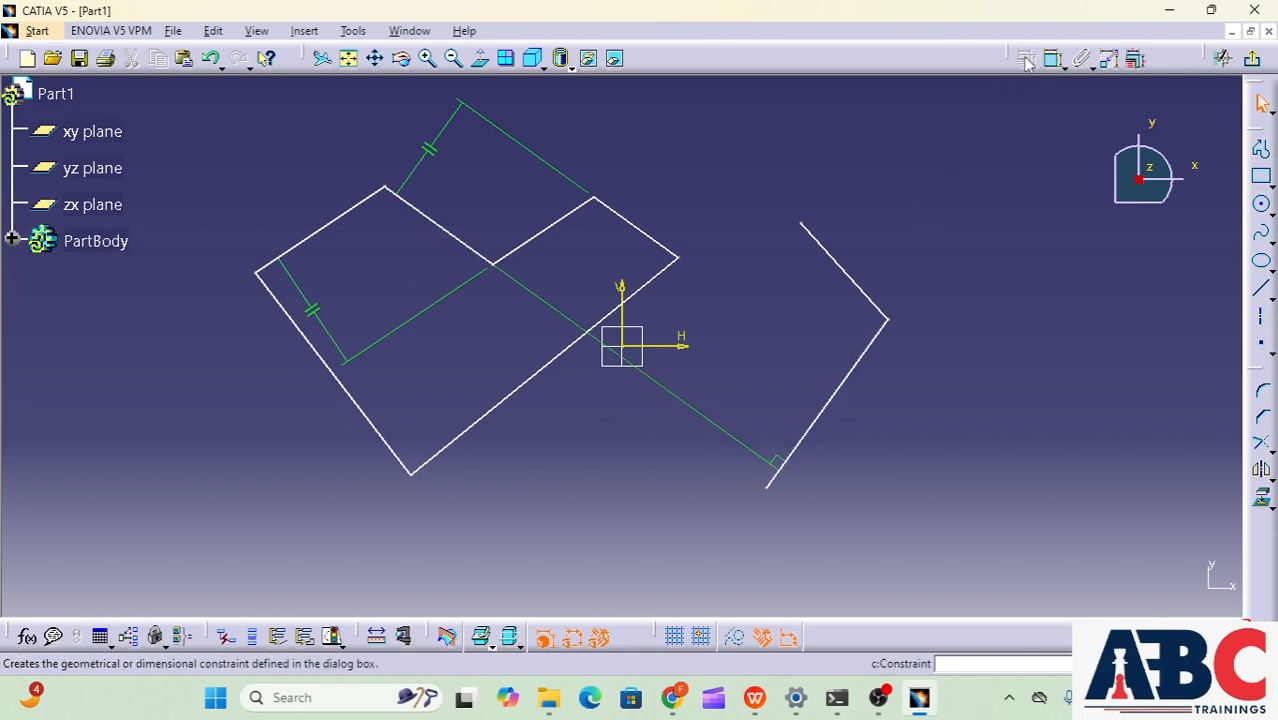
left_click_drag(942, 128, 942, 132)
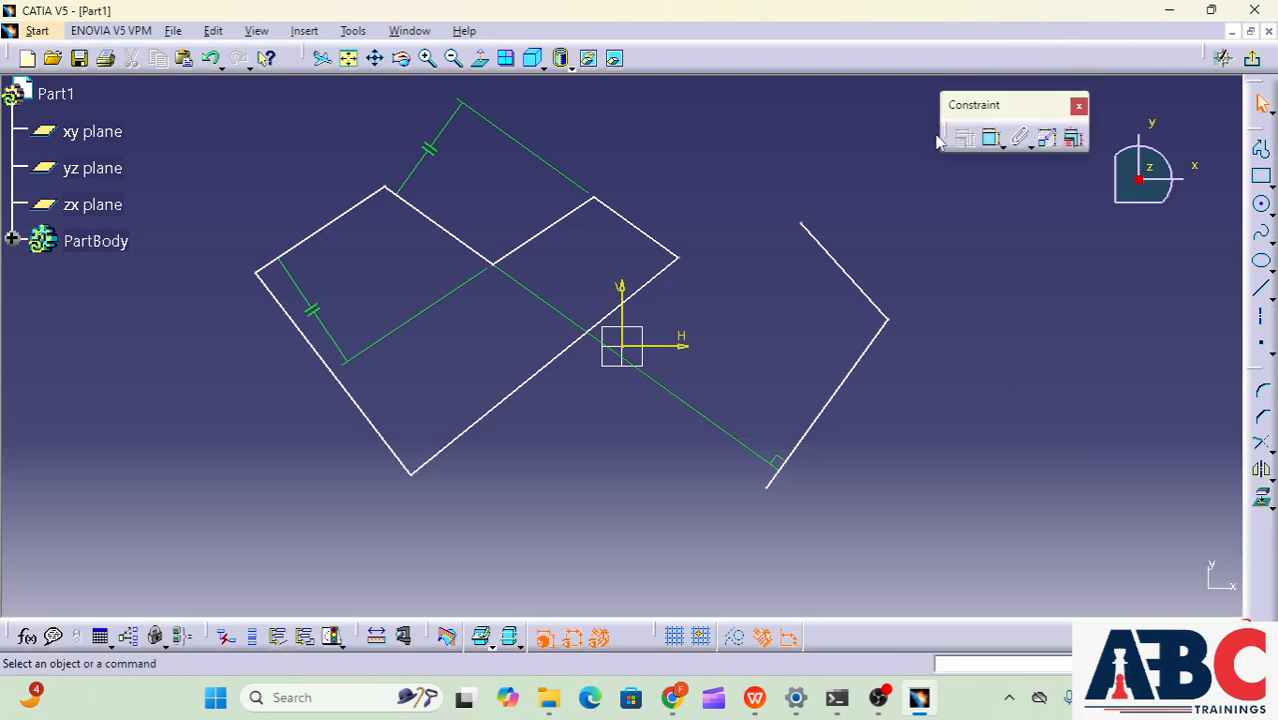
Dimension the lengths of the two connected open lines right of the origin
left_click(993, 140)
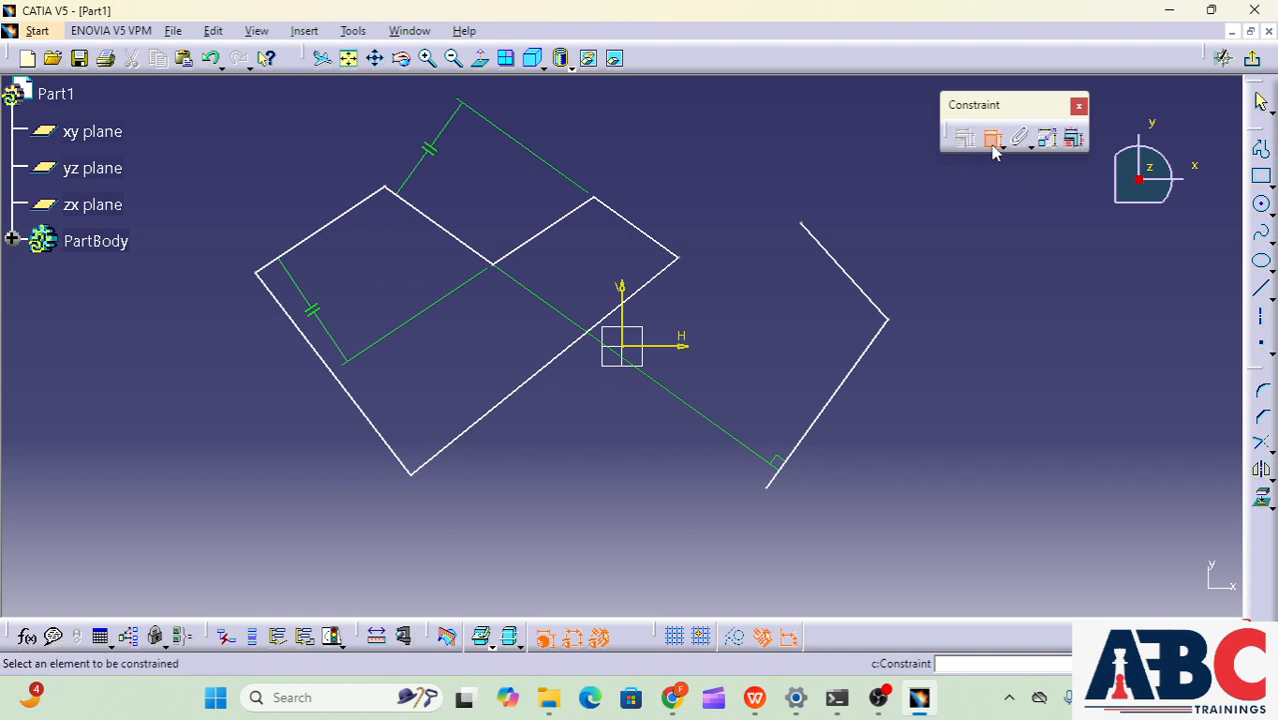
left_click(866, 292)
left_click(884, 264)
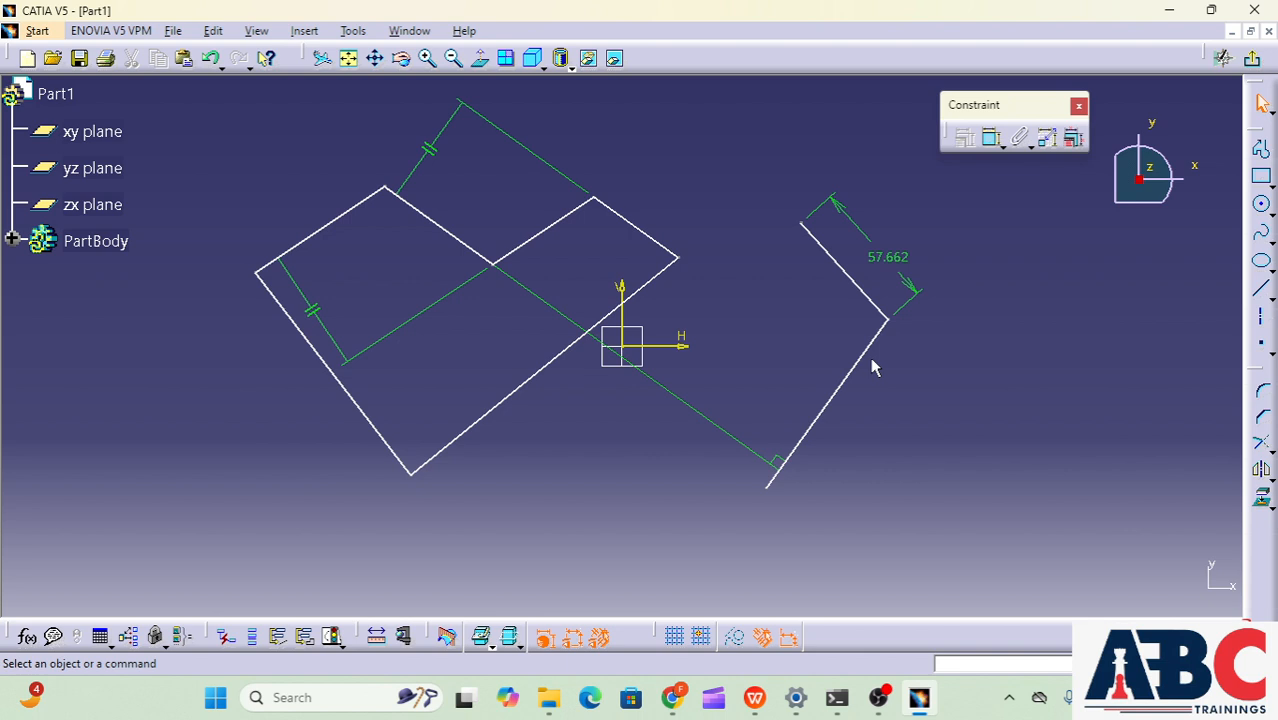
left_click(988, 140)
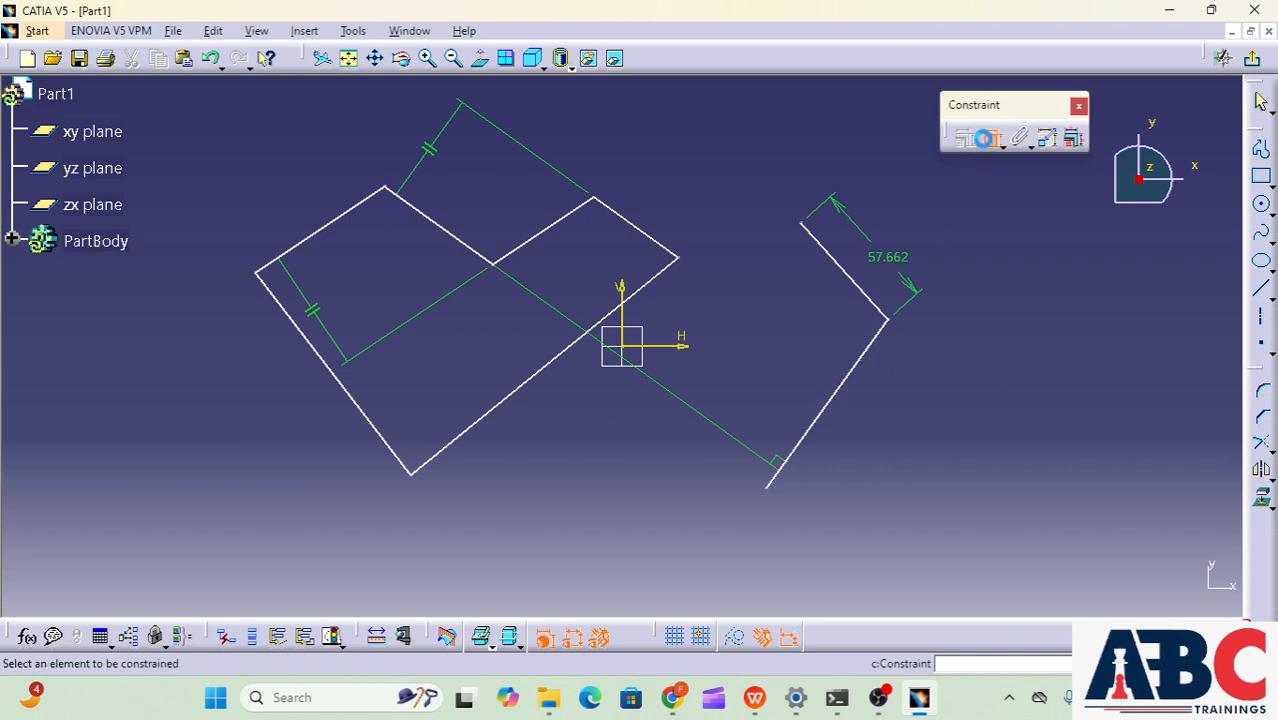
left_click(873, 370)
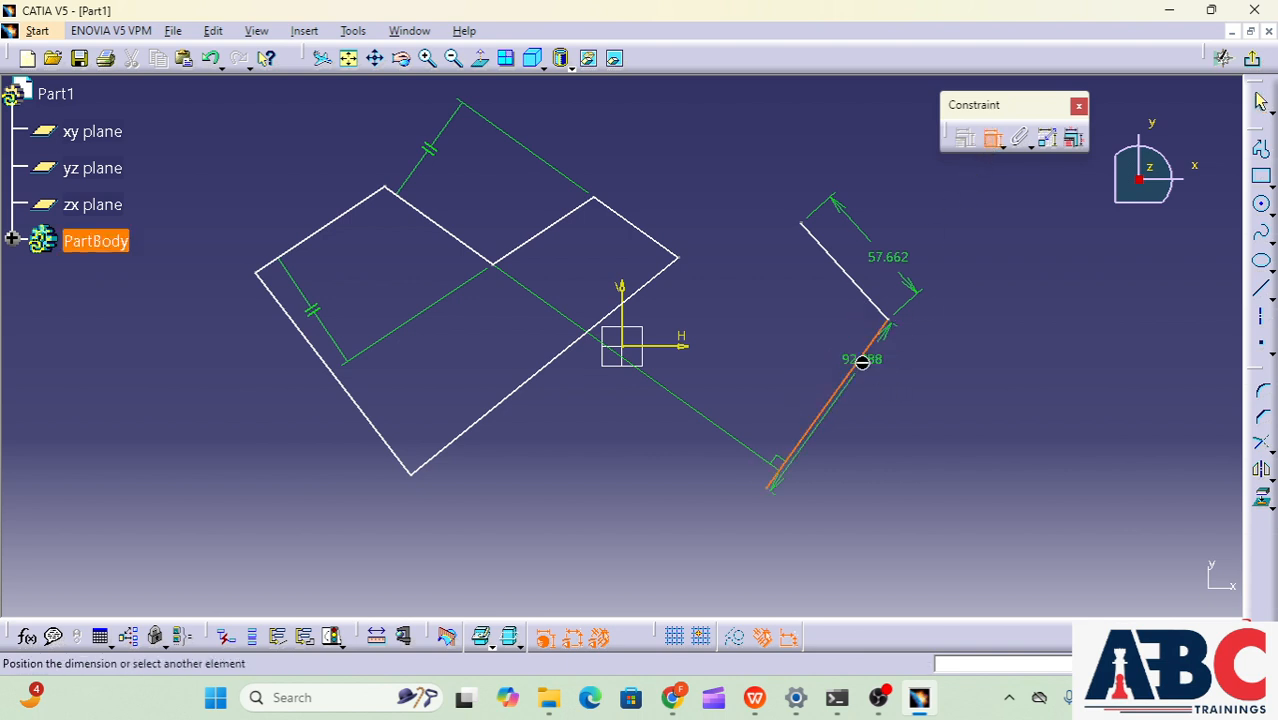
left_click(882, 384)
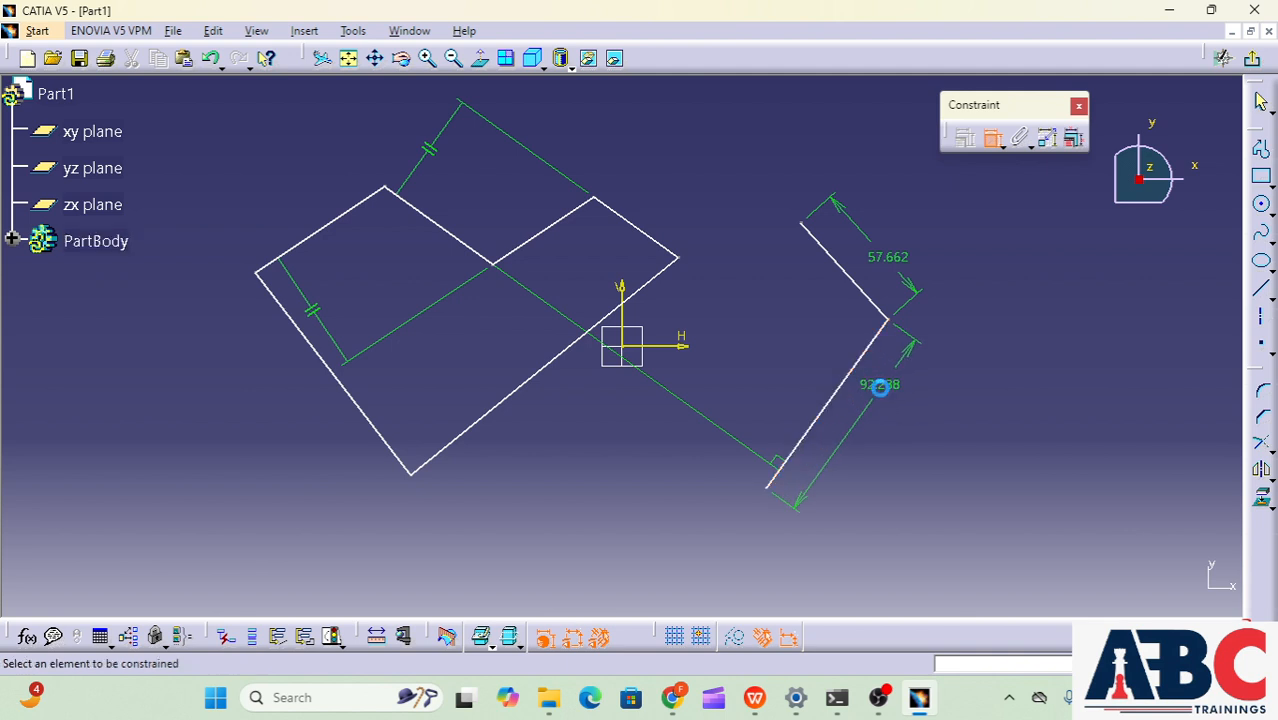
Dimension five sides of the closed profile: upper right, long lower right, lower left, upper left and the notch's left side
left_click(660, 245)
left_click(665, 202)
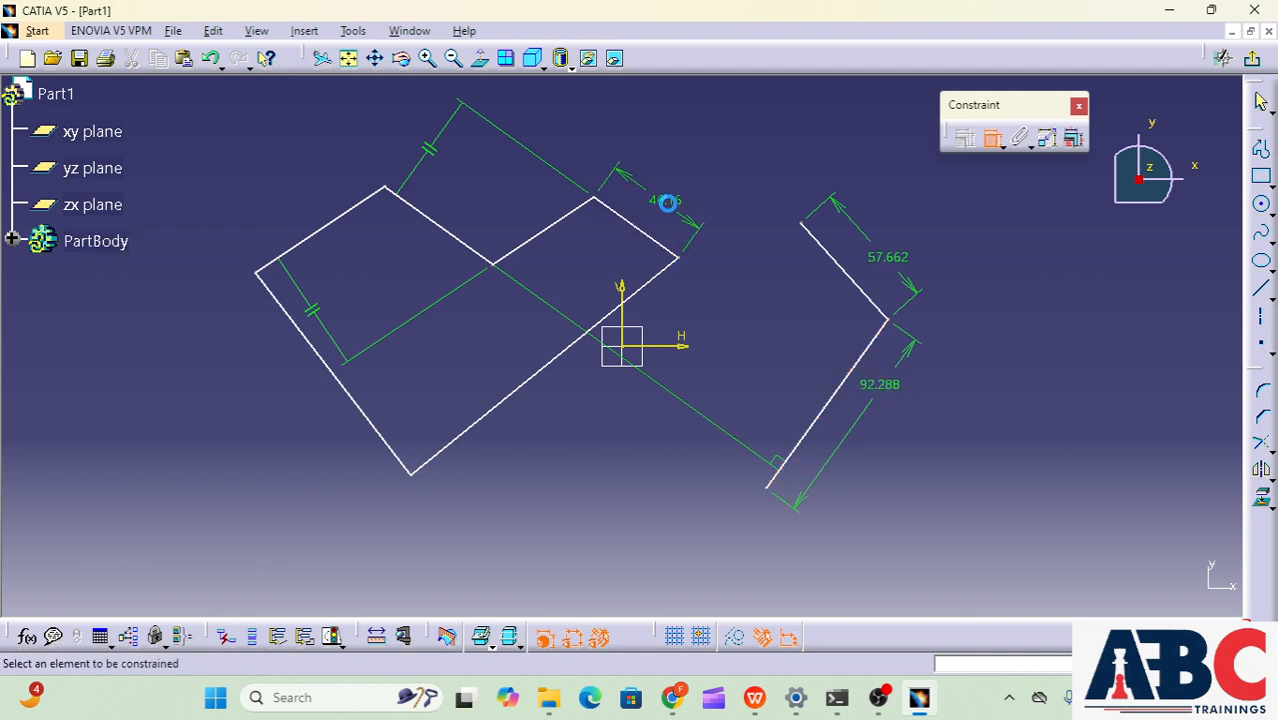
left_click(665, 270)
left_click(676, 322)
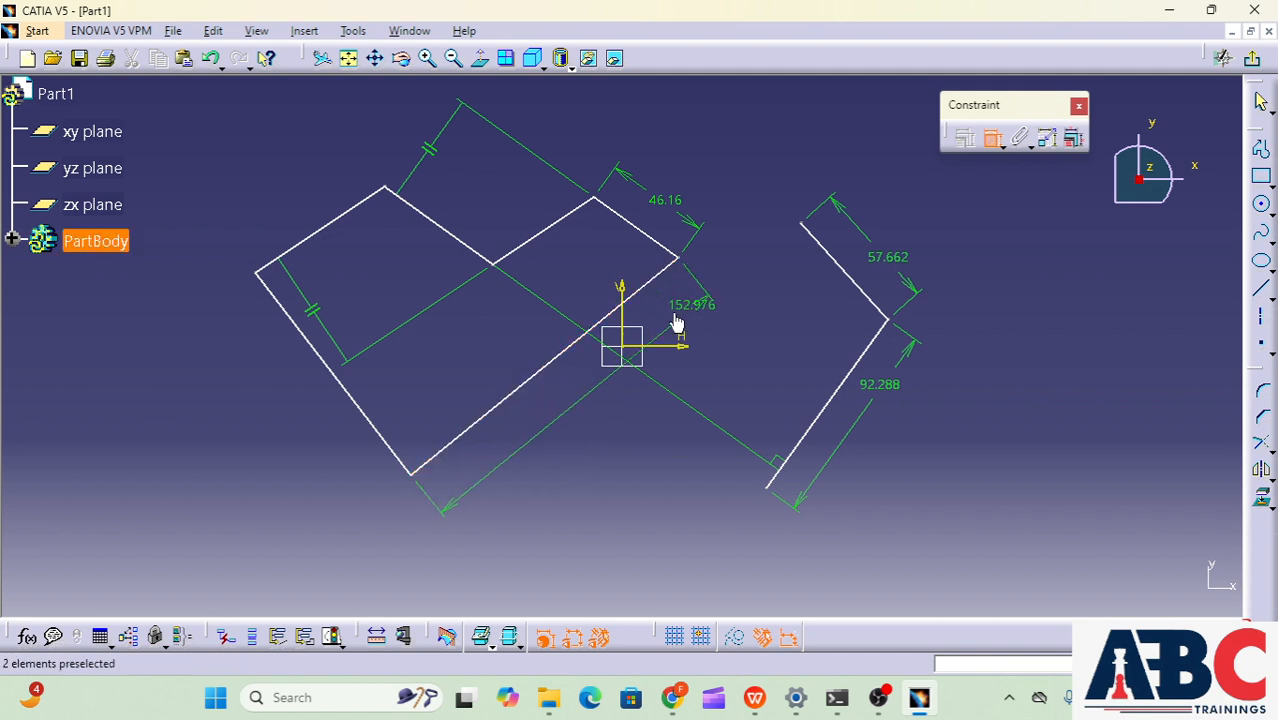
left_click(372, 408)
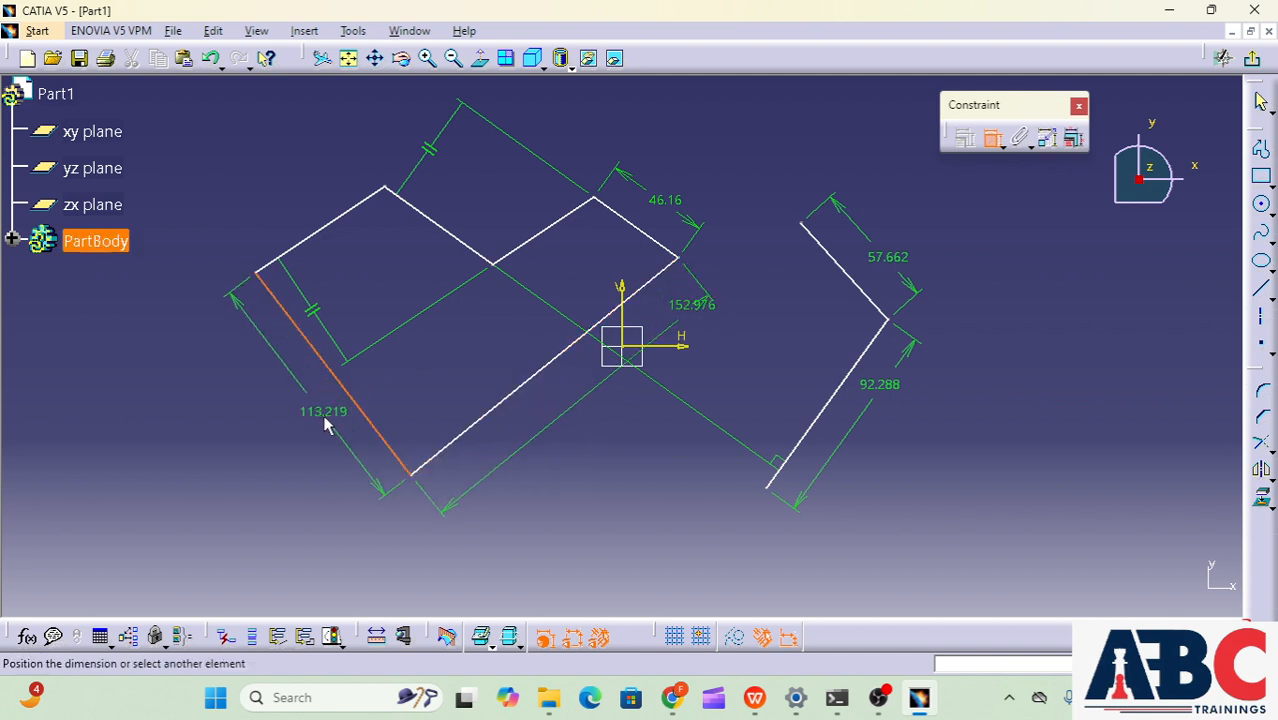
left_click(325, 425)
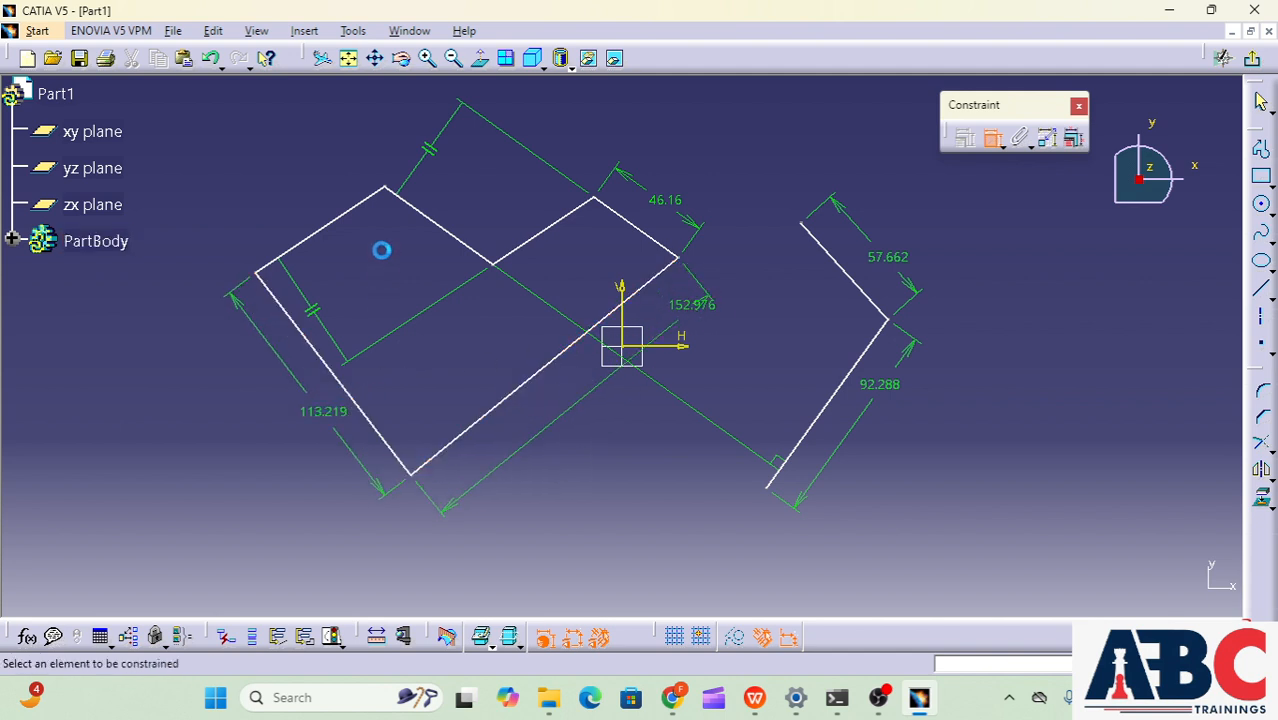
left_click(365, 200)
left_click(350, 170)
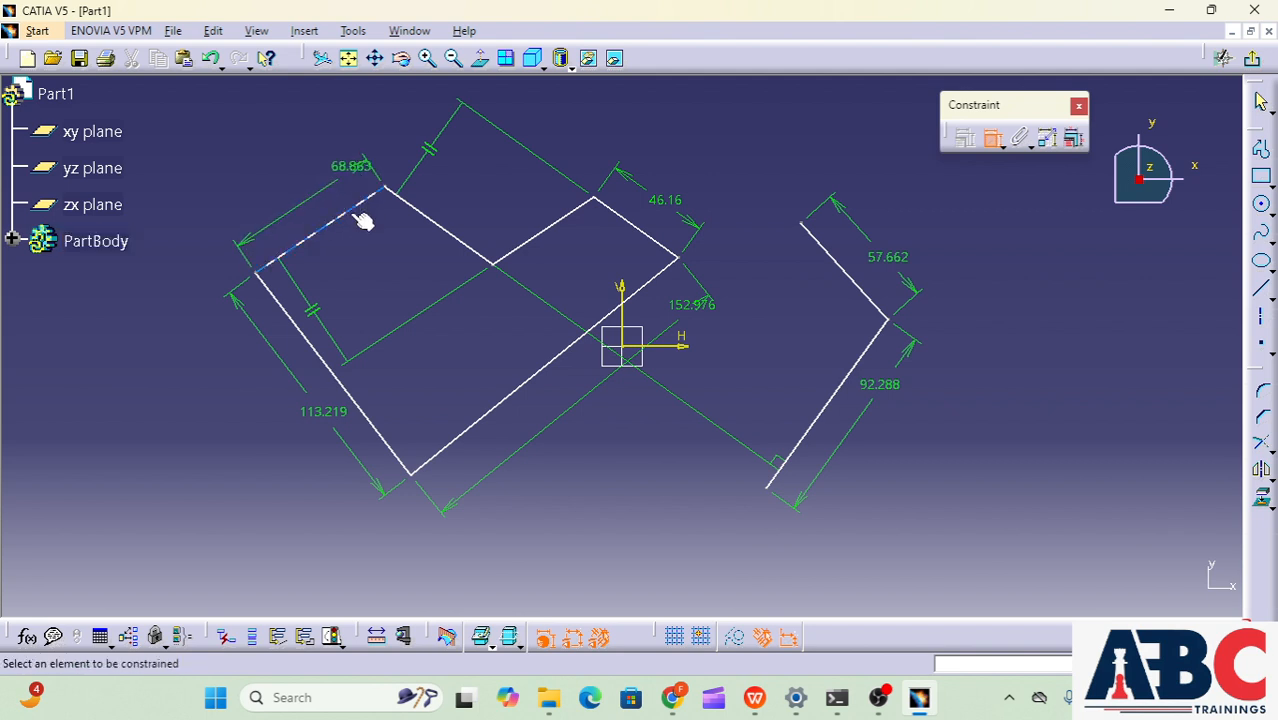
left_click(430, 218)
left_click(461, 204)
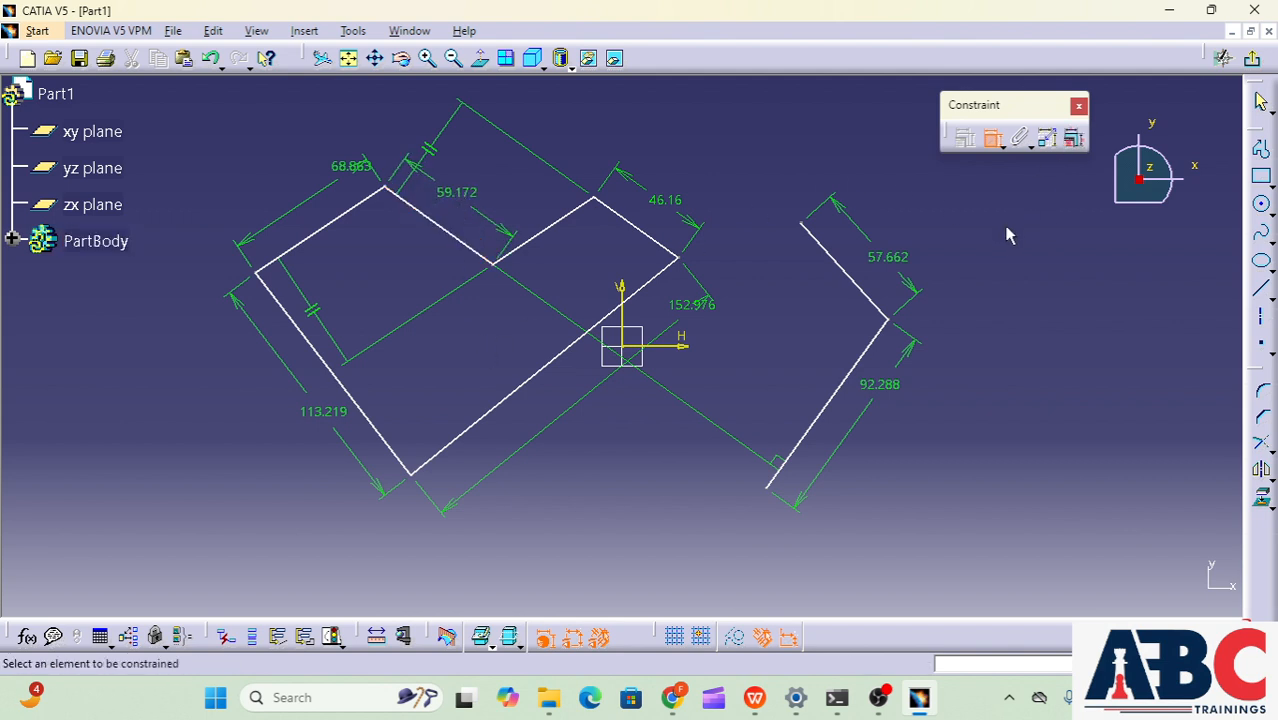
Constrain the lower of the two connected open lines right of the origin to be vertical
key("Escape")
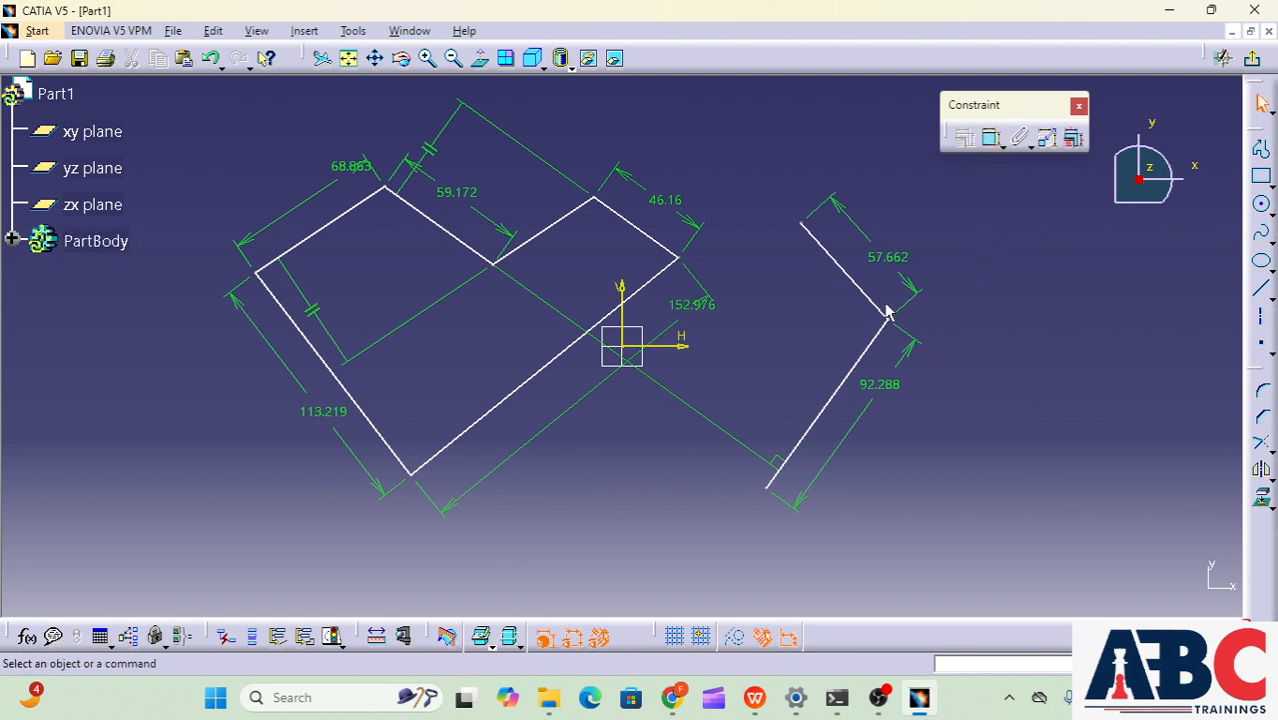
left_click(826, 406)
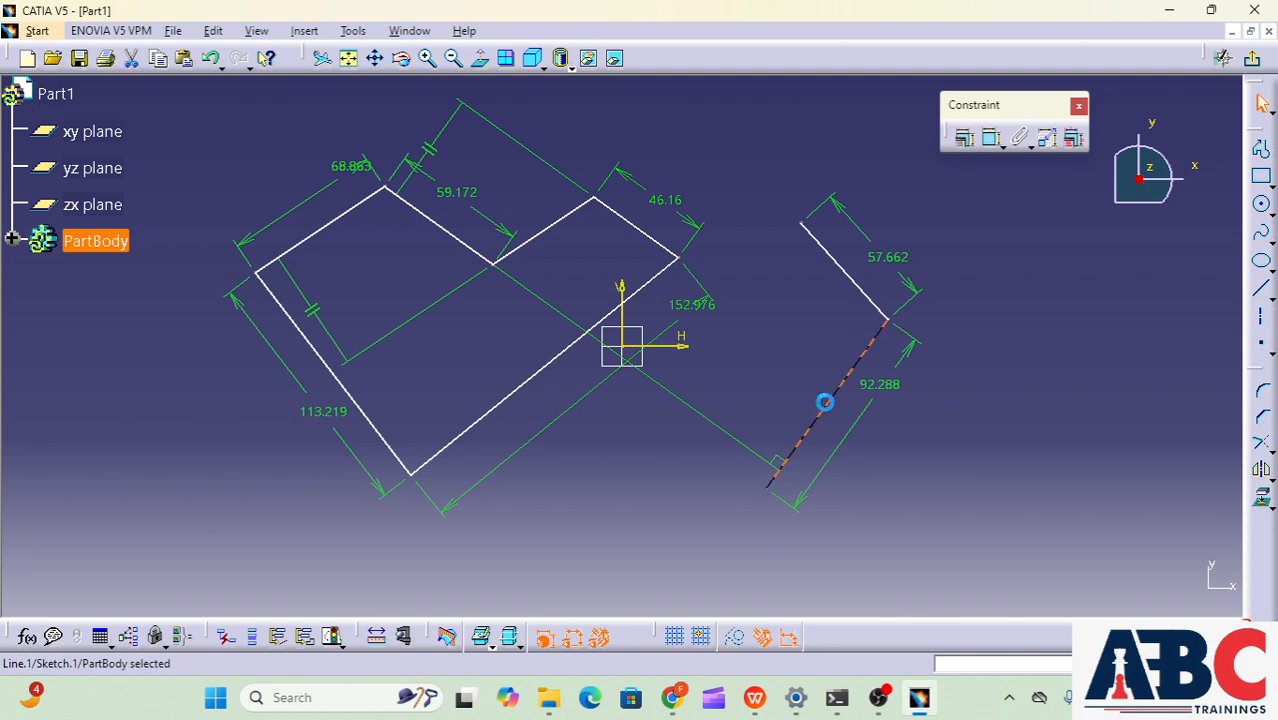
left_click(965, 142)
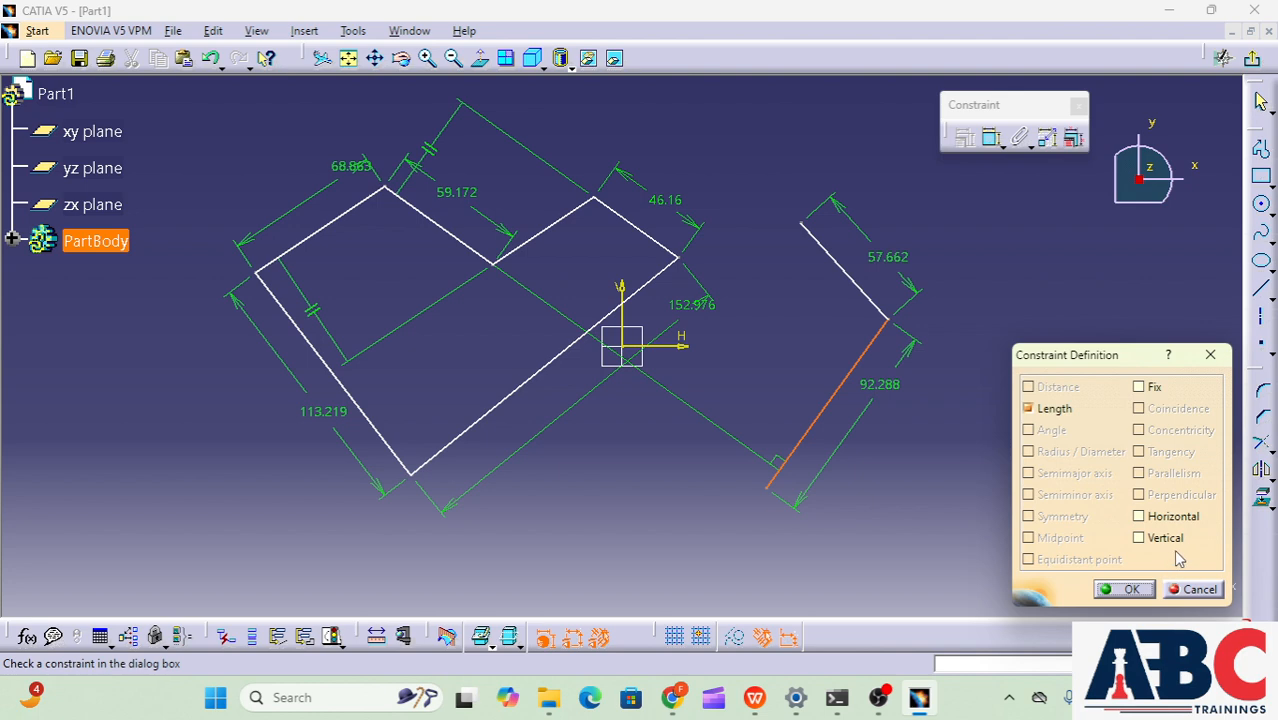
left_click(1164, 540)
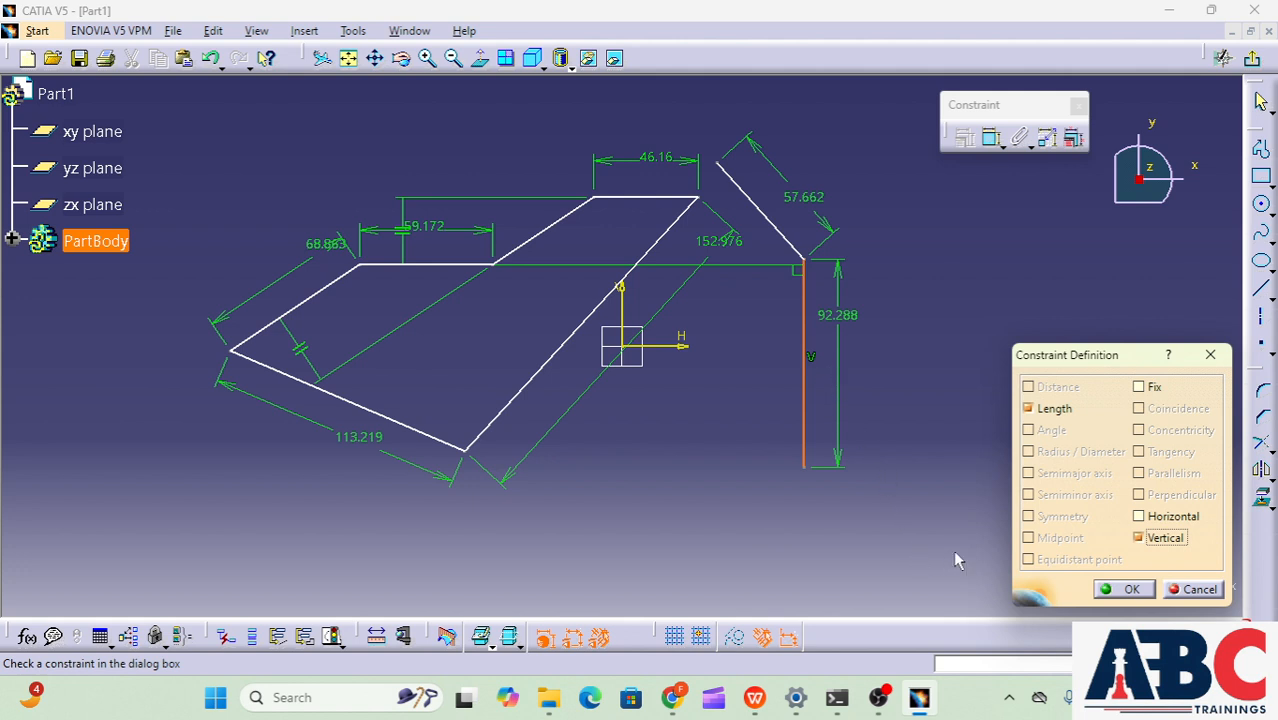
left_click(1130, 589)
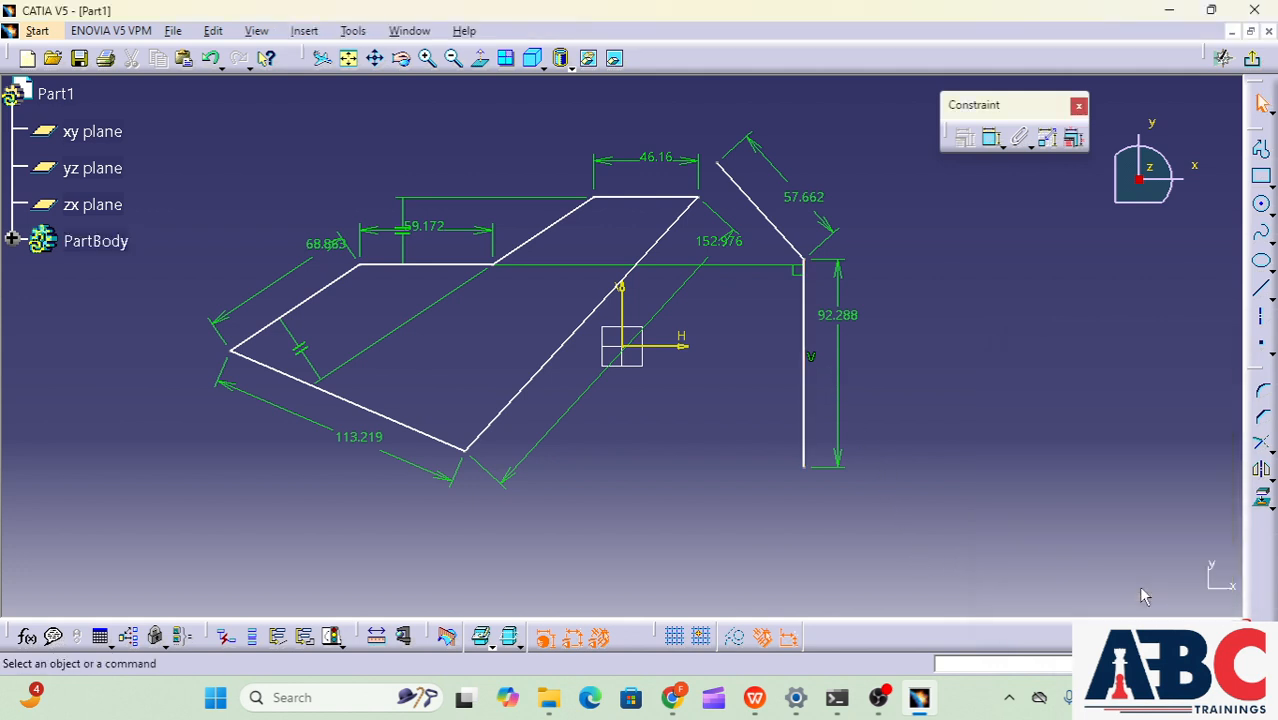
Constrain the upper open line to be horizontal and move the connected line pair farther right, clear of the closed profile
left_click(786, 238)
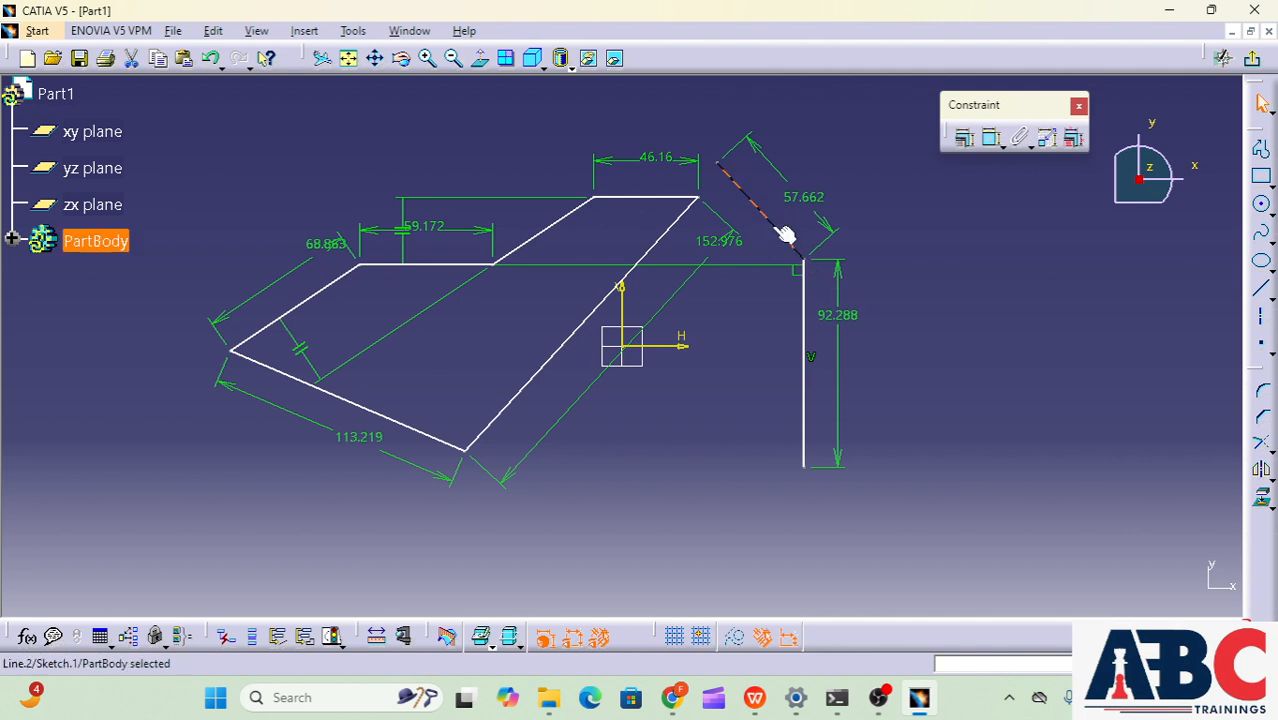
left_click(966, 141)
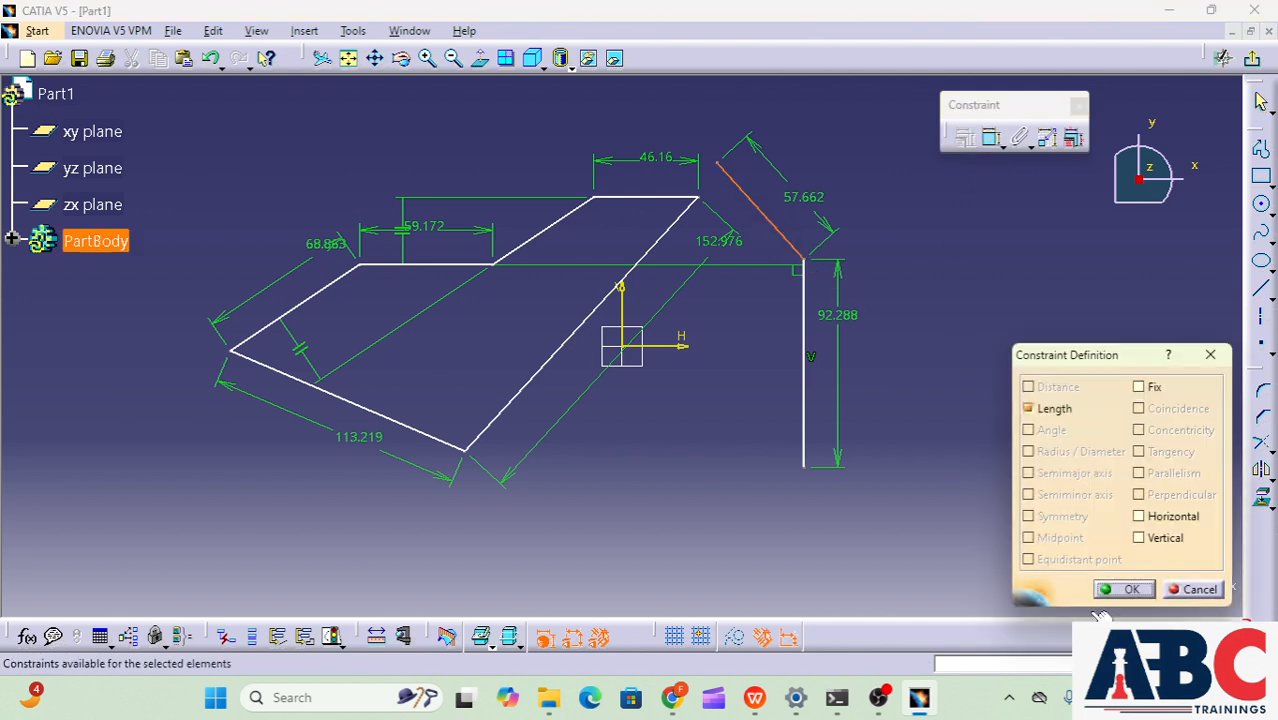
left_click(1174, 517)
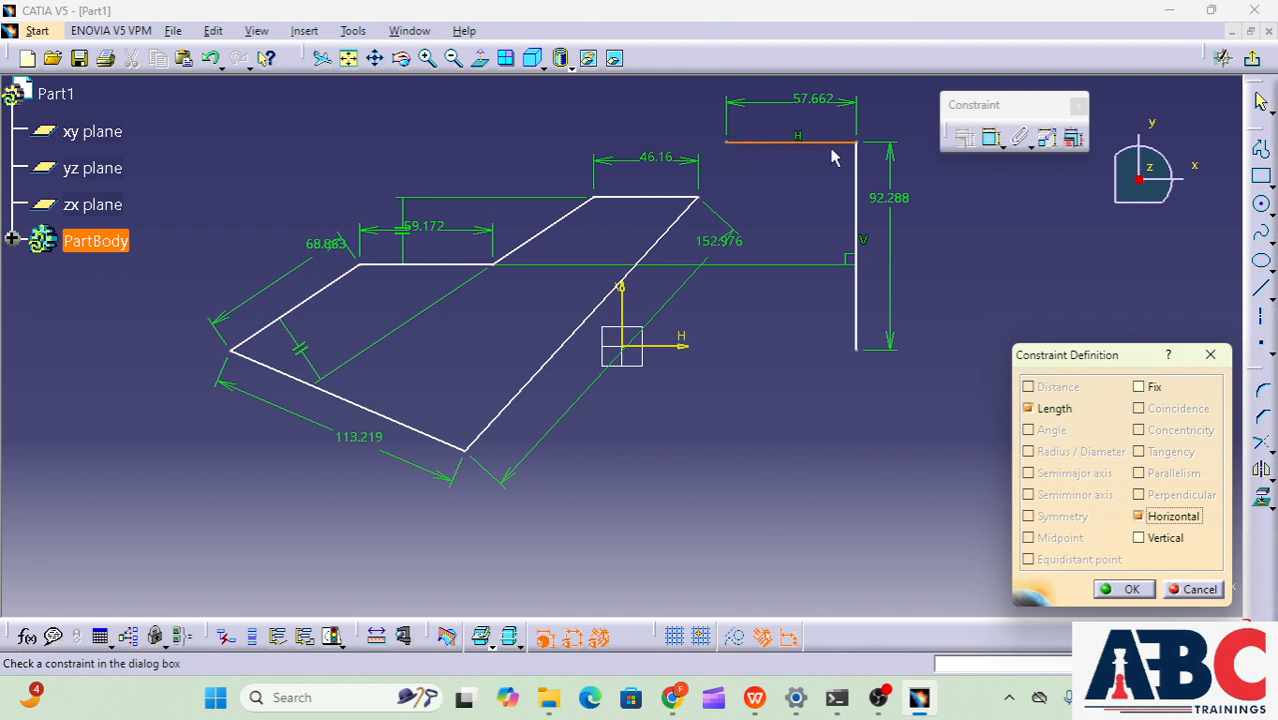
left_click(1130, 589)
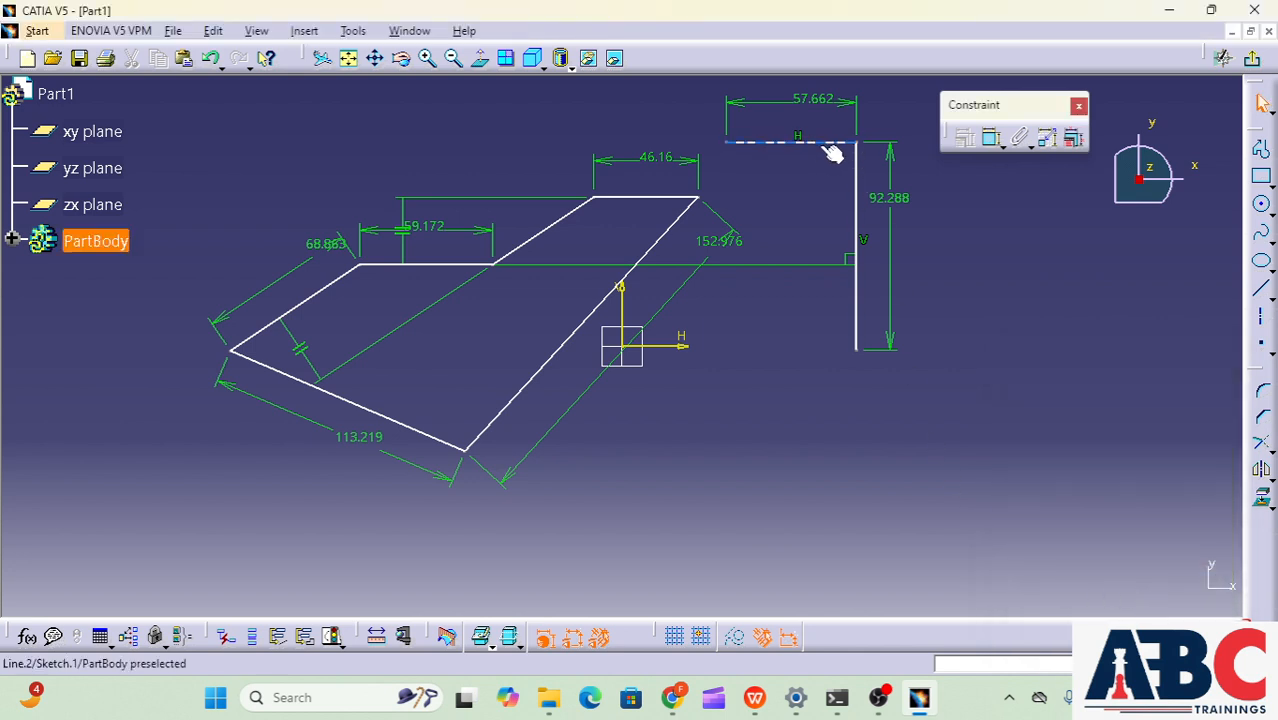
left_click_drag(757, 150, 887, 261)
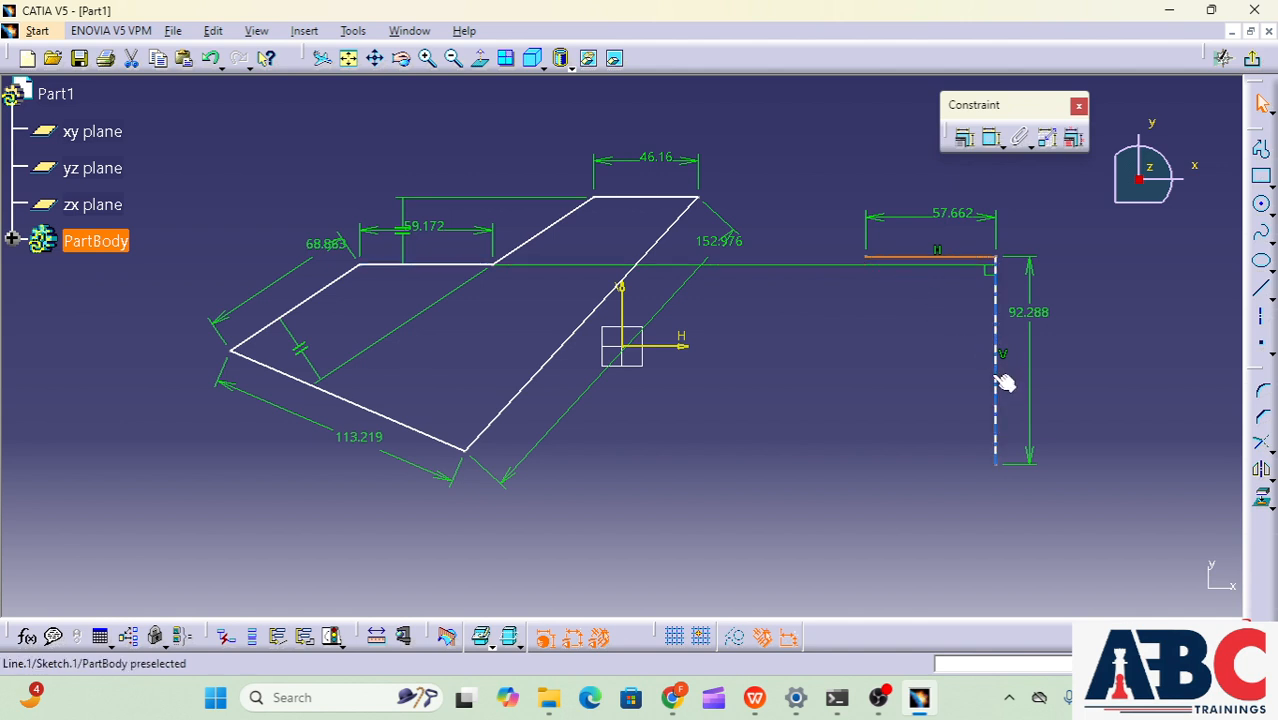
left_click(852, 401)
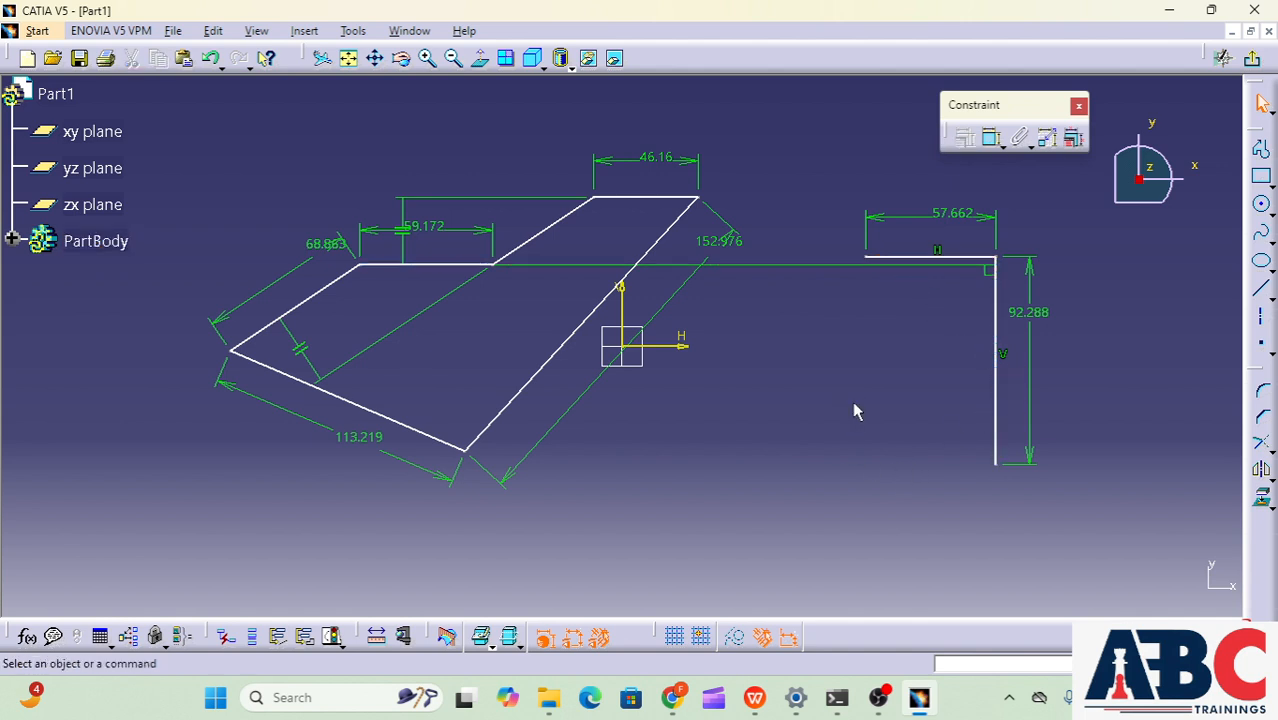
Set the horizontal open line's length to 50 mm and the vertical open line's length to 100 mm
double_click(950, 220)
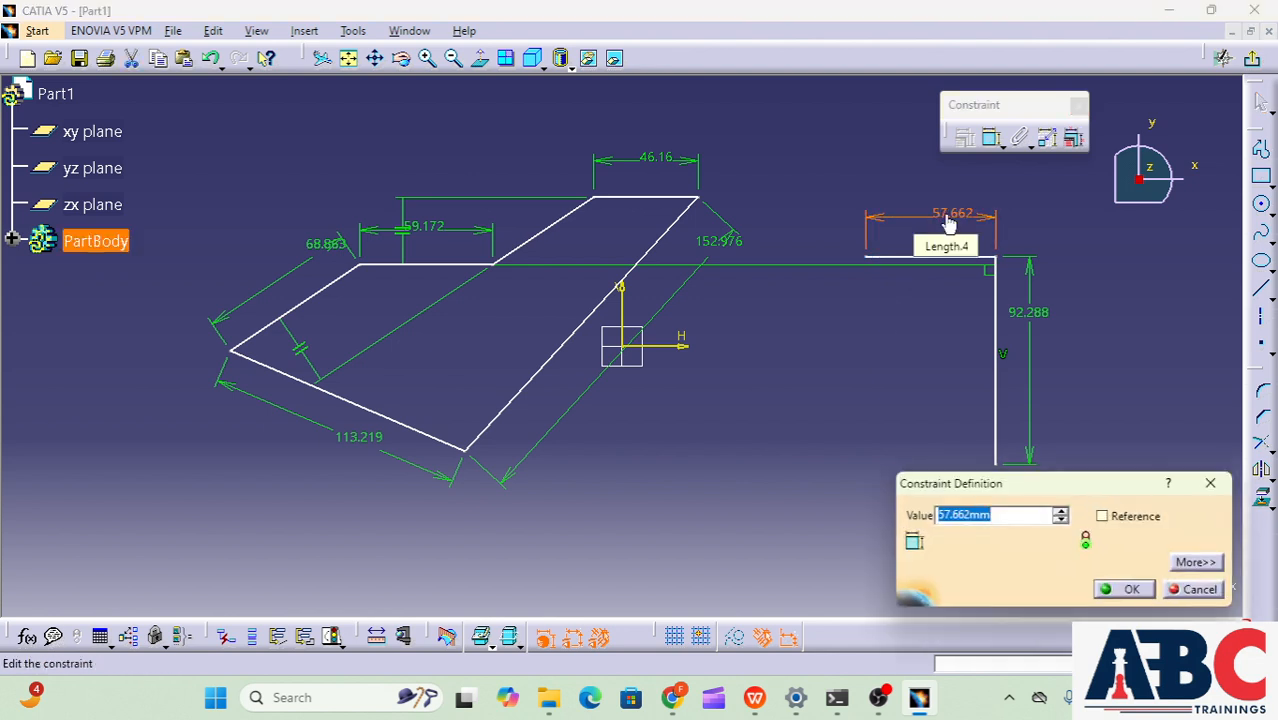
type("50")
key("Return")
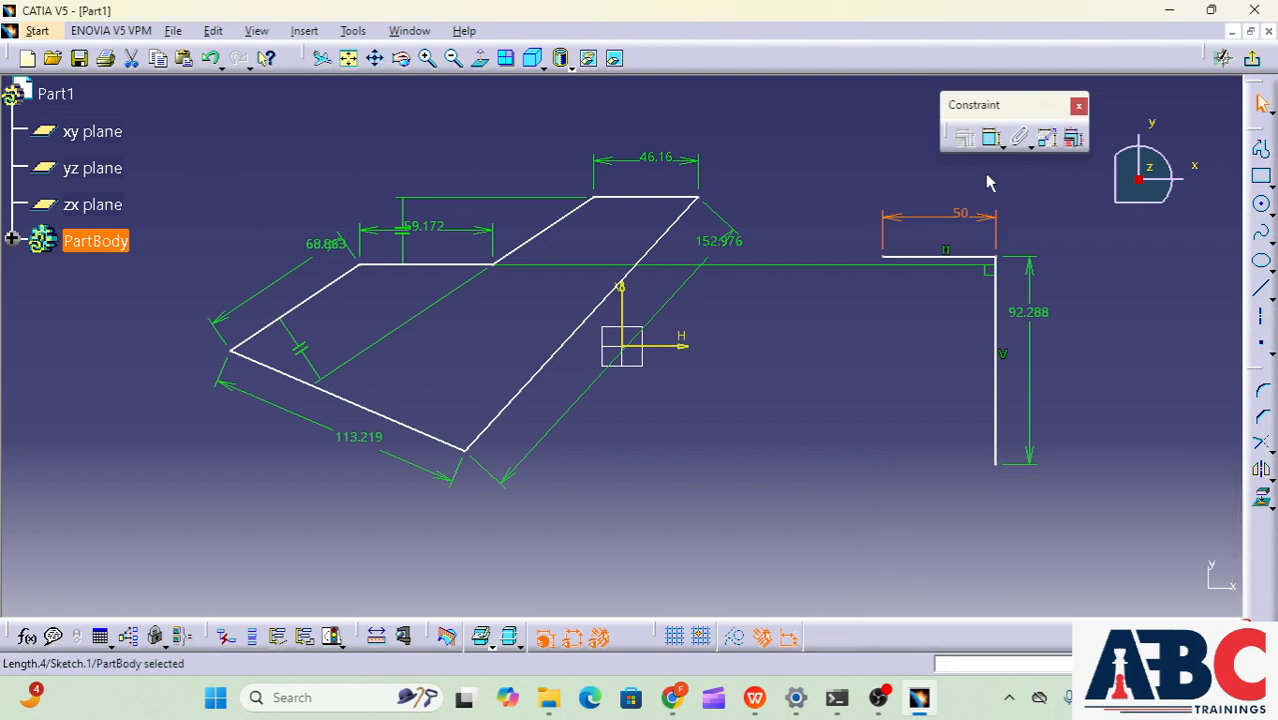
double_click(1043, 316)
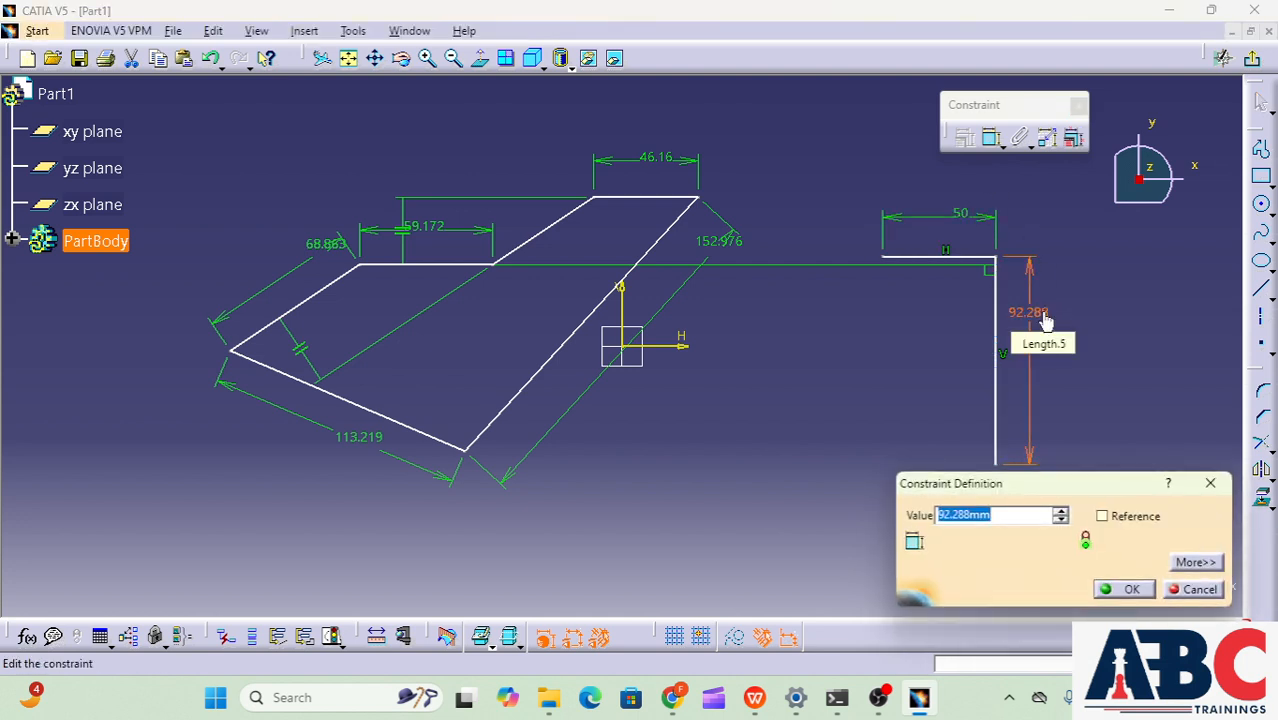
type("100")
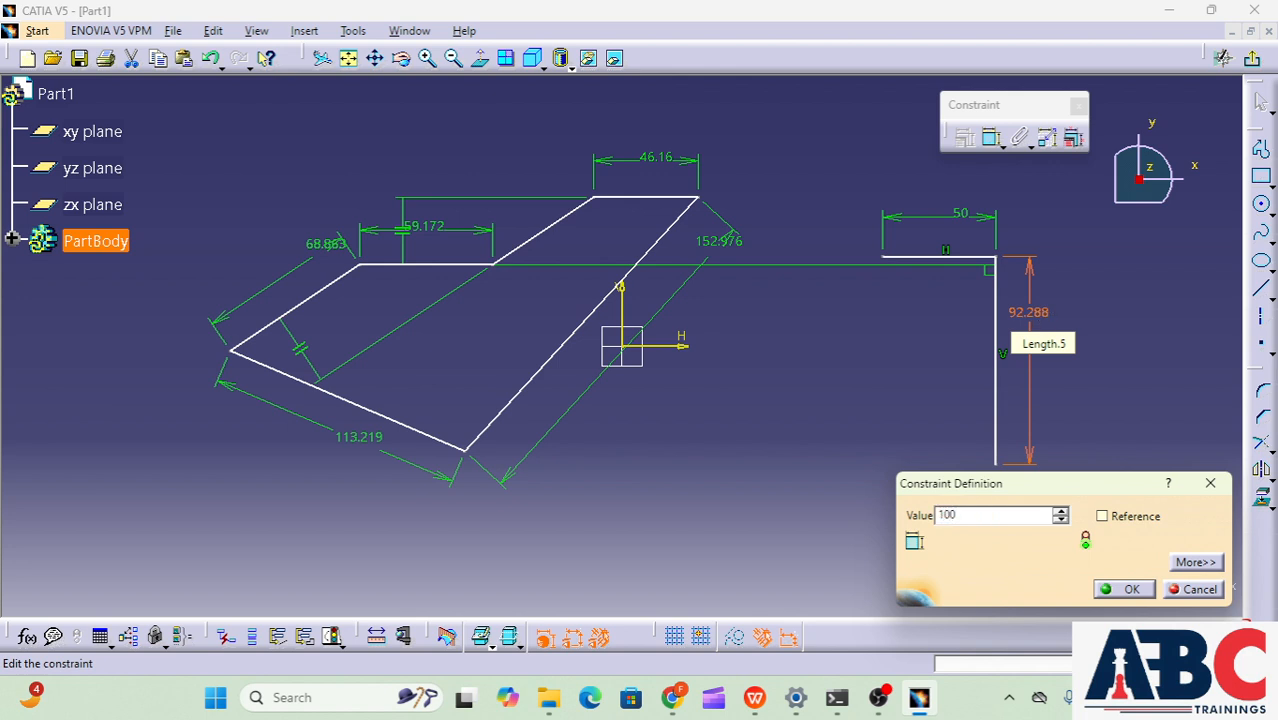
key("Return")
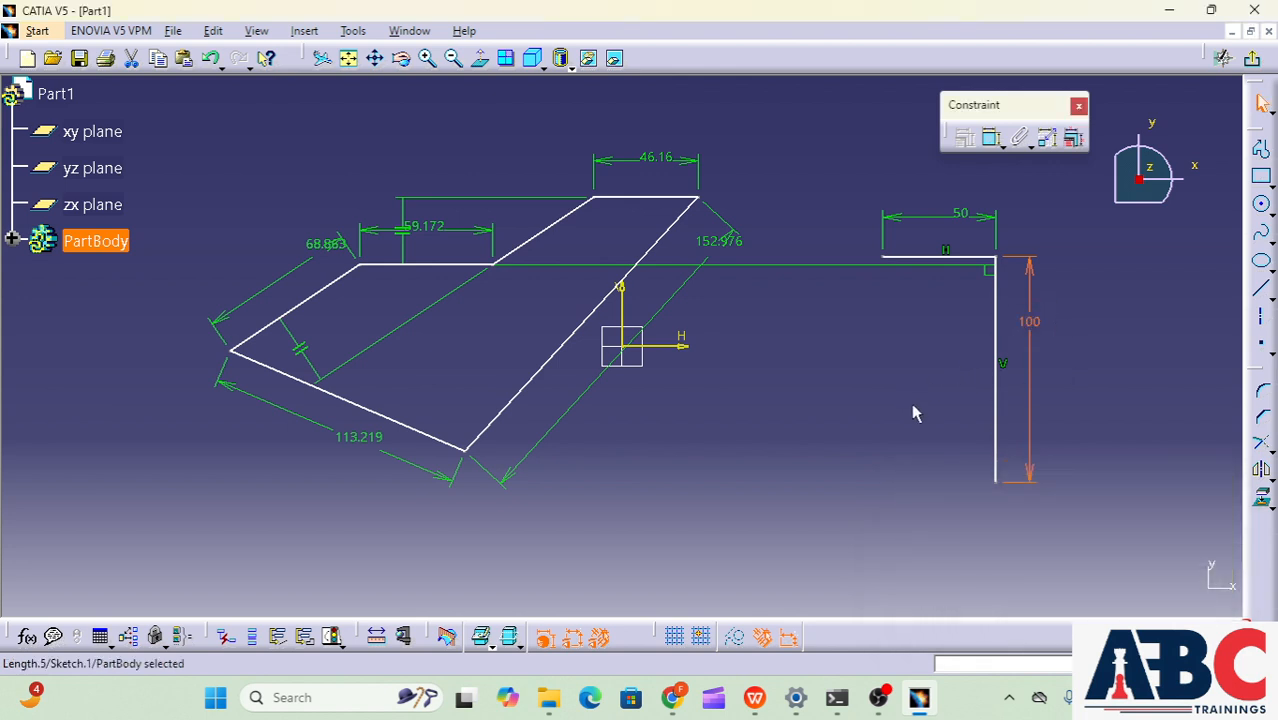
Make the closed profile's long lower-right side and its lower-left side perpendicular to each other
left_click(540, 366)
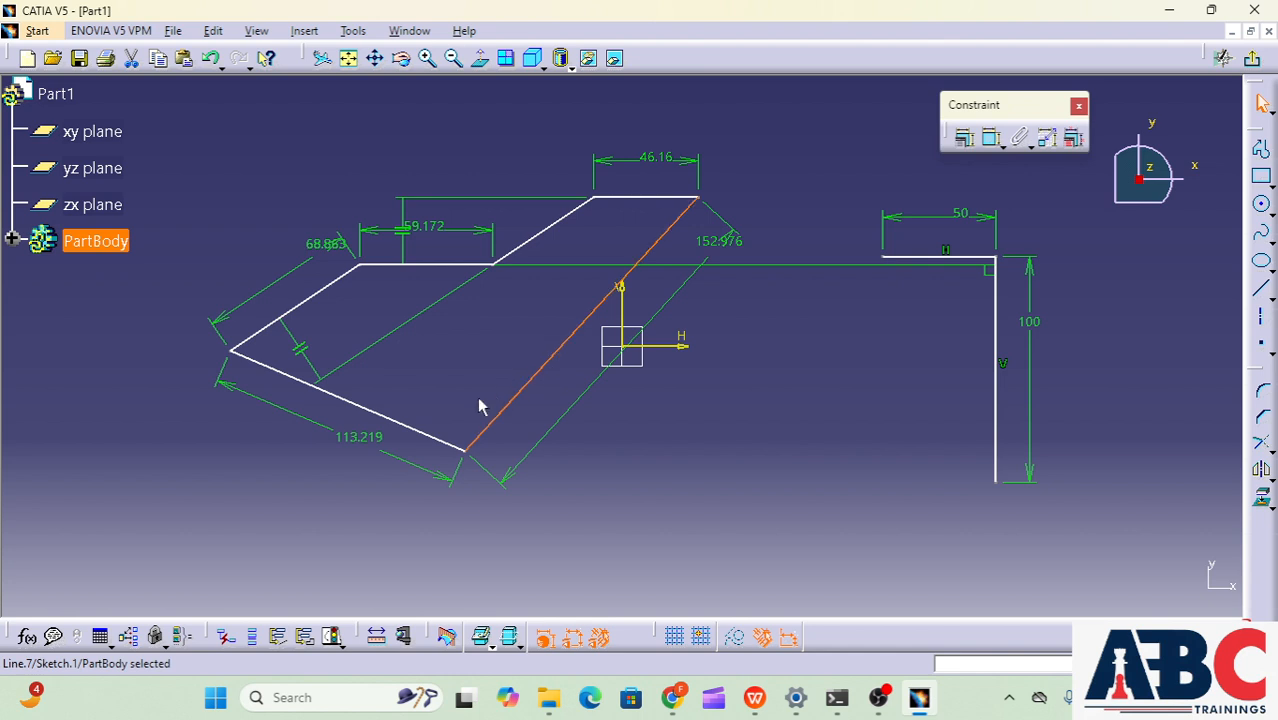
left_click(434, 437, "ctrl")
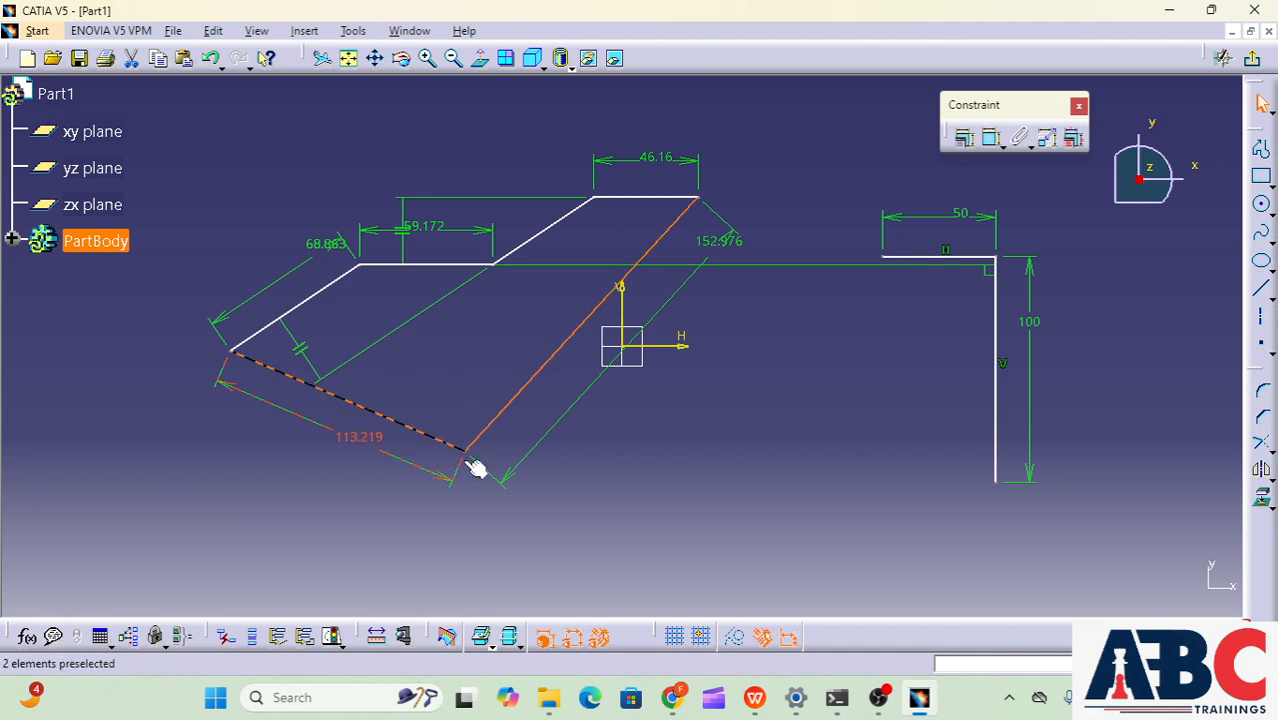
left_click(966, 143)
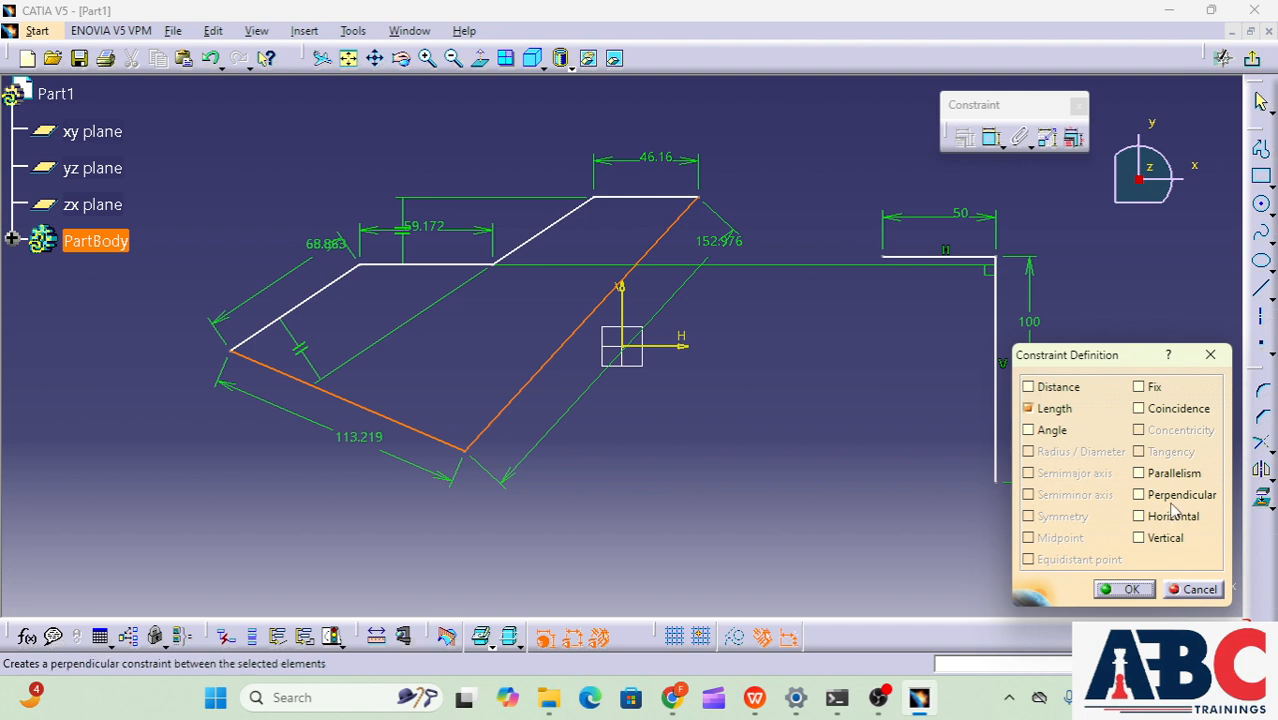
left_click(1140, 495)
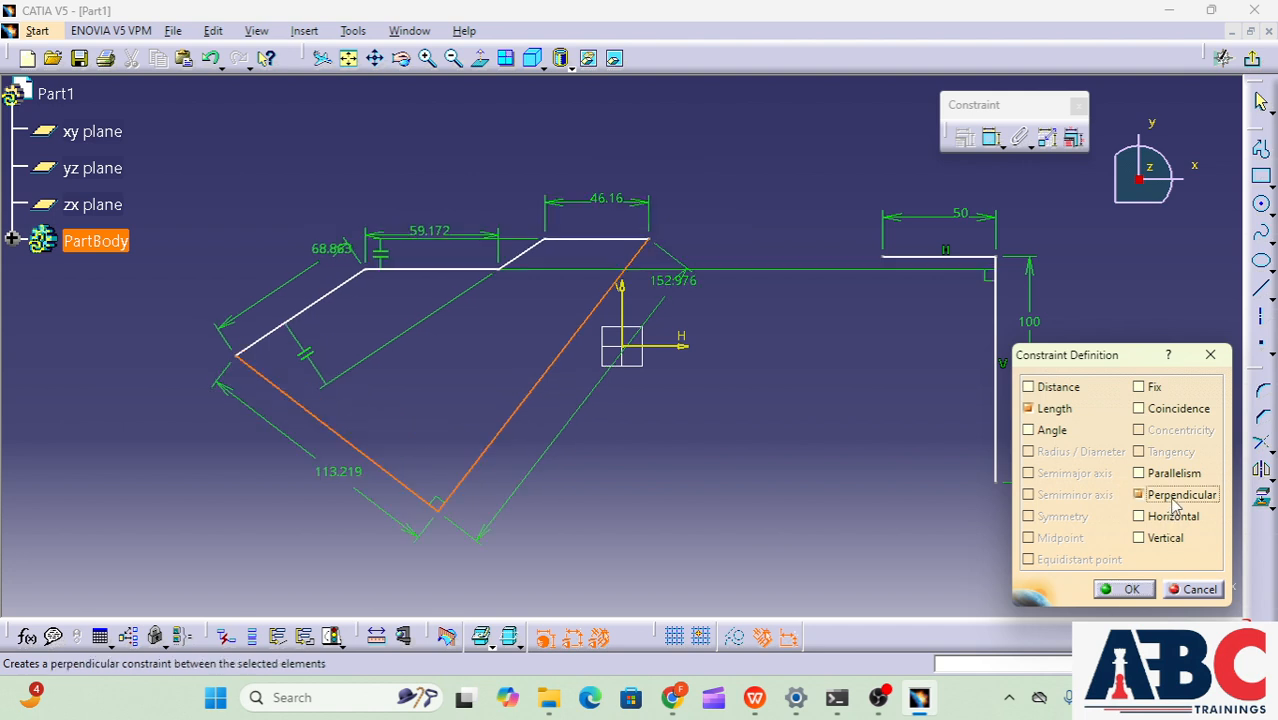
left_click(1133, 590)
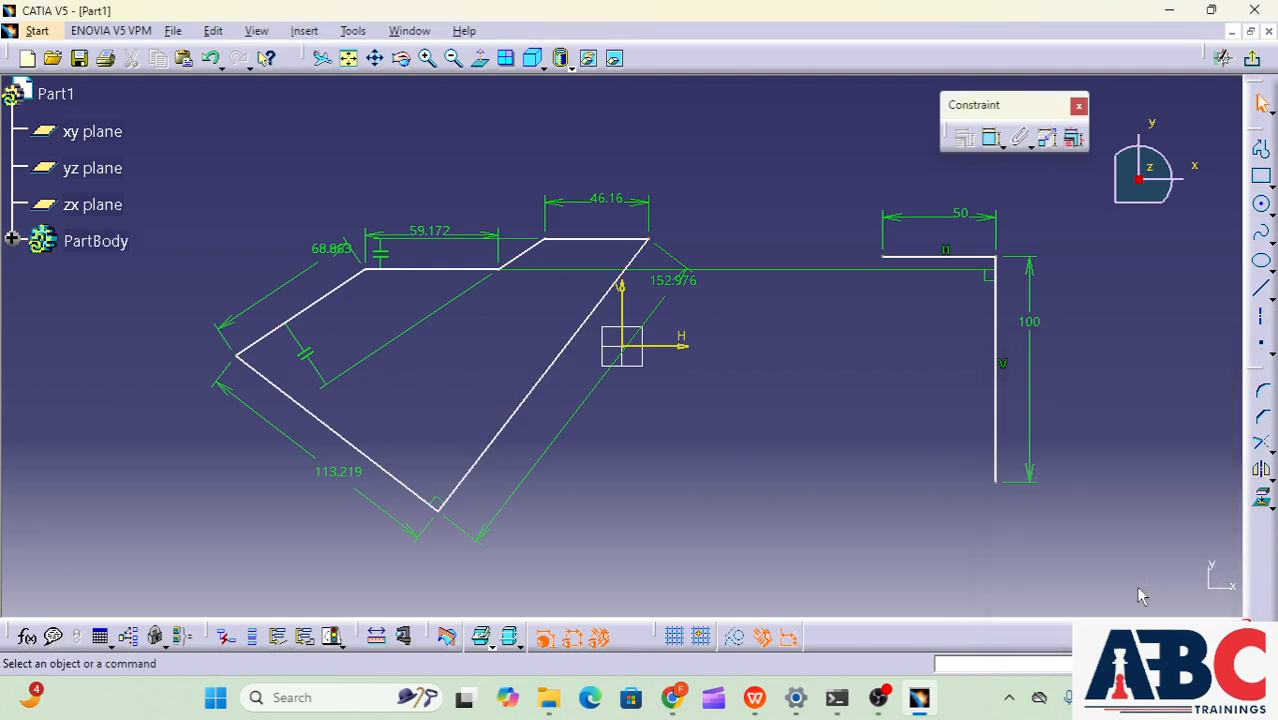
Constrain the closed profile's lower-left side to be horizontal
left_click(410, 488)
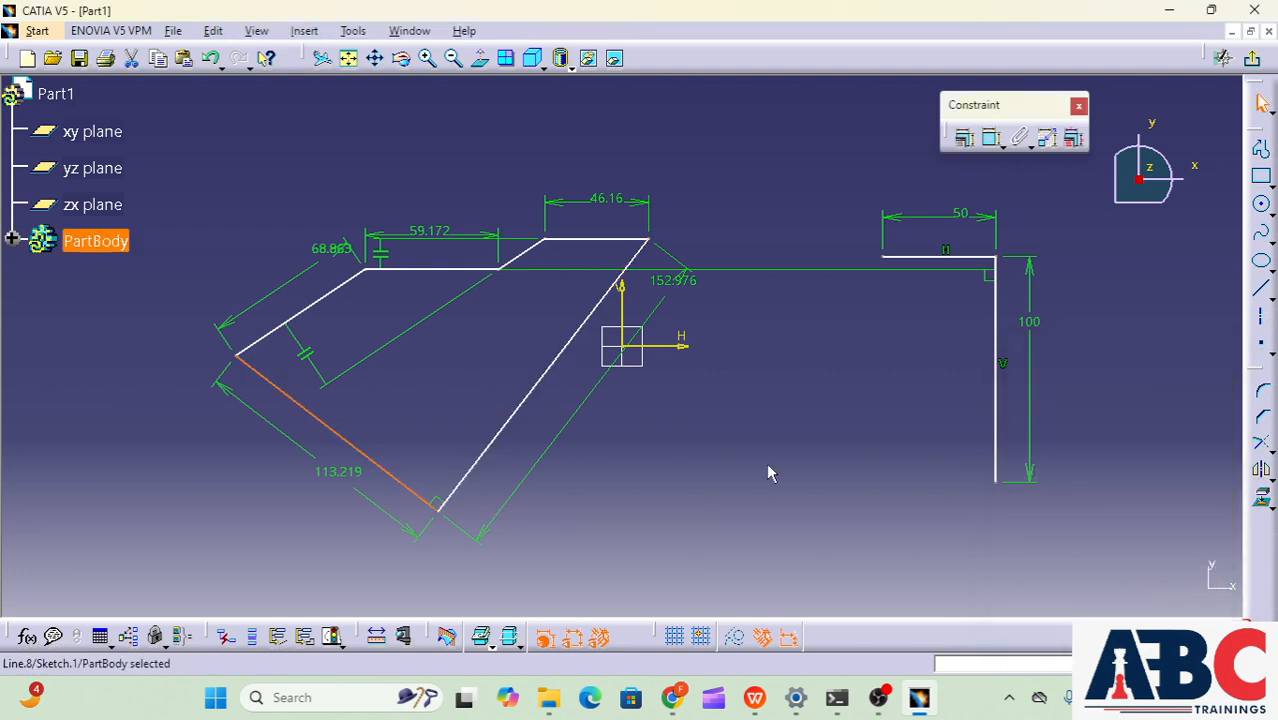
left_click(966, 140)
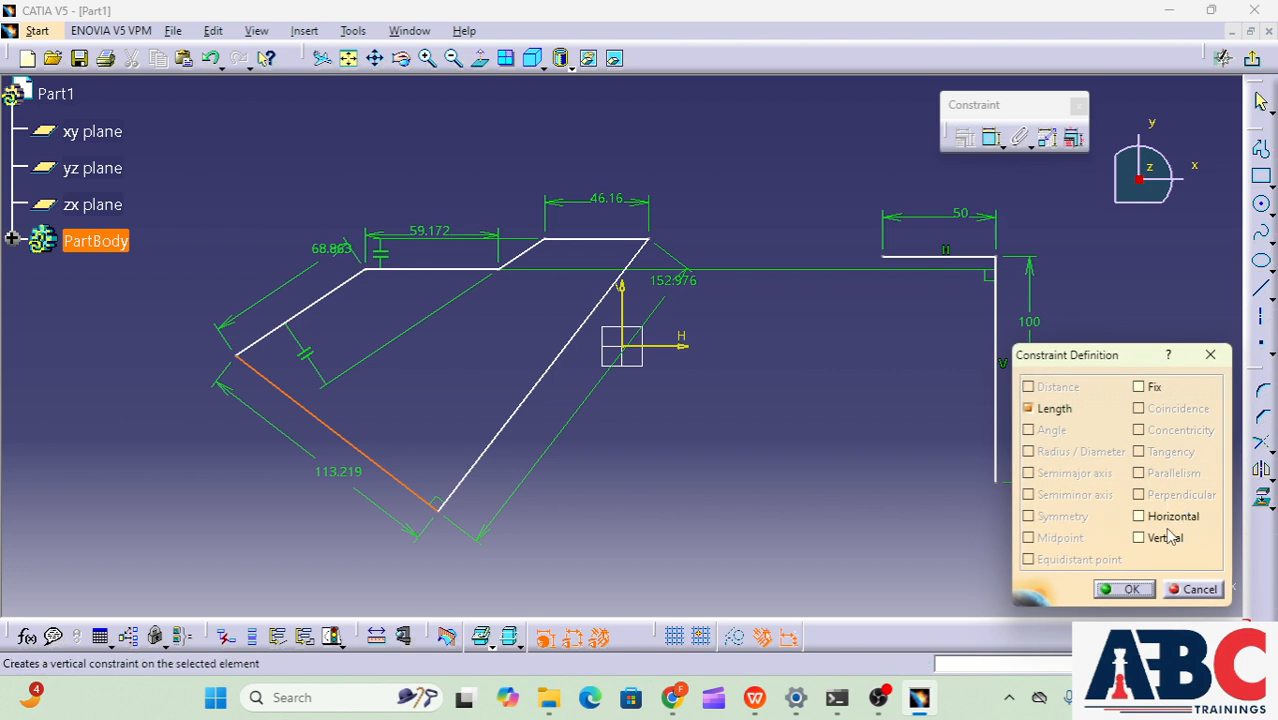
left_click(1139, 517)
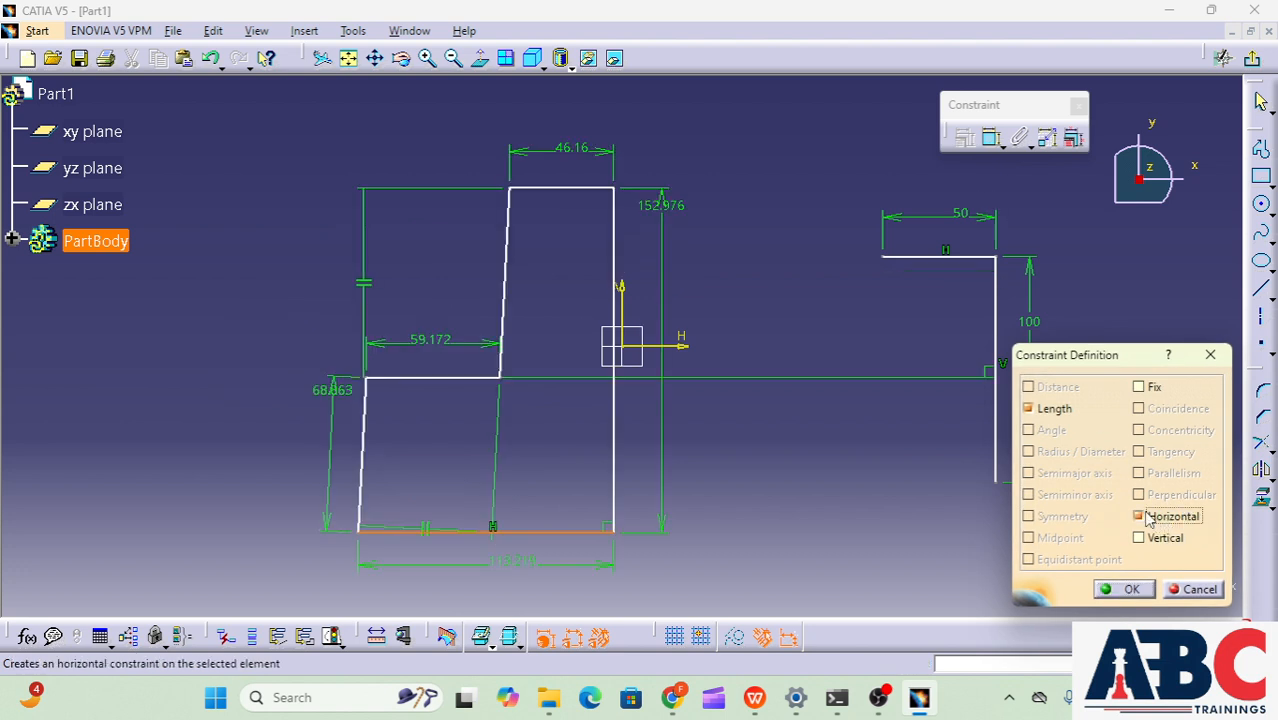
left_click(1131, 589)
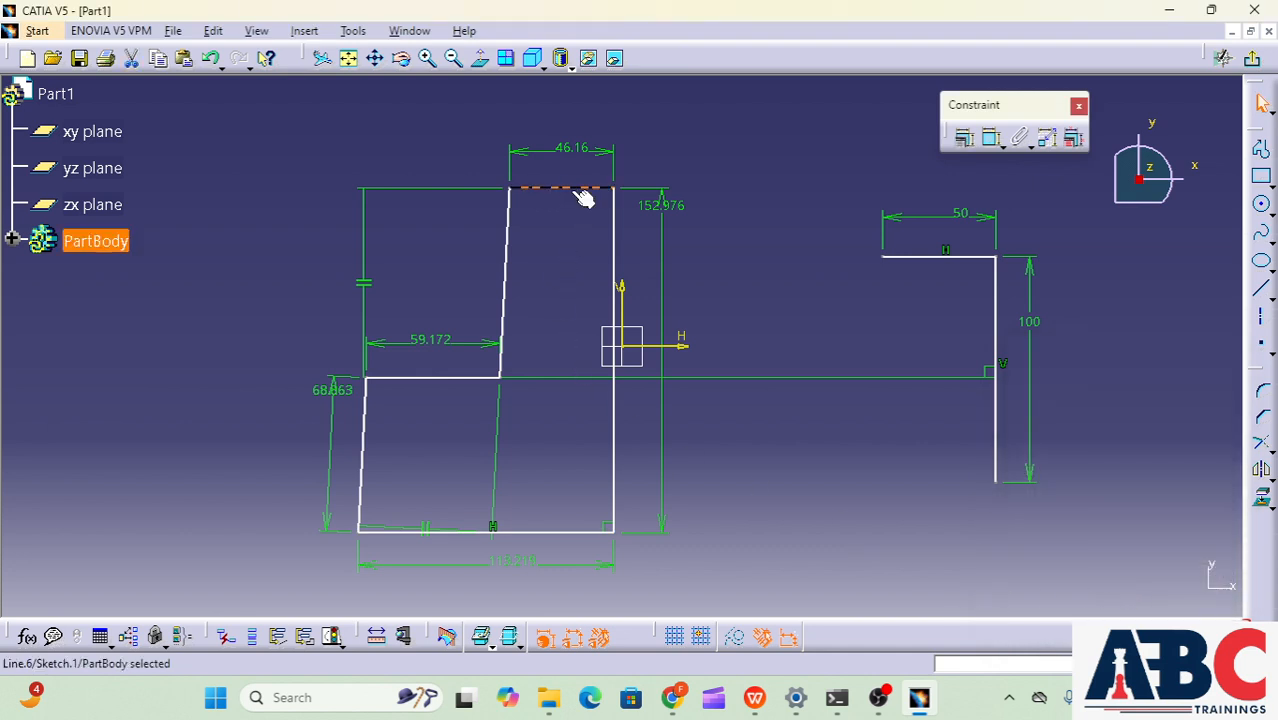
Add a parallelism constraint between the closed profile's short top side and its bottom side
left_click(598, 390)
left_click(574, 533, "ctrl")
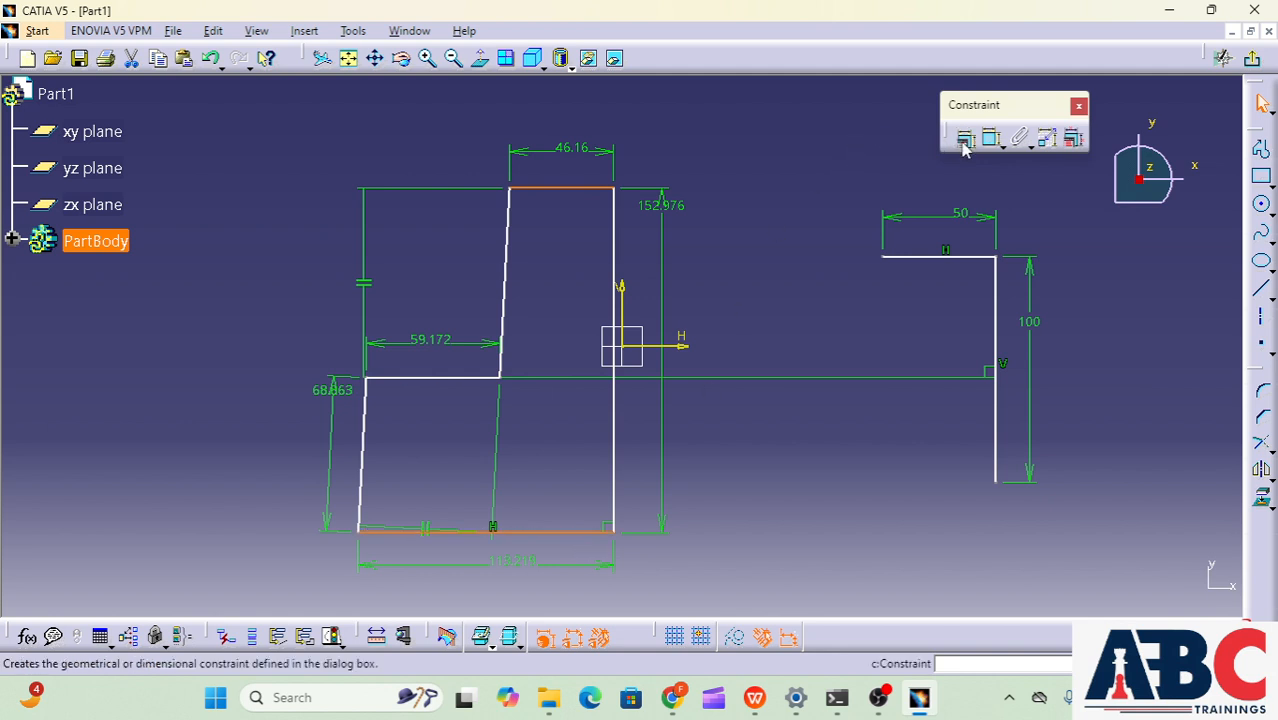
left_click(963, 138)
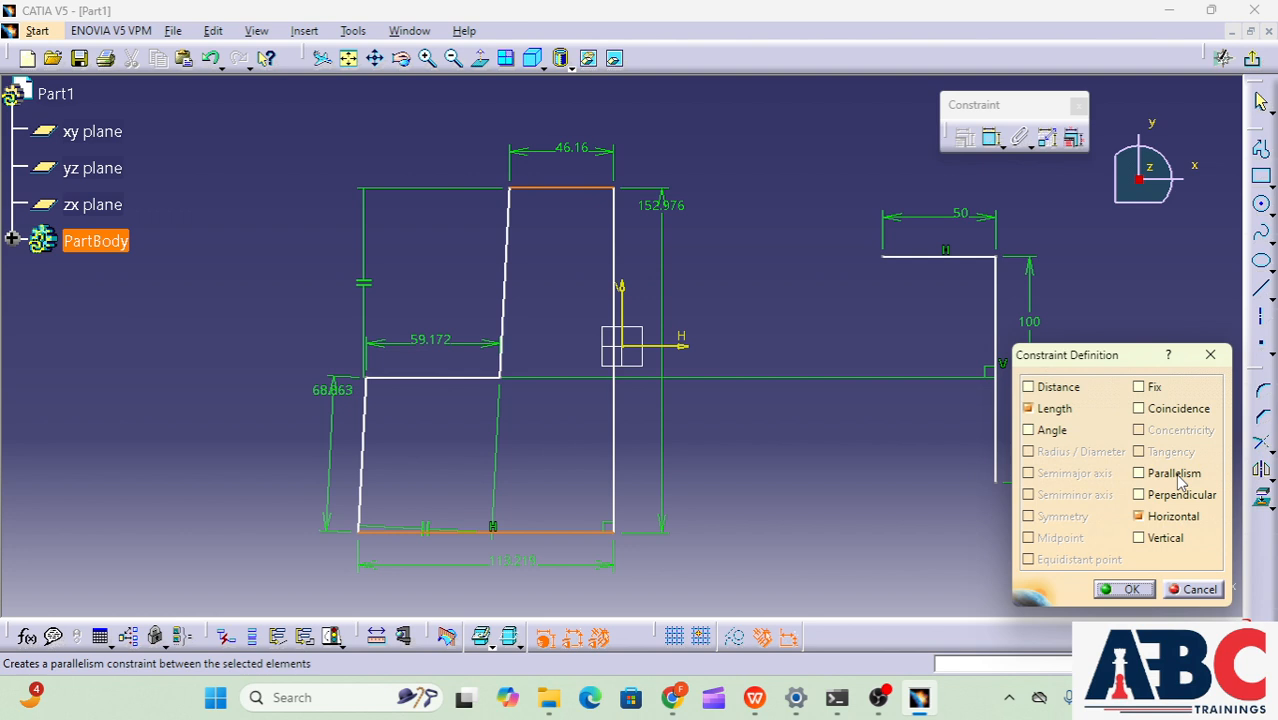
left_click(1174, 474)
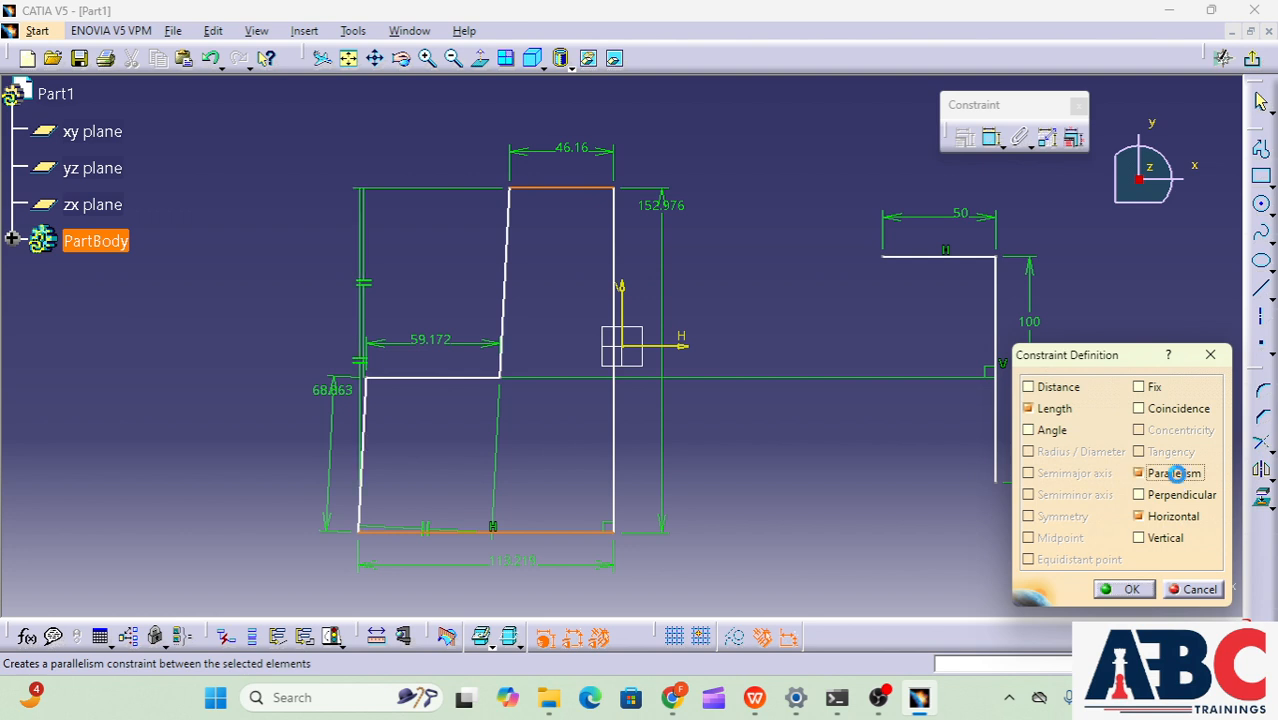
left_click(1143, 591)
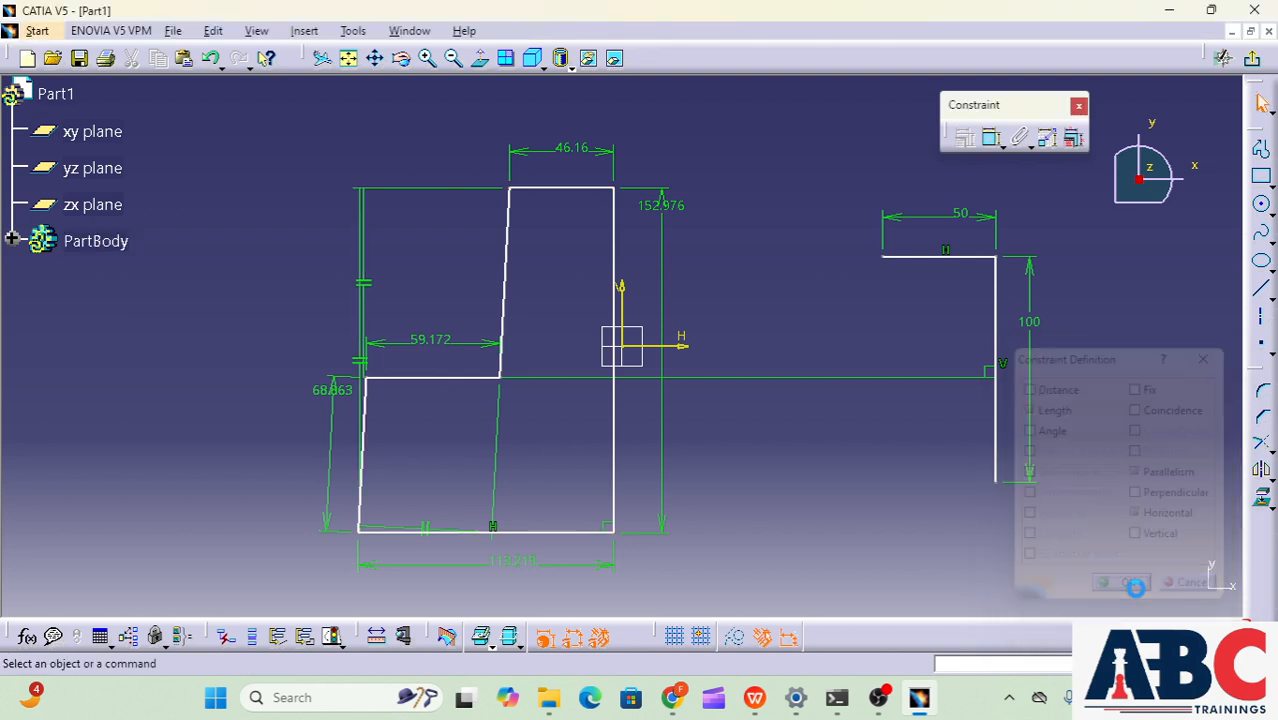
Try to make the slanted side below the profile's top-left corner perpendicular to the short top side
left_click(614, 272)
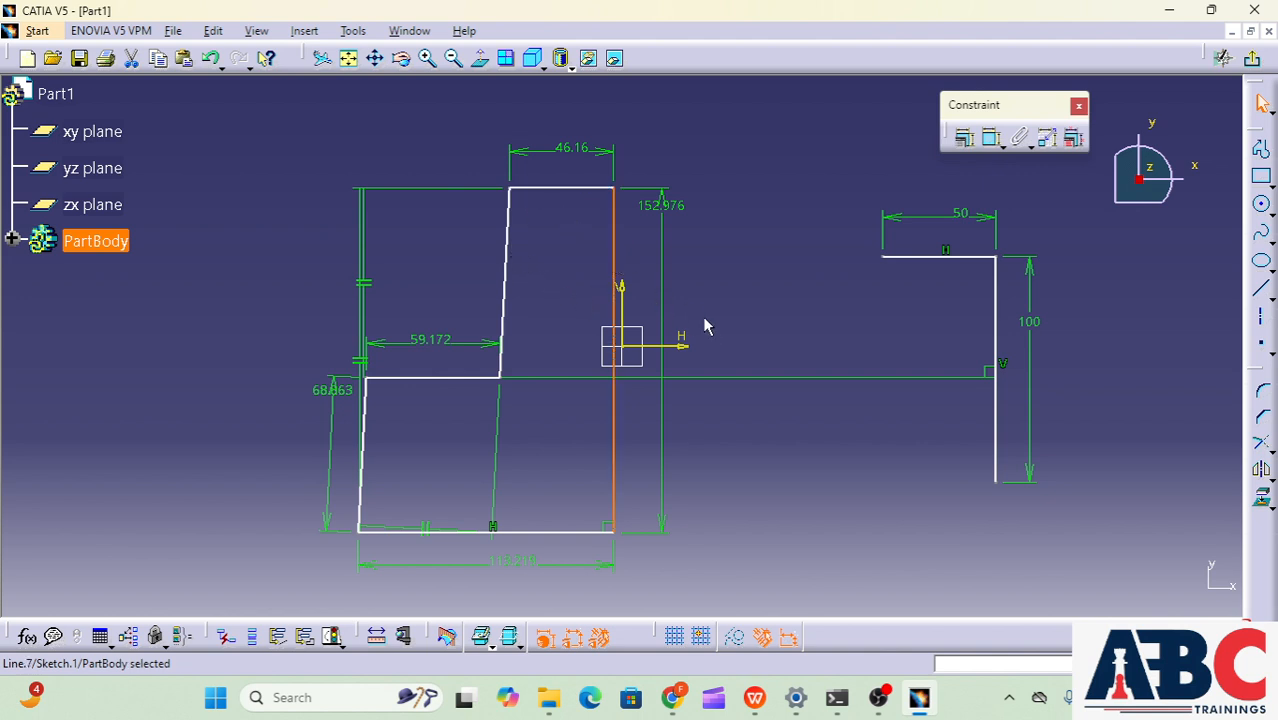
left_click(507, 262)
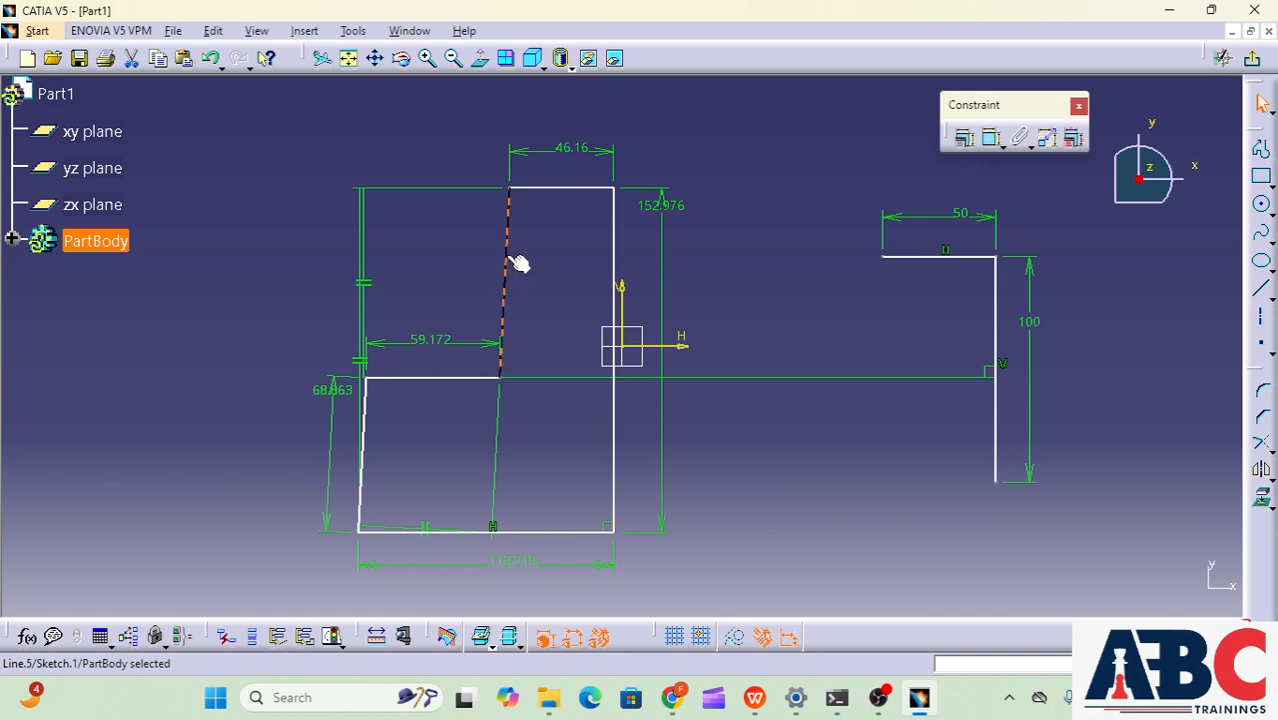
left_click(555, 188, "ctrl")
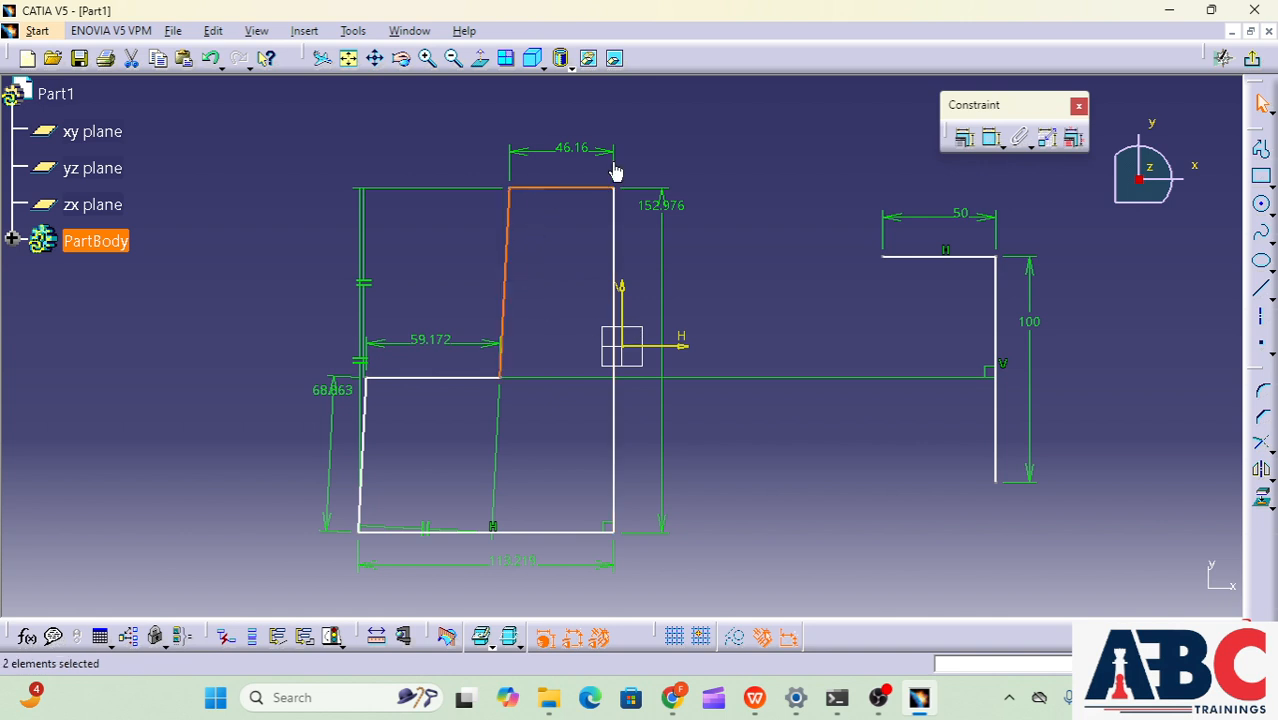
left_click(963, 140)
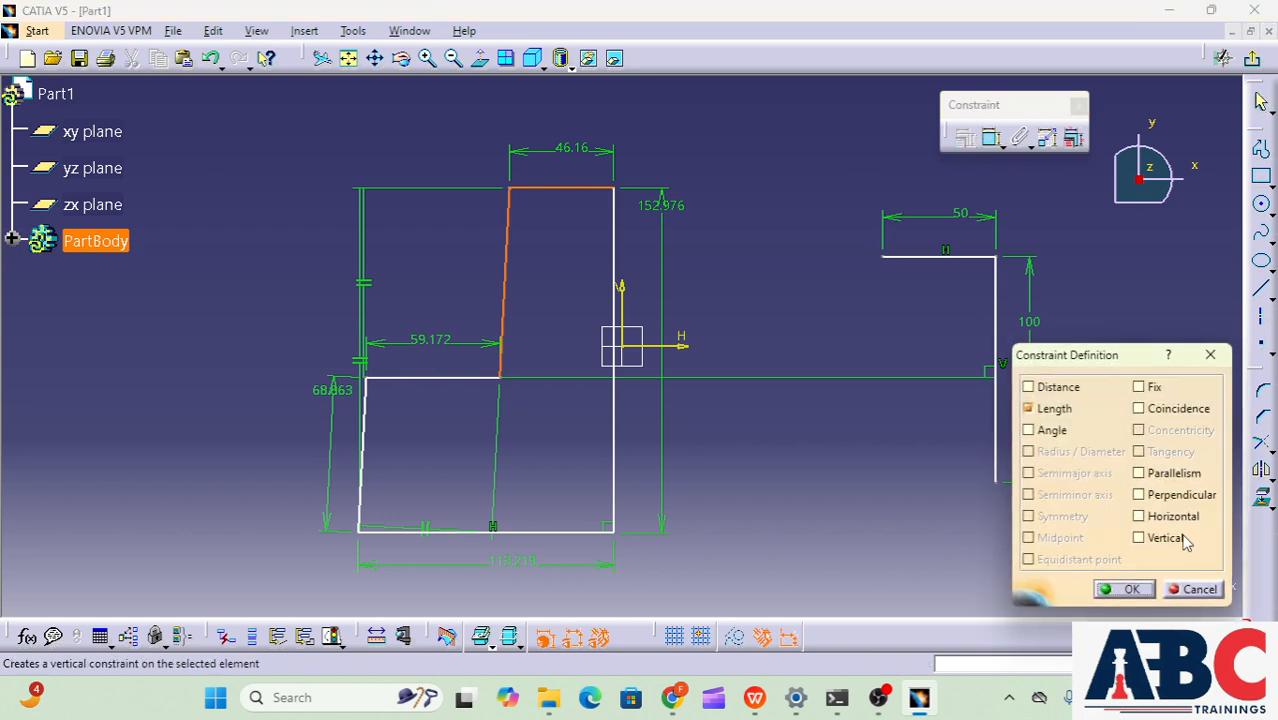
left_click(1139, 494)
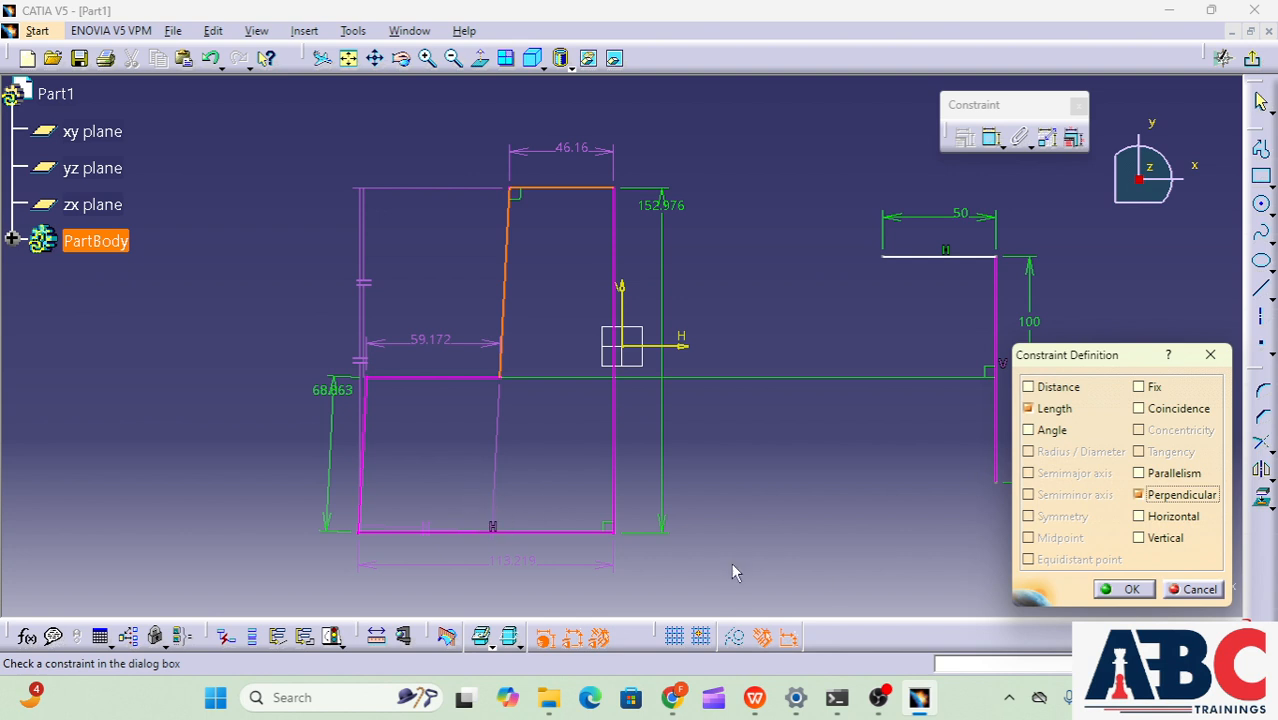
left_click(1183, 587)
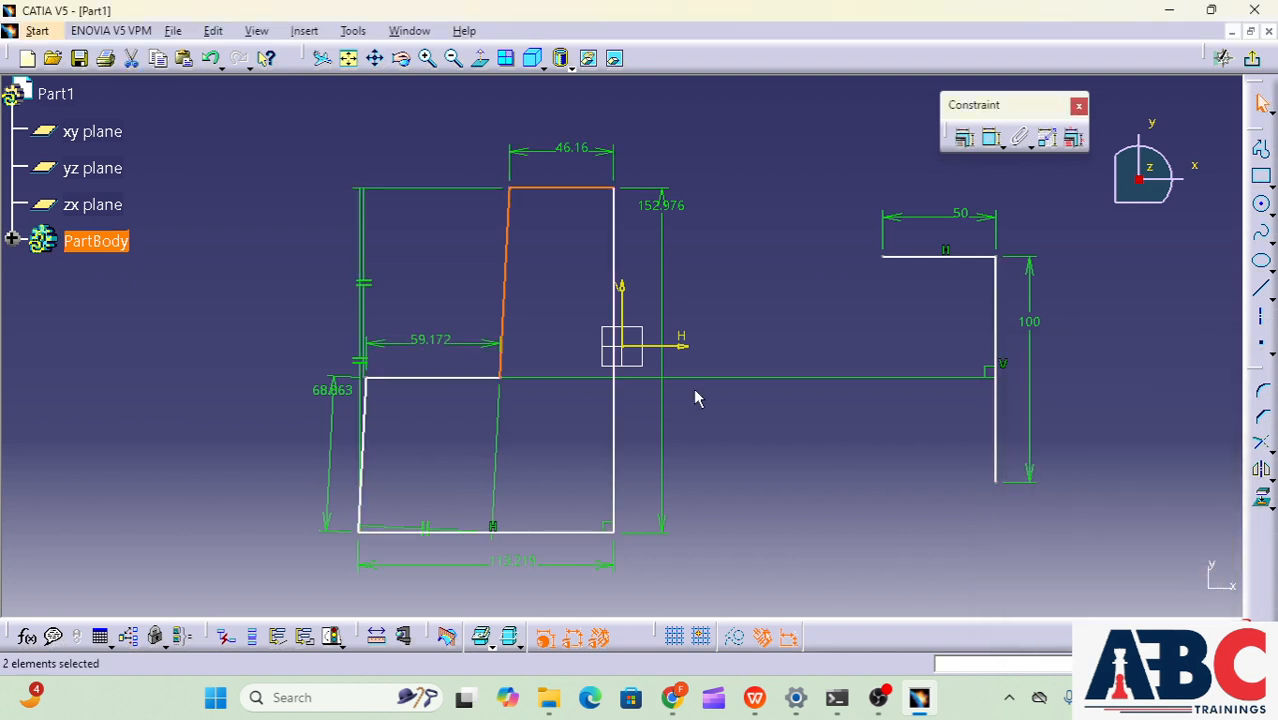
Try to constrain the slanted side below the closed profile's top-left corner to be vertical, and undo the attempt
left_click(740, 455)
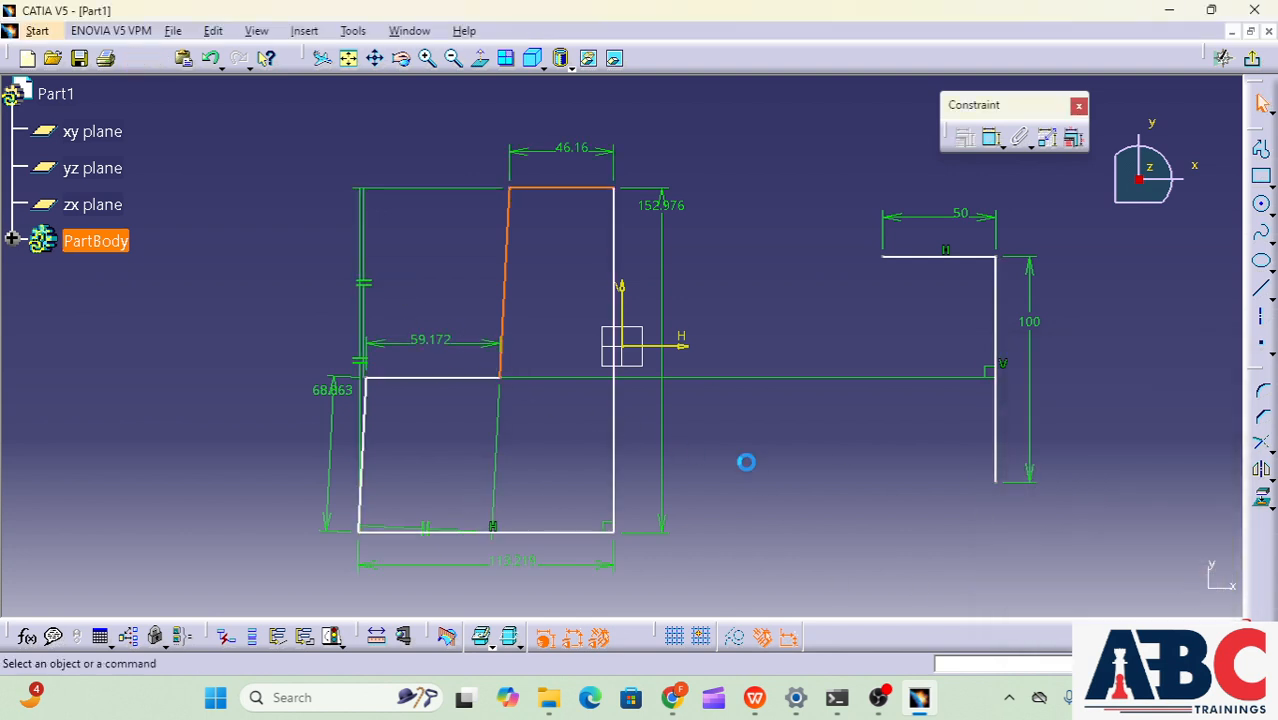
left_click(506, 298)
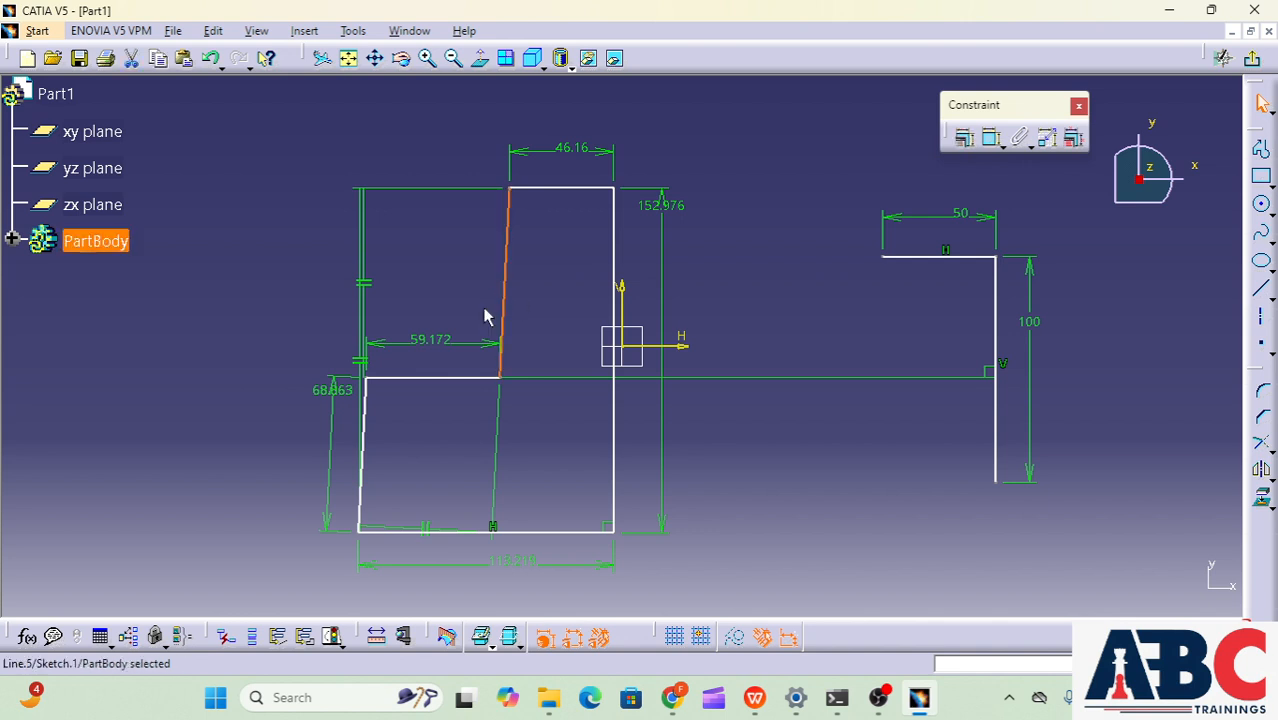
left_click(964, 137)
left_click(1139, 538)
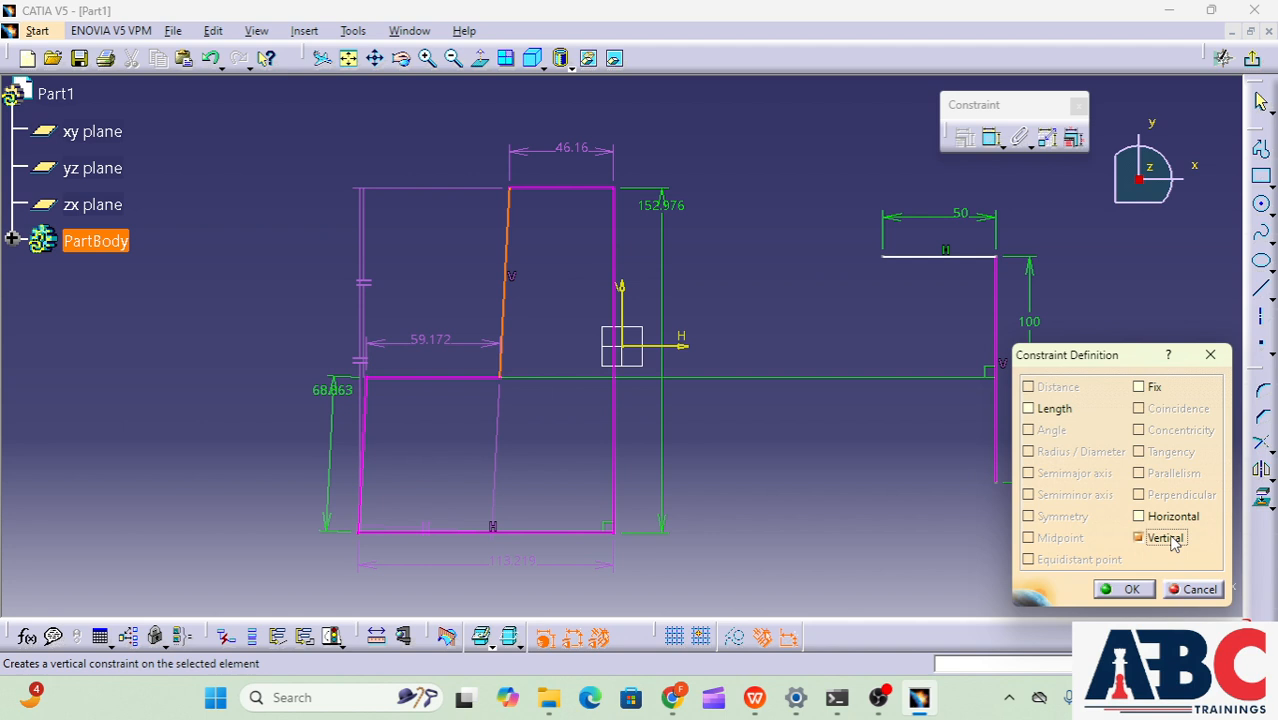
left_click(1124, 589)
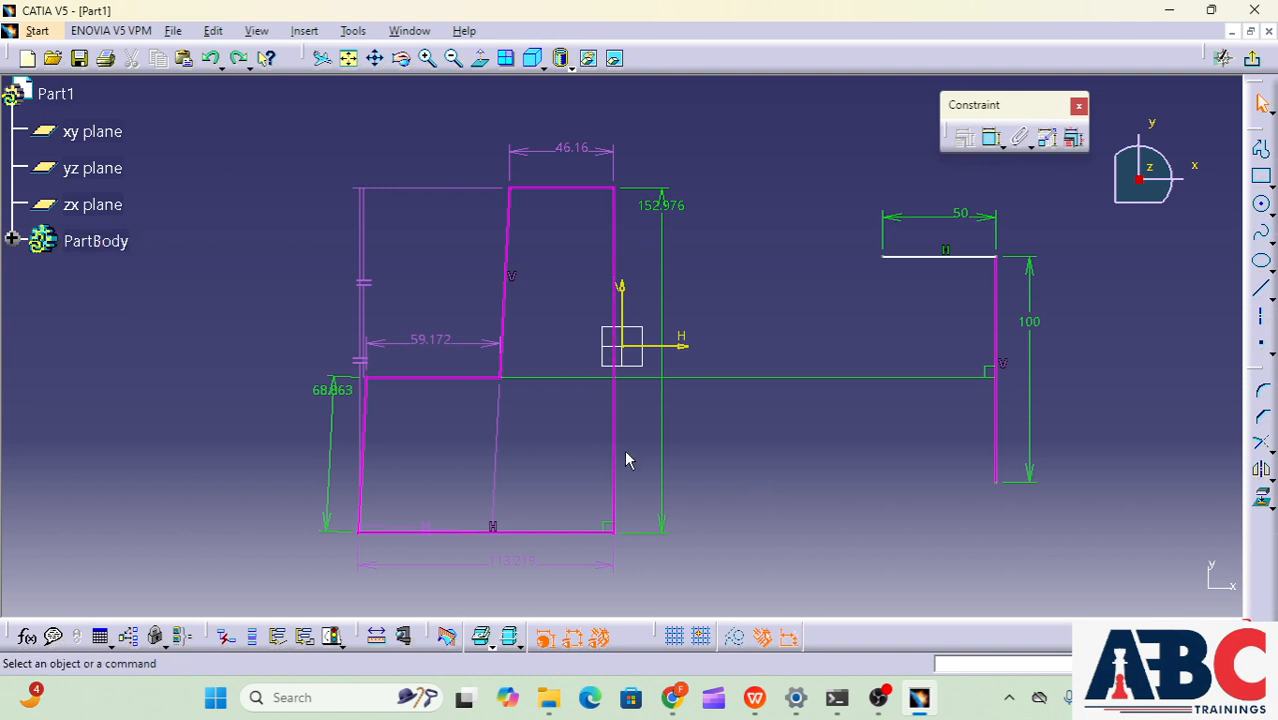
key("ctrl+z")
left_click(193, 366)
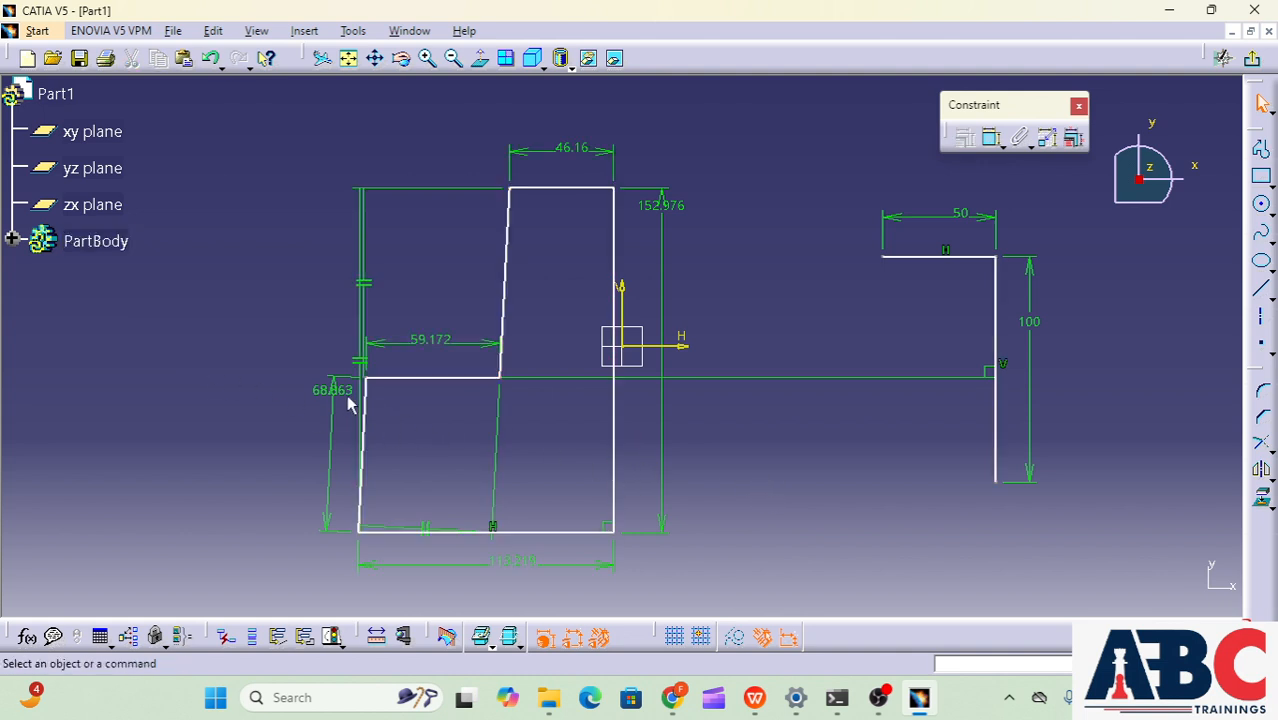
Separate the two overlapping parallelism constraints and delete the one between the short top side and the horizontal step side
left_click_drag(381, 289, 434, 305)
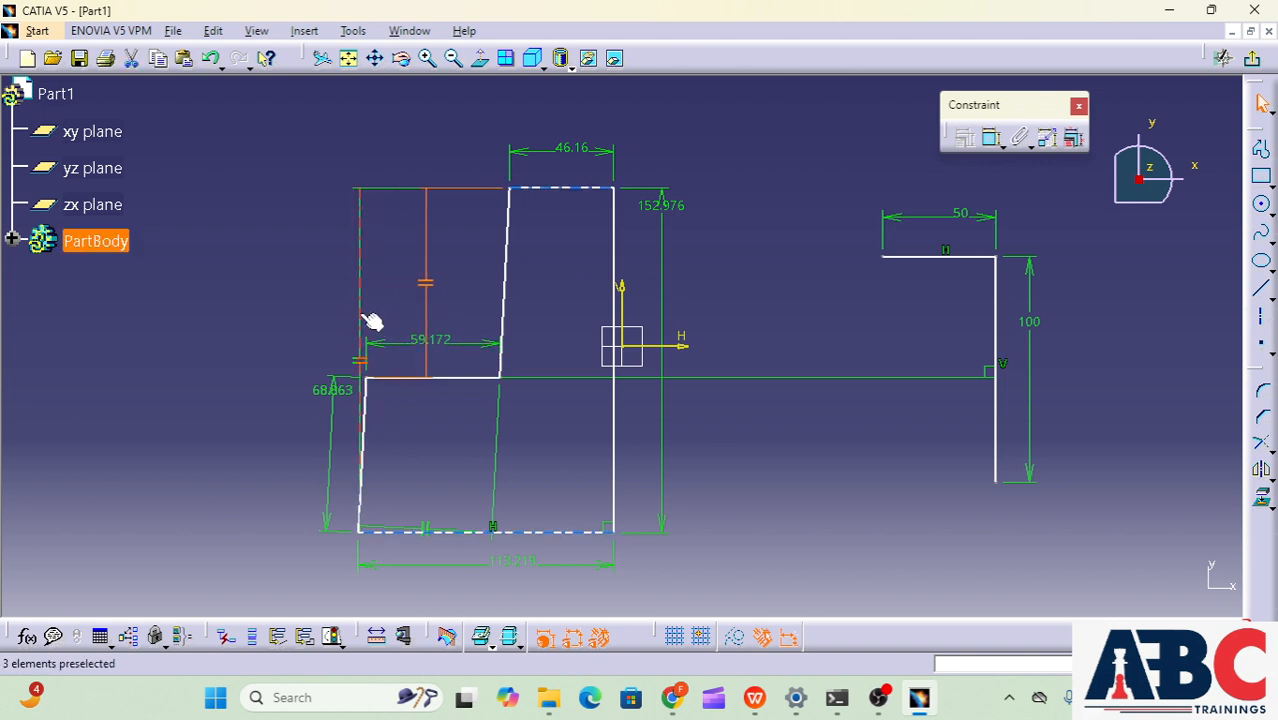
left_click_drag(363, 360, 264, 335)
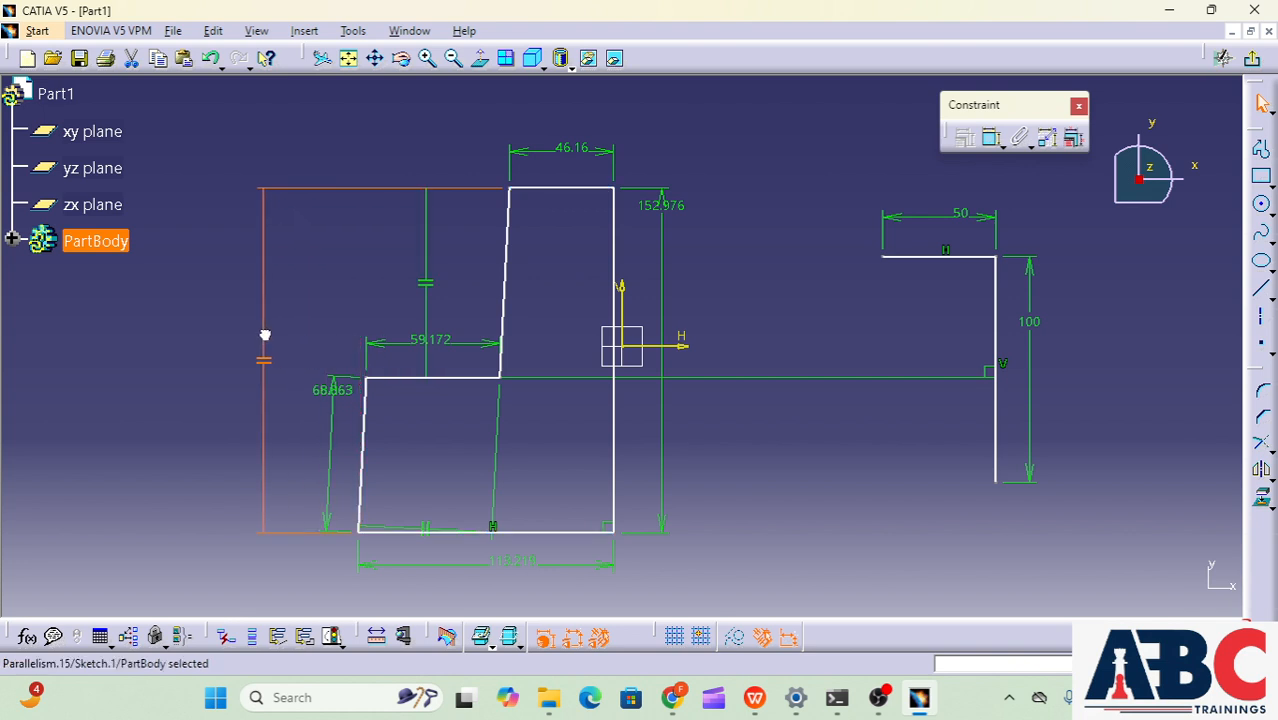
left_click(425, 285)
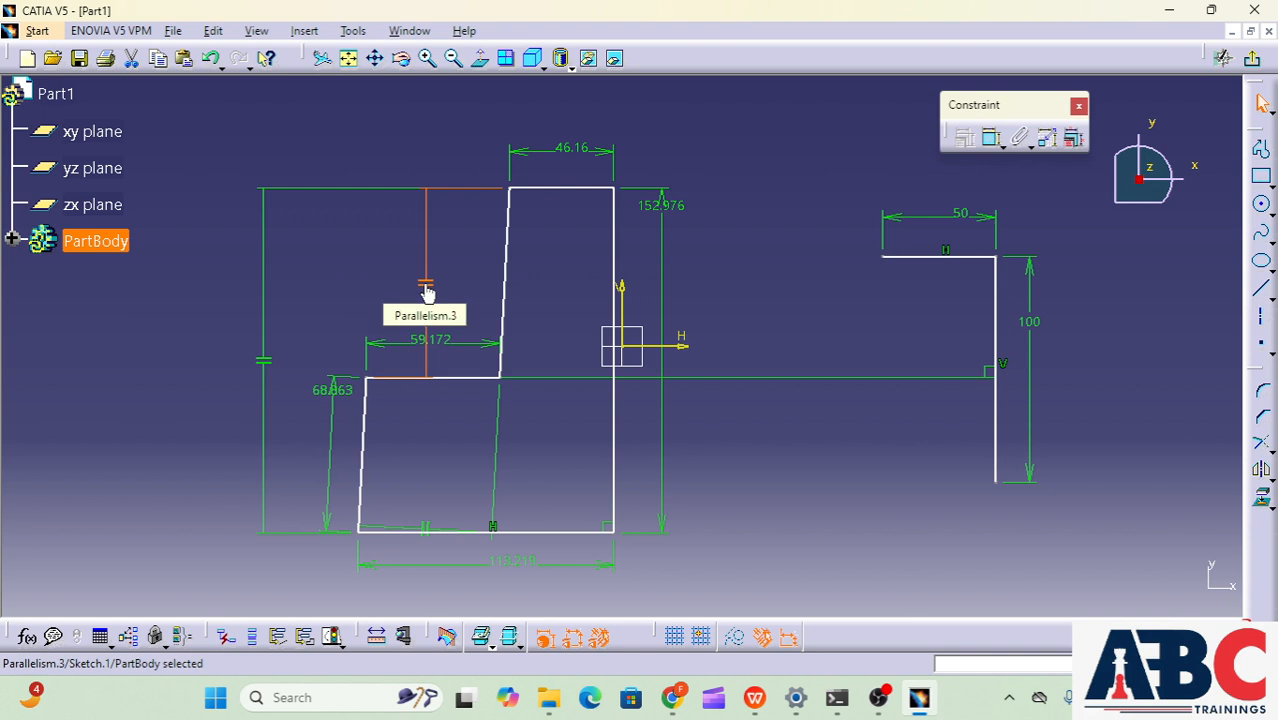
left_click(544, 306)
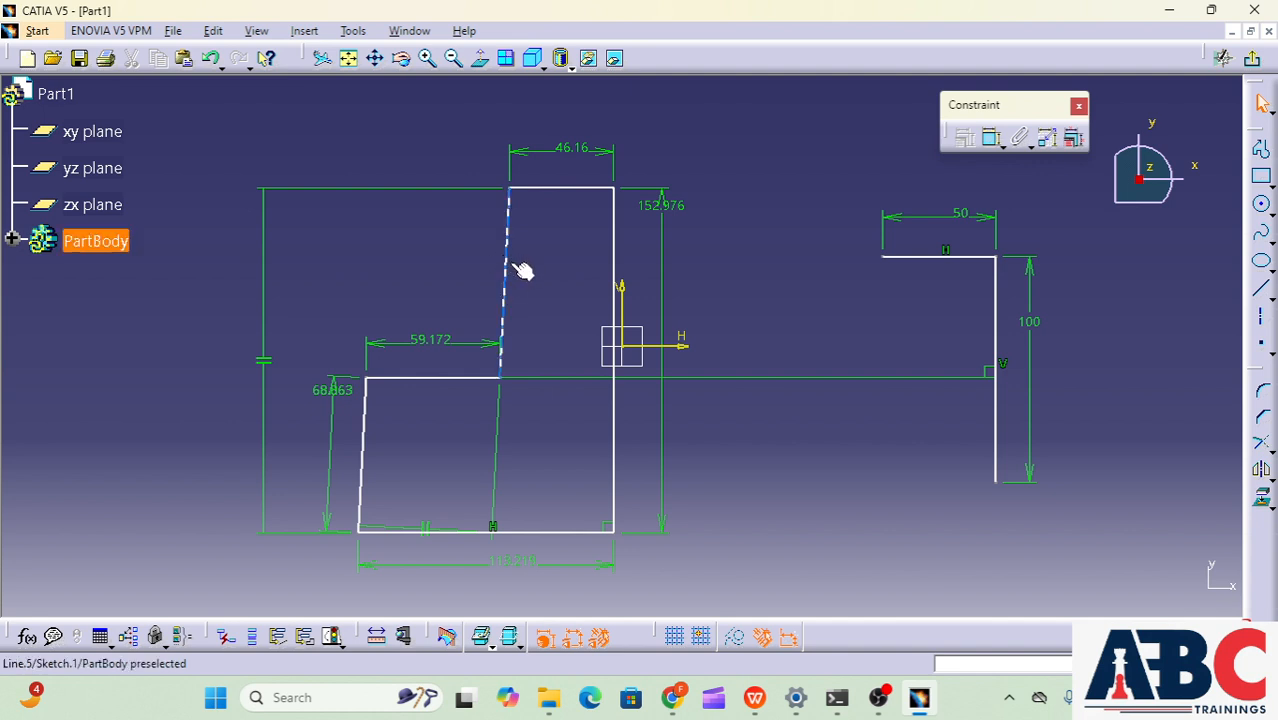
Try to make the short top side and the slanted side below its left end perpendicular to each other
left_click(520, 267)
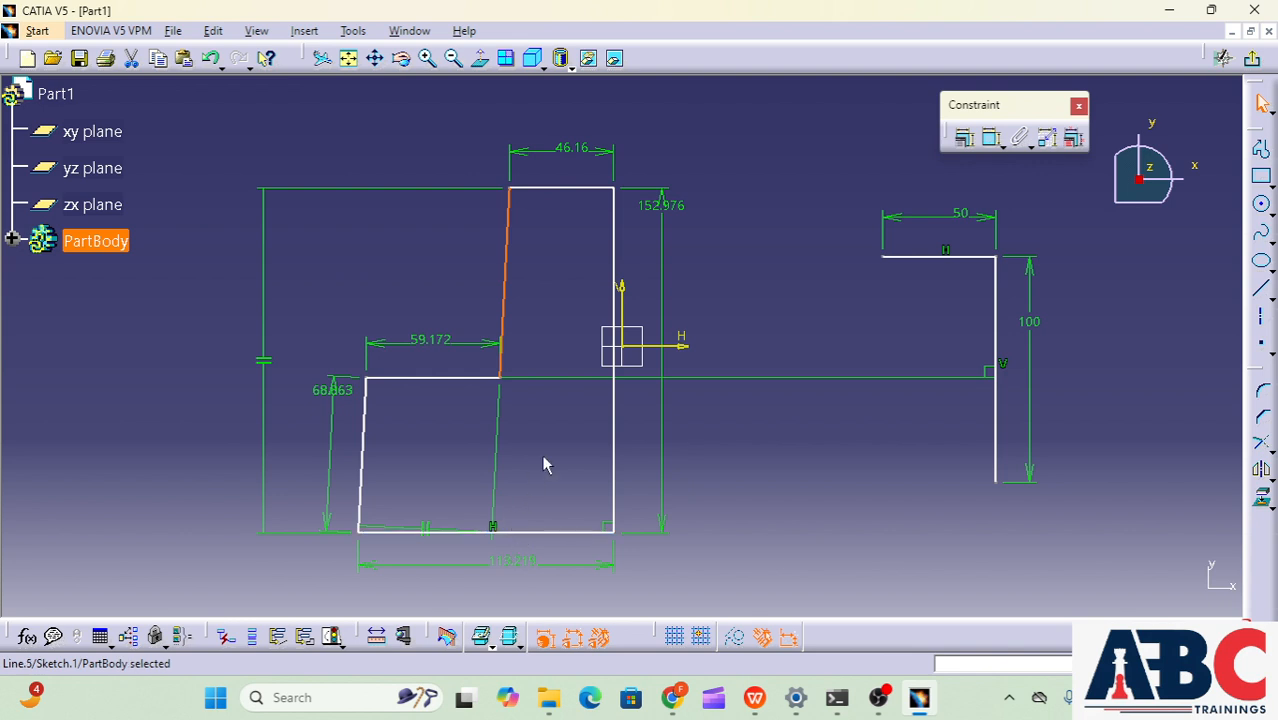
left_click(536, 189)
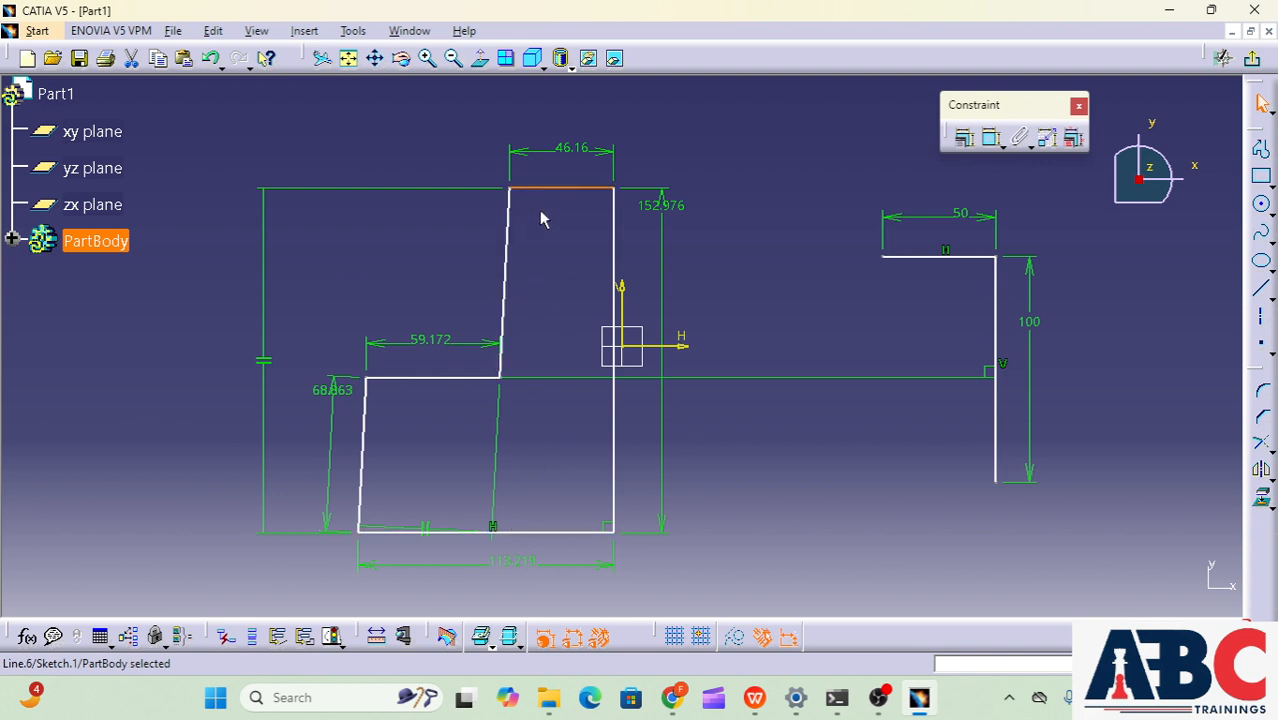
left_click(507, 210, "ctrl")
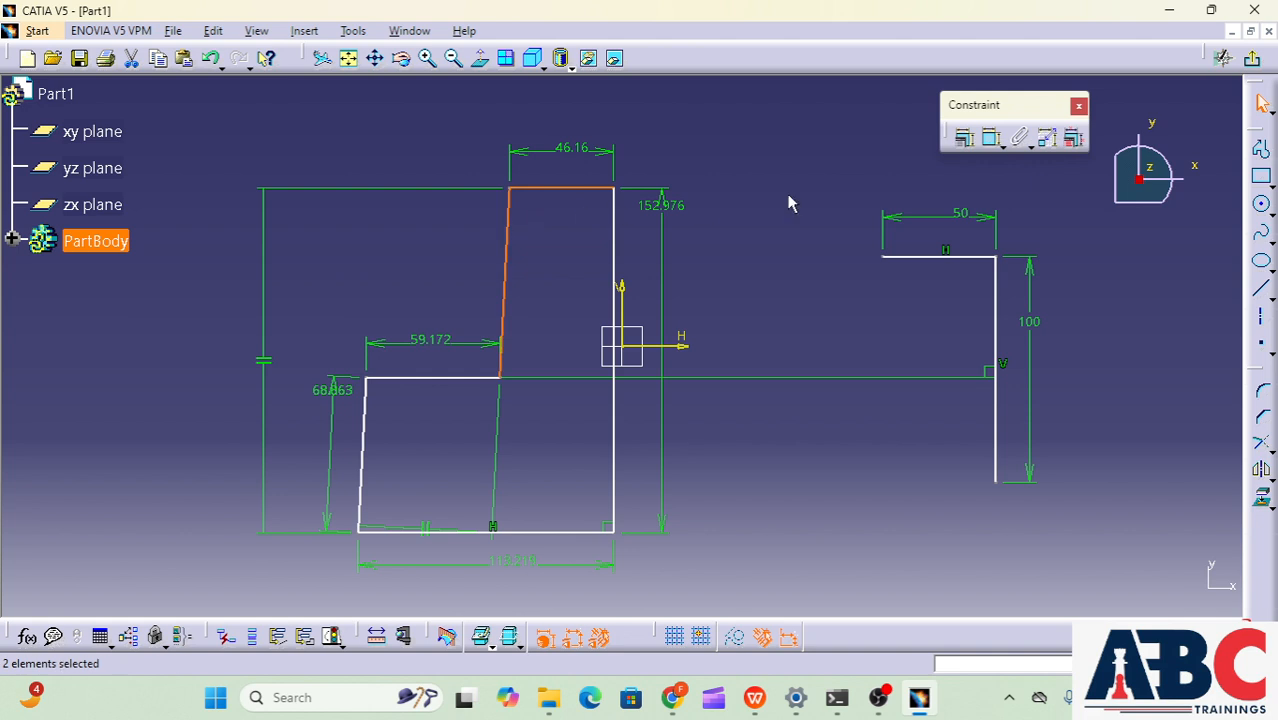
left_click(964, 136)
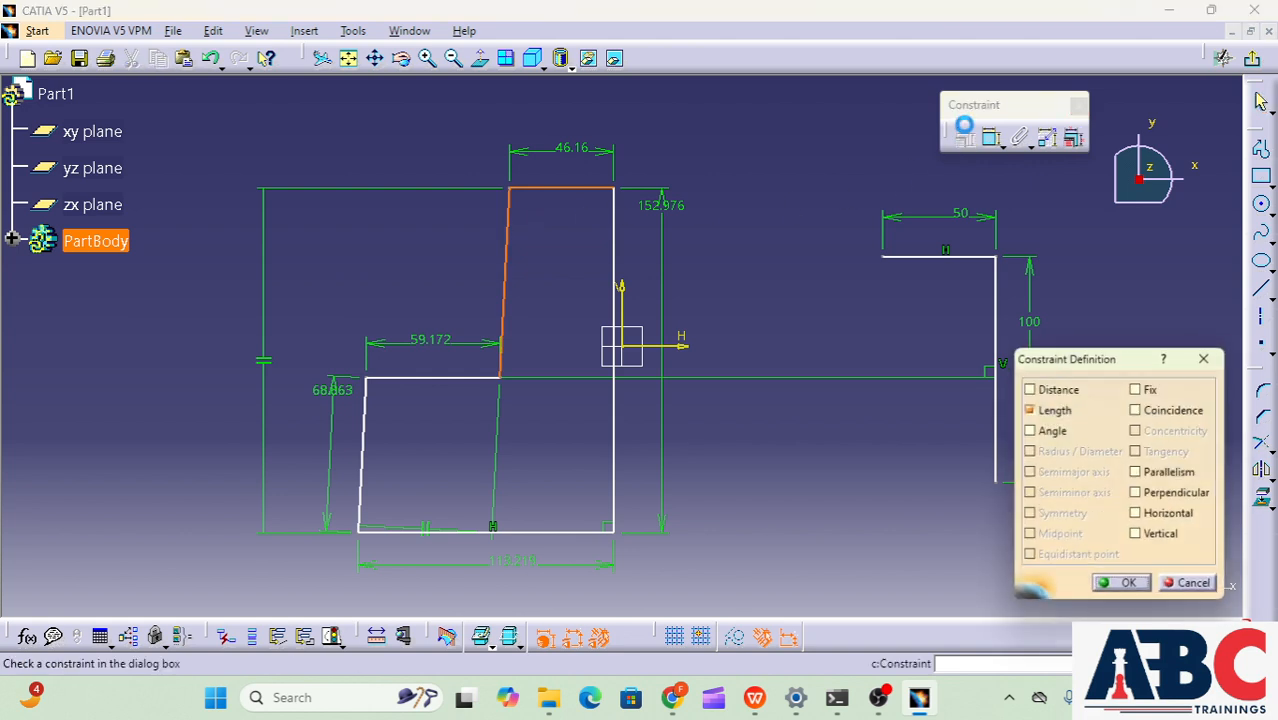
left_click(1176, 496)
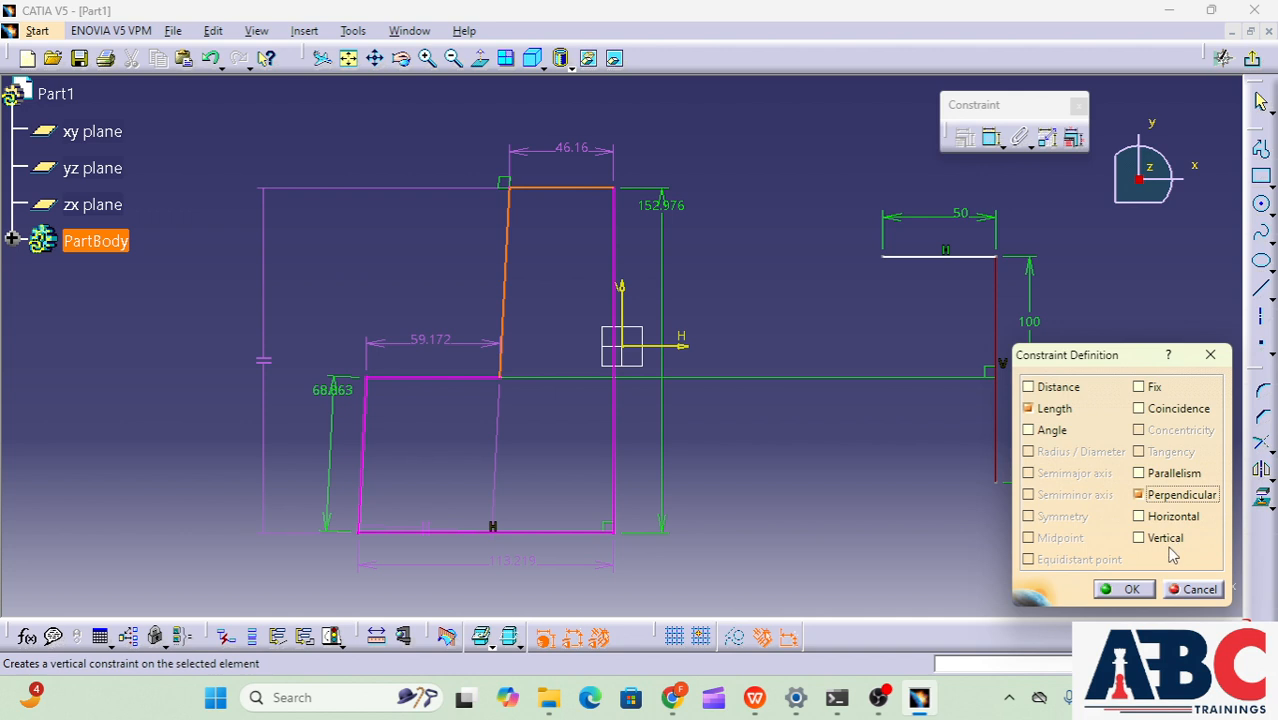
left_click(1200, 590)
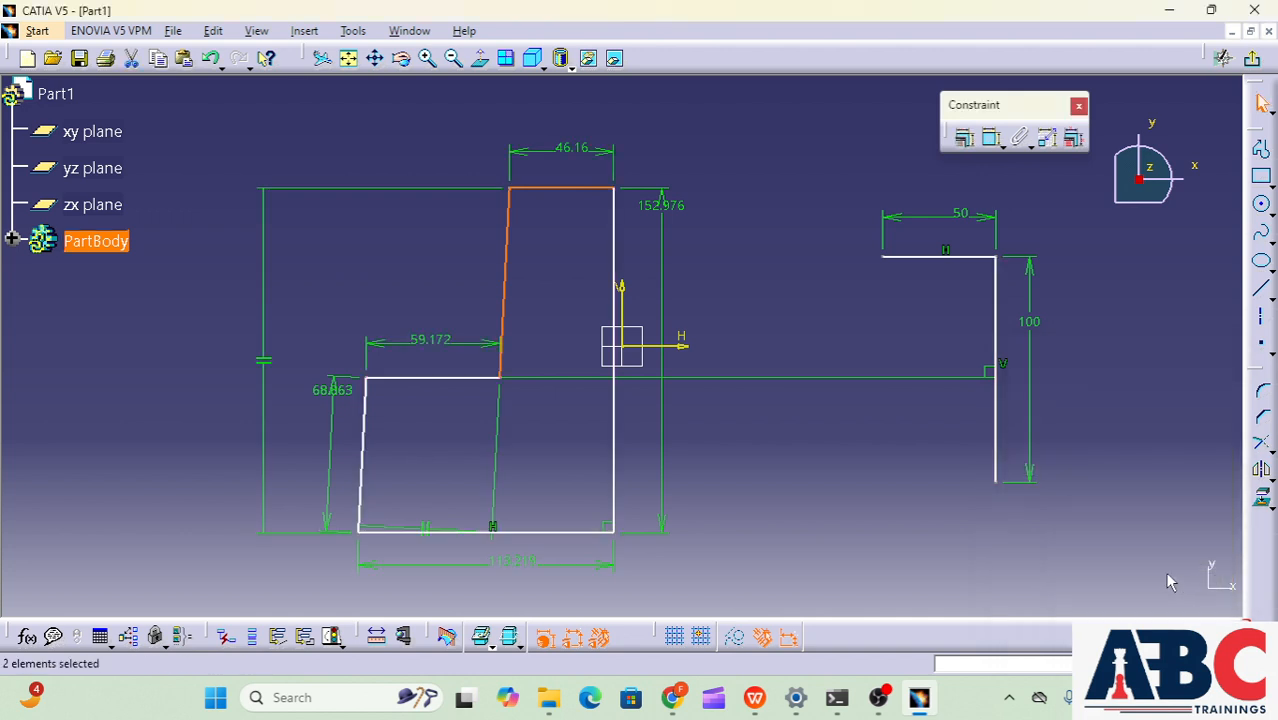
left_click(760, 485)
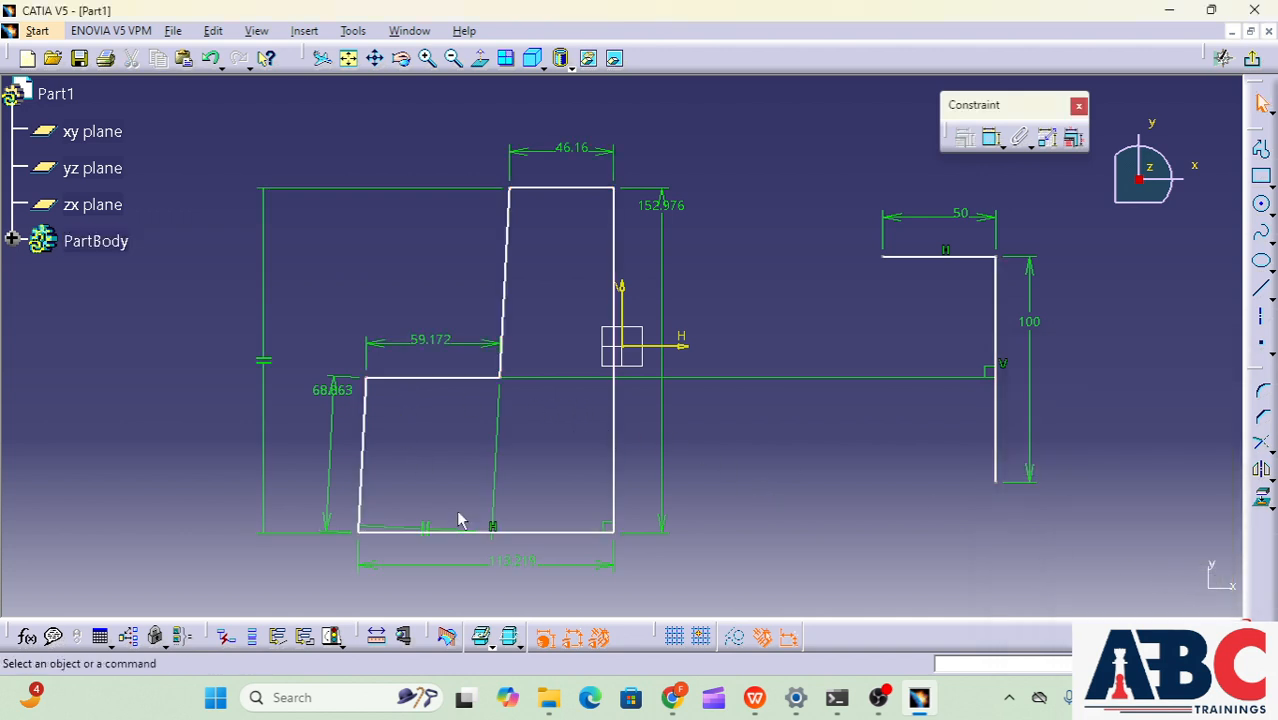
Delete the parallelism constraint between the profile's two slanted sides and constrain the lower-left slanted side to be vertical
left_click_drag(440, 529, 432, 491)
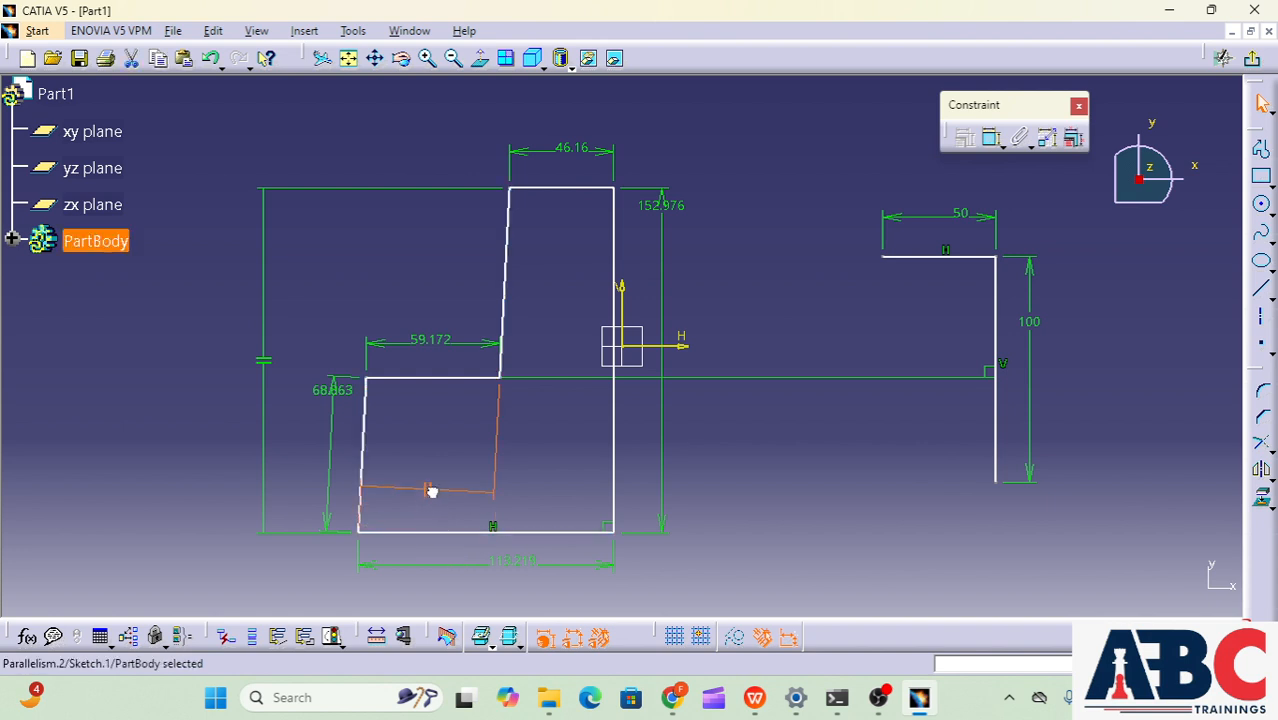
left_click(594, 492)
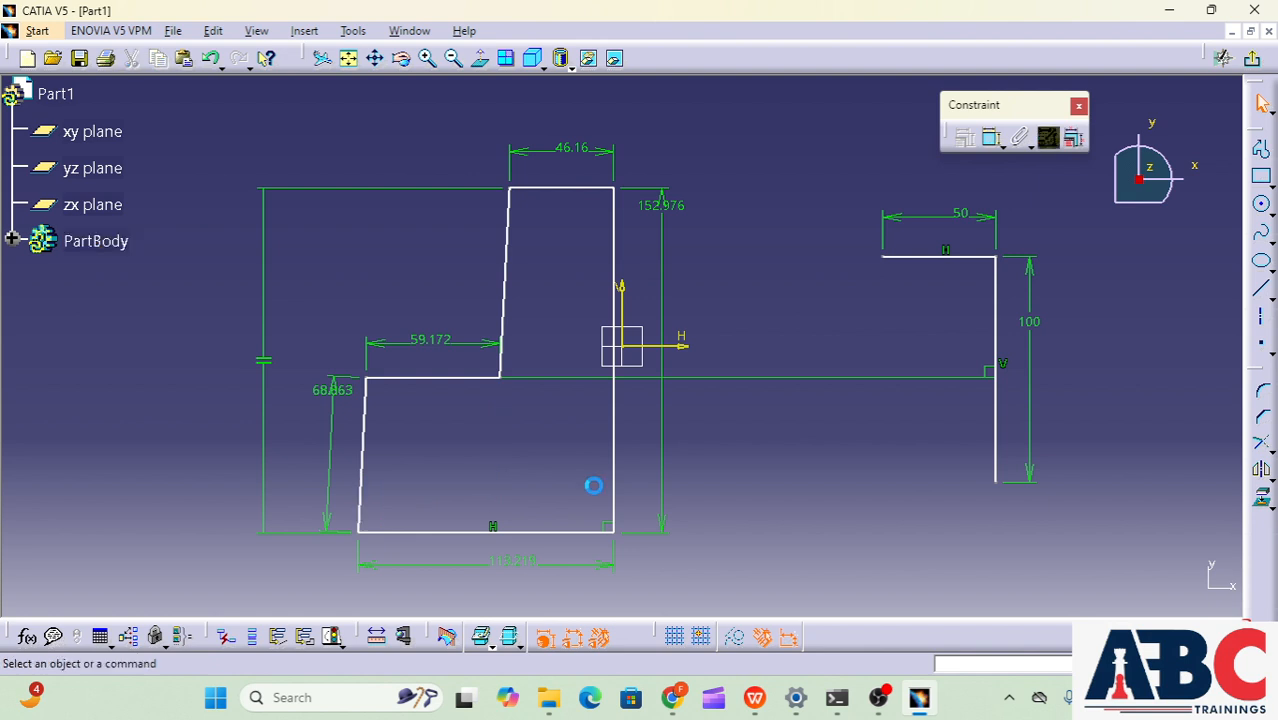
left_click(368, 475)
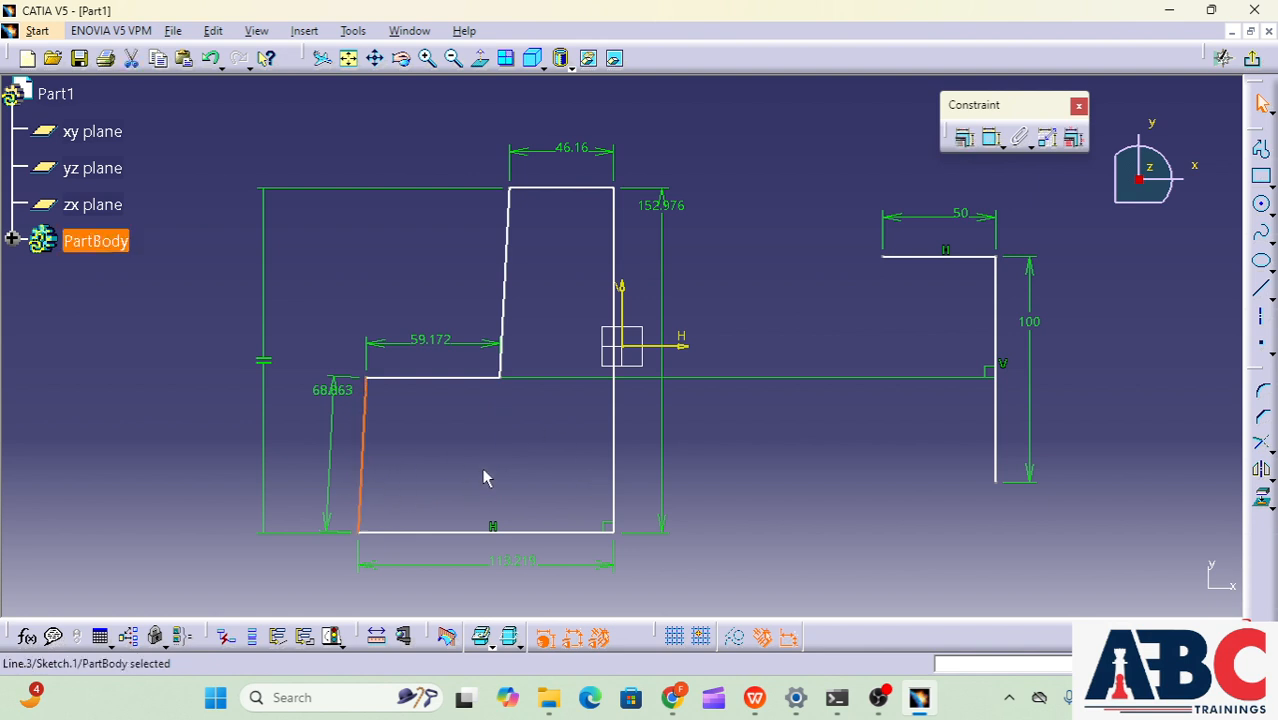
left_click(964, 138)
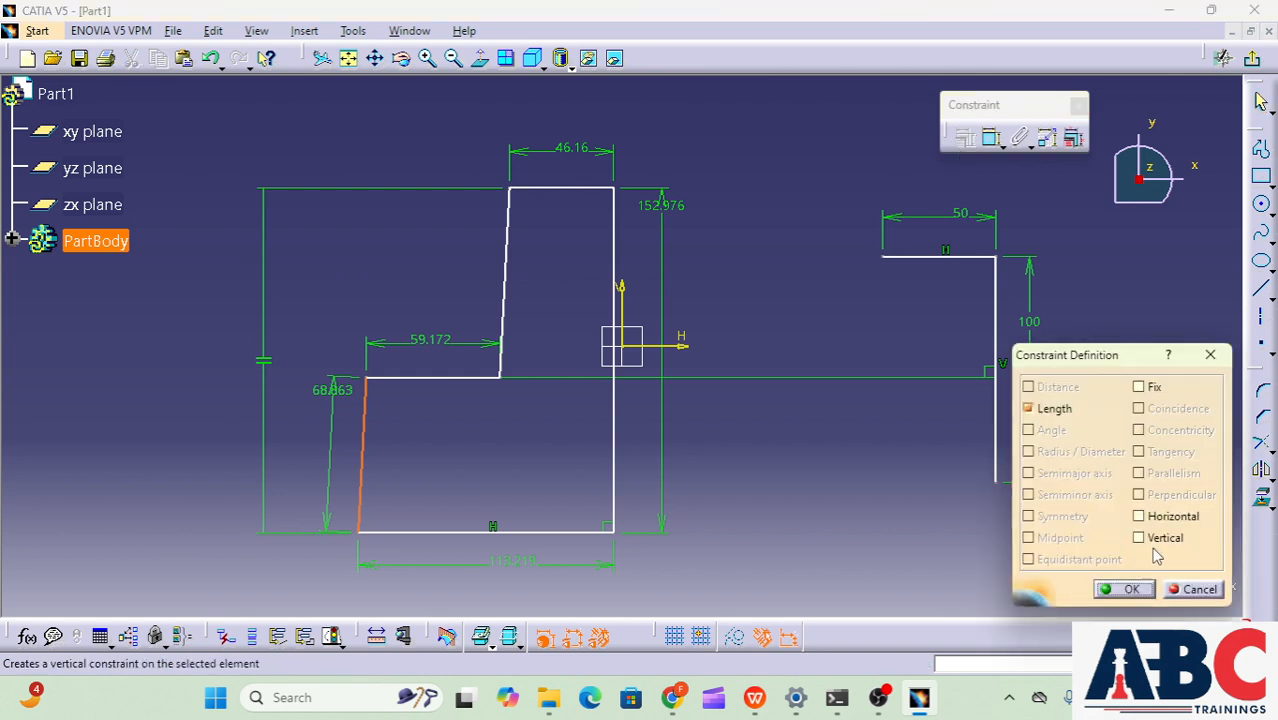
left_click(1139, 538)
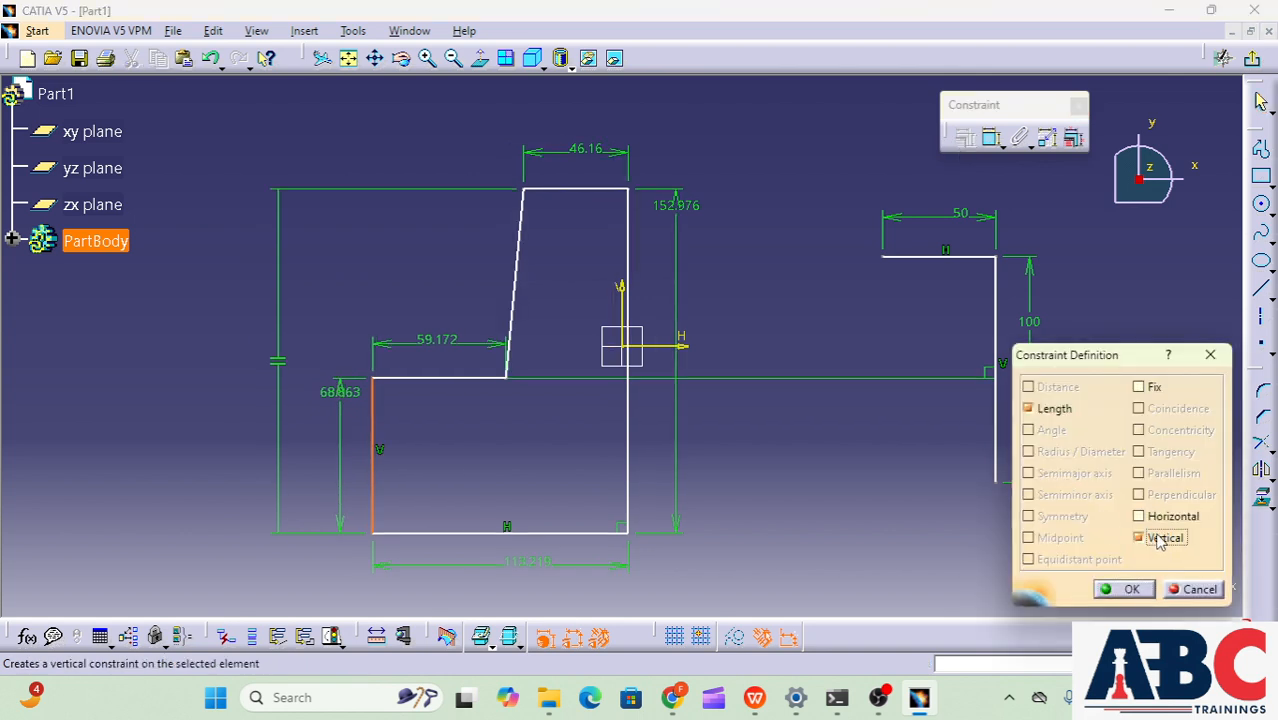
left_click(1122, 589)
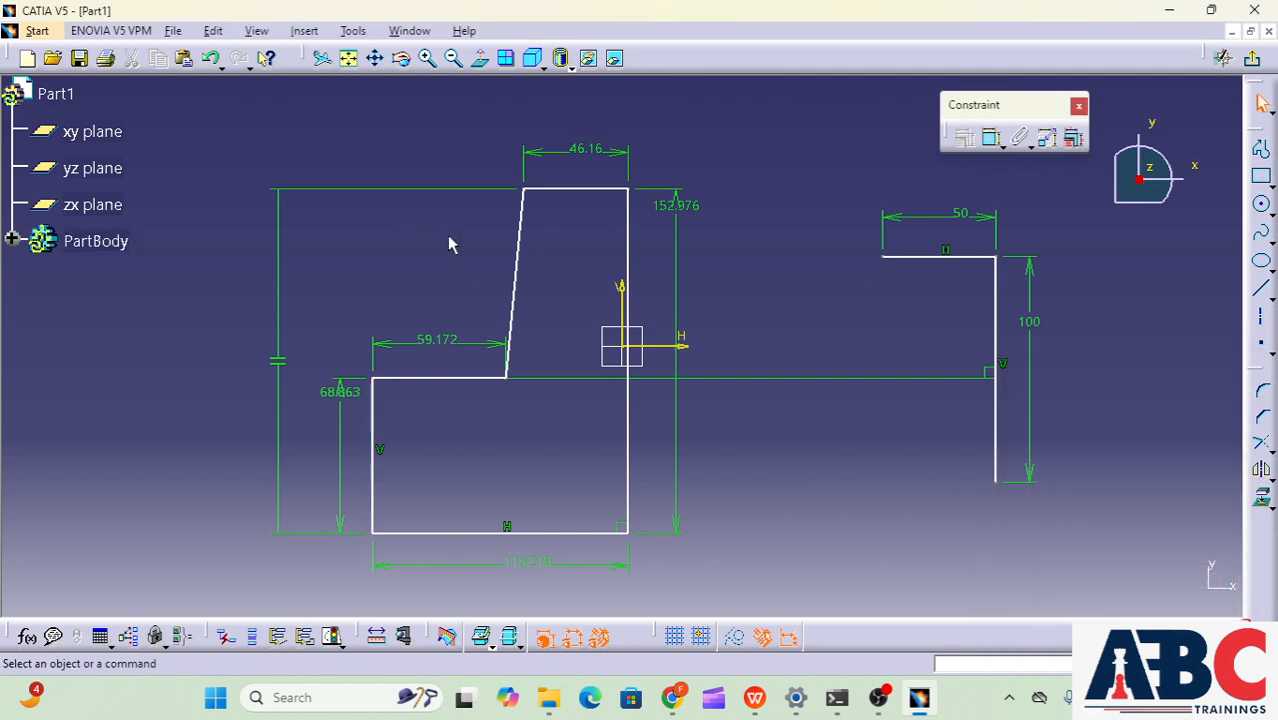
Try to add a vertical constraint to the remaining slanted side of the closed profile
left_click(514, 288)
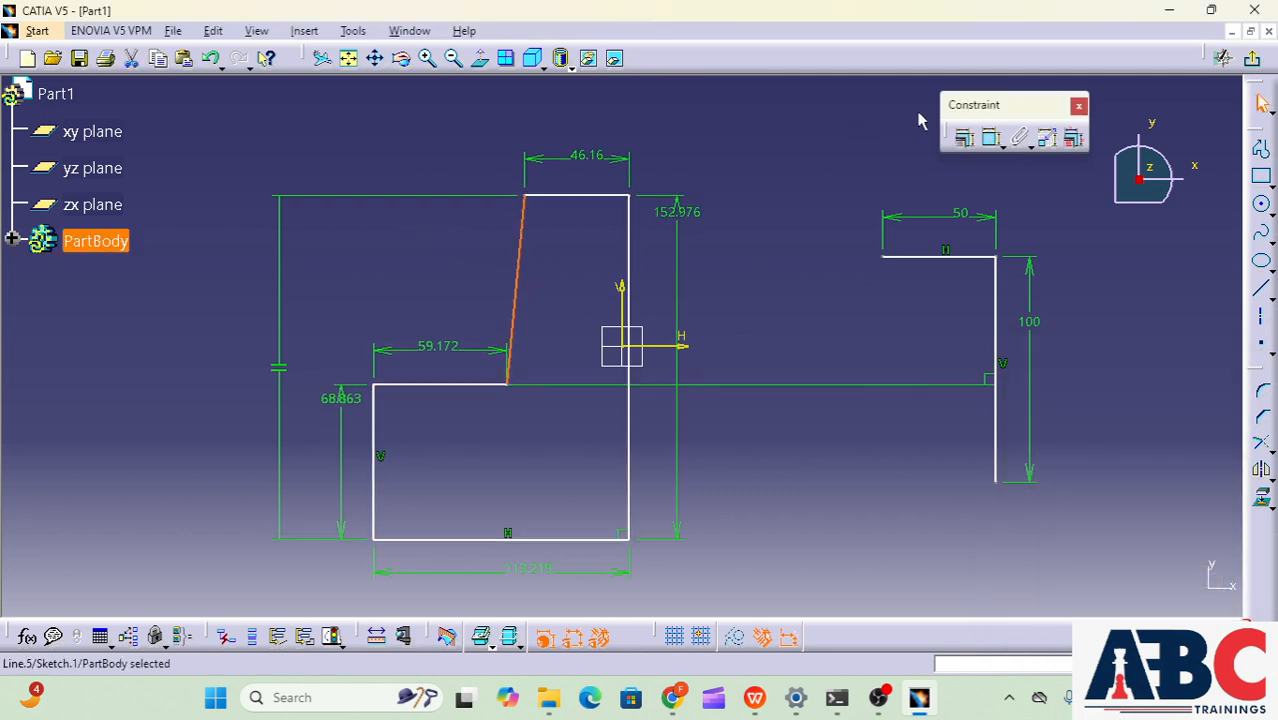
left_click(967, 142)
left_click(1168, 538)
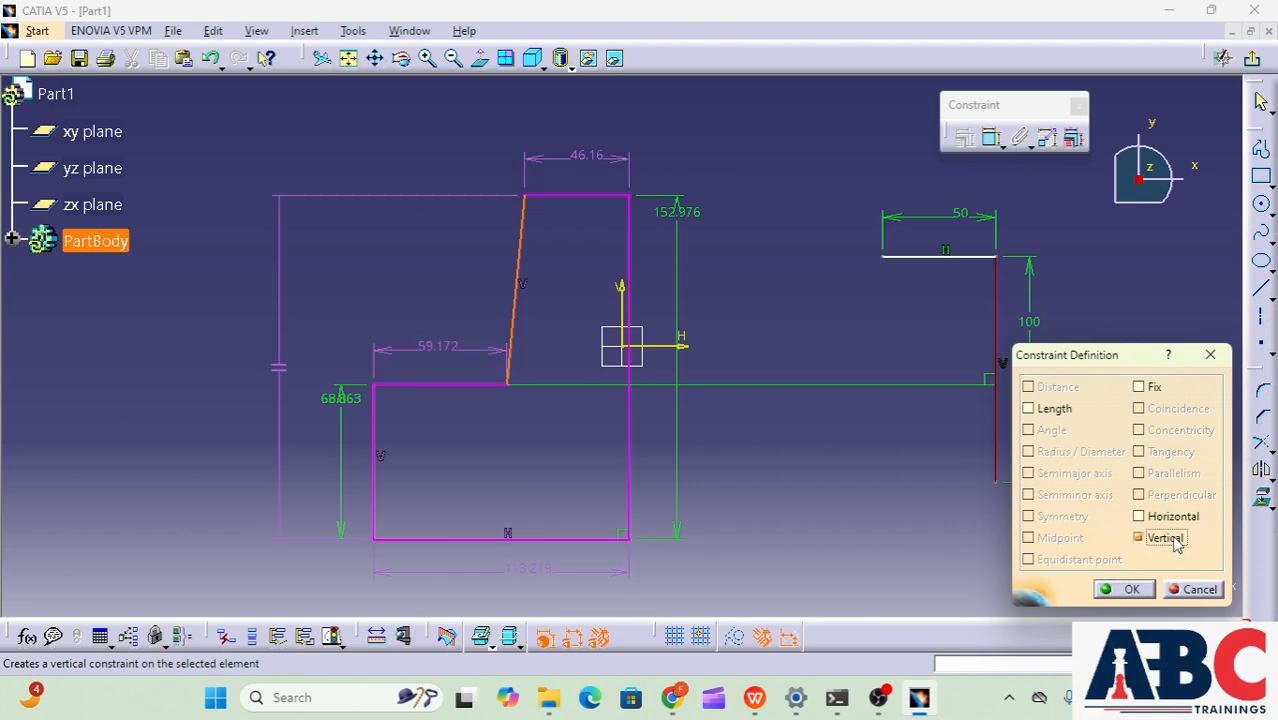
left_click(1195, 589)
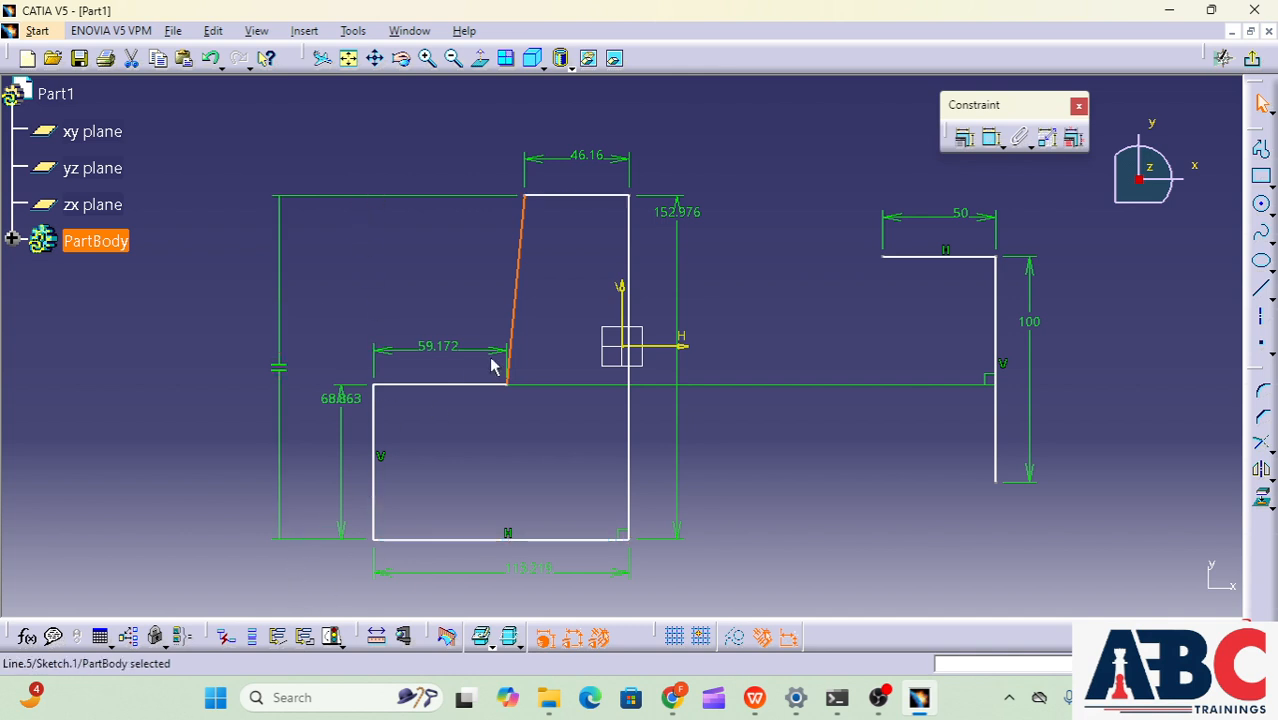
Centre the length dimension beside the lower-left vertical side and delete the parallelism constraint between the short top side and the bottom side
left_click(335, 400)
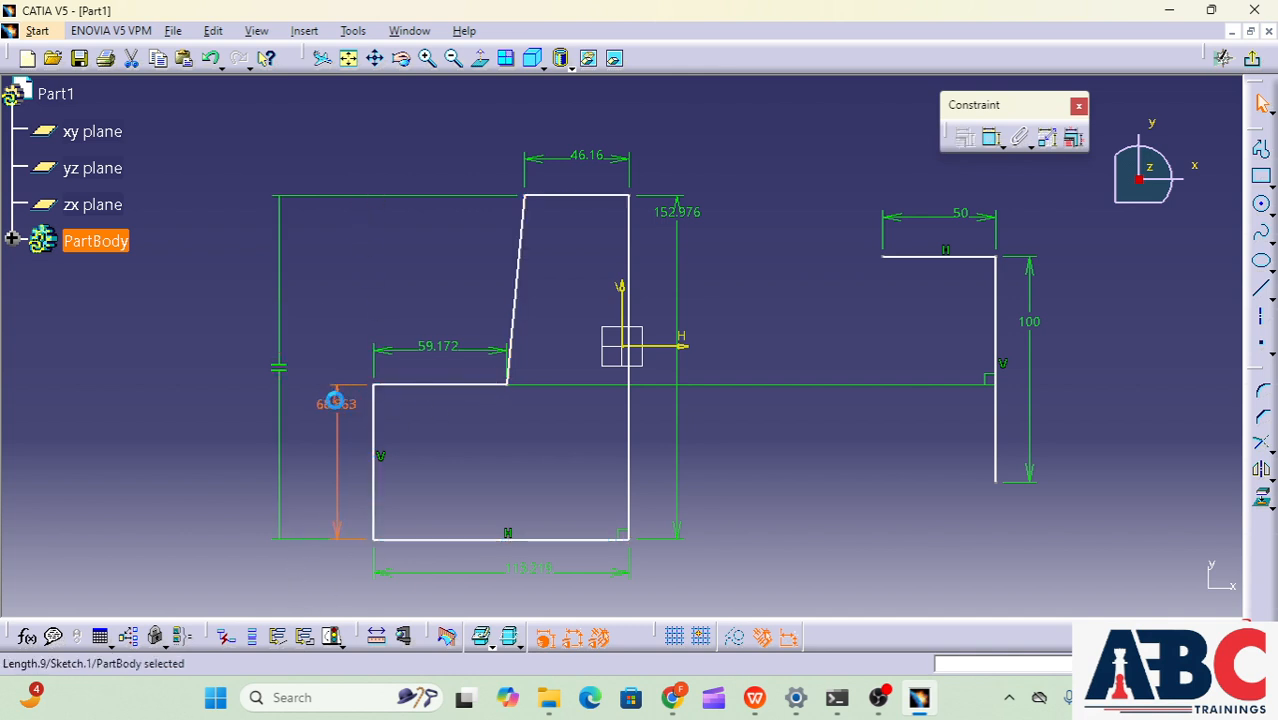
left_click_drag(335, 400, 328, 467)
left_click(349, 295)
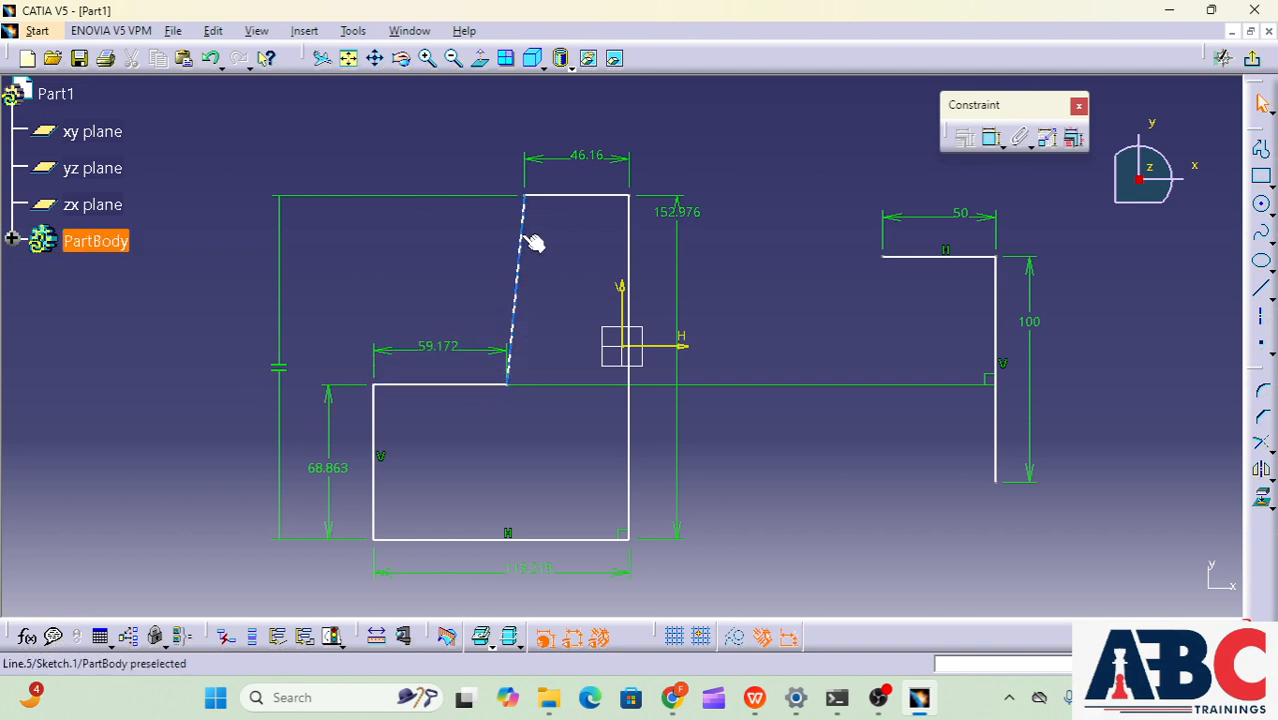
left_click(284, 372)
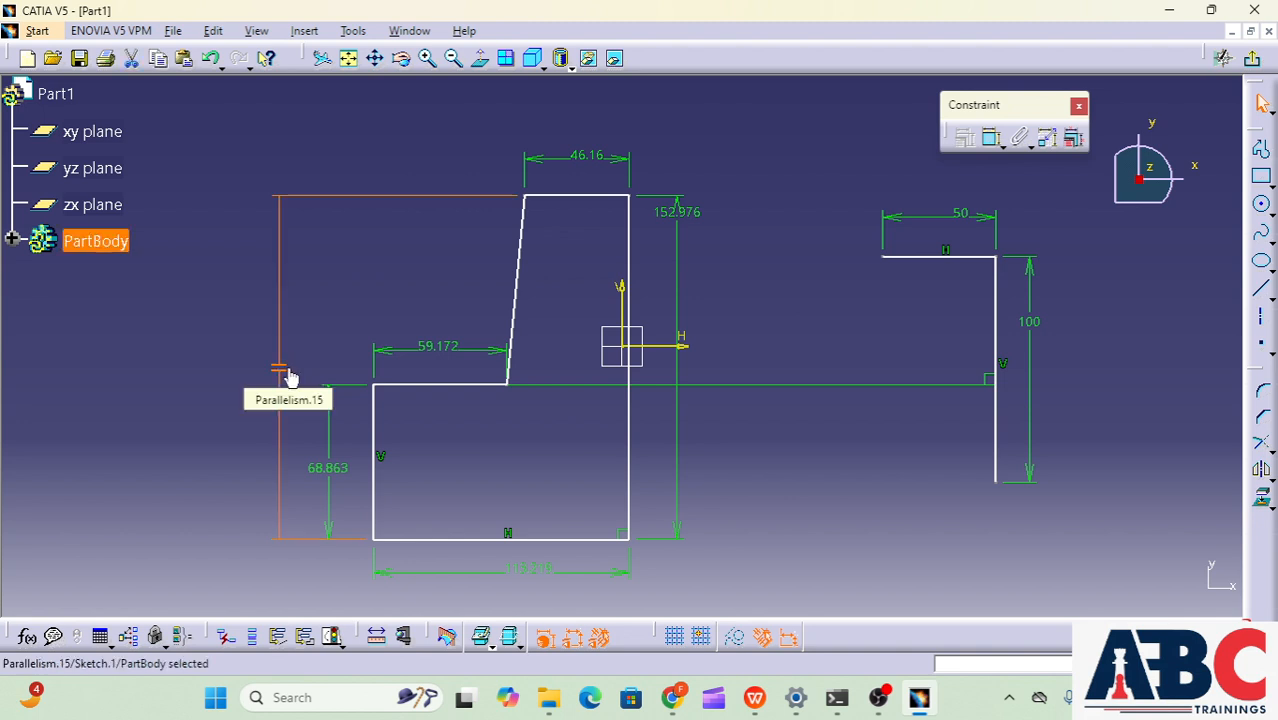
key("Delete")
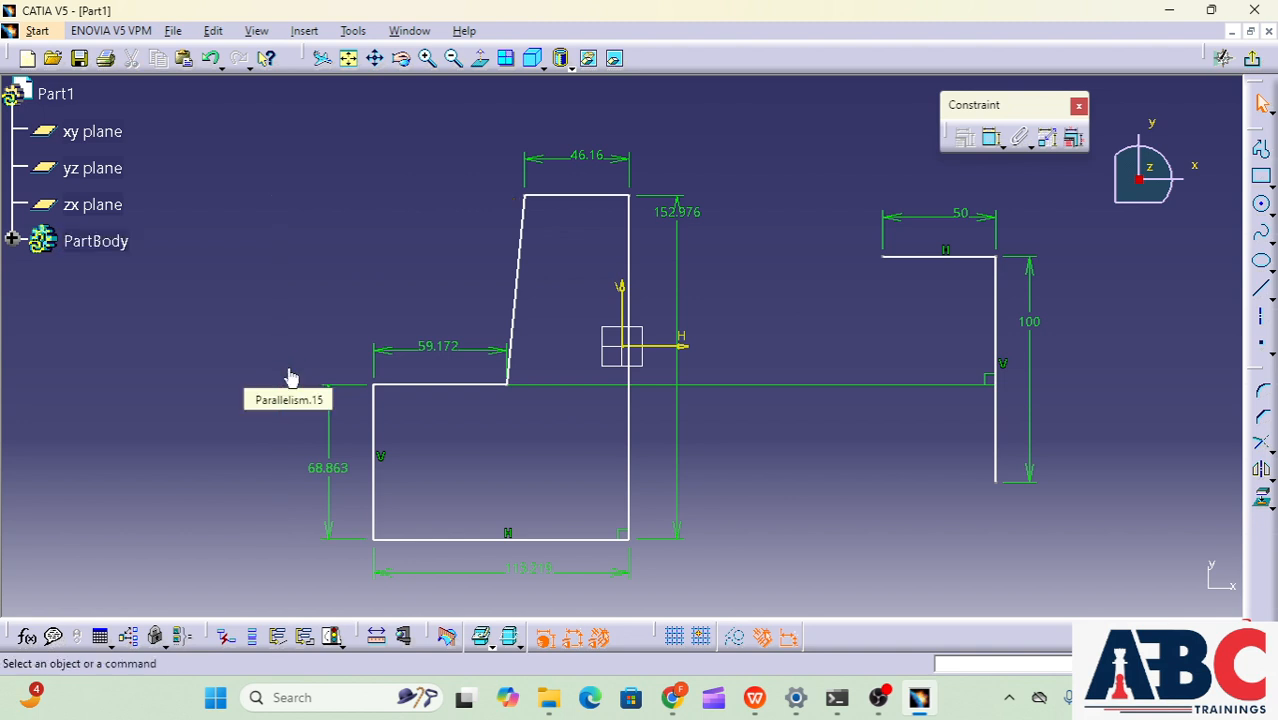
Try once more to constrain the slanted side between the top side and the horizontal step to be vertical
left_click(521, 262)
left_click(960, 137)
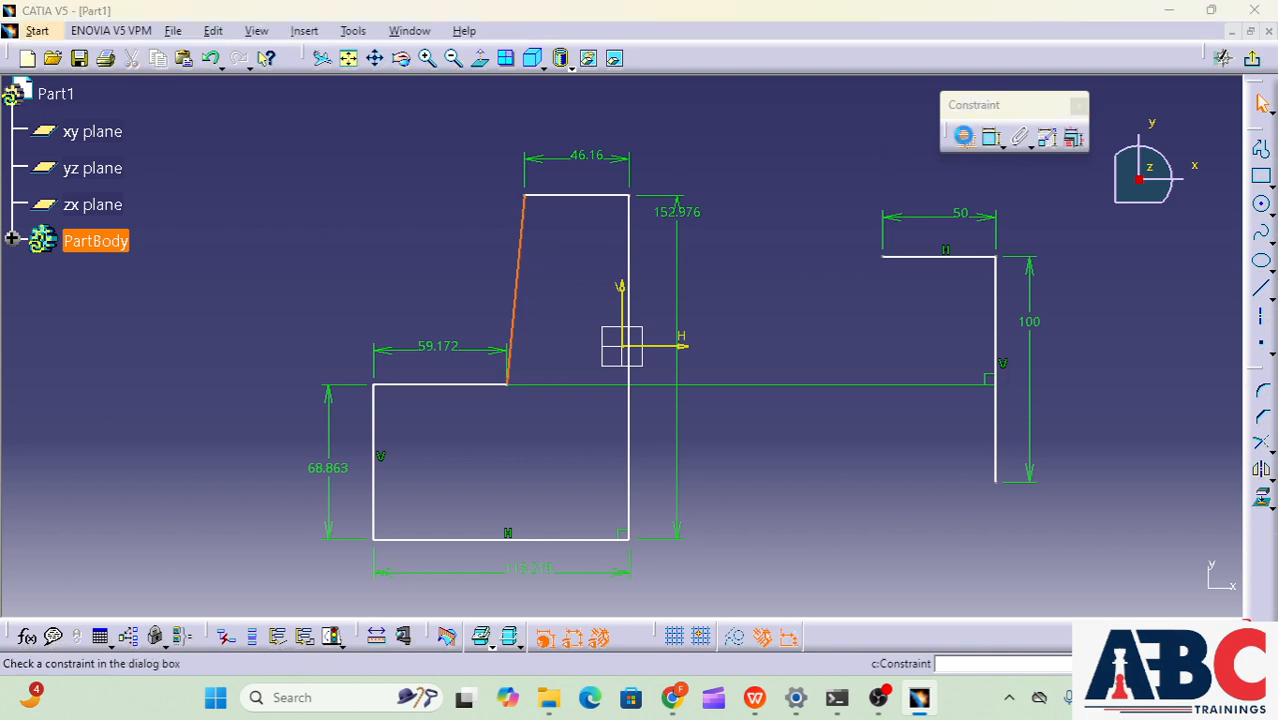
left_click(1166, 538)
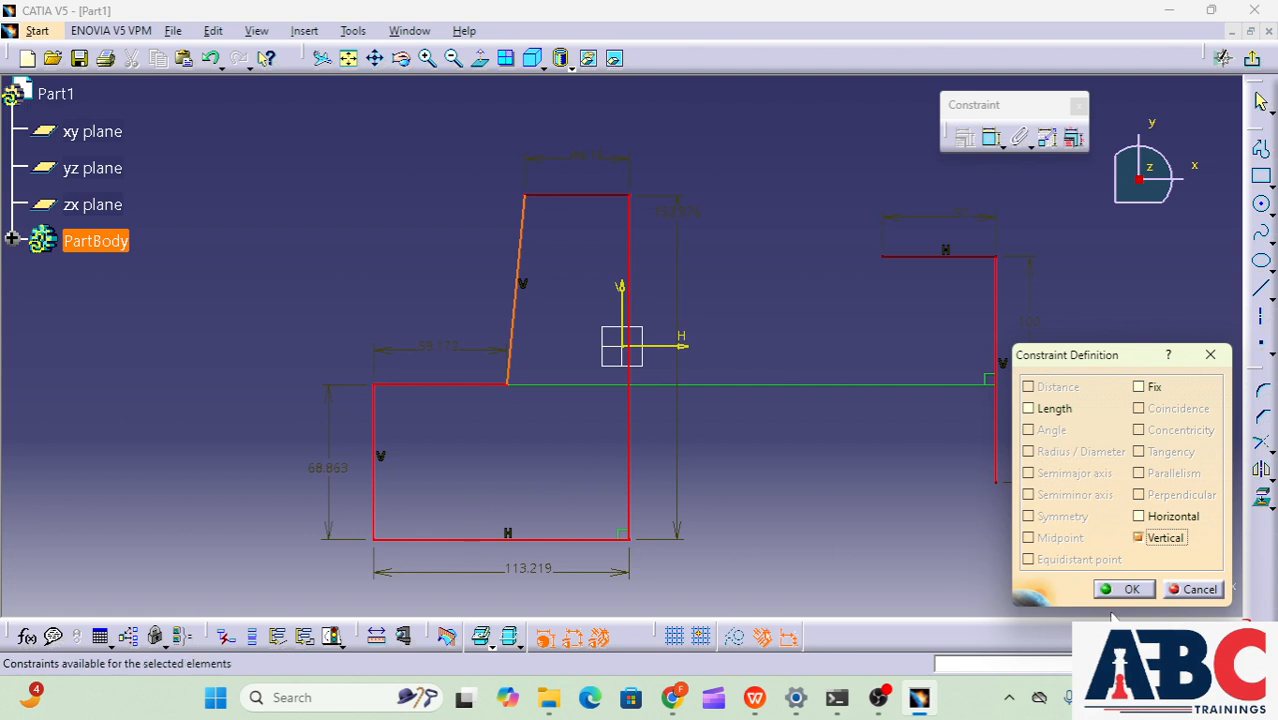
left_click(1191, 590)
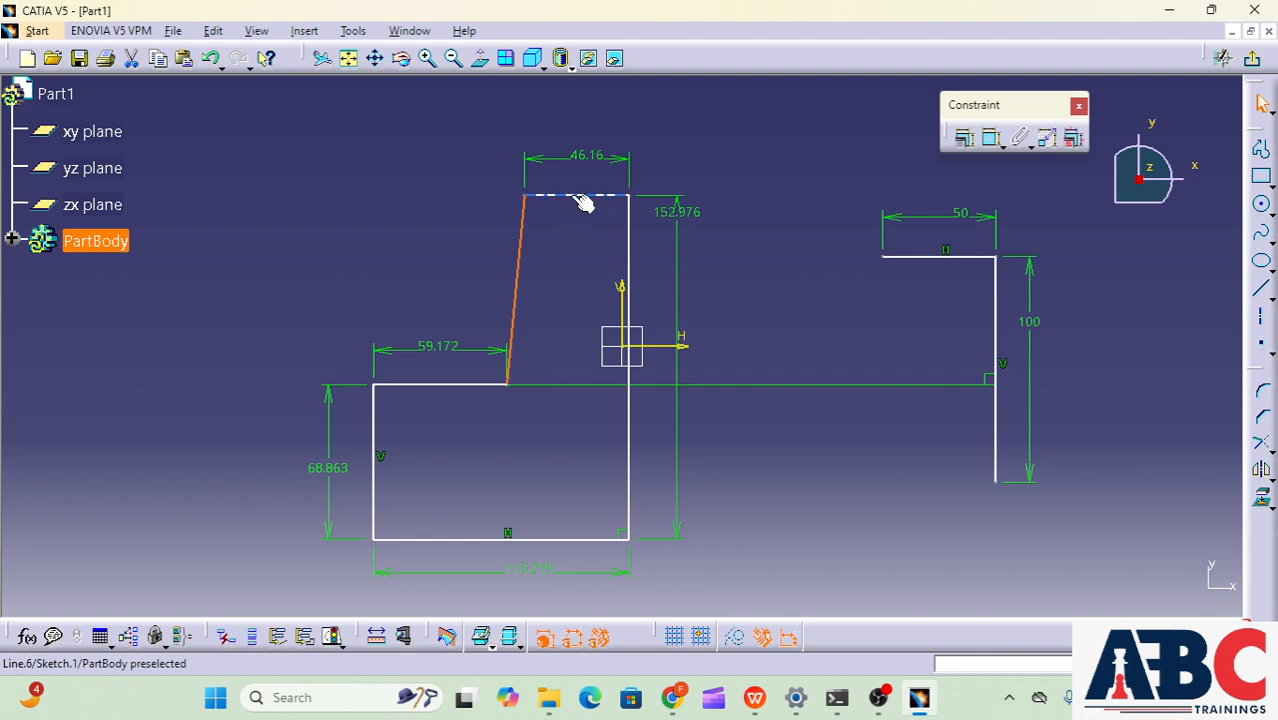
Move the closed profile up and left by its top side and delete the perpendicularity constraint linking its horizontal step to the separate vertical line
mouse_move(585, 197)
left_mouse_down()
mouse_move(478, 171)
mouse_move(414, 120)
mouse_move(426, 95)
left_mouse_up()
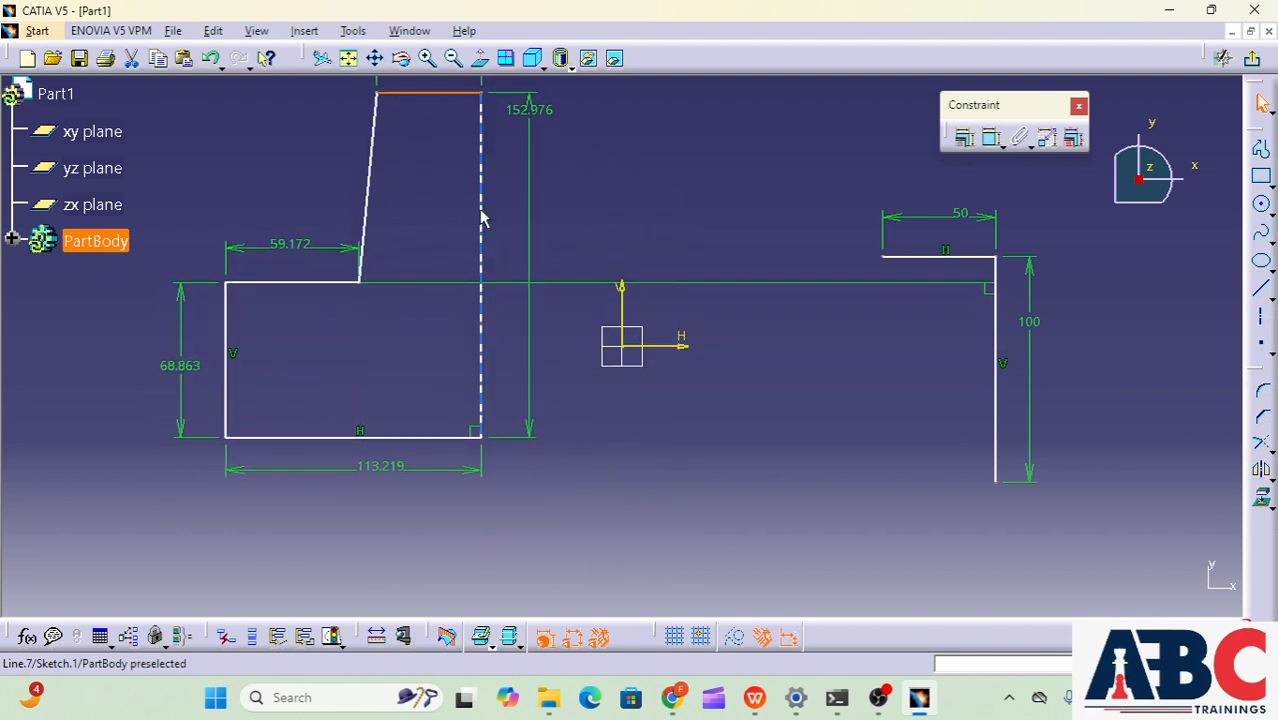
left_click(893, 284)
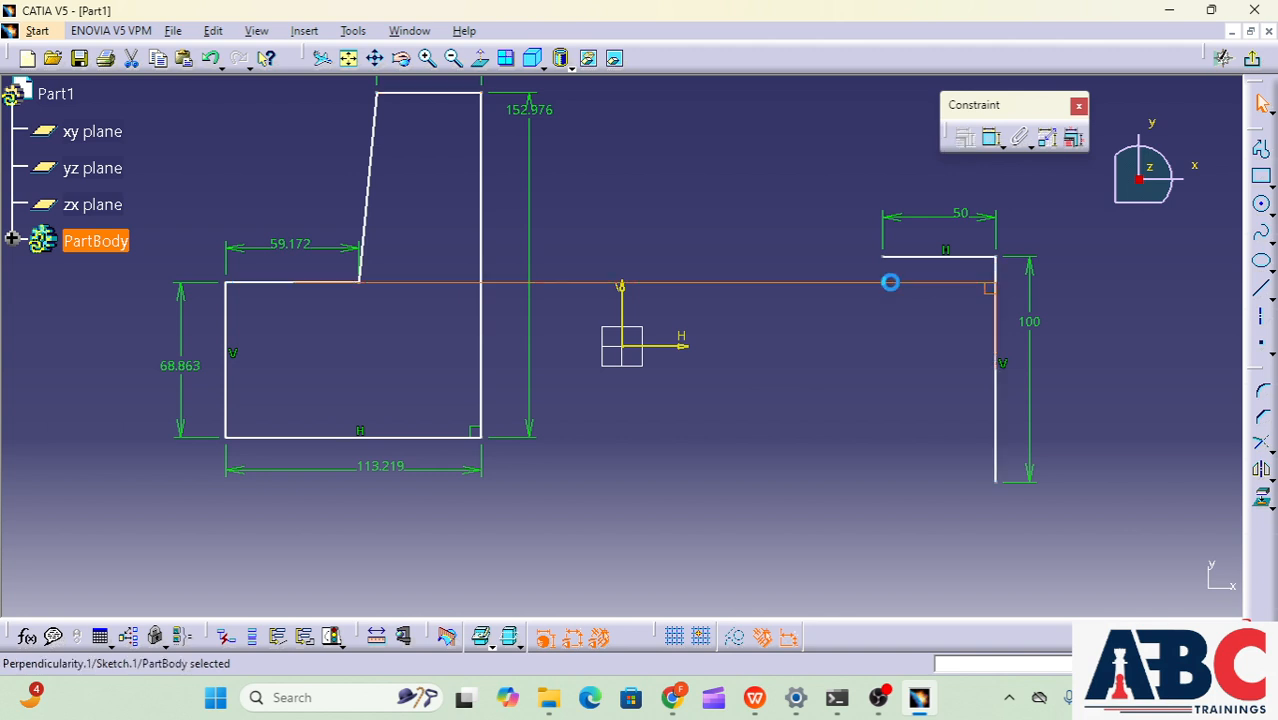
key("Delete")
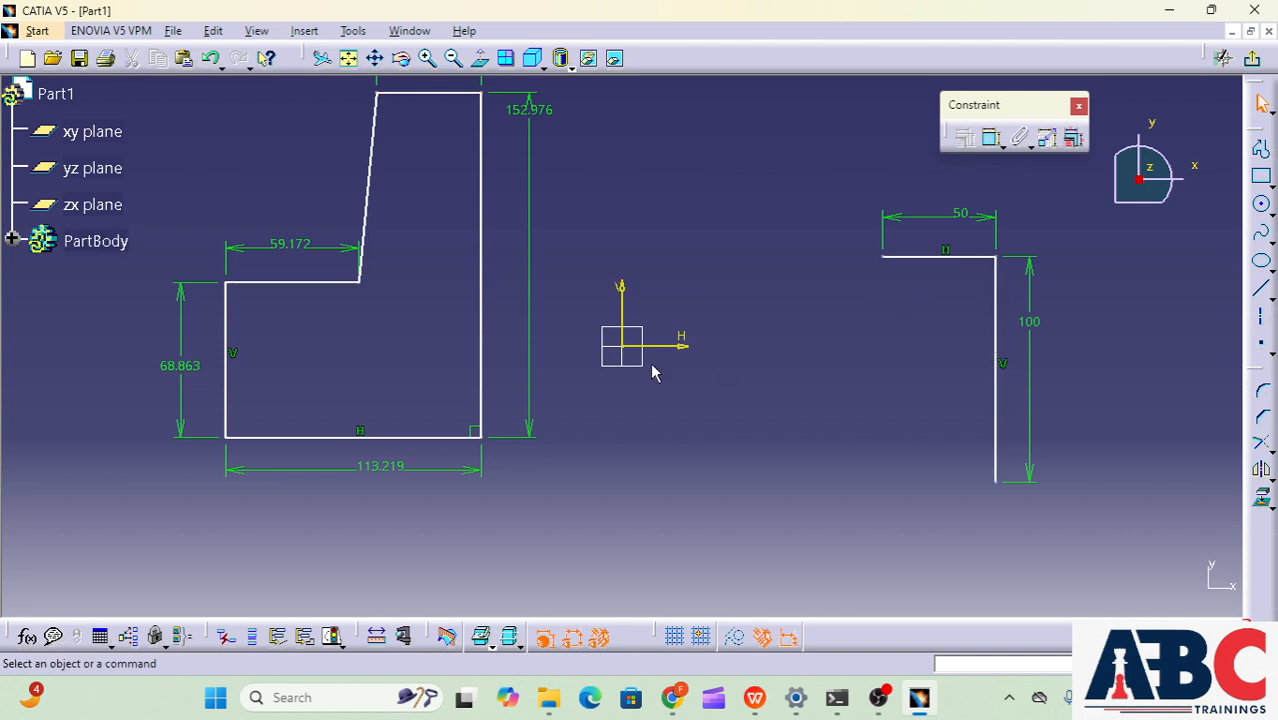
Try again to add a vertical constraint to the slanted side between the profile's top side and the horizontal step
scroll(750, 472, "down", 3)
scroll(677, 447, "up", 3)
left_click(490, 390)
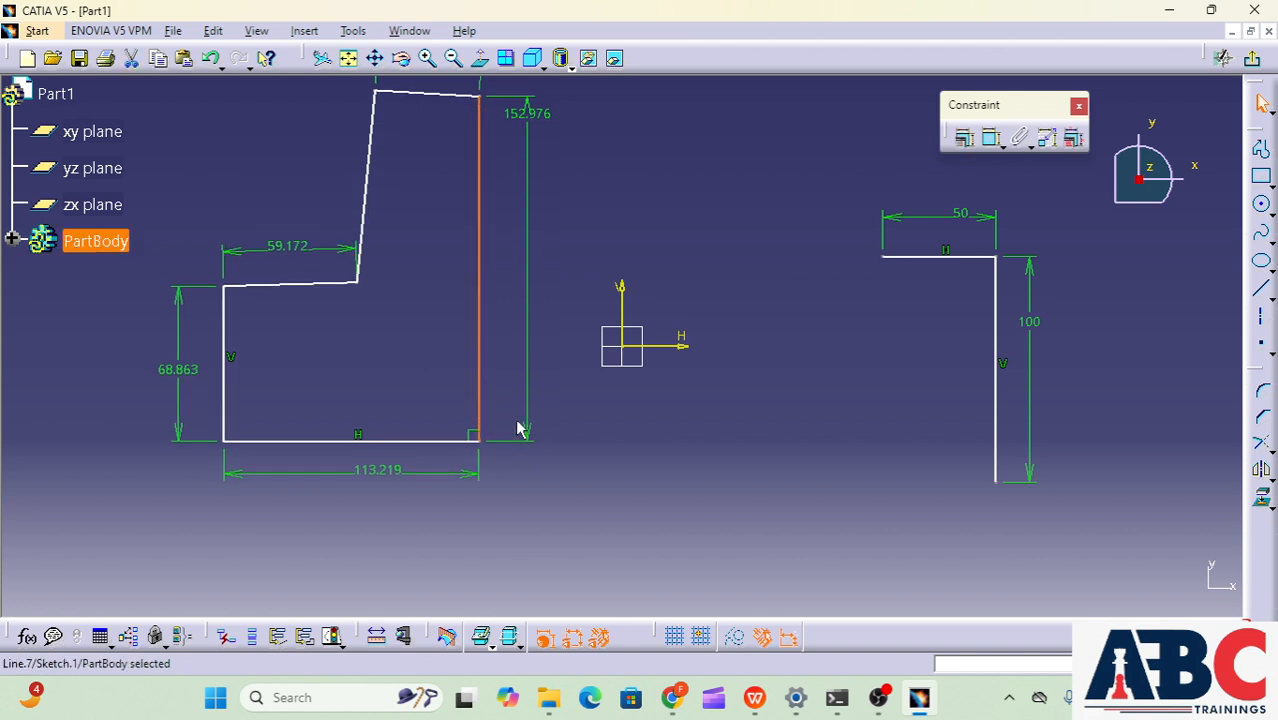
left_click(366, 190)
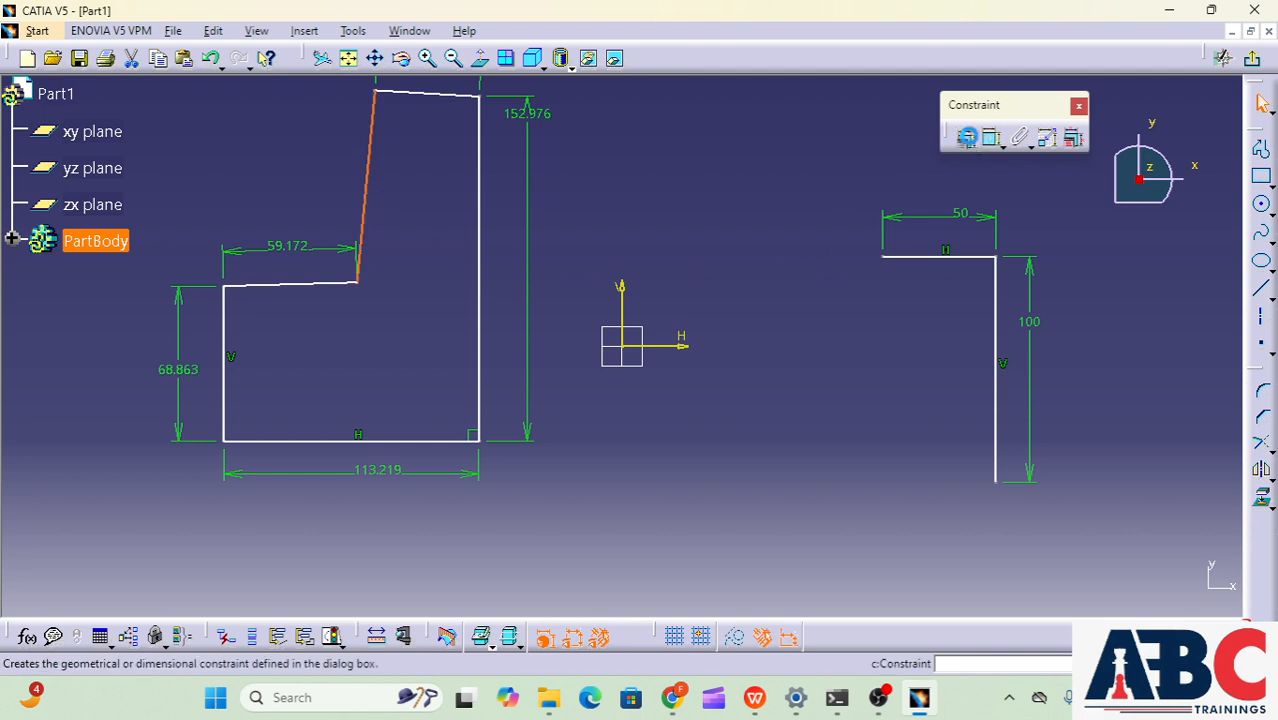
left_click(964, 137)
left_click(1166, 539)
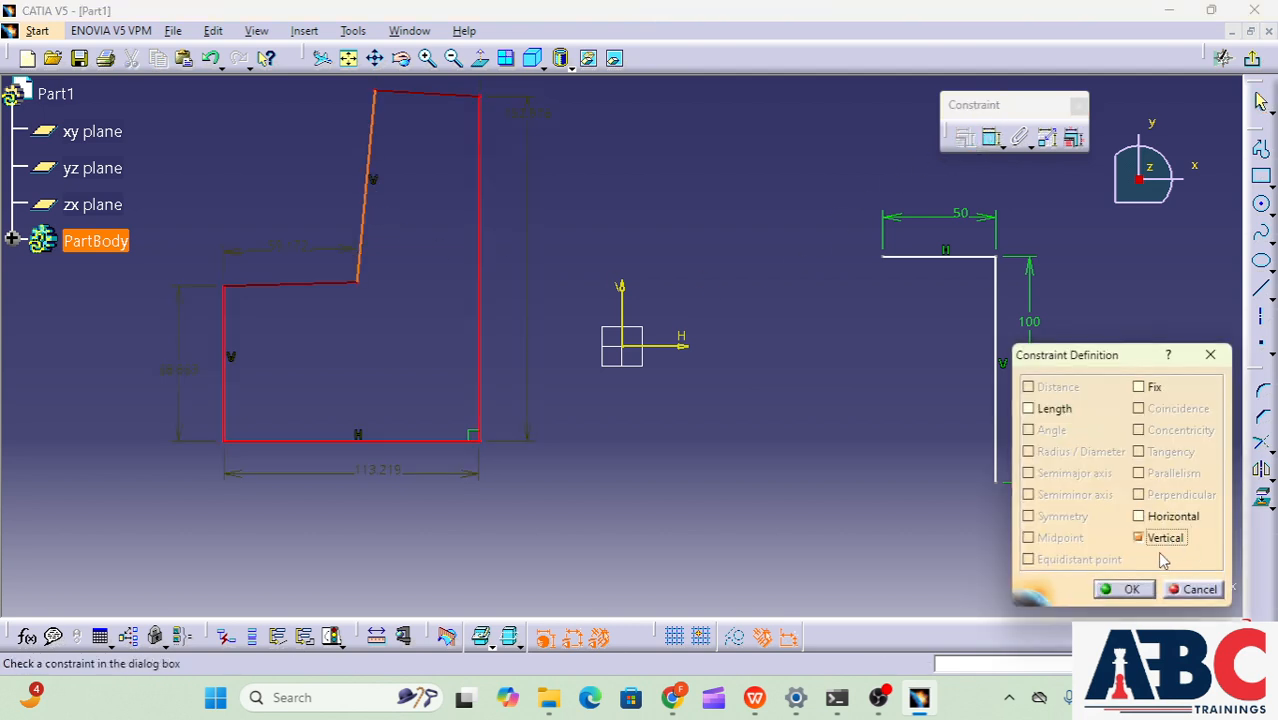
left_click(1192, 592)
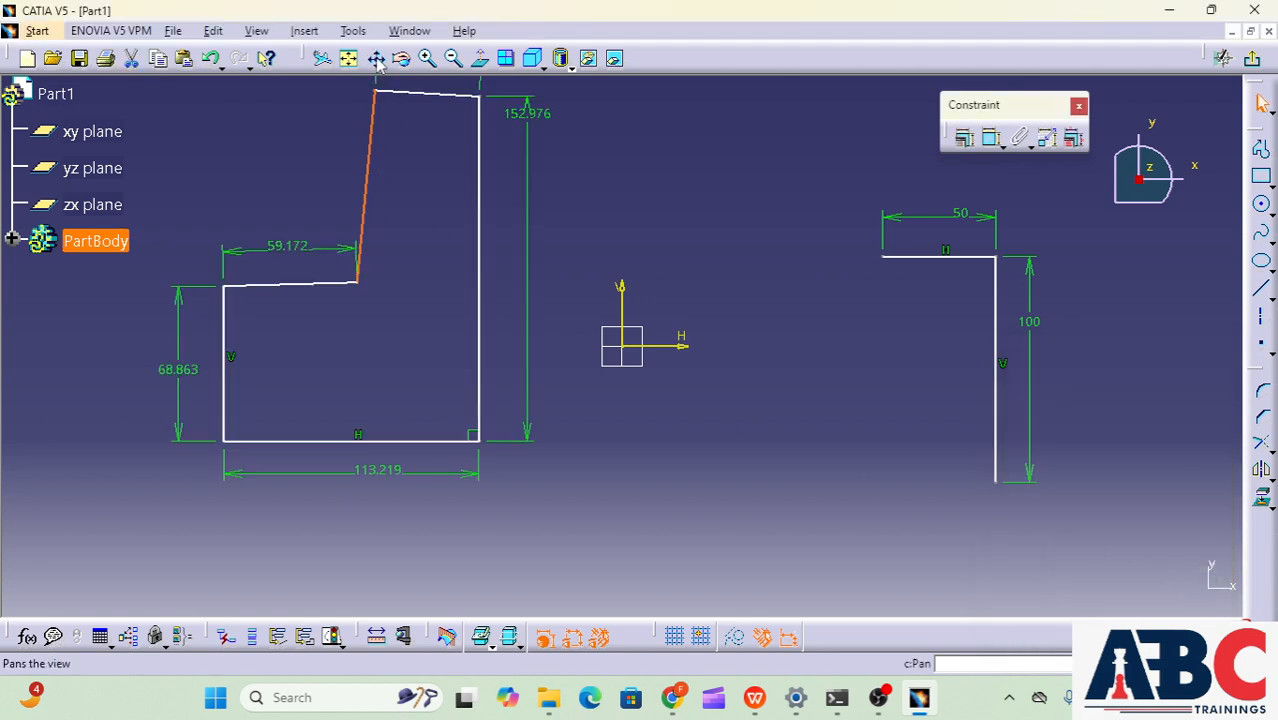
Add horizontal constraints to the profile's short top side and to the step line above the lower-left vertical side
left_click(416, 95)
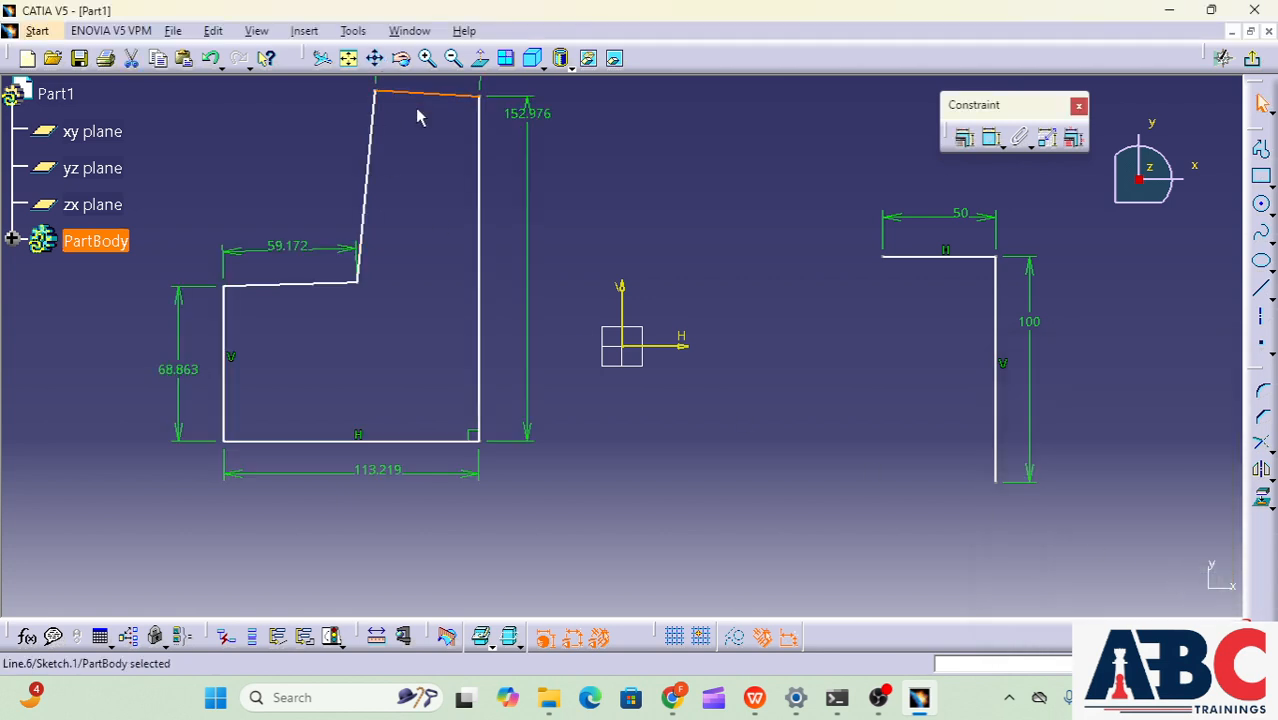
left_click(964, 137)
left_click(1178, 518)
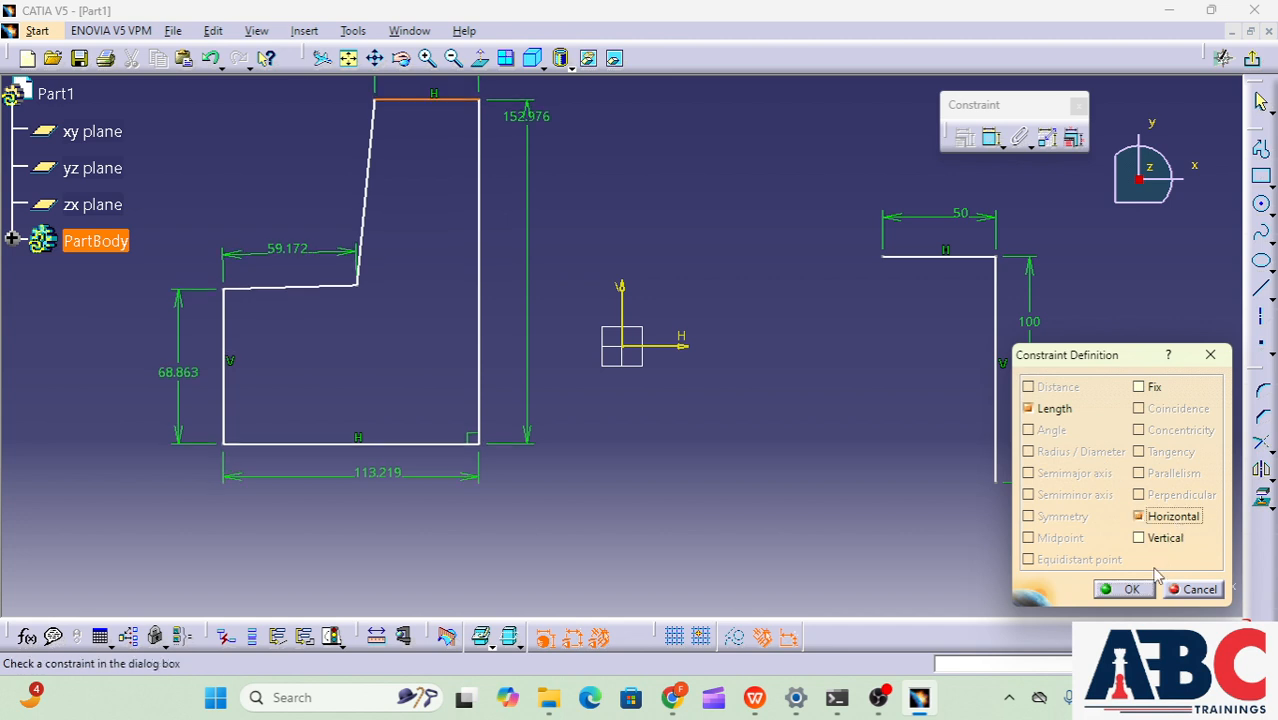
left_click(1126, 589)
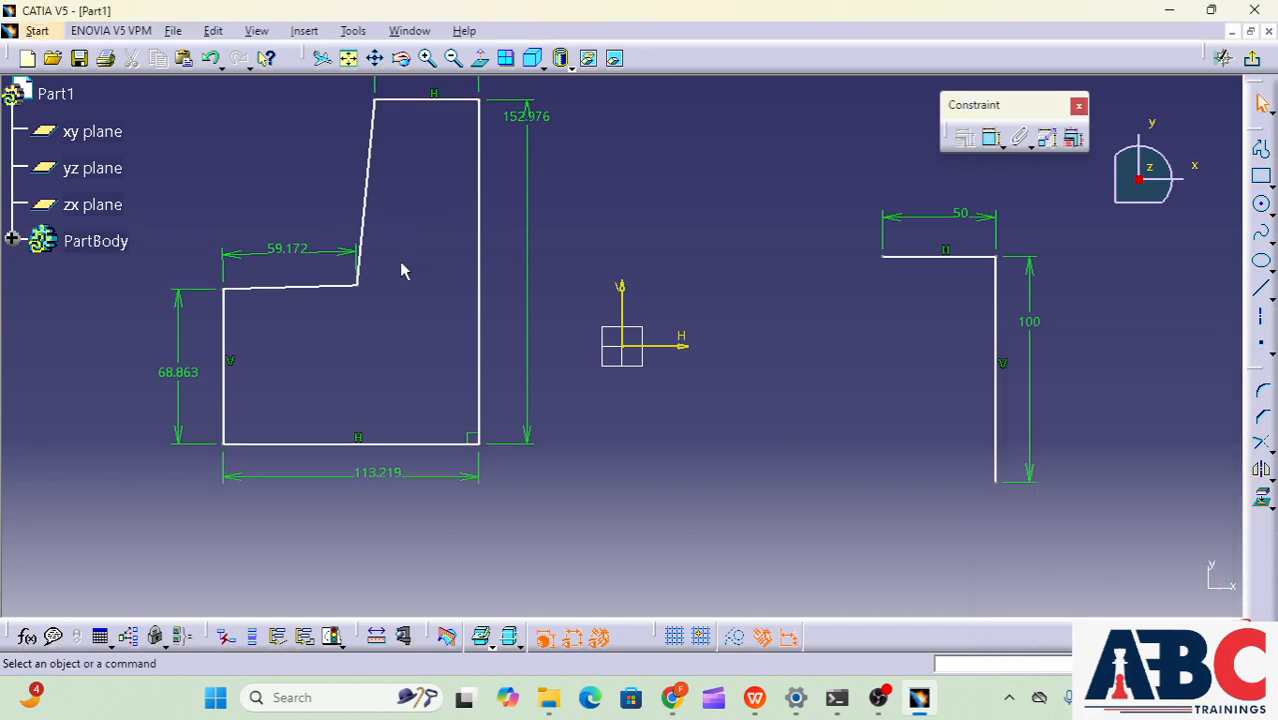
left_click(285, 289)
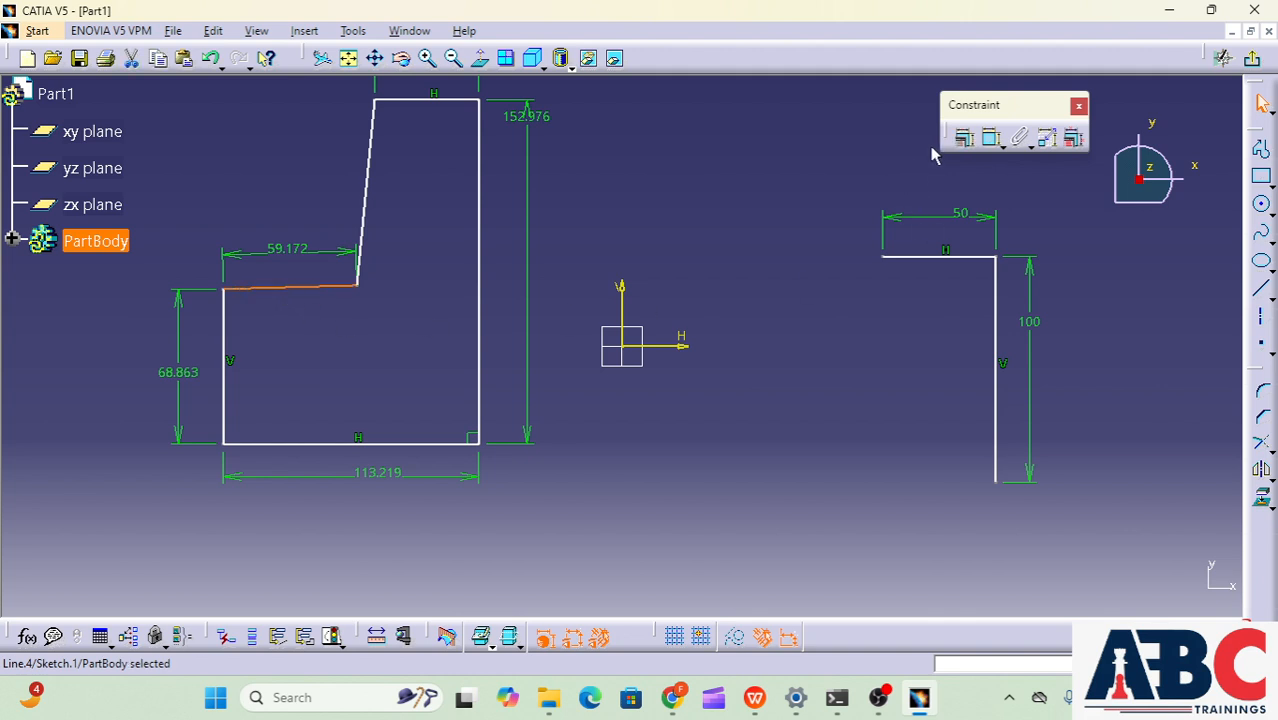
left_click(964, 137)
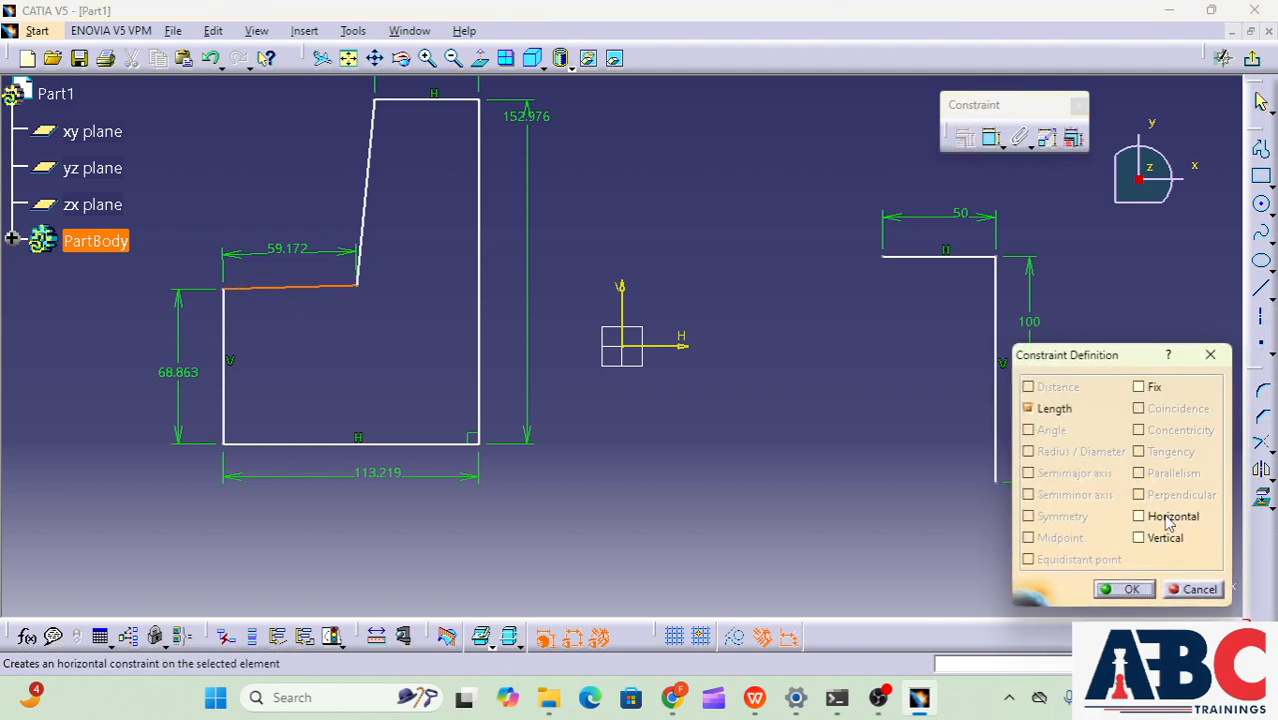
left_click(1139, 516)
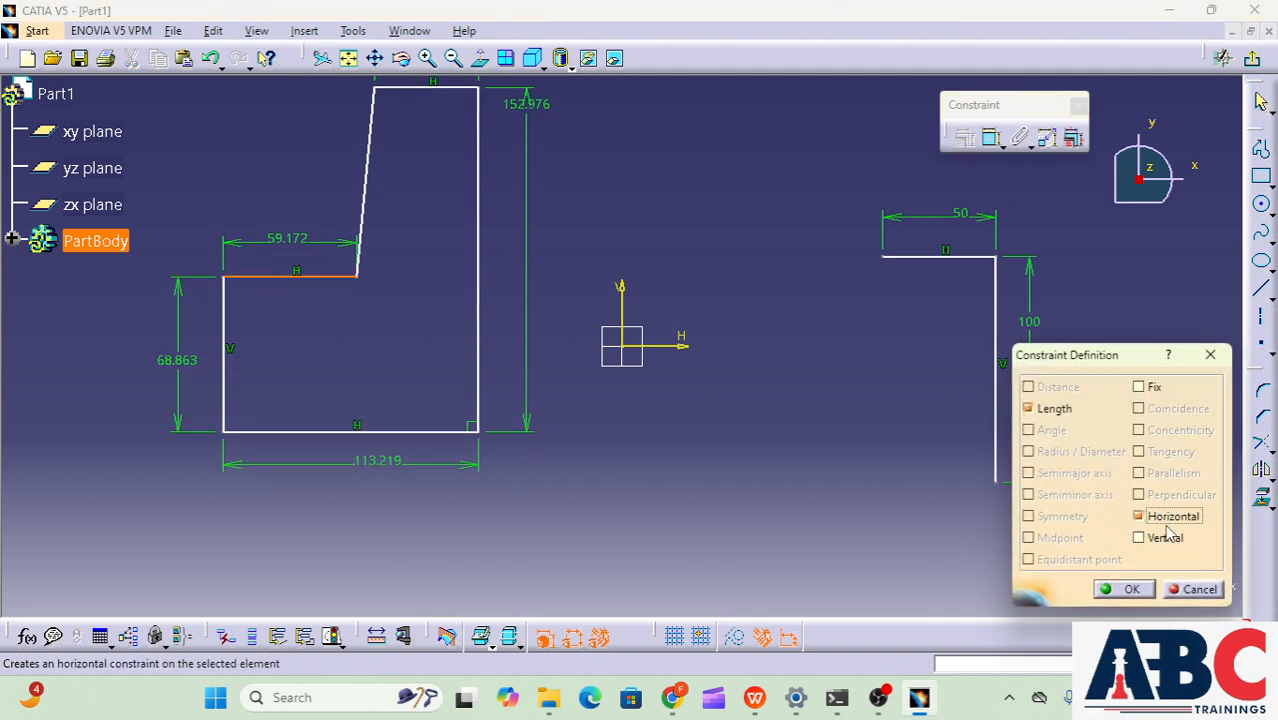
left_click(1118, 589)
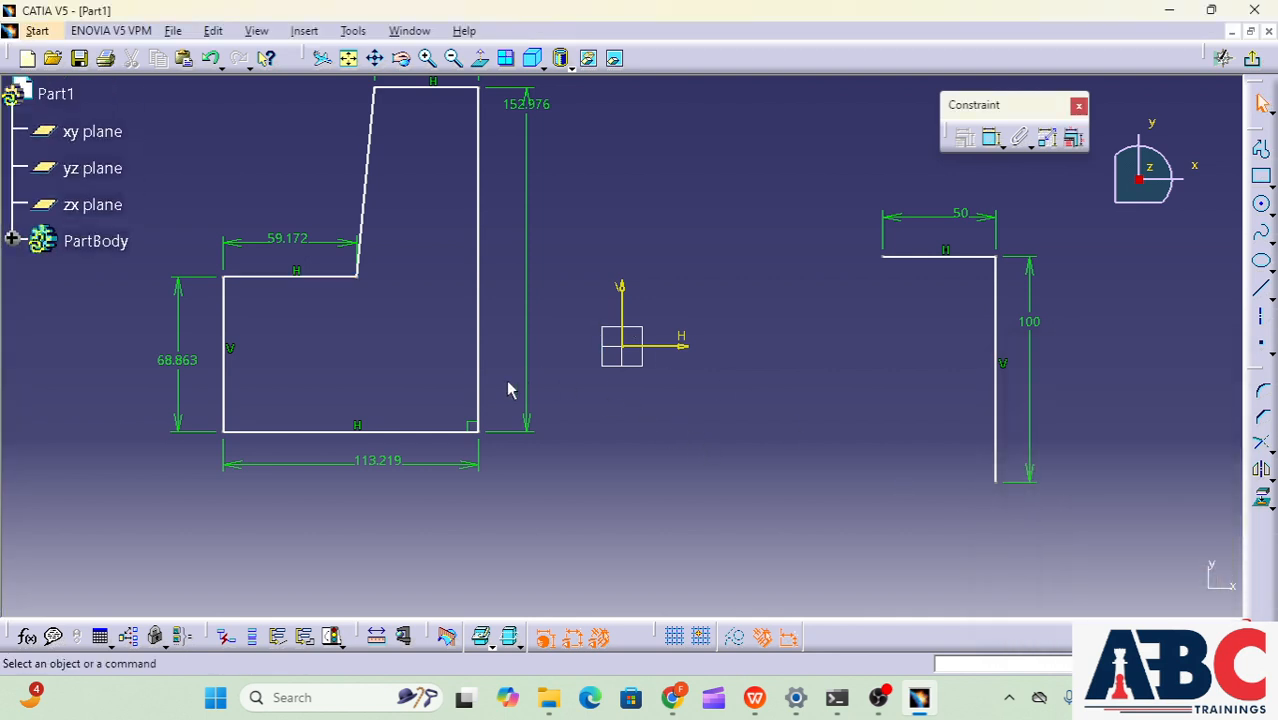
Move the closed profile down and right by its bottom side and delete the length dimension of the horizontal step
left_click_drag(399, 436, 500, 536)
left_click(394, 343)
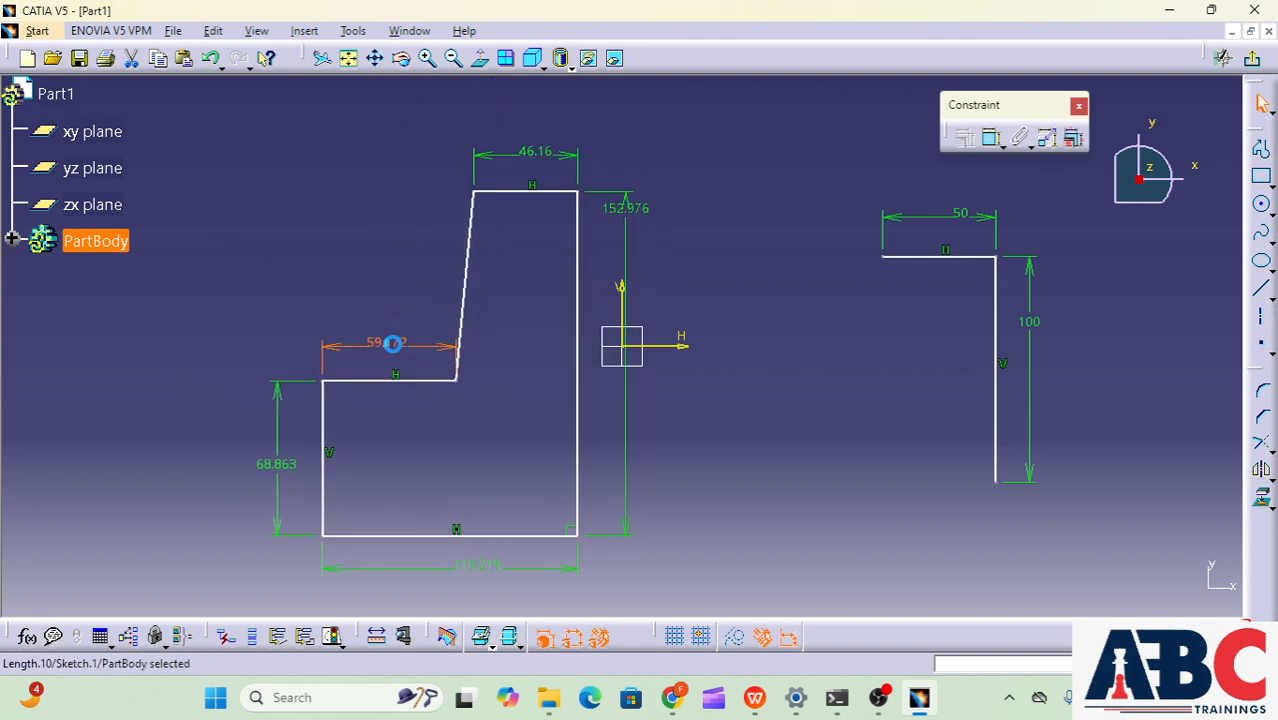
key("Delete")
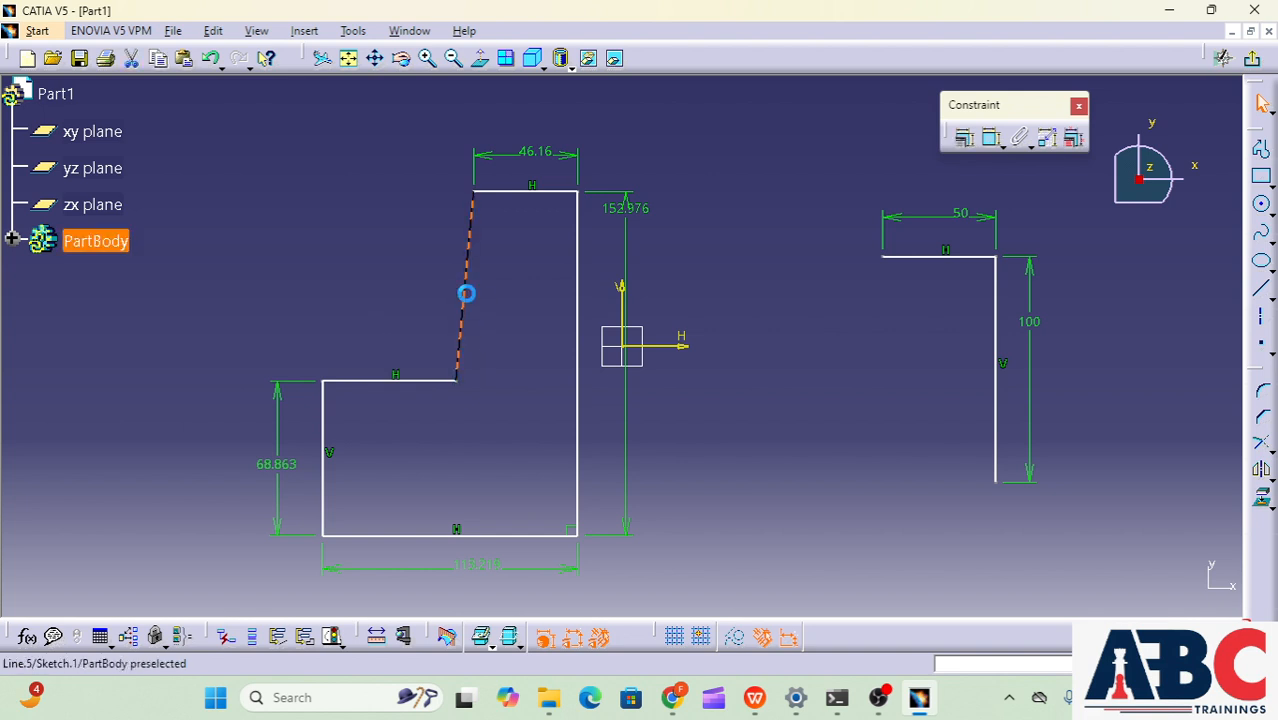
Constrain the slanted side between the top side and the horizontal step to be vertical
left_click(472, 308)
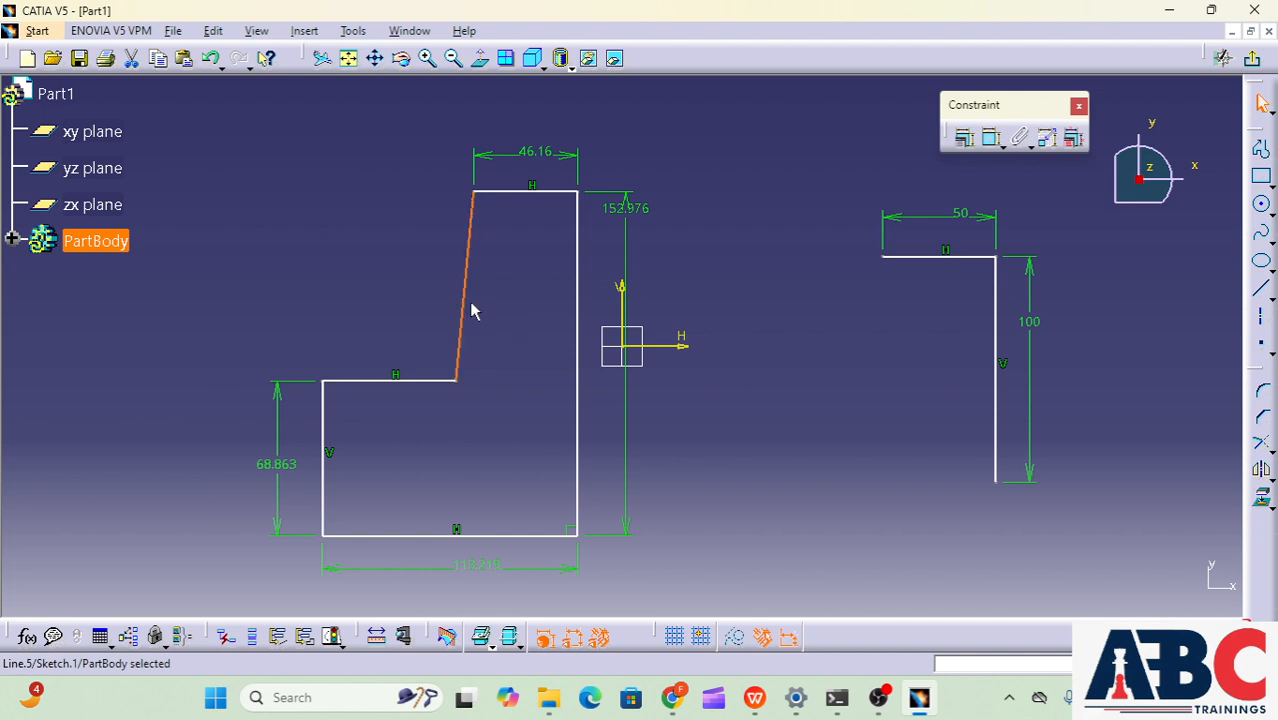
left_click(964, 138)
left_click(1166, 540)
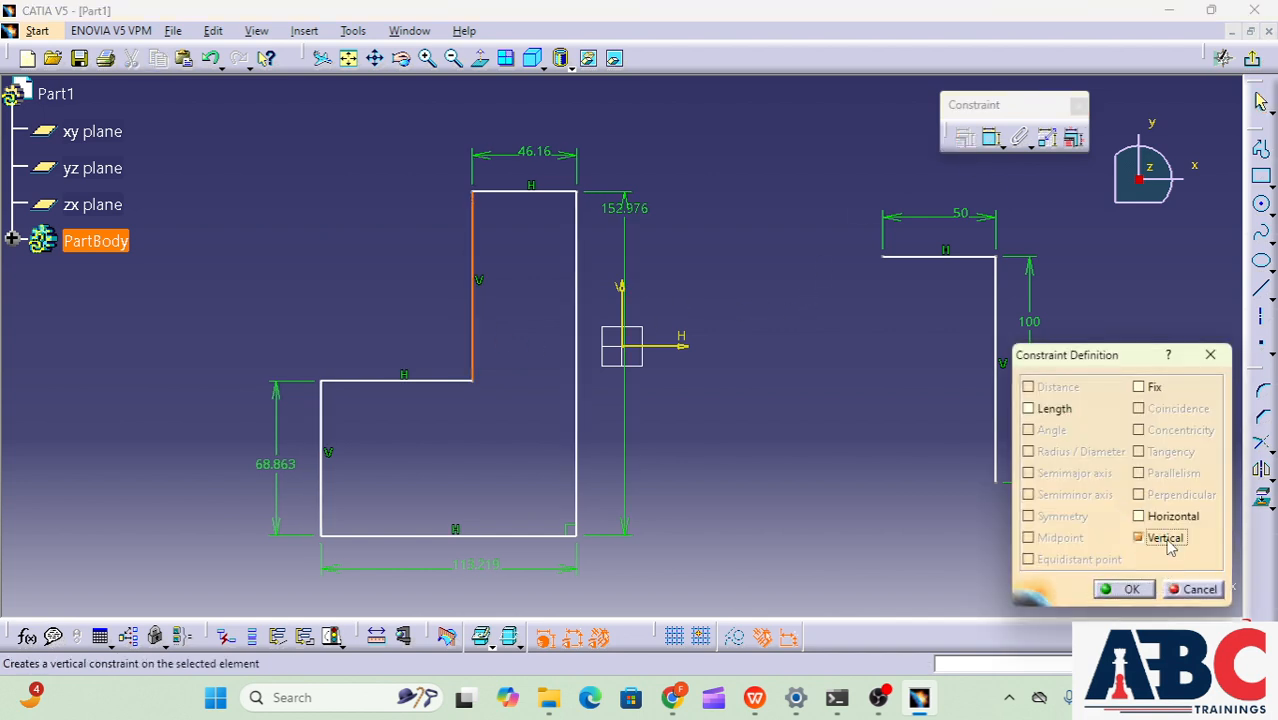
left_click(1122, 590)
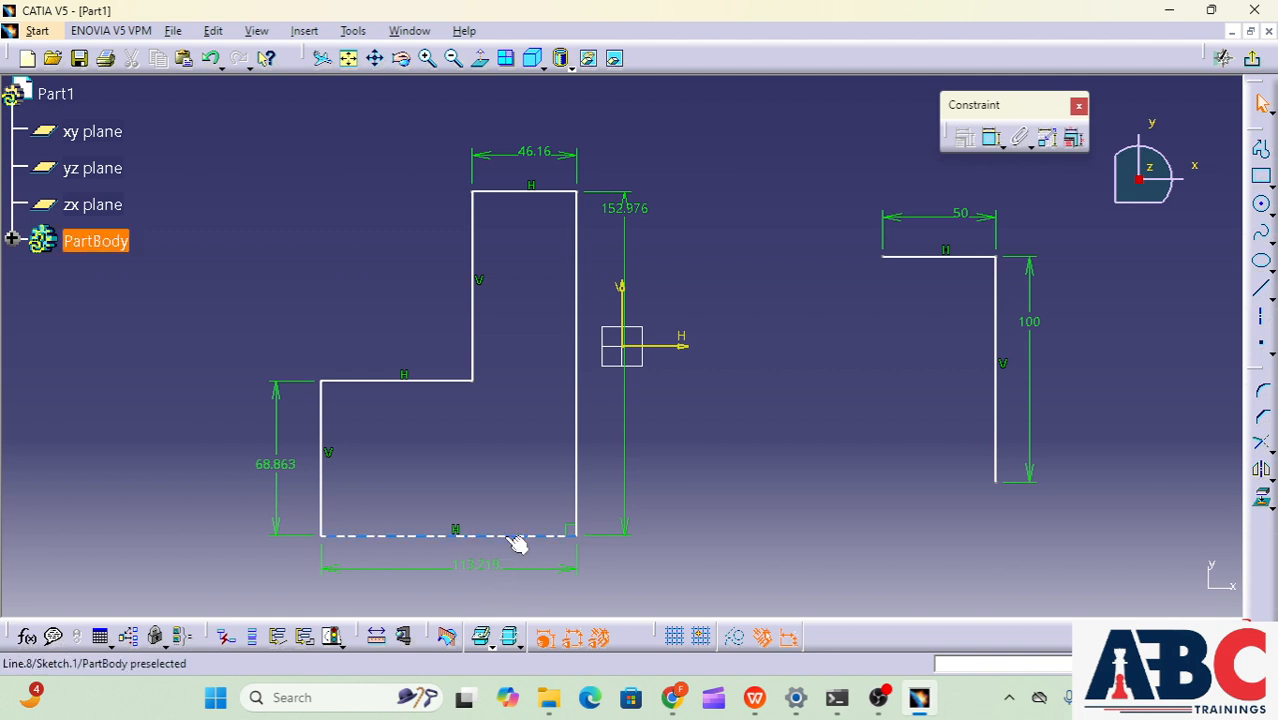
Shift the long right side's dimension value down along its line and move the profile up and left by its bottom side
left_click(606, 207)
left_click_drag(606, 207, 624, 284)
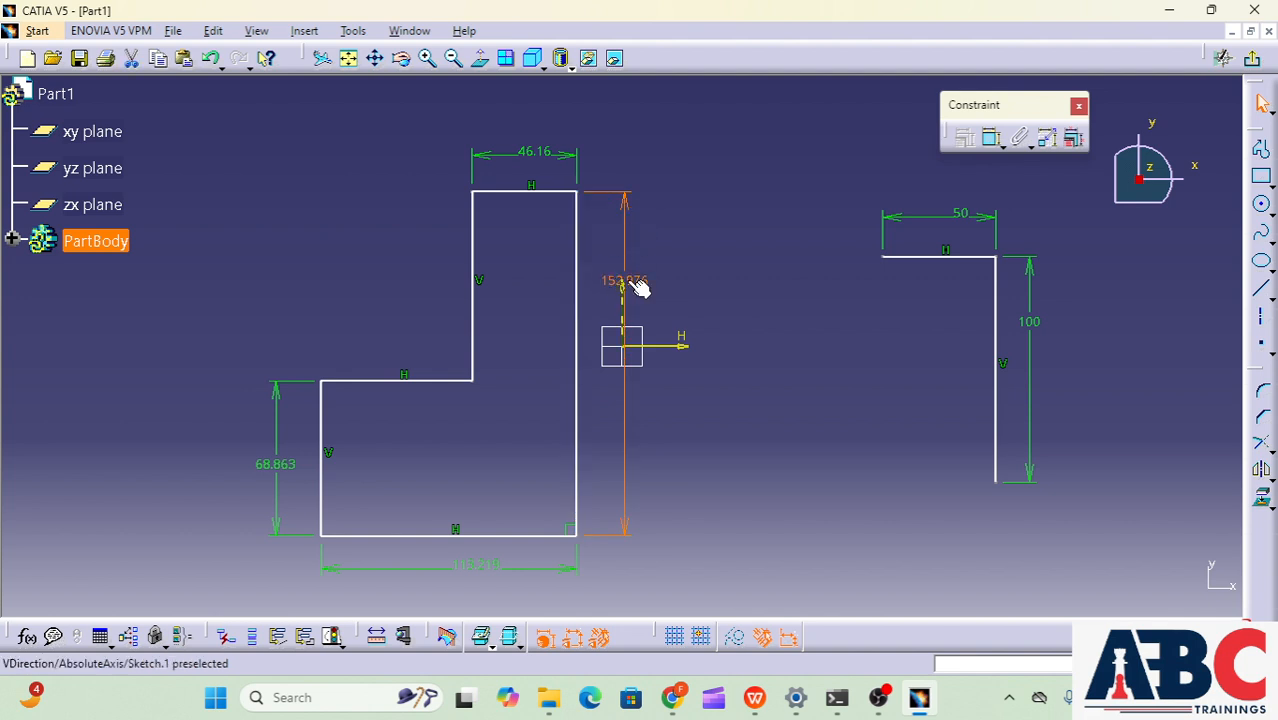
left_click(697, 290)
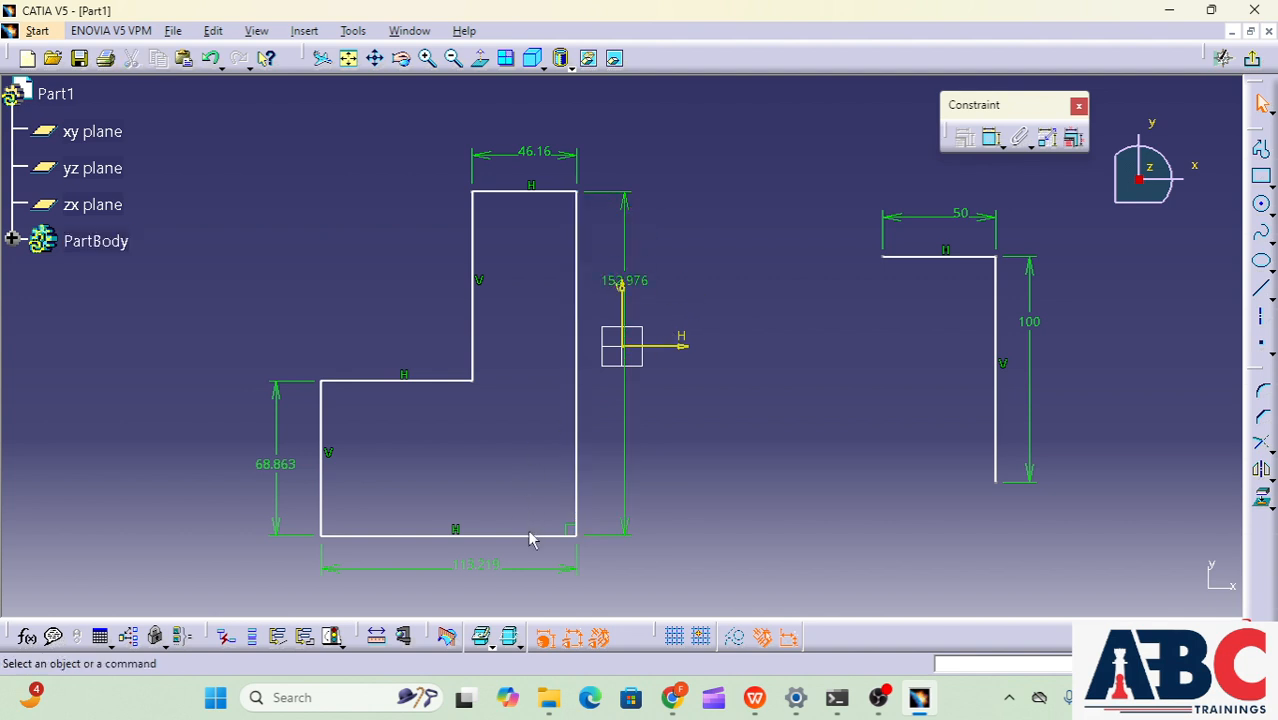
left_click_drag(531, 540, 476, 458)
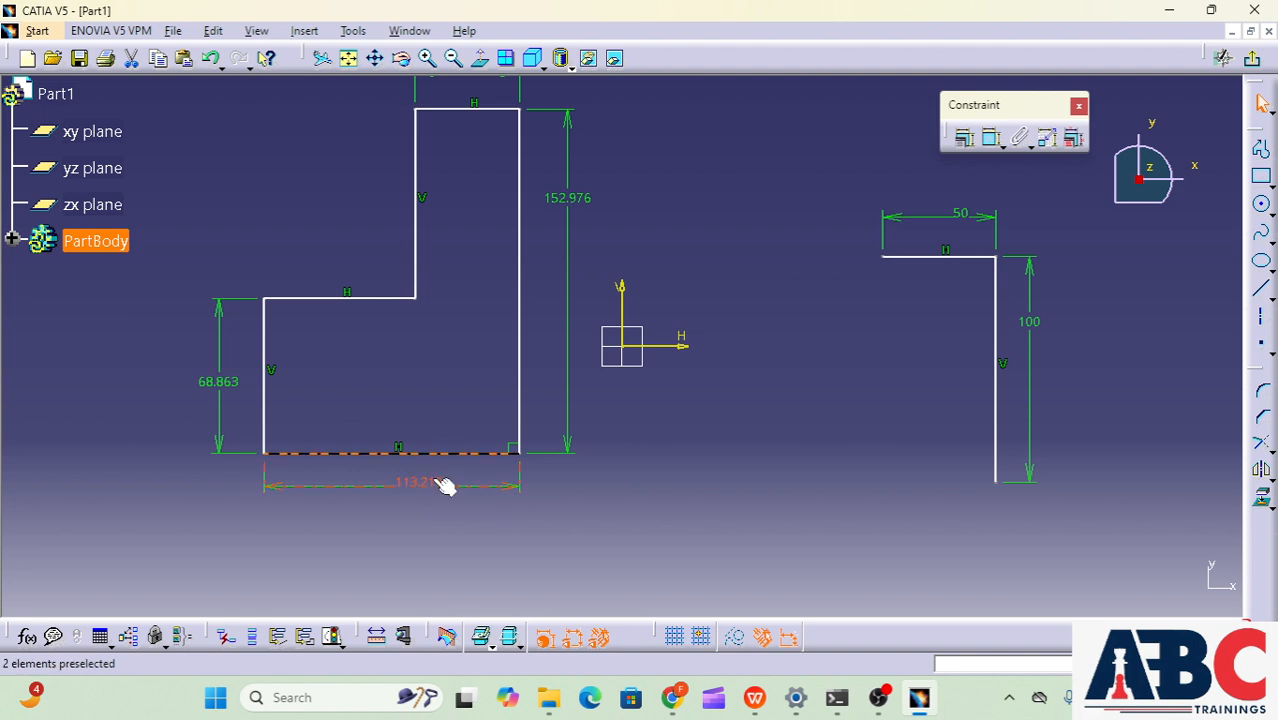
left_click(616, 467)
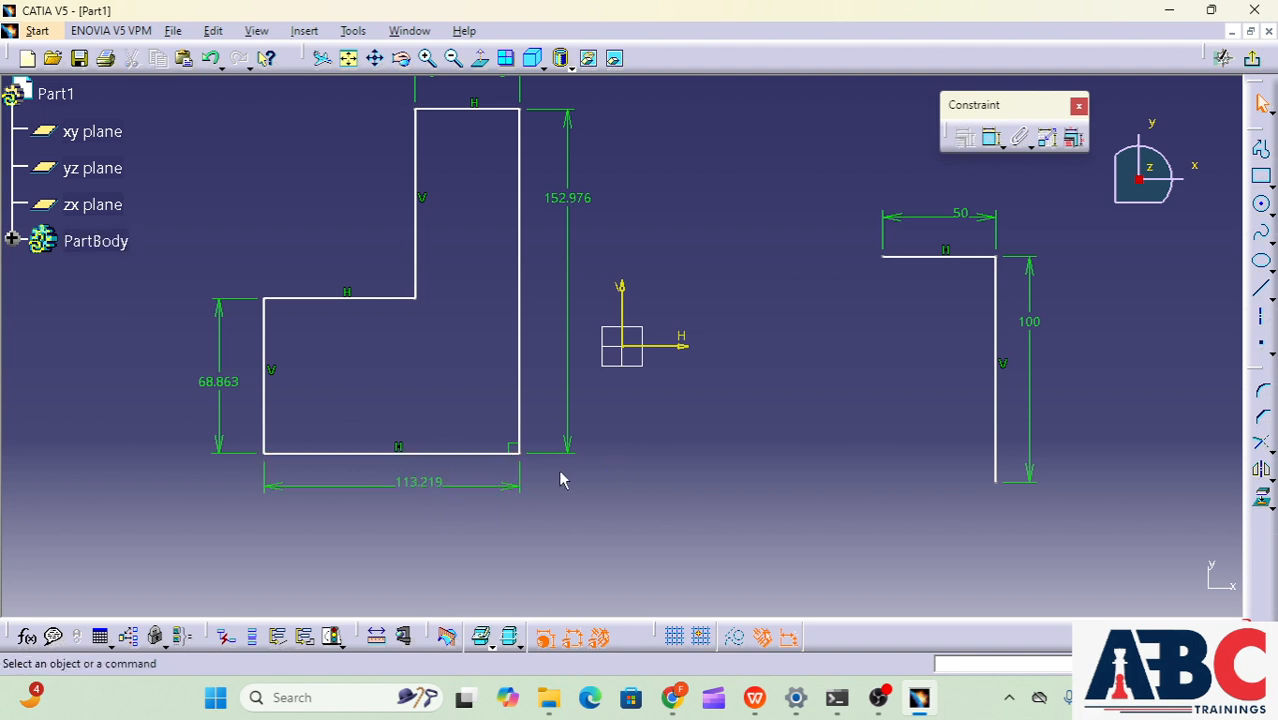
Make the profile's bottom side coincident with the sketch's horizontal axis
left_click(474, 456)
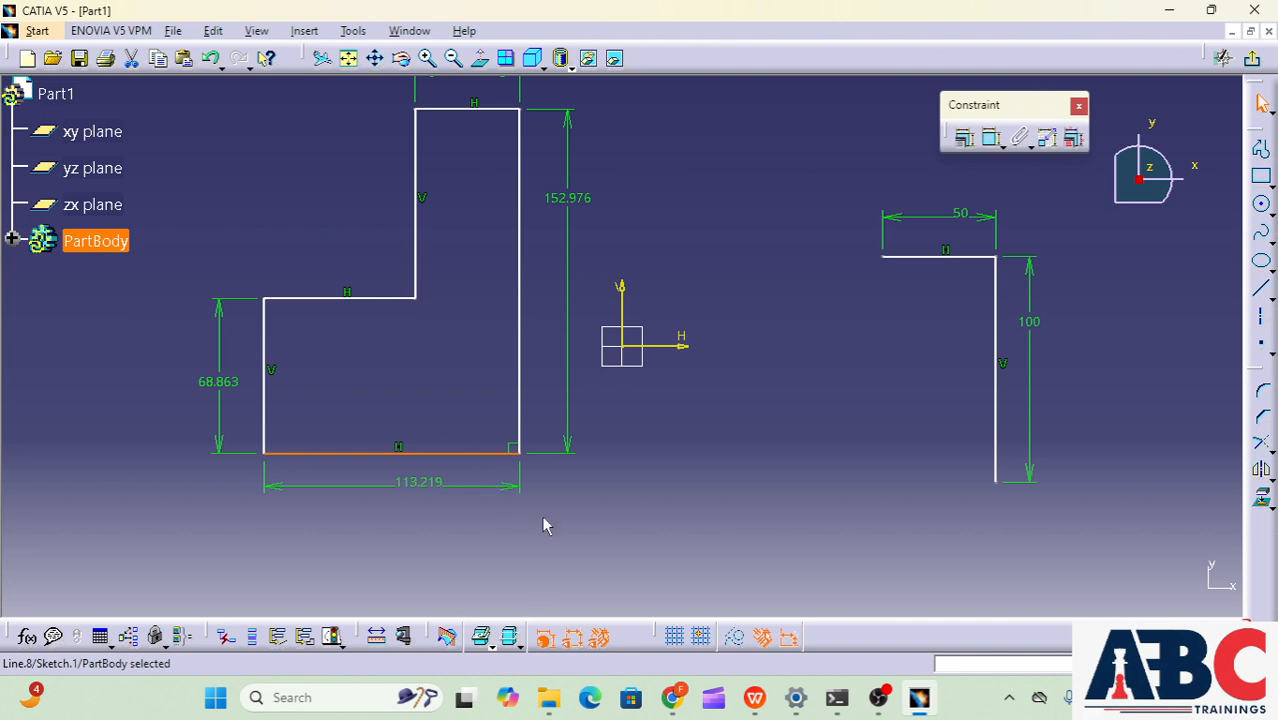
left_click(672, 347, "ctrl")
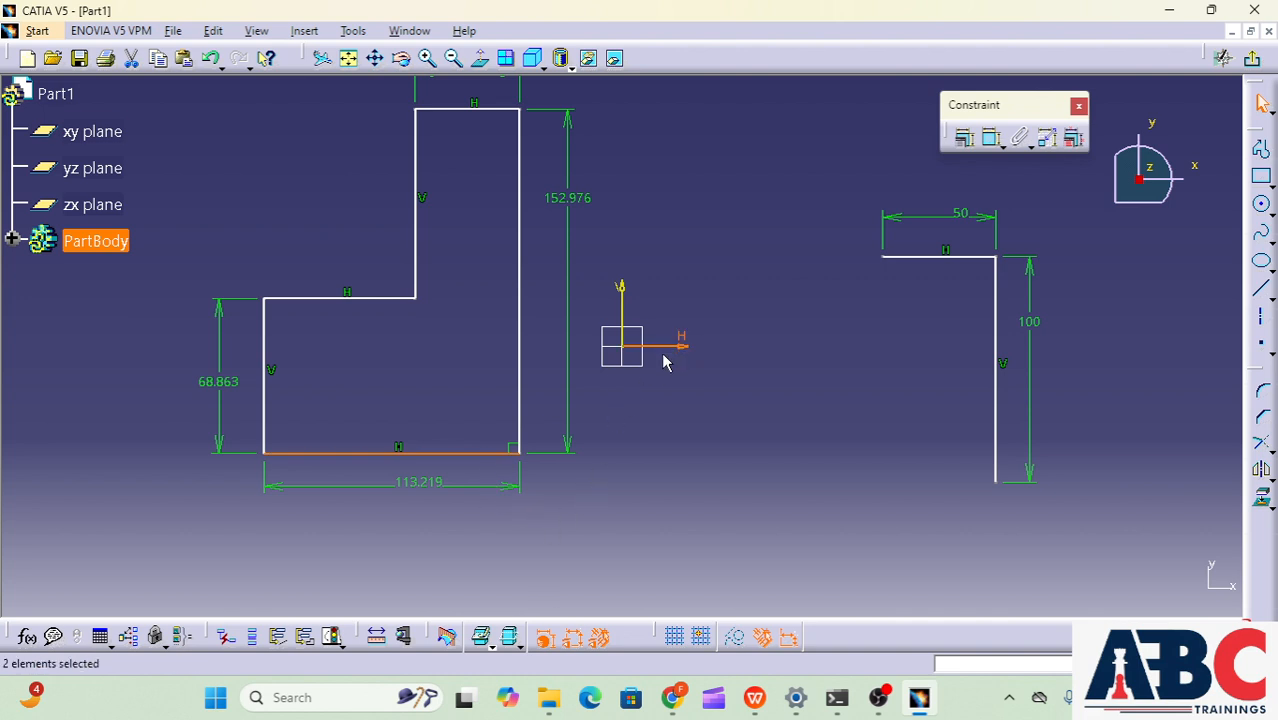
left_click(966, 141)
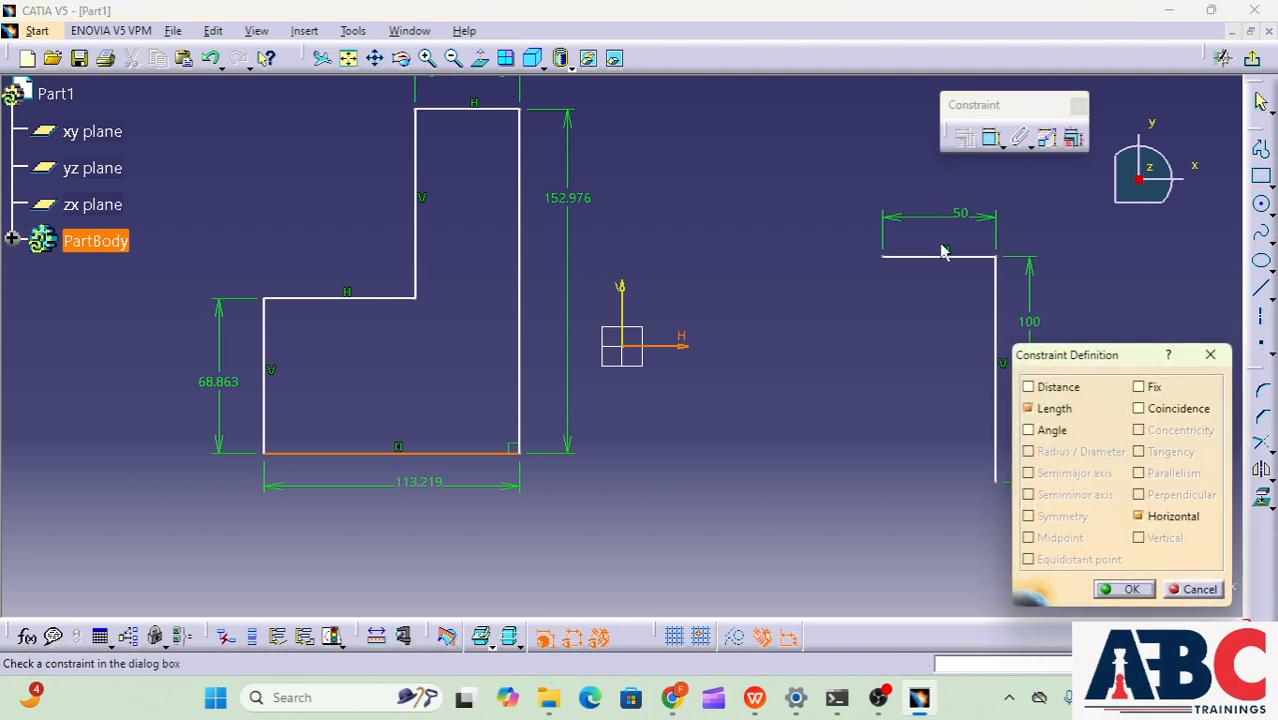
left_click(1200, 409)
left_click(1131, 590)
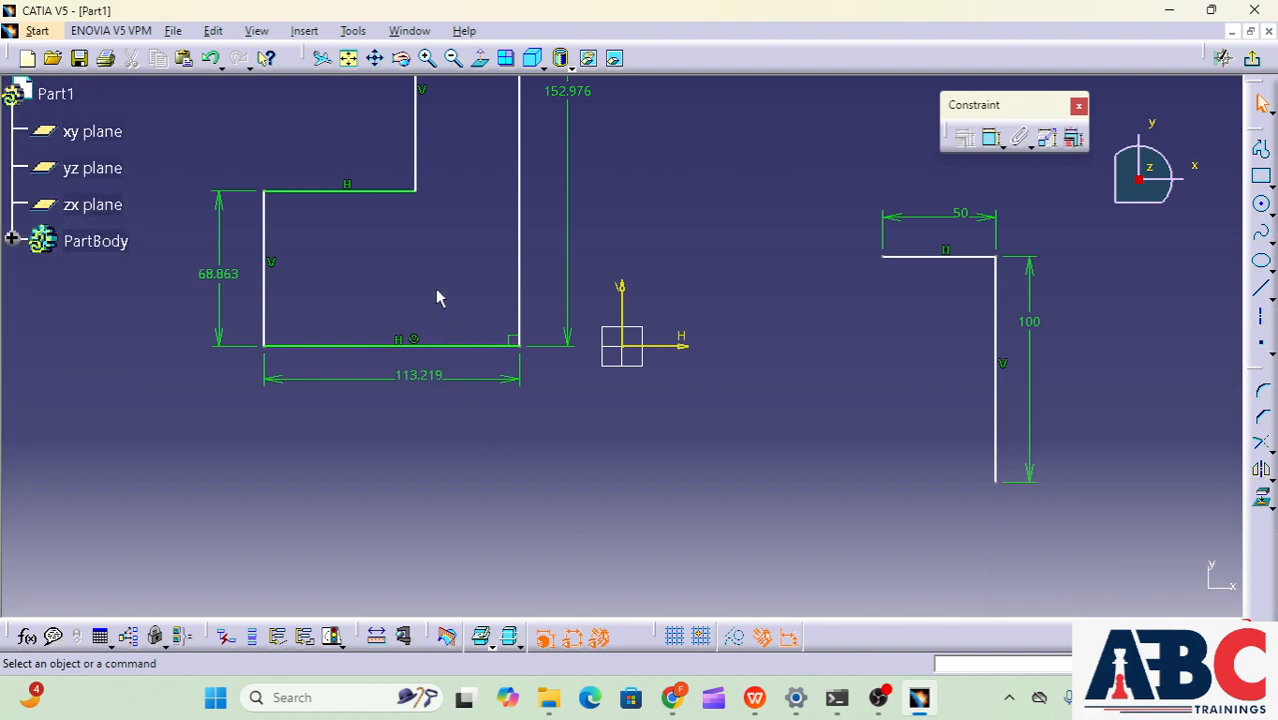
Slide the profile right along the horizontal axis by its long right side until it straddles the vertical axis
mouse_move(426, 270)
middle_mouse_down()
mouse_move(525, 414)
mouse_move(538, 398)
middle_mouse_up()
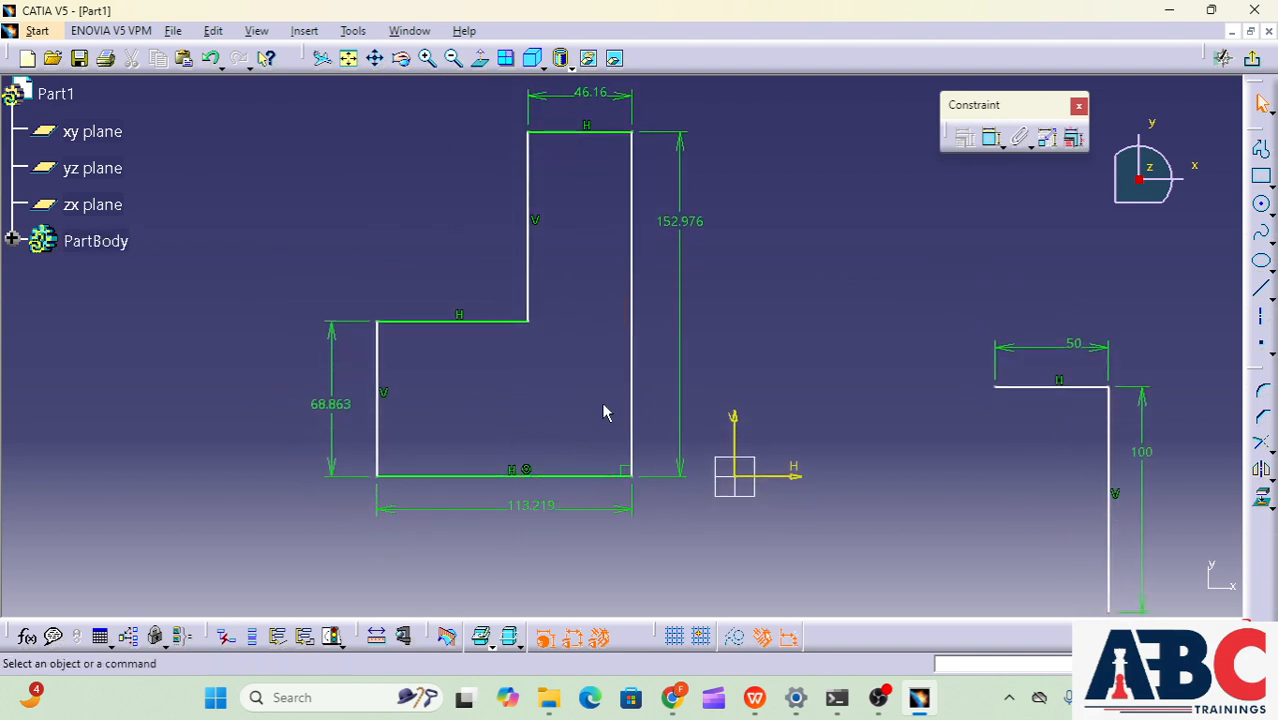
left_click_drag(630, 398, 849, 396)
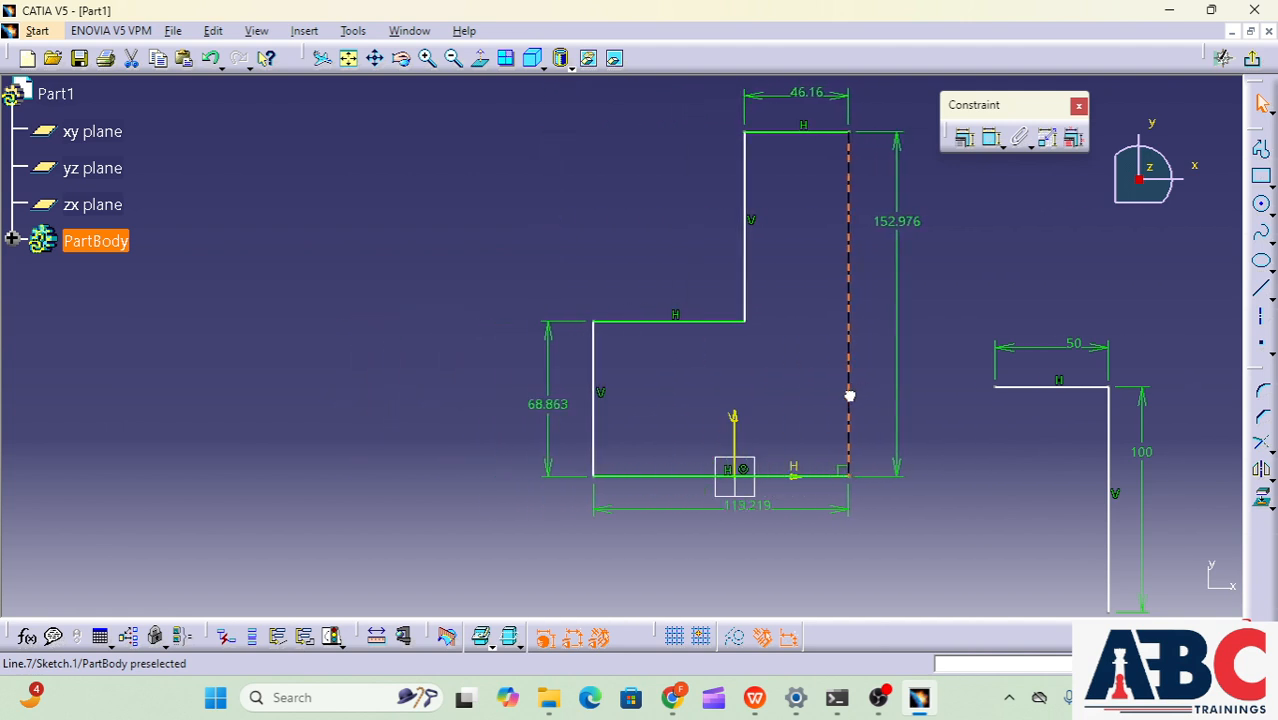
left_click(853, 398)
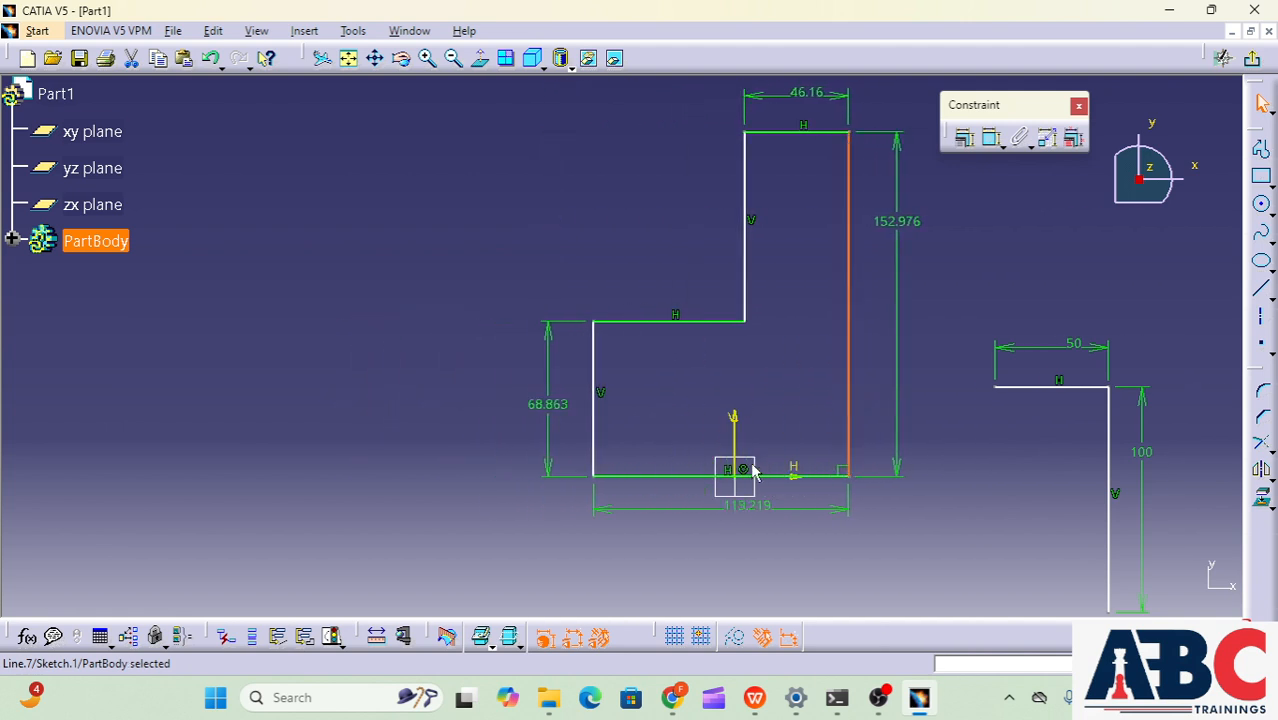
left_click(369, 346)
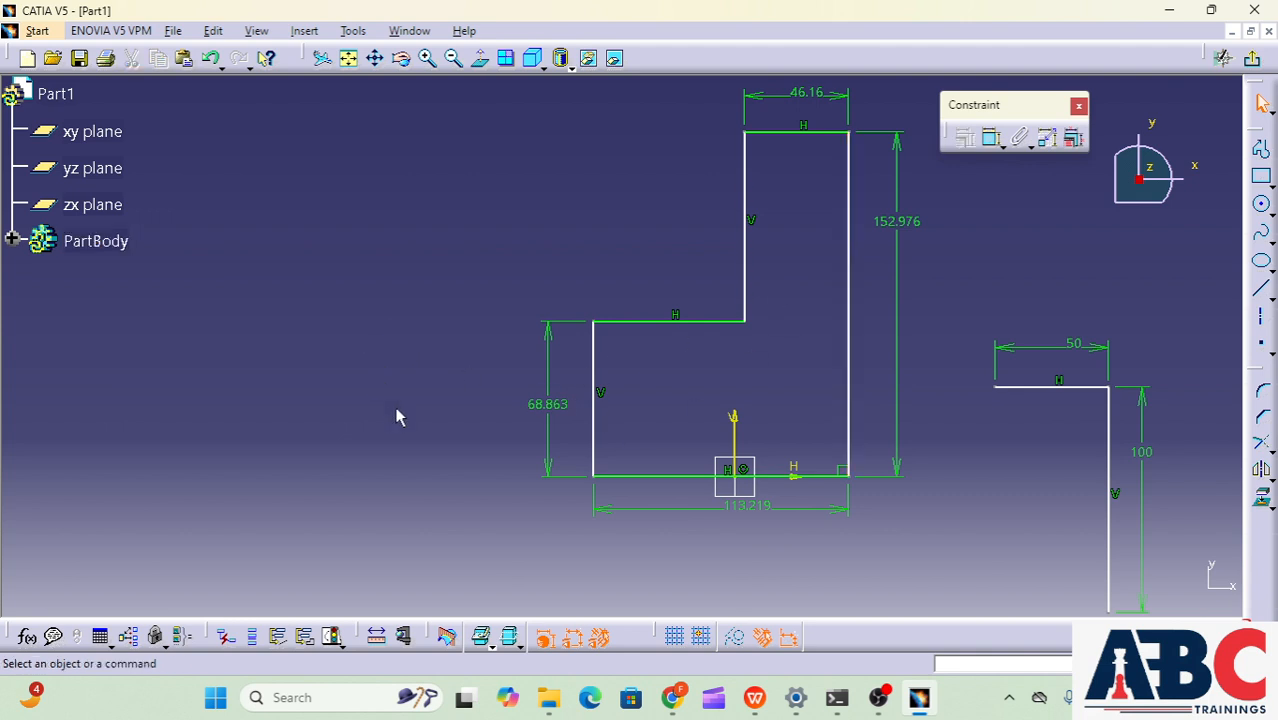
Add a symmetry constraint between the profile's lower-left vertical side and long right side about the sketch's vertical axis
left_click(594, 407)
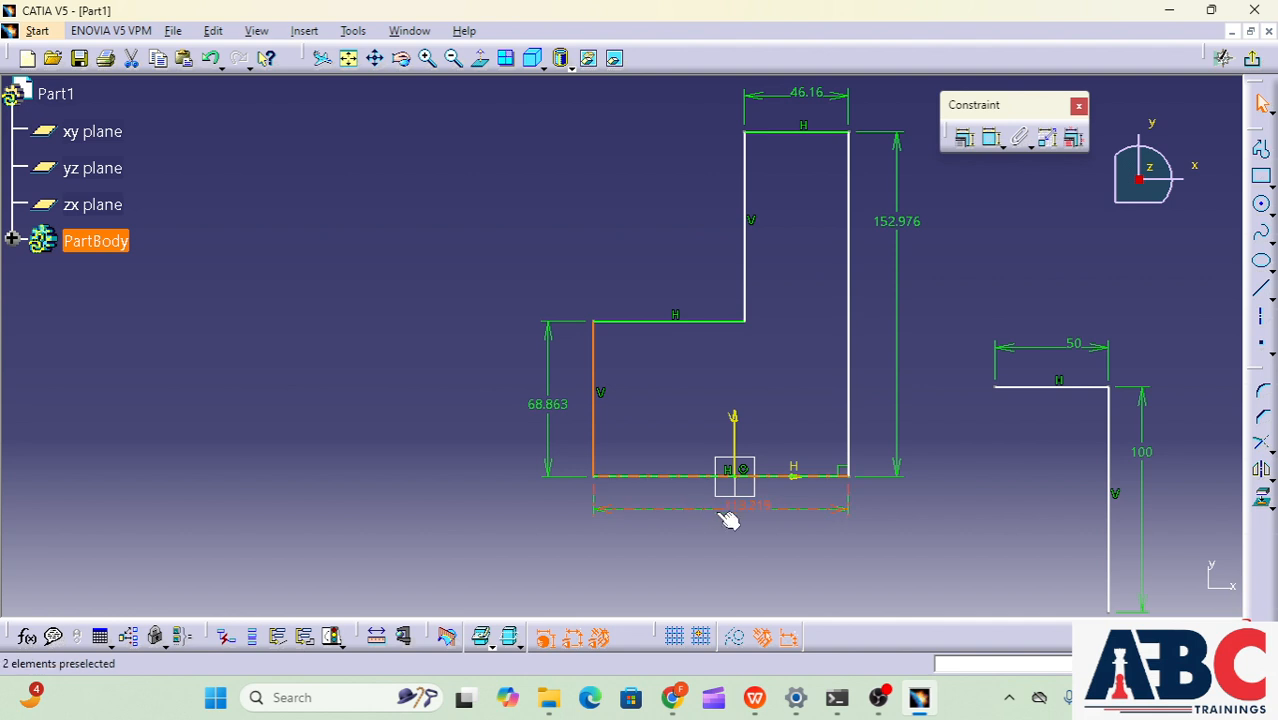
left_click(849, 434, "ctrl")
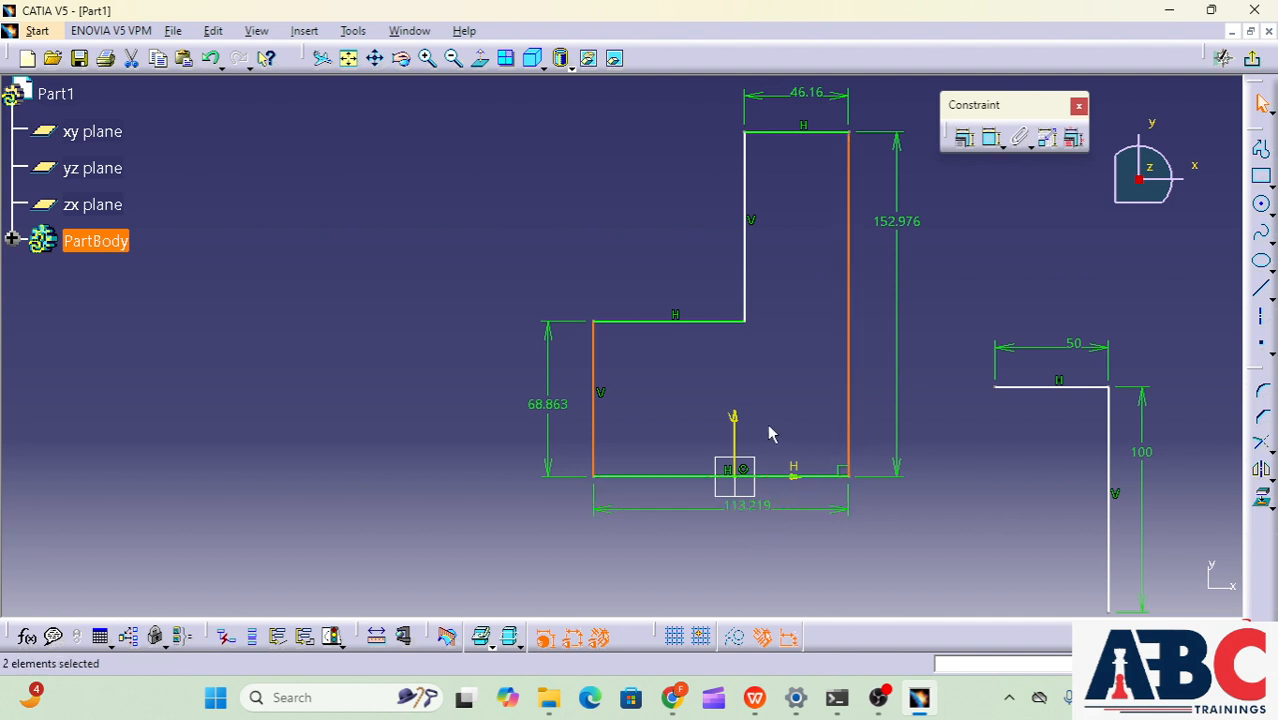
left_click(736, 438, "ctrl")
left_click(962, 139)
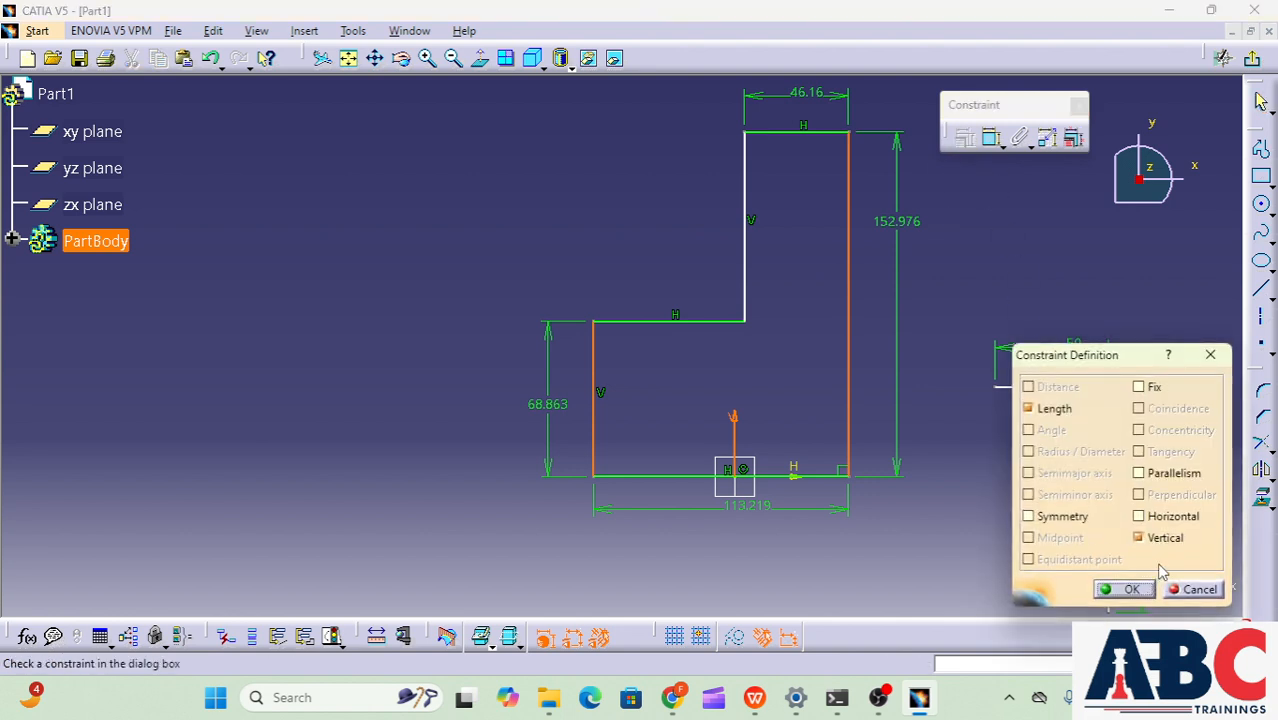
left_click(1066, 514)
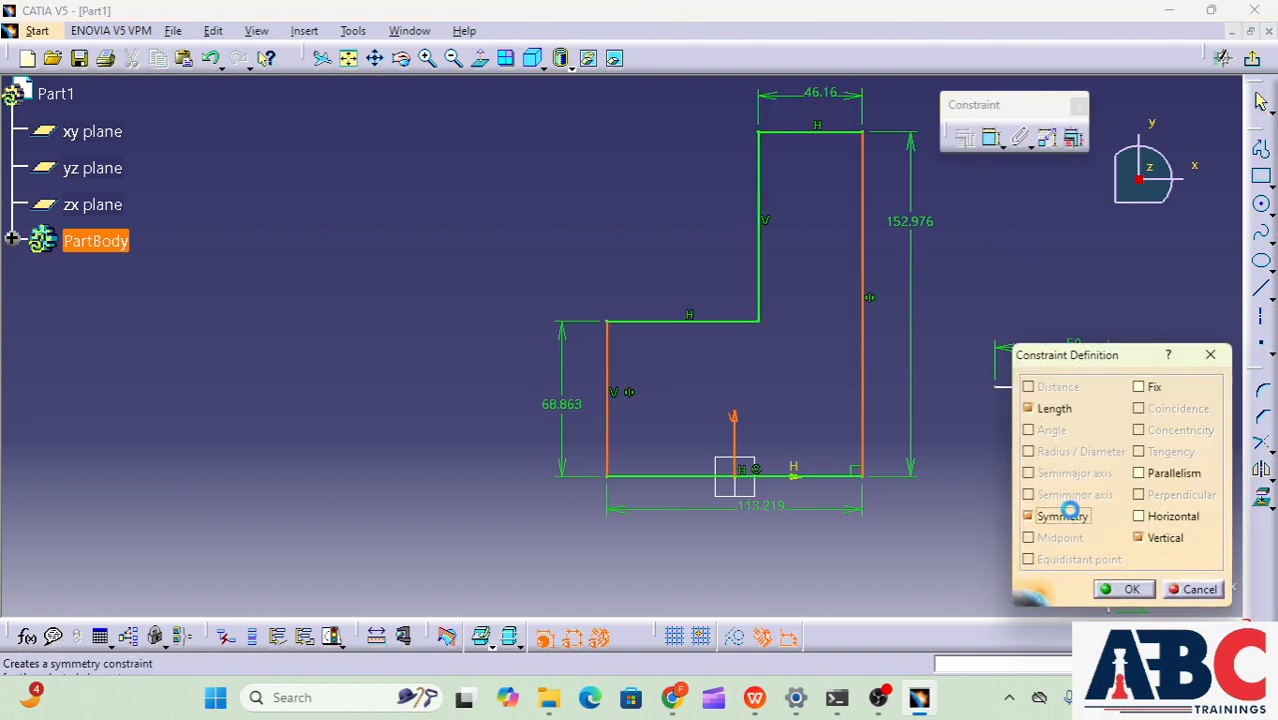
left_click(1126, 590)
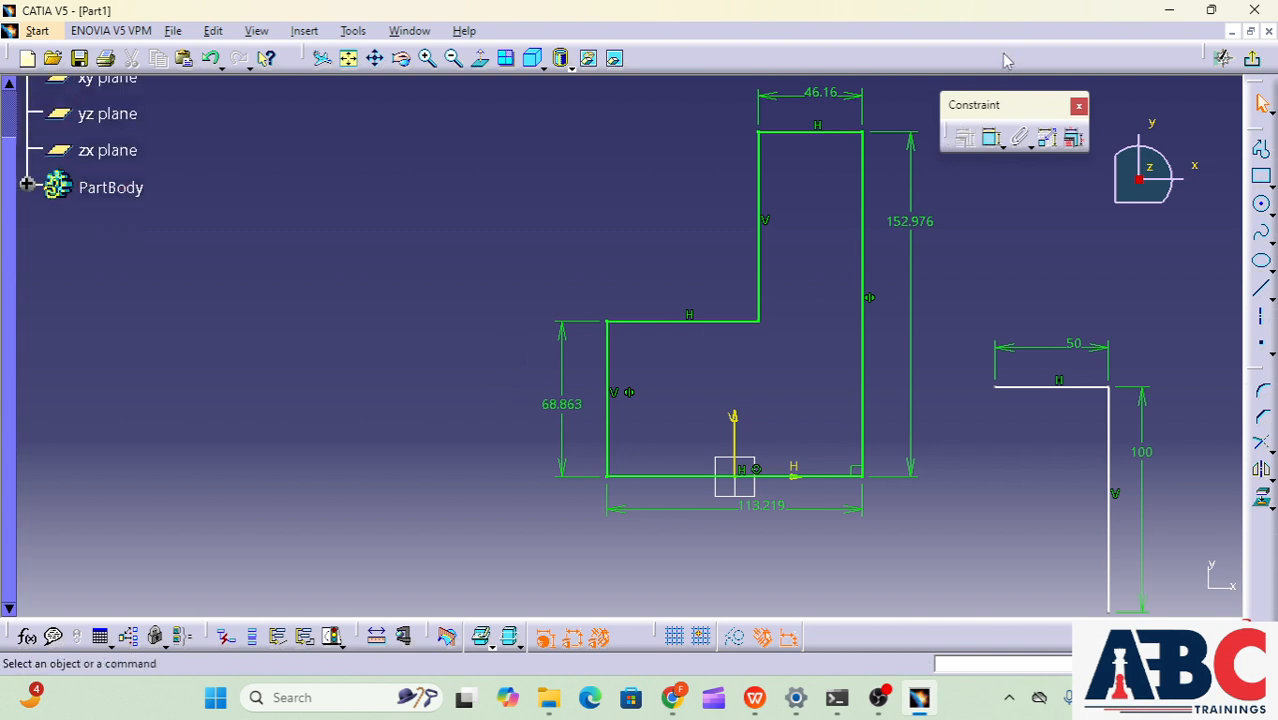
Dock the floating Constraint toolbar in the same row as the standard and view toolbars
left_click_drag(1006, 60, 1010, 60)
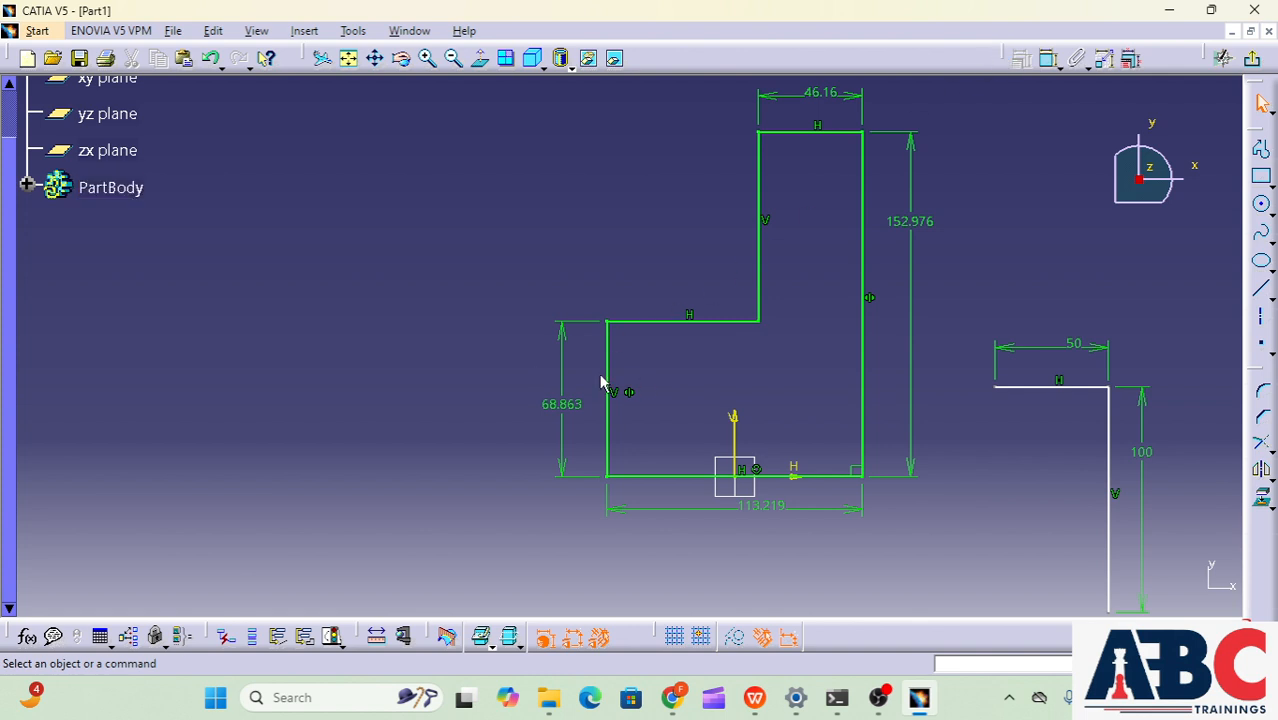
mouse_move(600, 350)
middle_mouse_down()
mouse_move(613, 351)
mouse_move(529, 319)
mouse_move(471, 322)
middle_mouse_up()
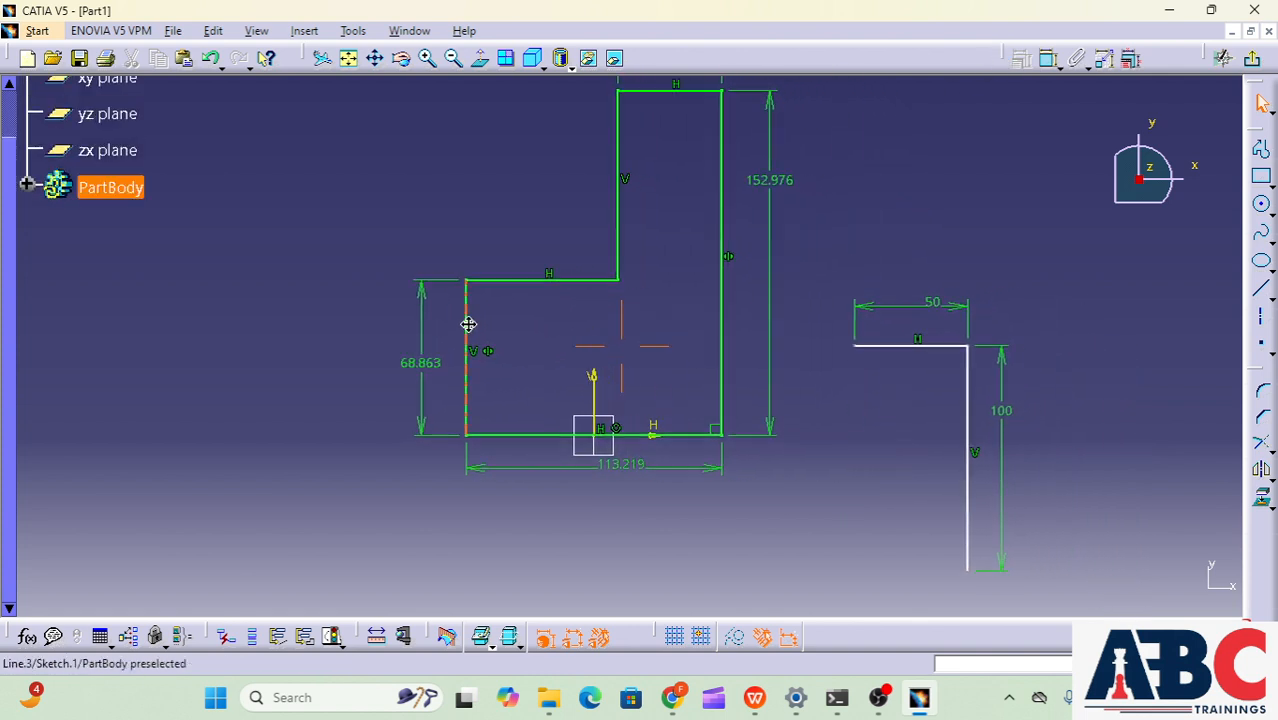
Float the Profile toolbar in the drawing area and delete the dimensioned closed profile and the separate L-shaped lines around the sketch axes
left_click(592, 352)
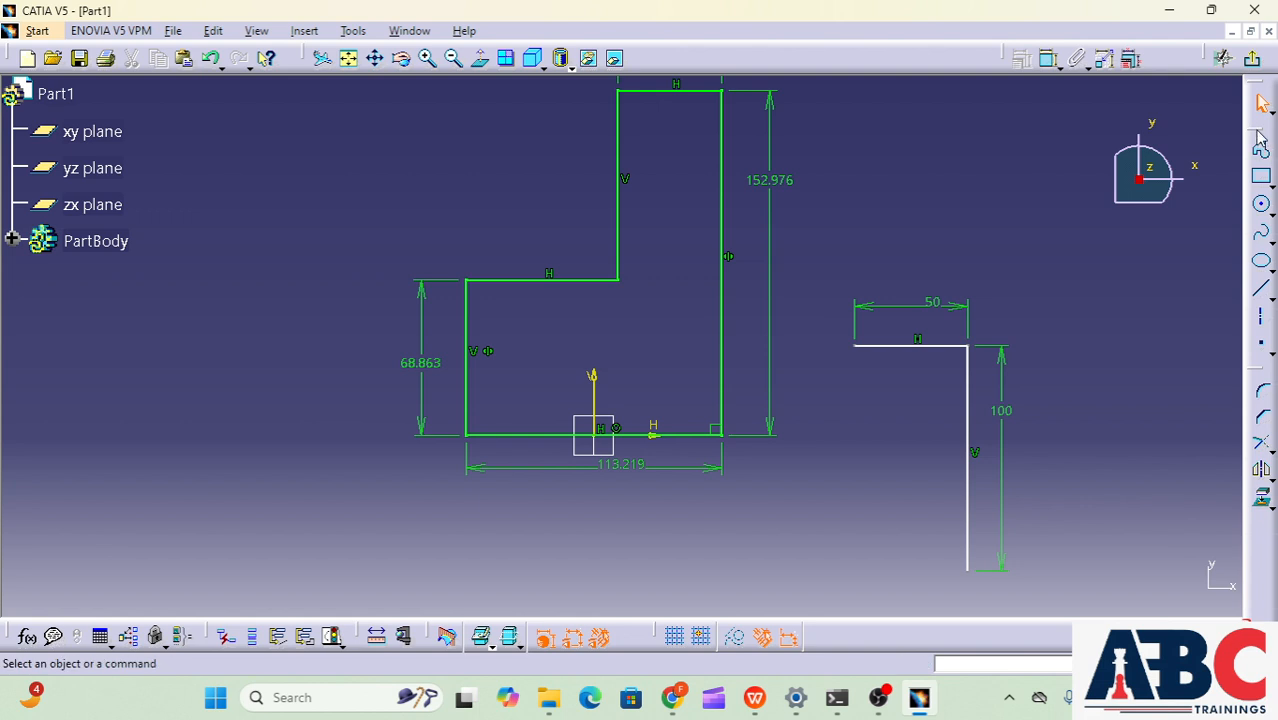
left_click_drag(1258, 127, 1180, 254)
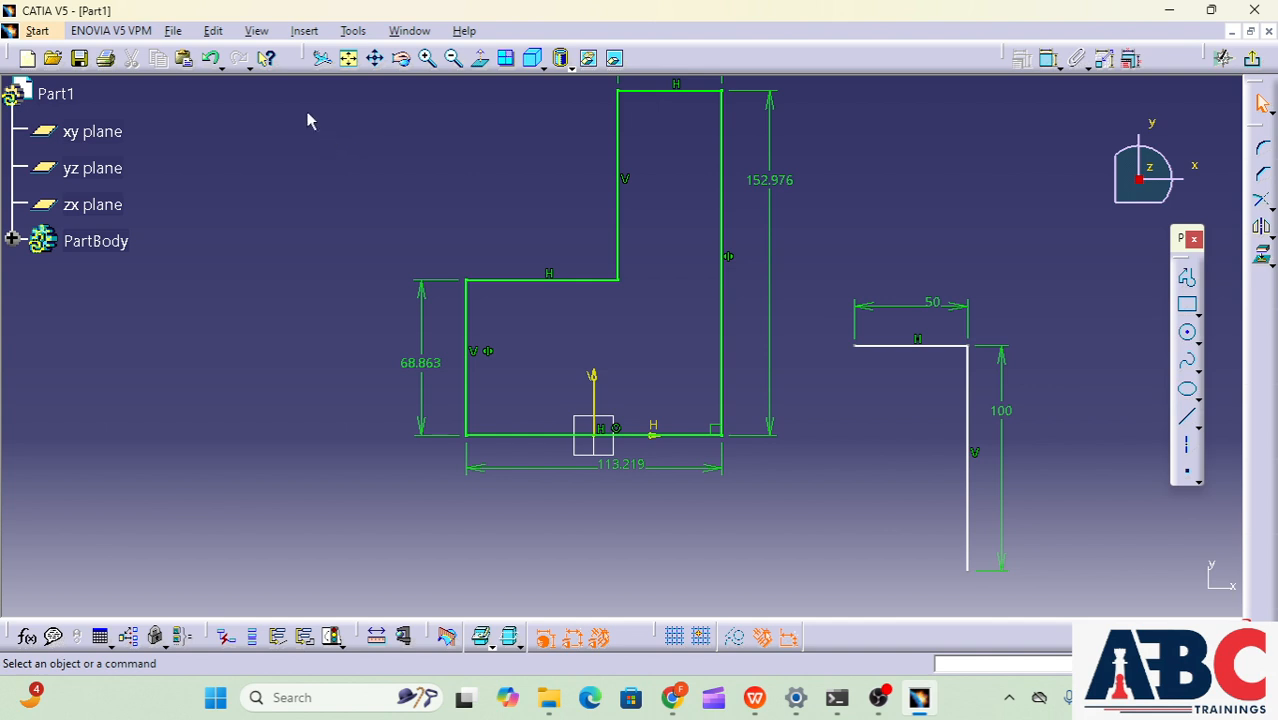
mouse_move(293, 98)
left_mouse_down()
mouse_move(747, 508)
mouse_move(1030, 596)
left_mouse_up()
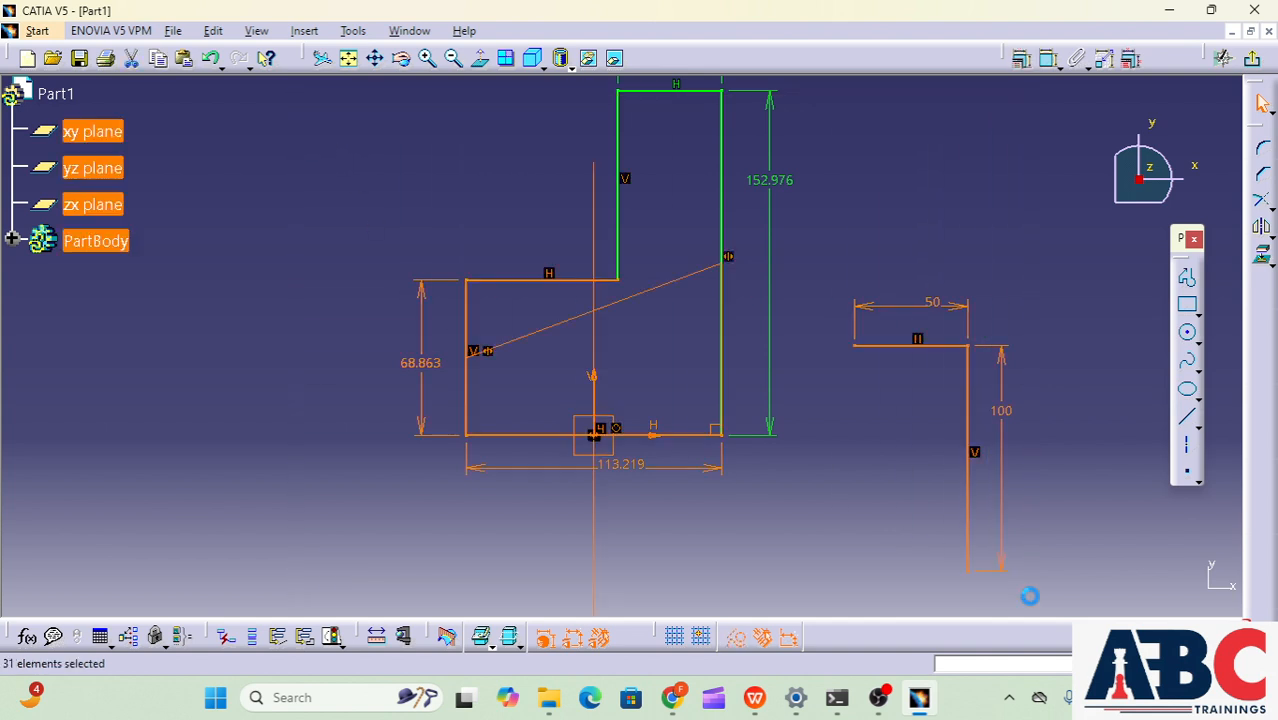
key("Delete")
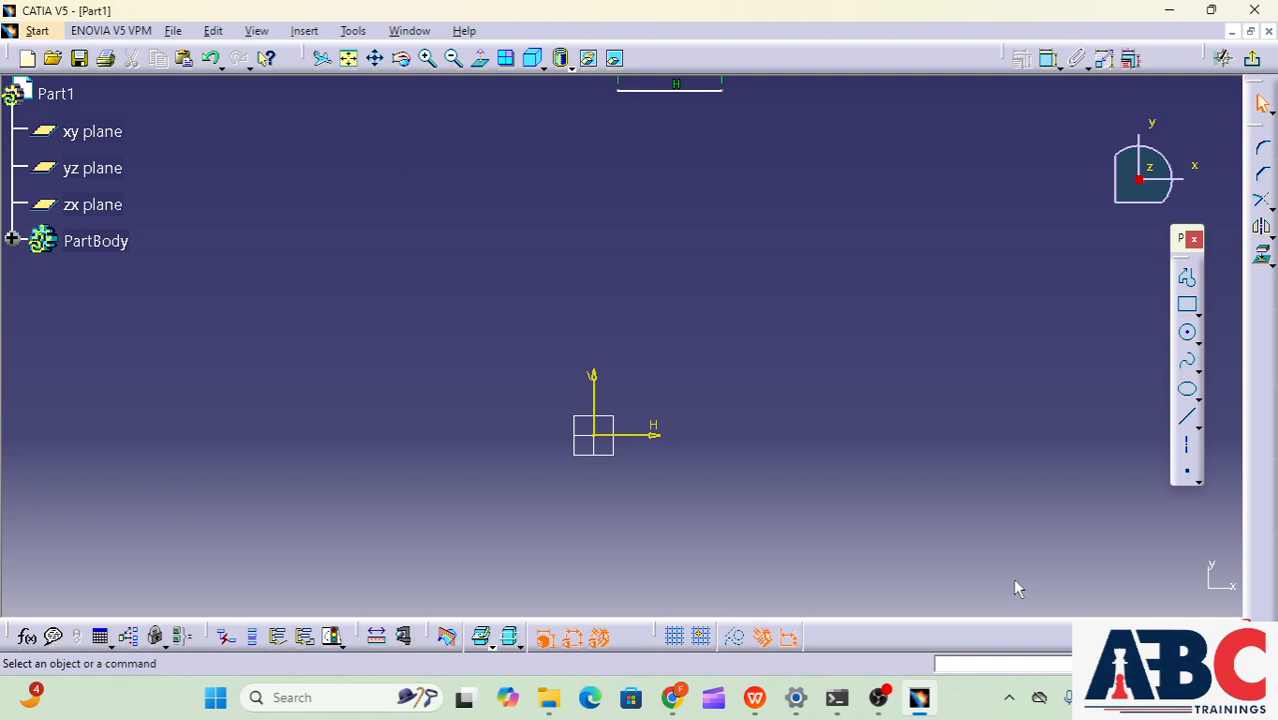
Draw a two-point rectangle above and right of the origin, with its lower-right corner at about H 150 mm, V 10 mm
left_click(1187, 305)
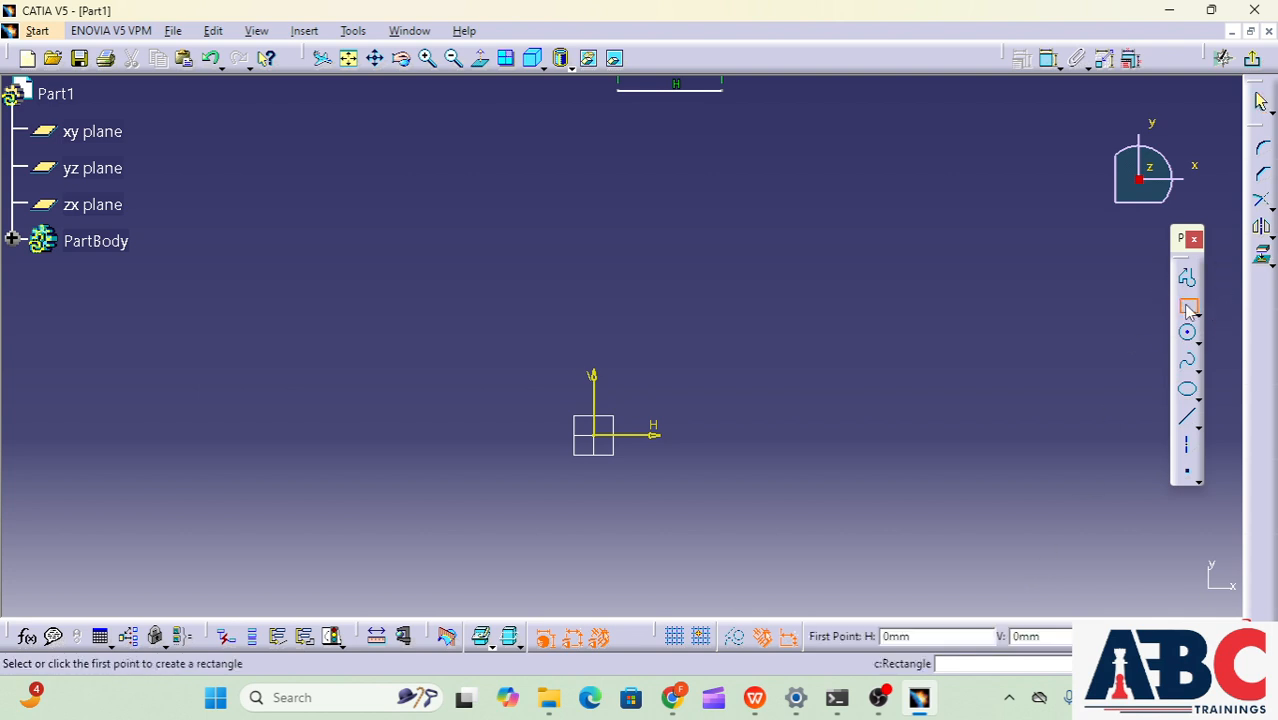
left_click(1199, 315)
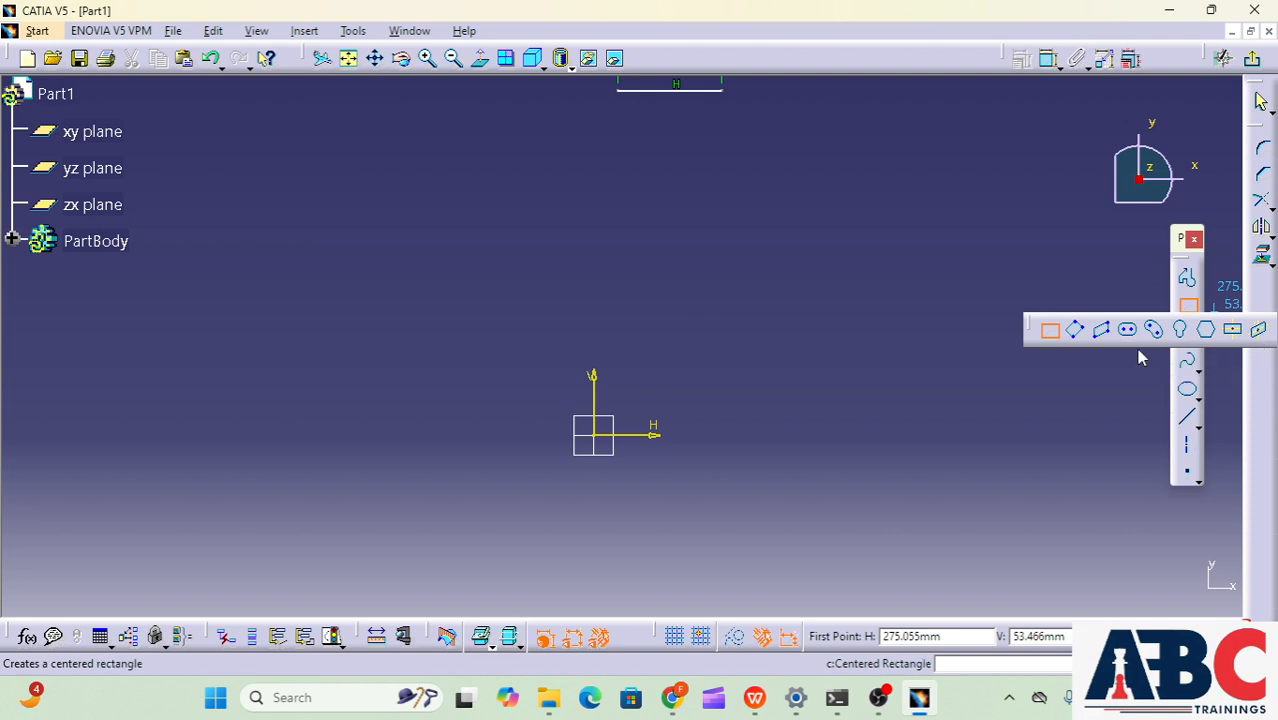
left_click(1050, 330)
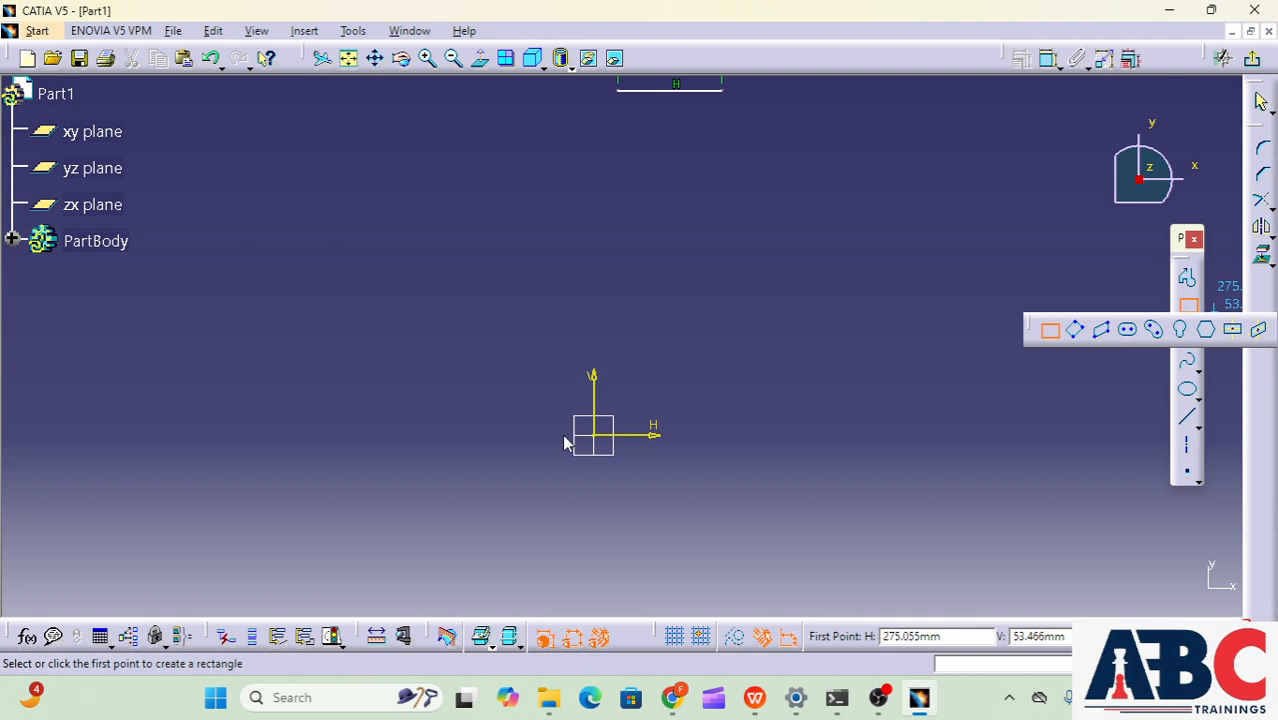
left_click(692, 257)
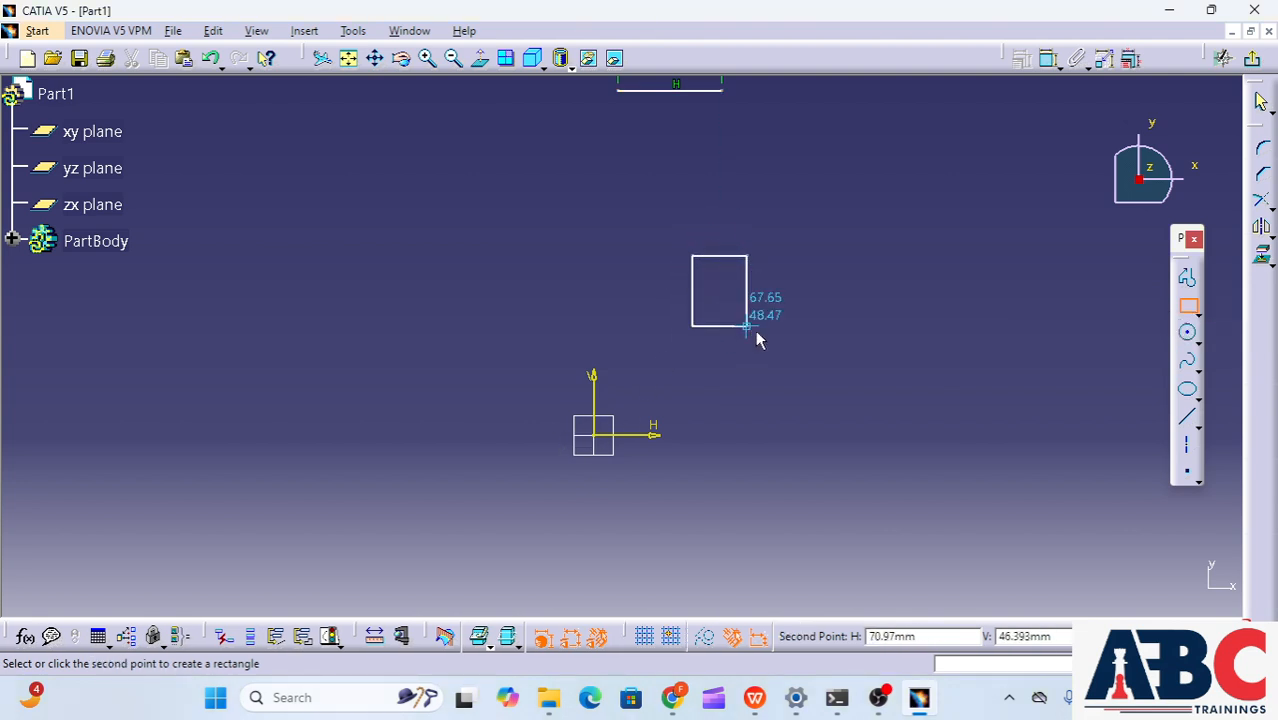
left_click(933, 412)
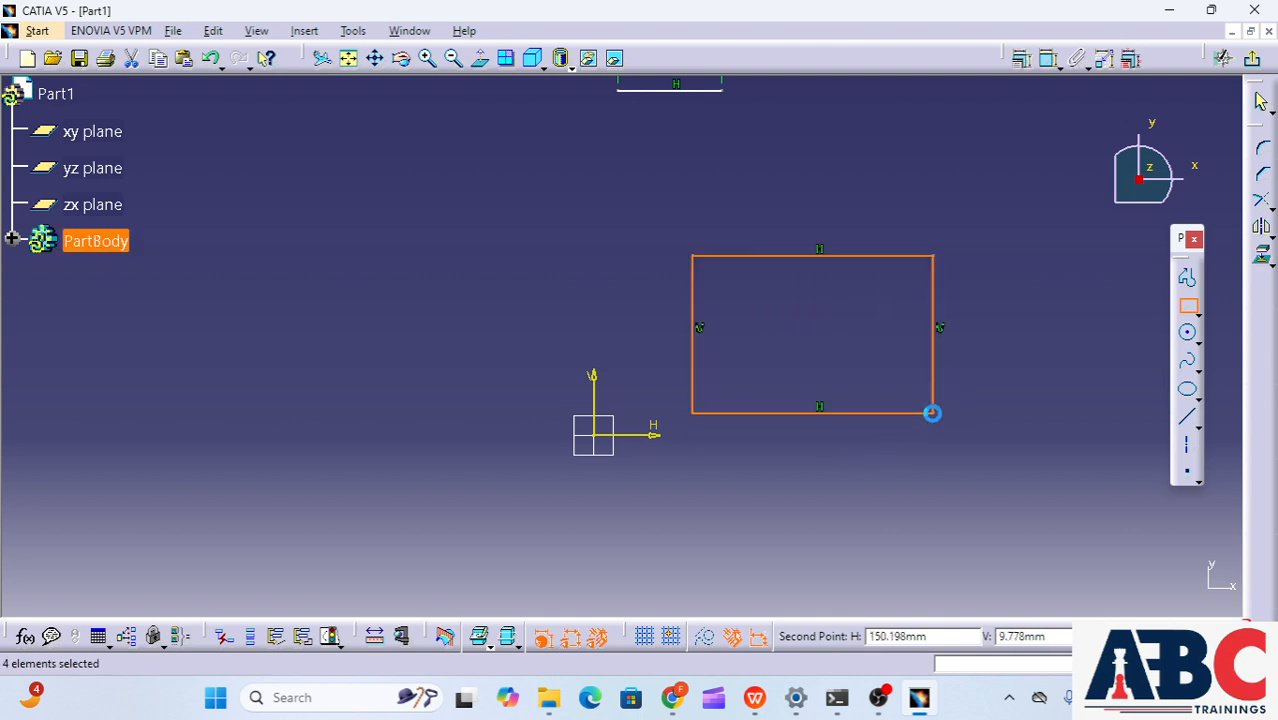
left_click(838, 462)
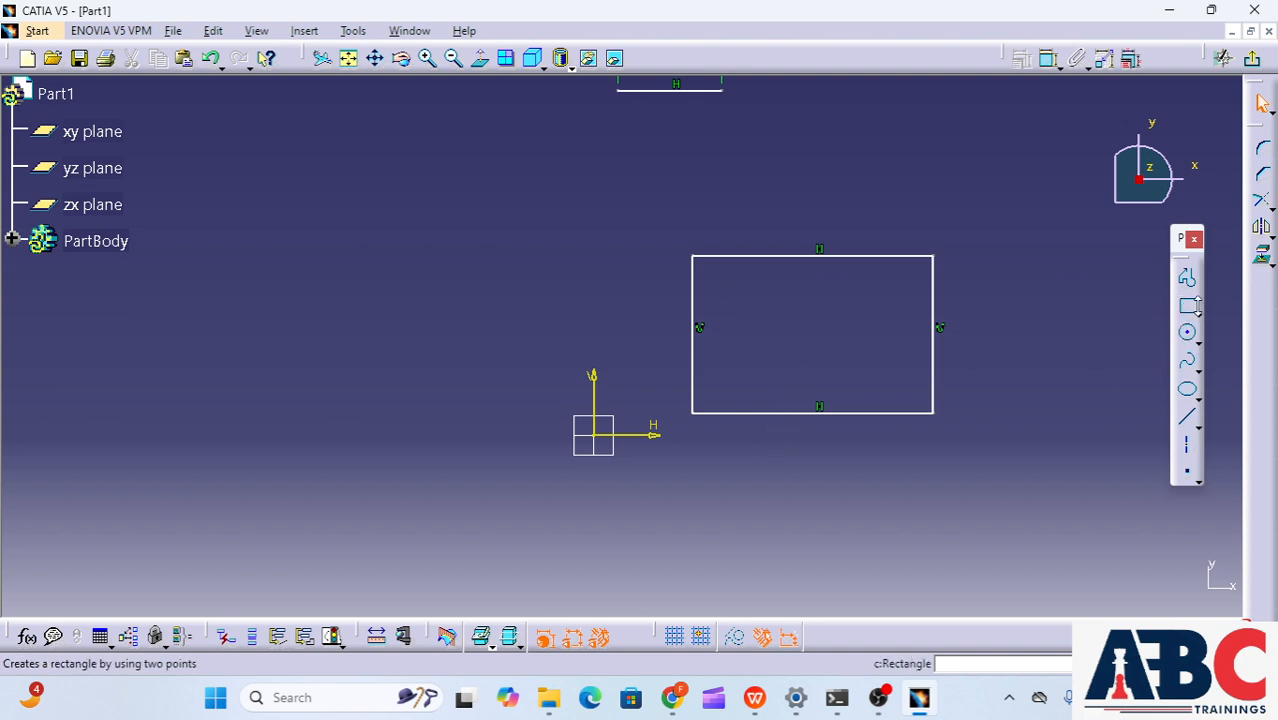
Draw an oriented rectangle left of the origin with a horizontal base about 110 mm long, starting at about H -153 mm, V -27 mm
left_click(1196, 312)
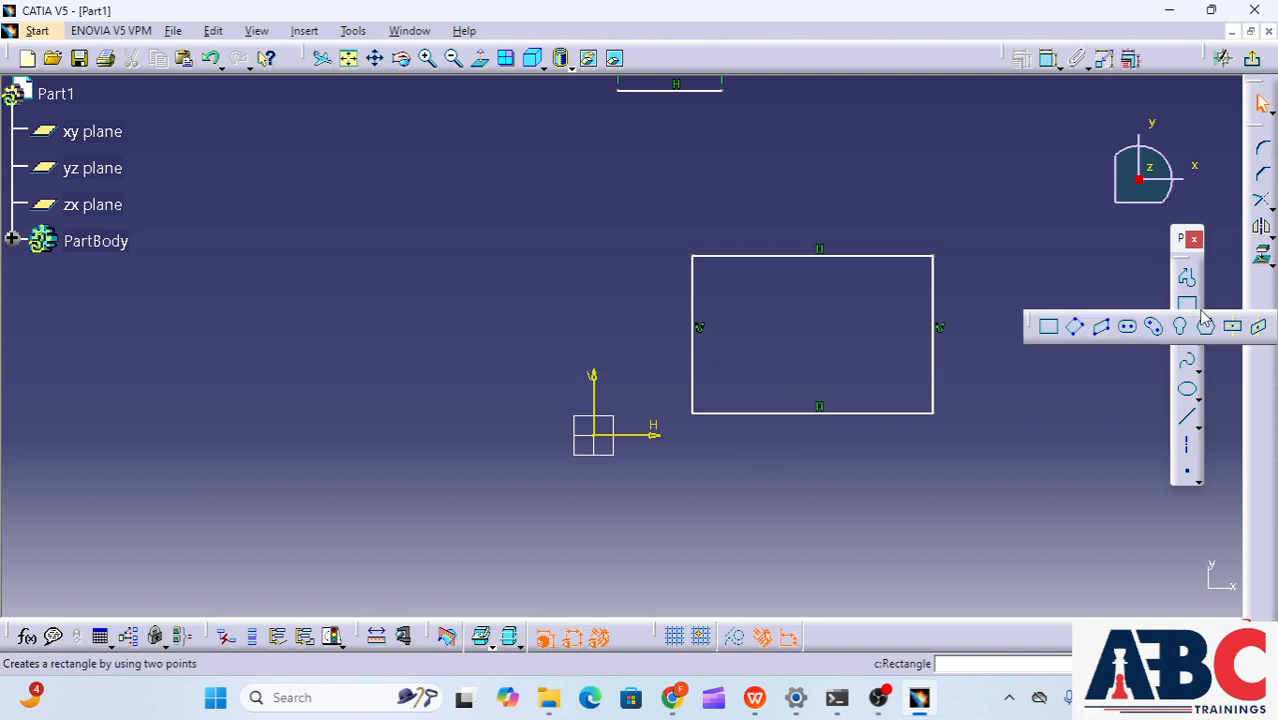
left_click(1081, 330)
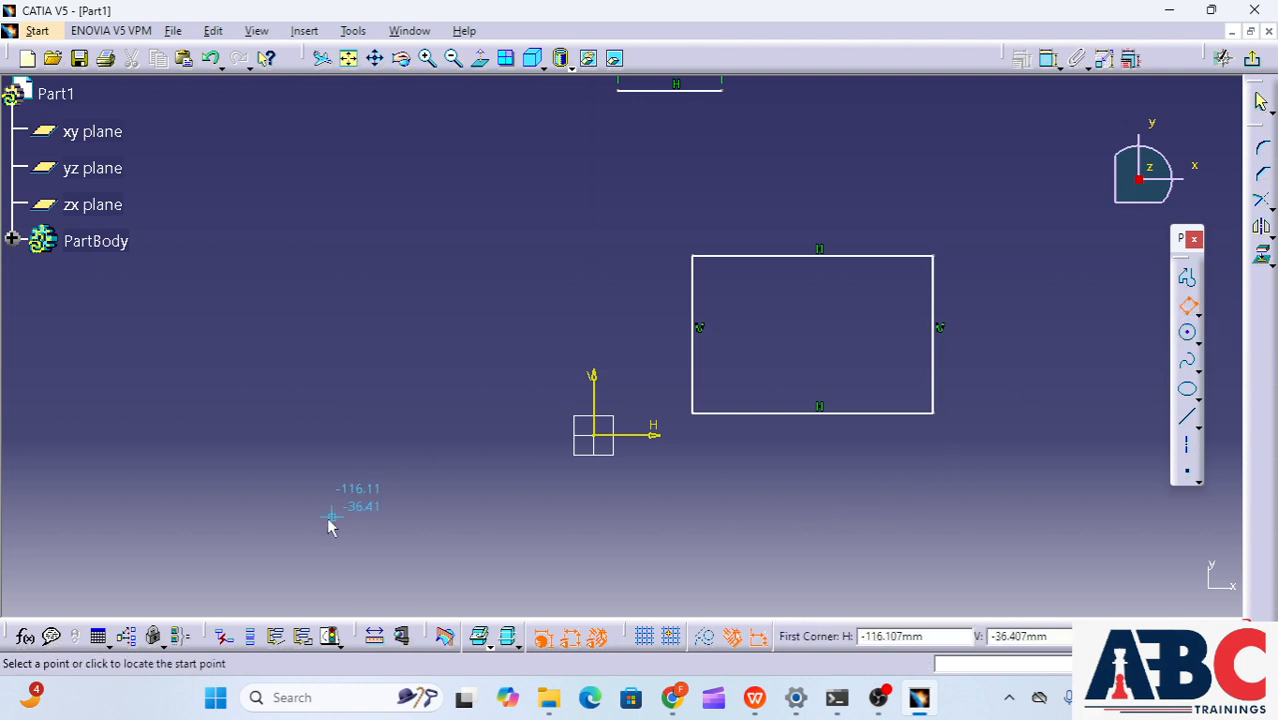
left_click(249, 495)
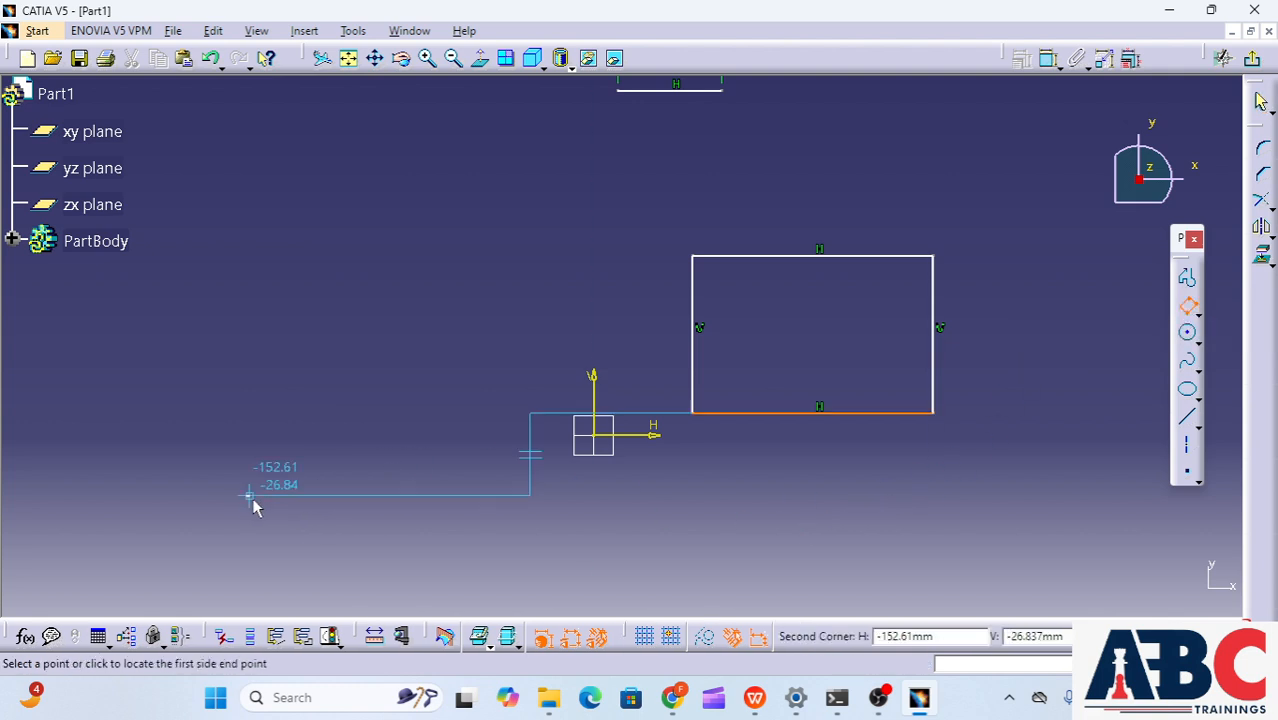
left_click(499, 495)
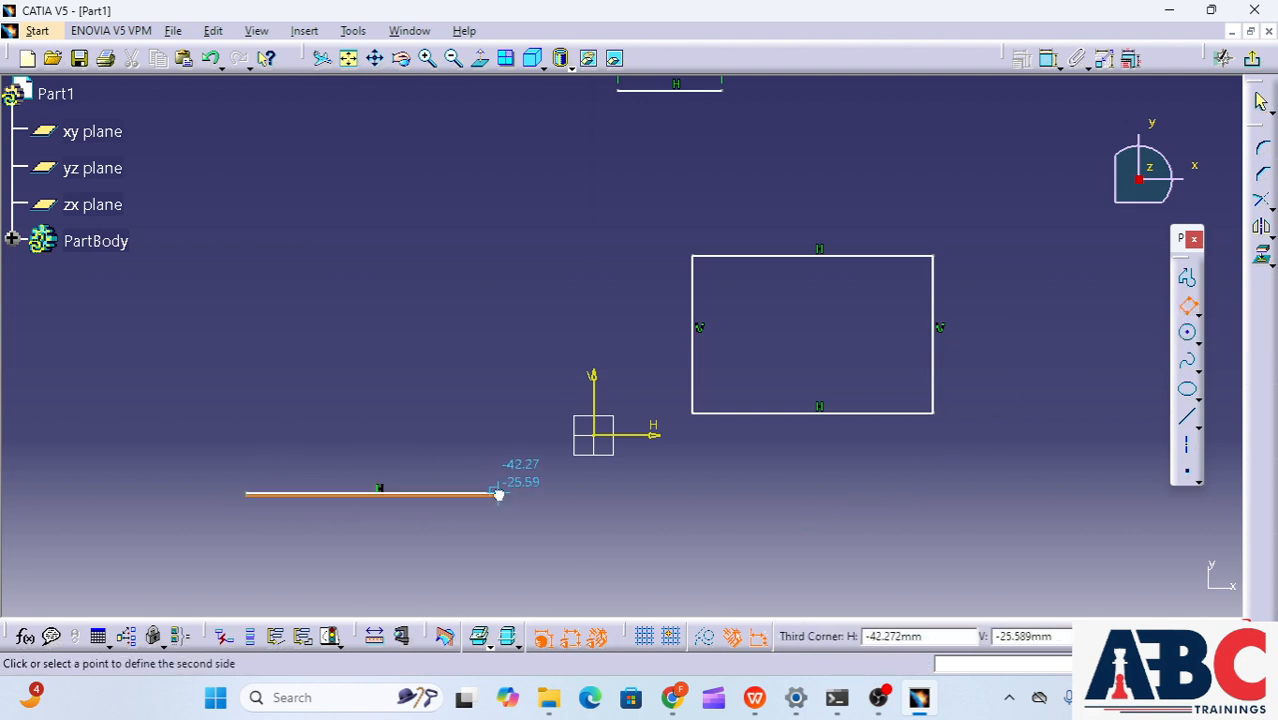
left_click(510, 340)
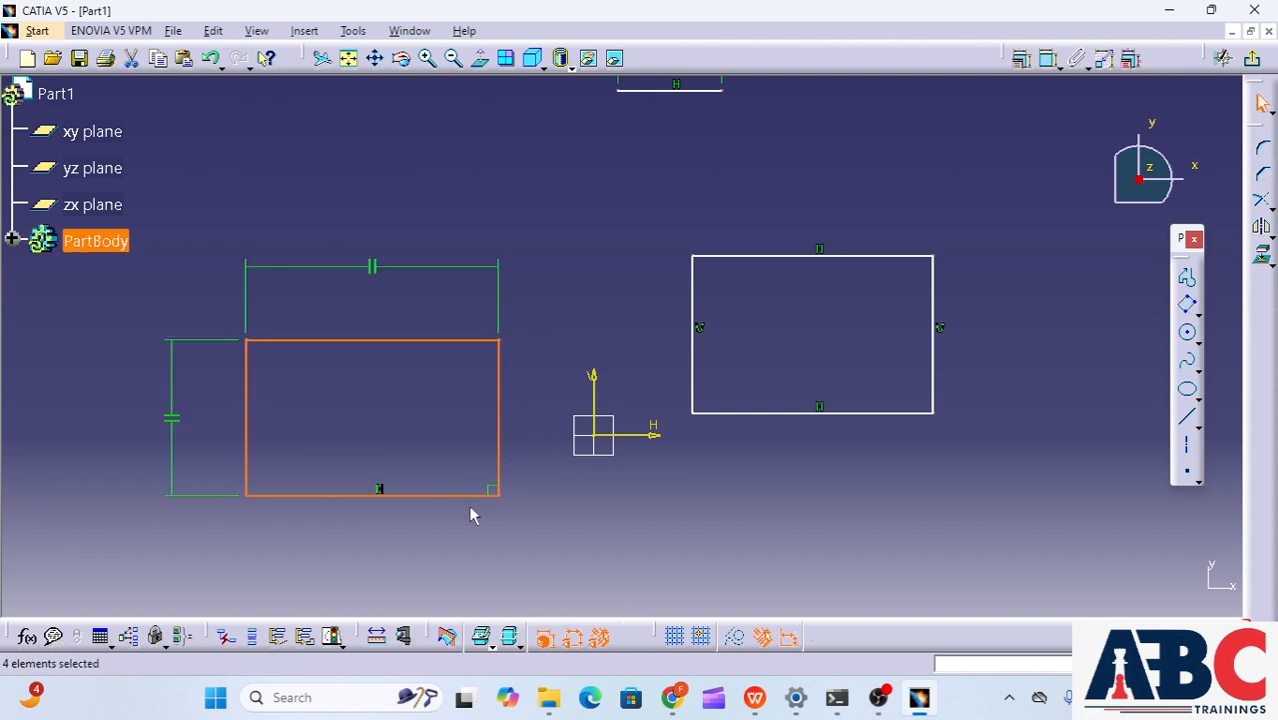
left_click(462, 539)
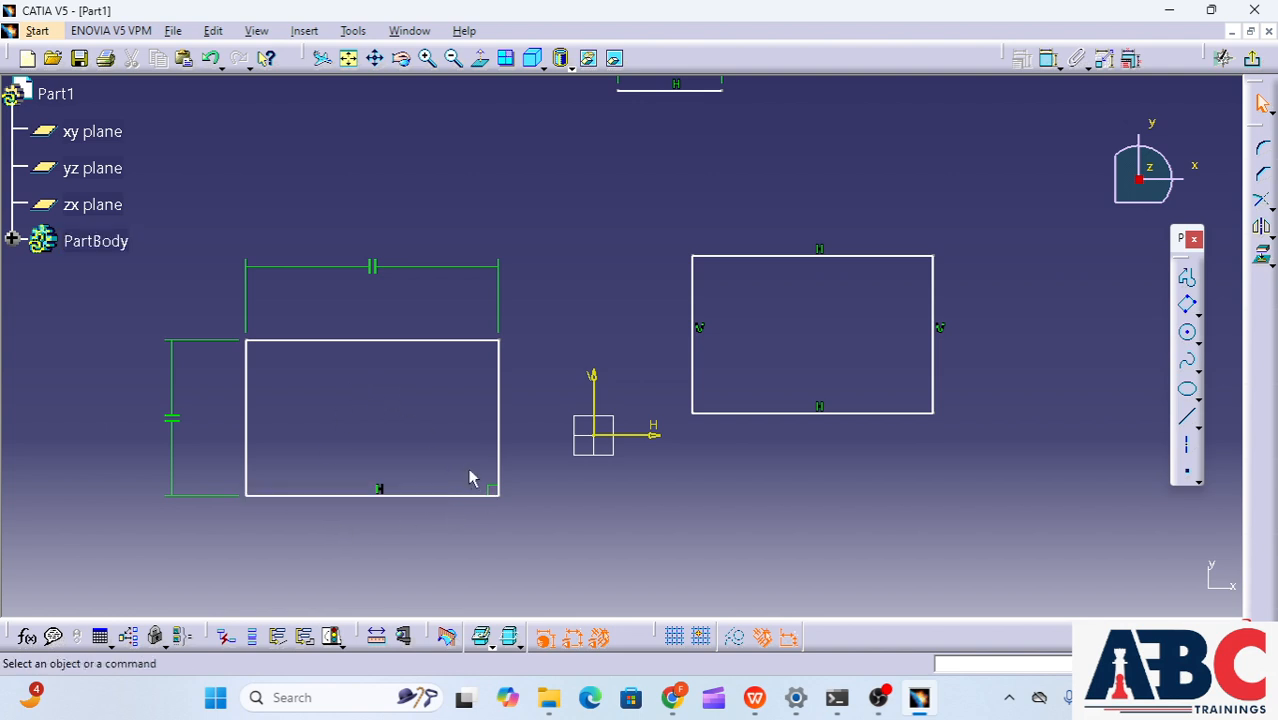
Draw a tilted parallelogram below and right of the first rectangle, starting at about H 210 mm, V -19 mm
left_click(1198, 314)
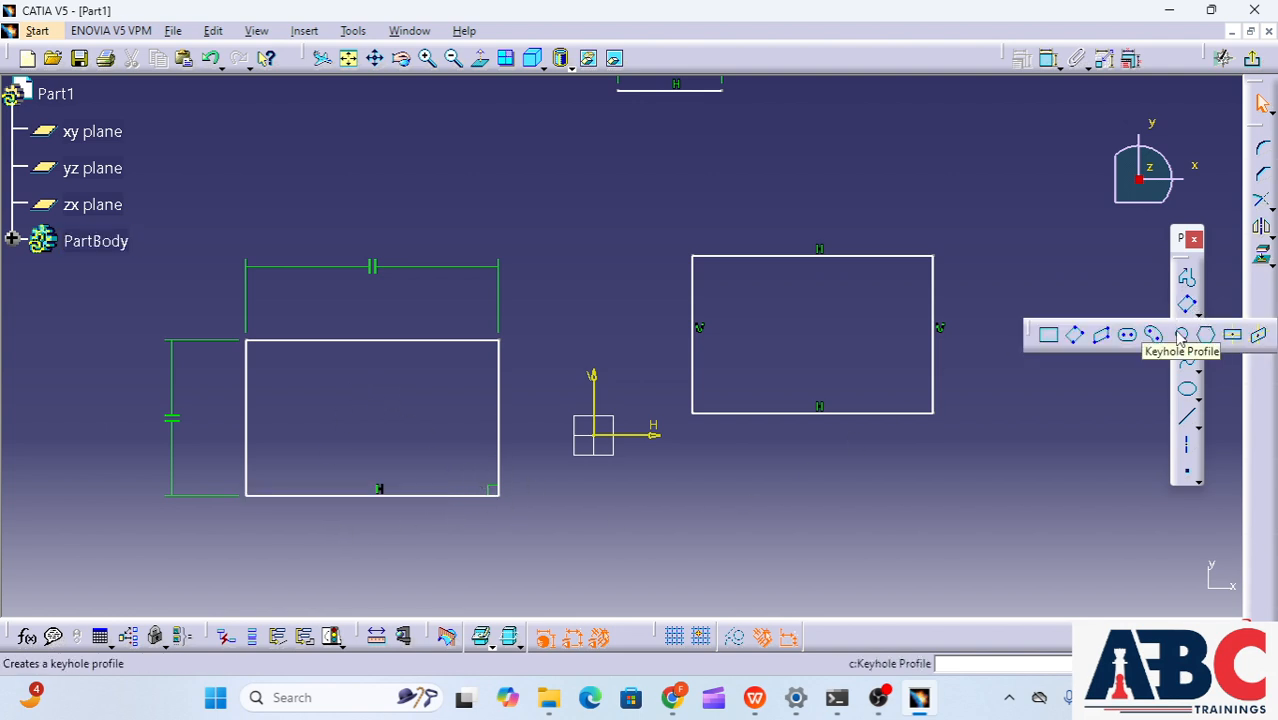
left_click(1102, 338)
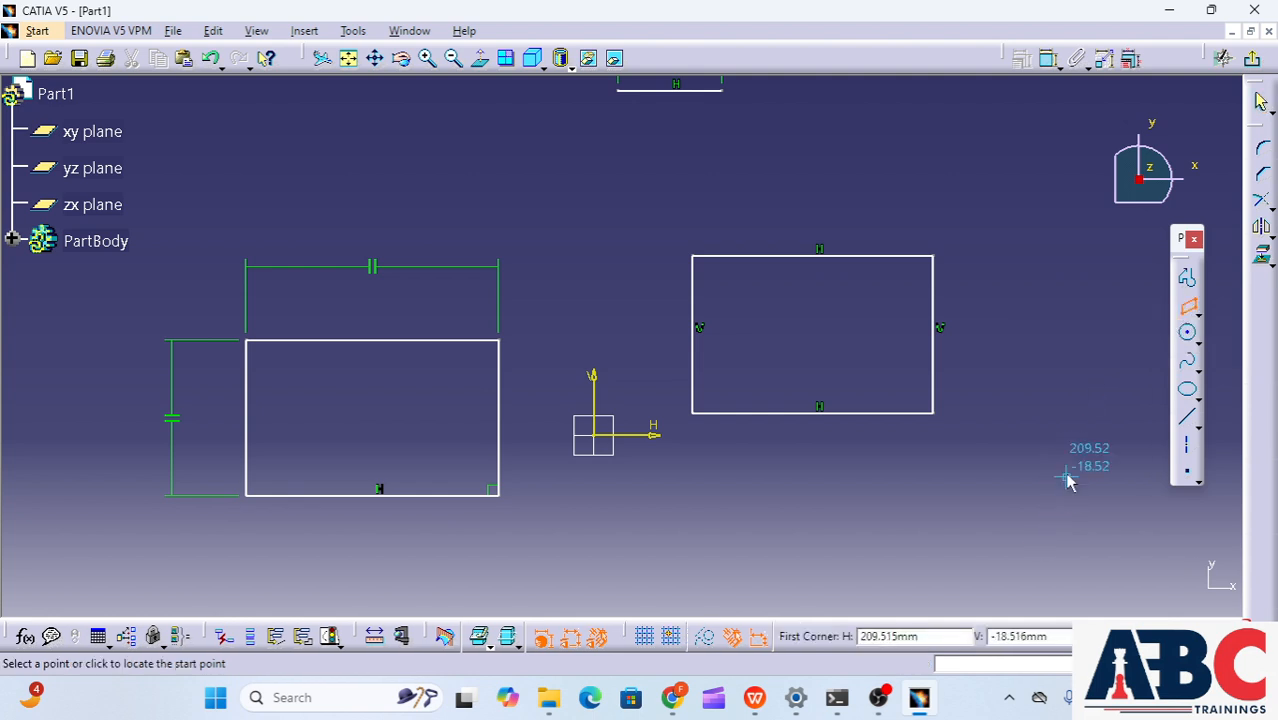
left_click(1073, 475)
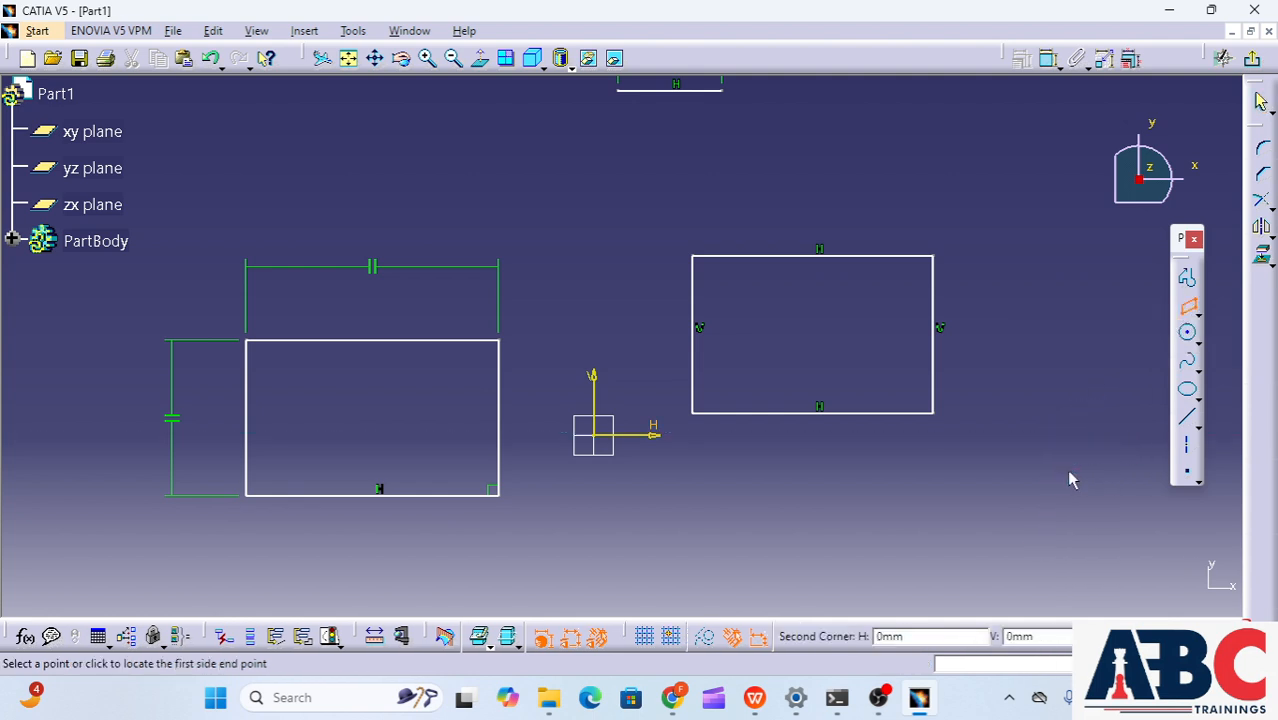
left_click(968, 575)
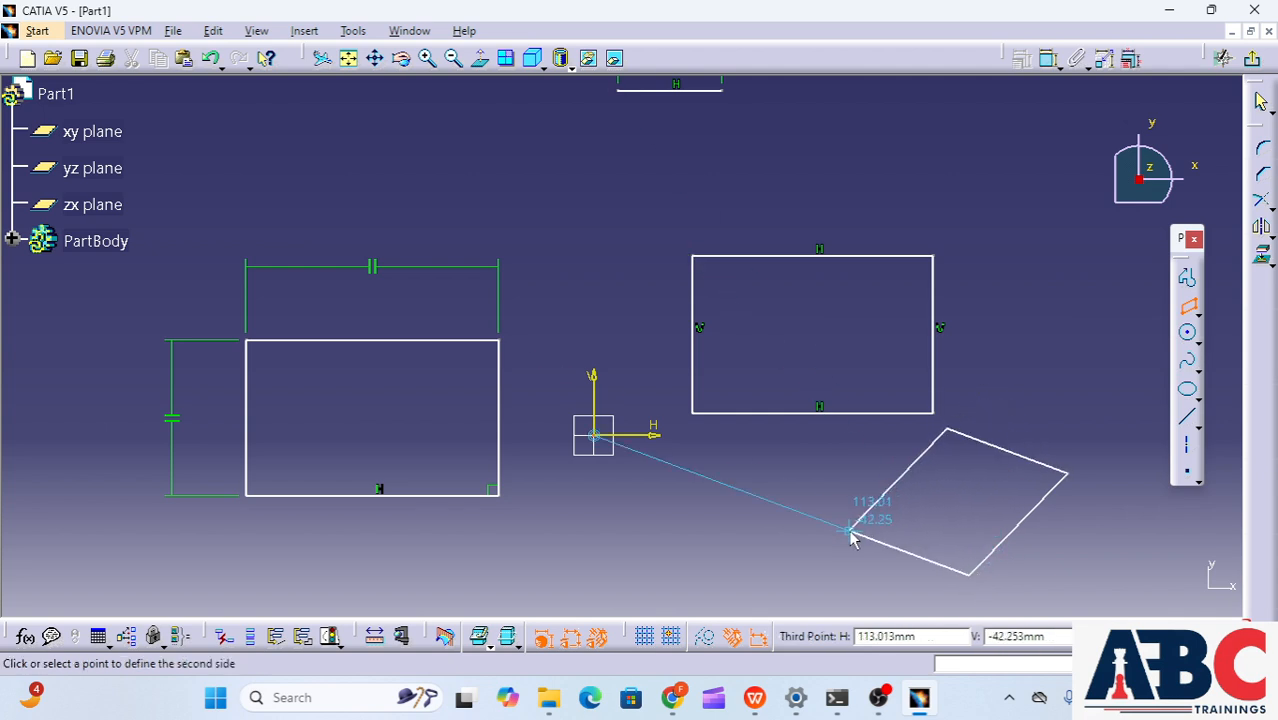
left_click(905, 490)
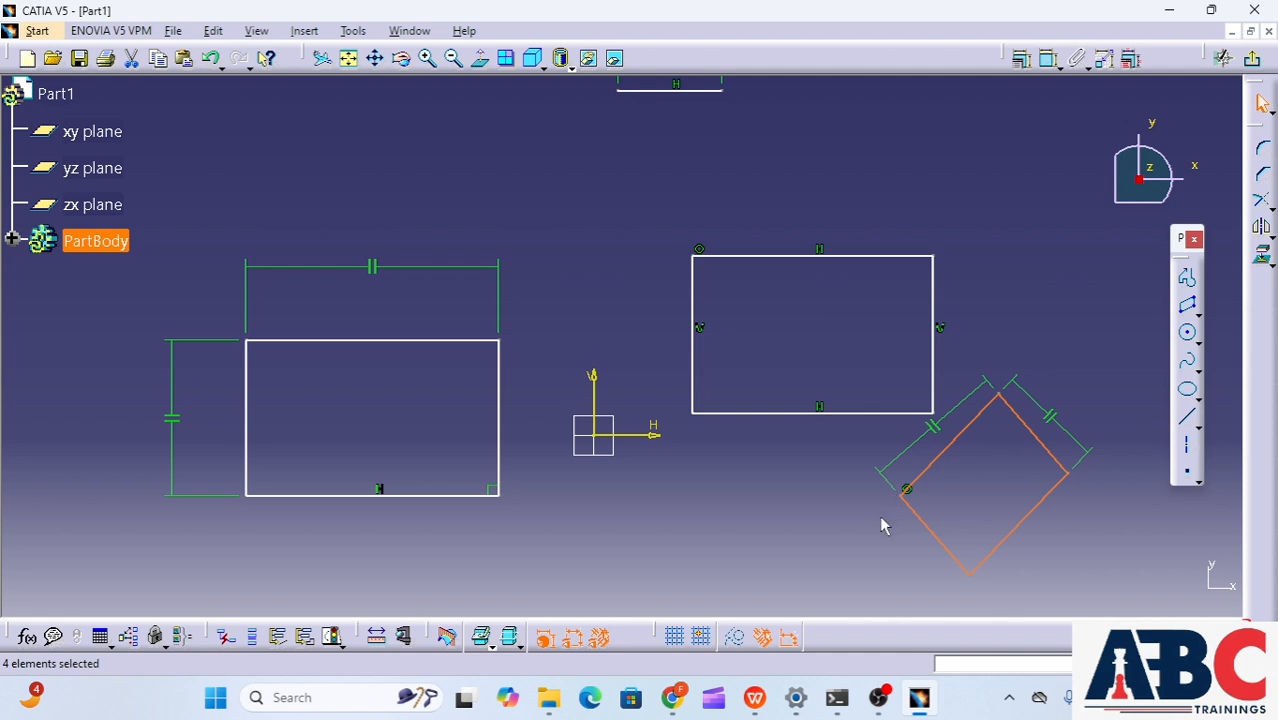
Draw a nearly horizontal elongated hole with a radius of about 20 mm in the empty area below the oriented rectangle
left_click(1197, 314)
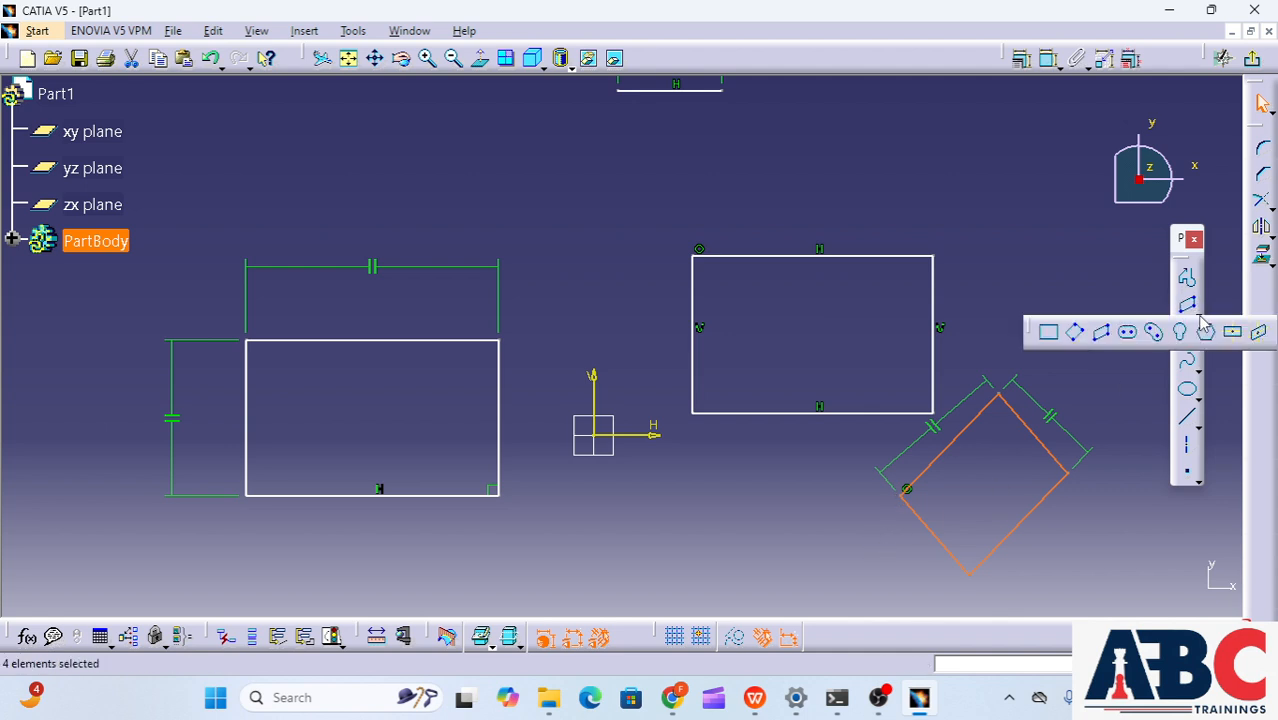
left_click(1128, 334)
mouse_move(707, 442)
middle_mouse_down()
mouse_move(910, 213)
mouse_move(873, 180)
middle_mouse_up()
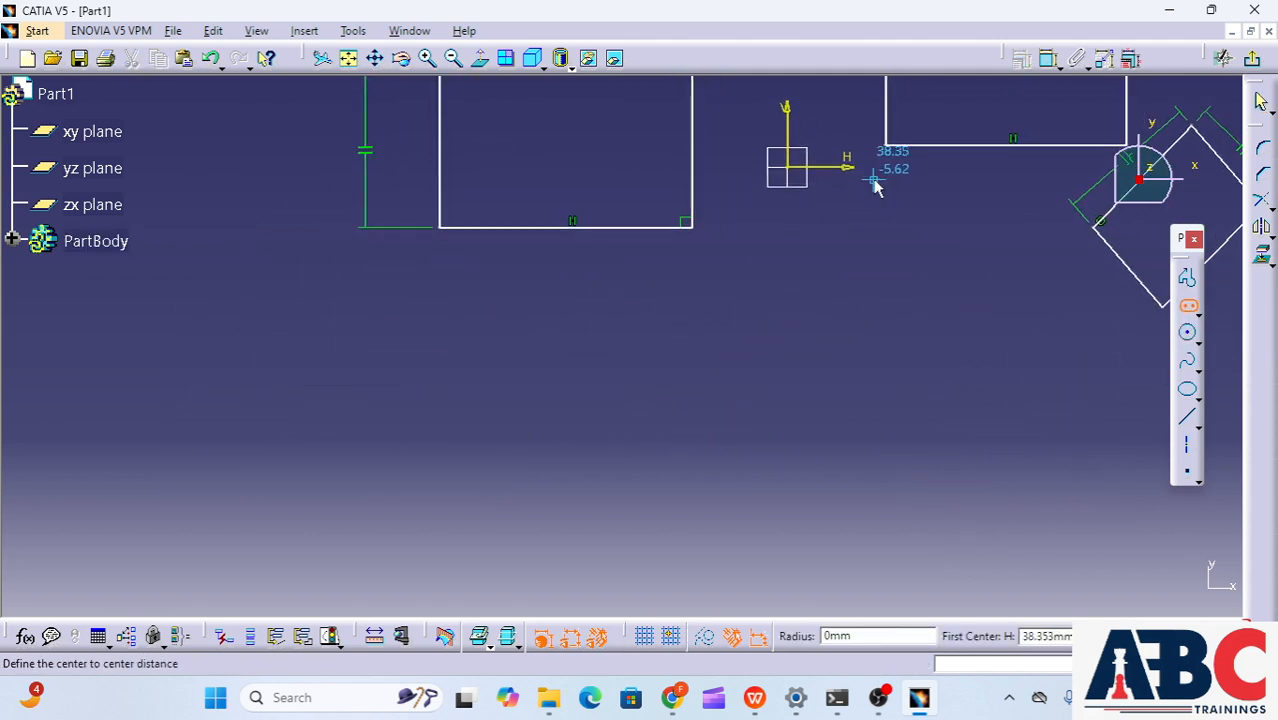
left_click(478, 474)
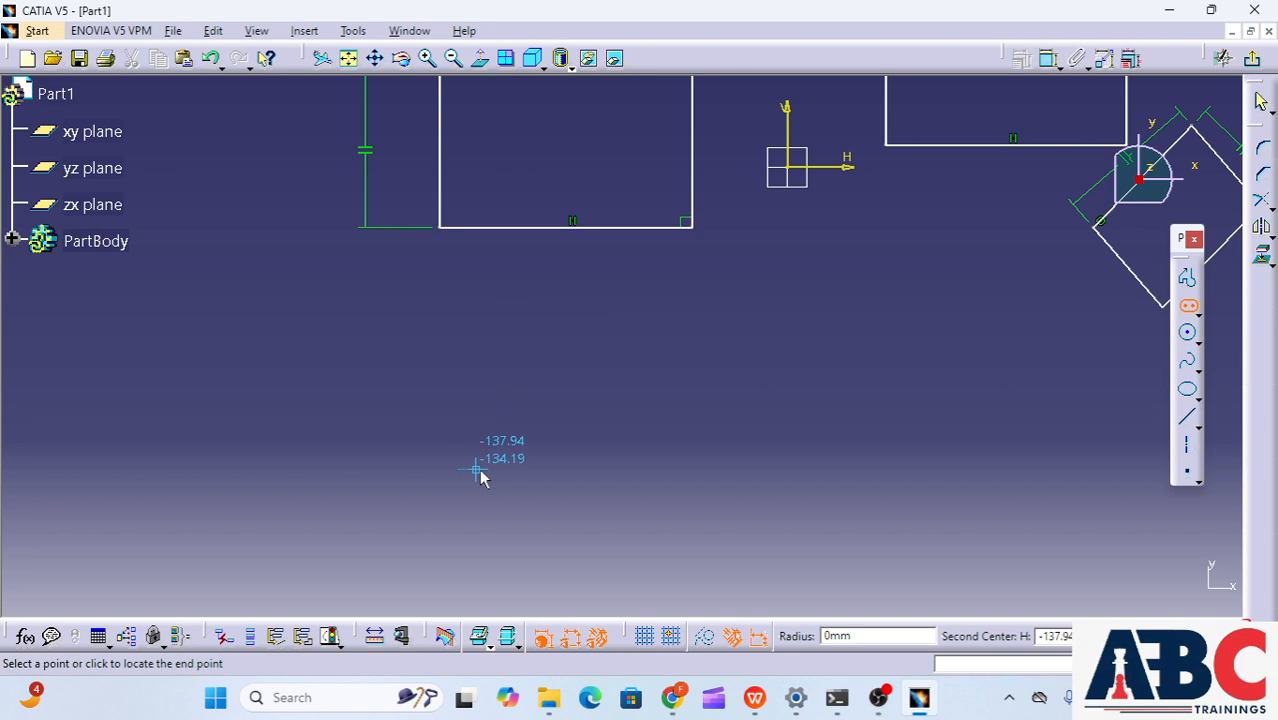
left_click(713, 467)
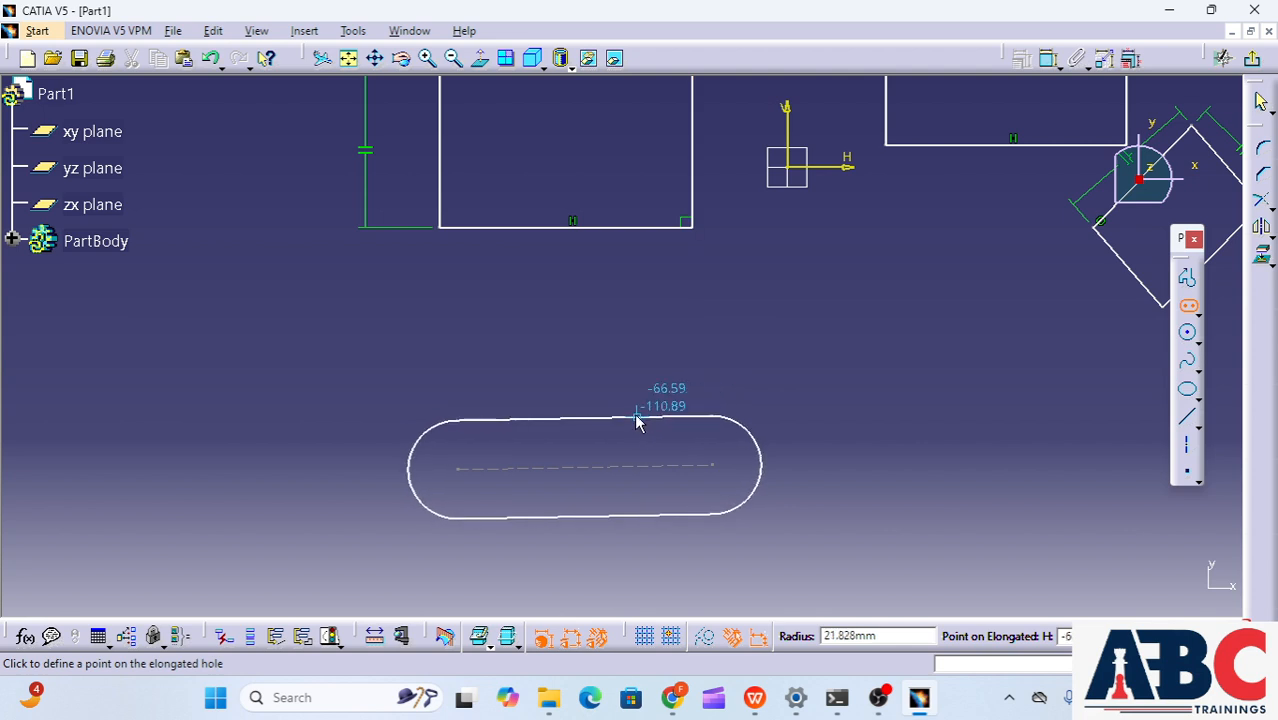
left_click(644, 427)
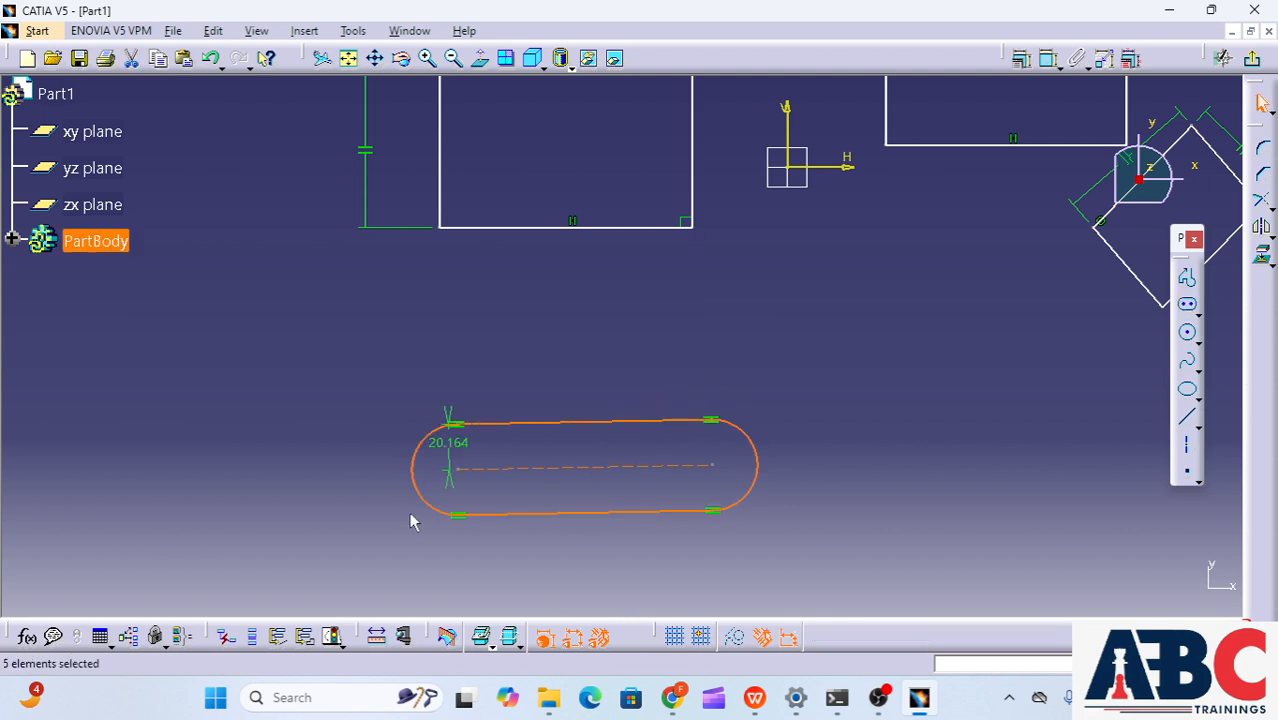
left_click(960, 385)
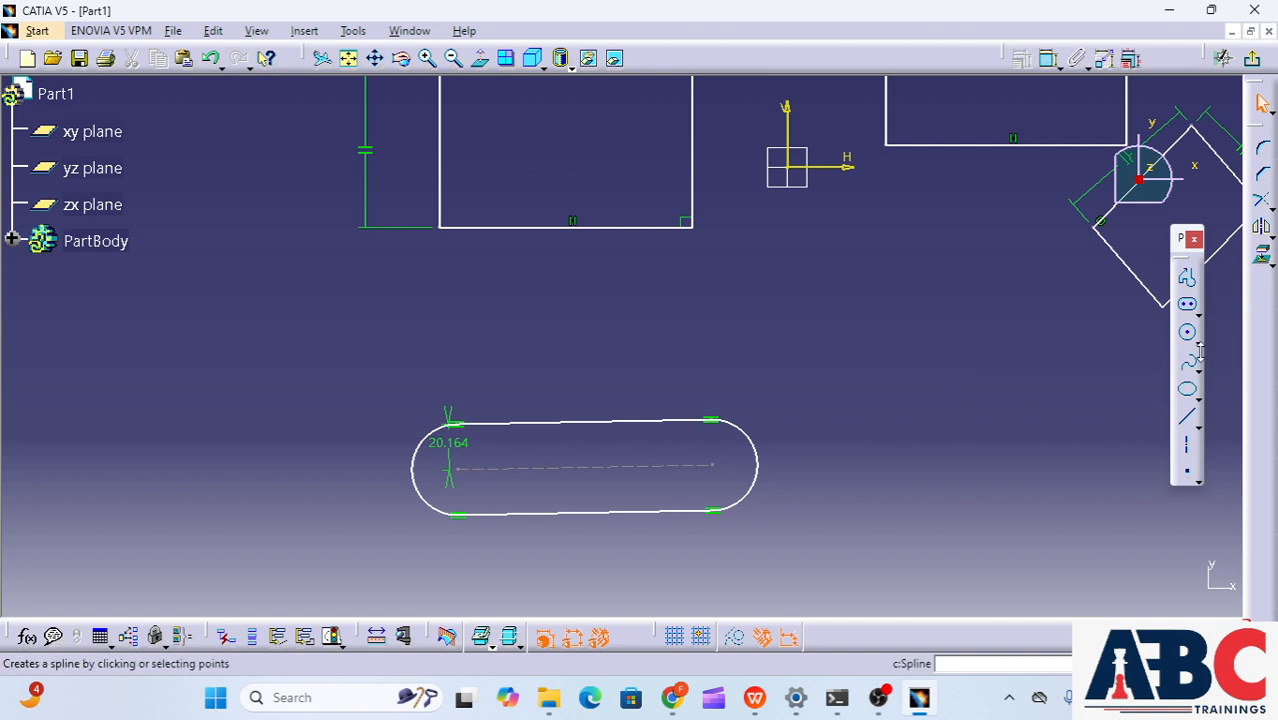
Draw an upright keyhole profile right of the elongated hole, with a small radius of about 13 mm and a large radius of about 33 mm
left_click(1200, 316)
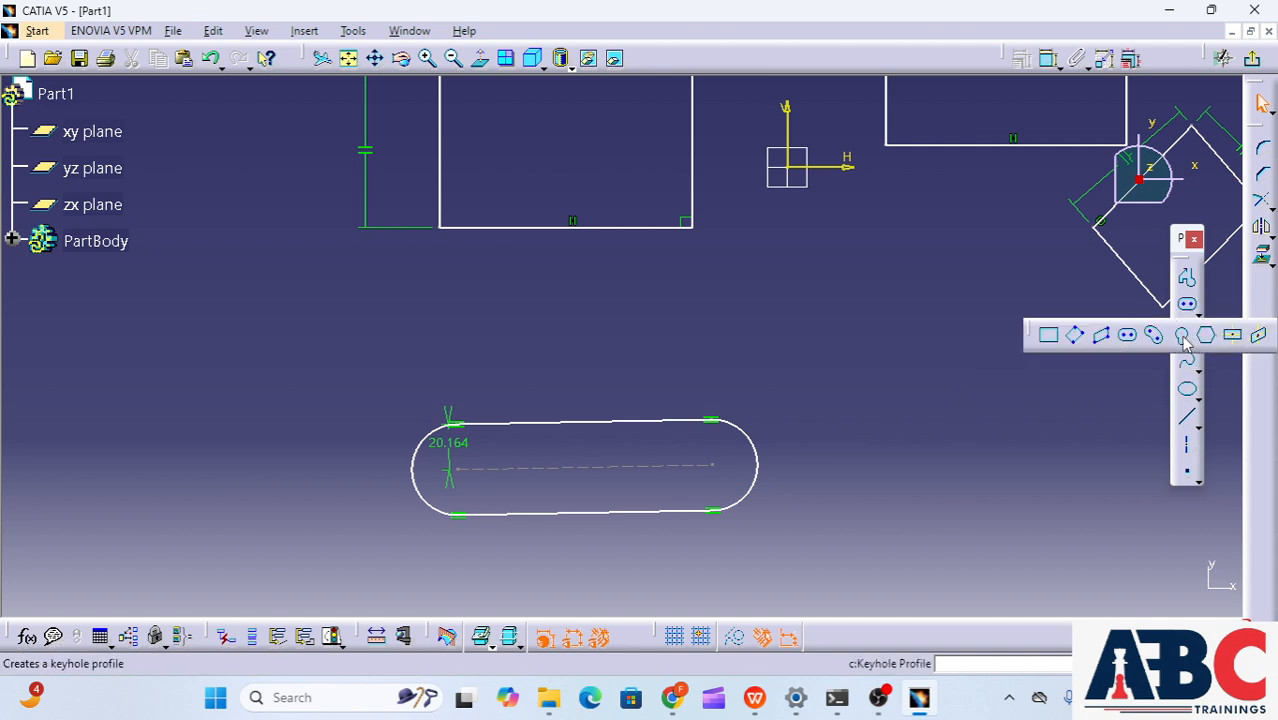
left_click(1183, 340)
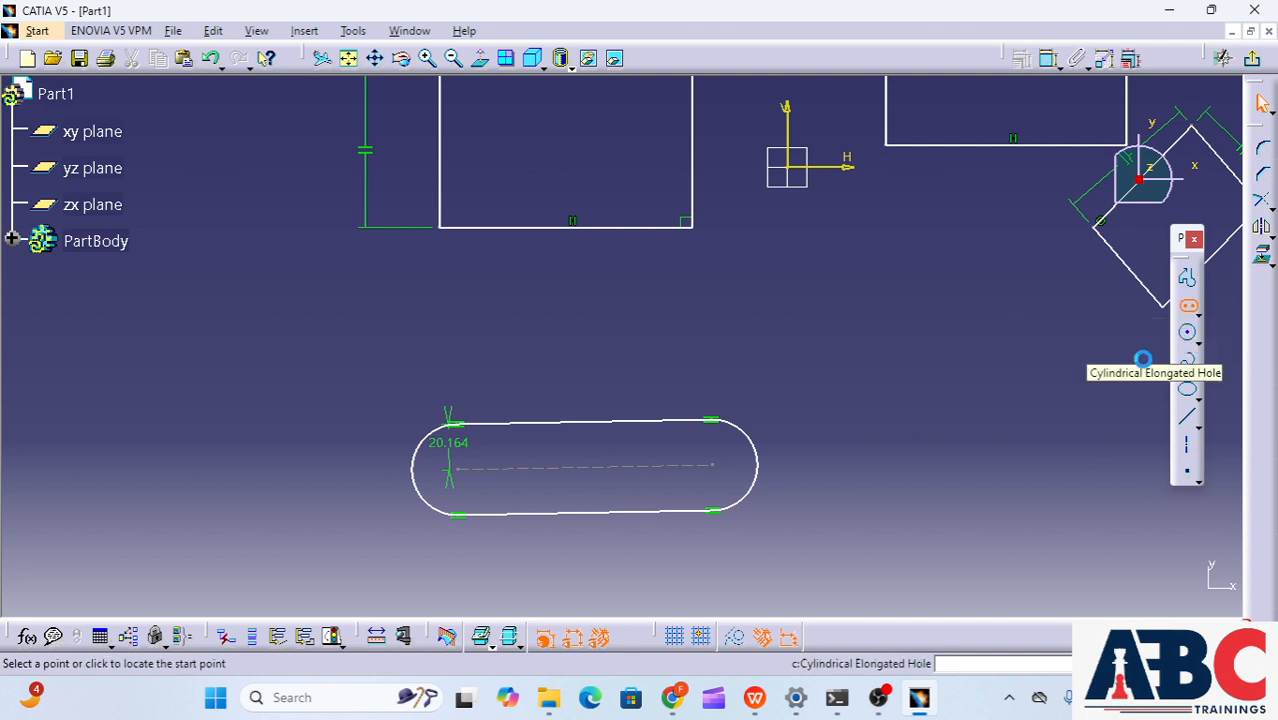
left_click(968, 546)
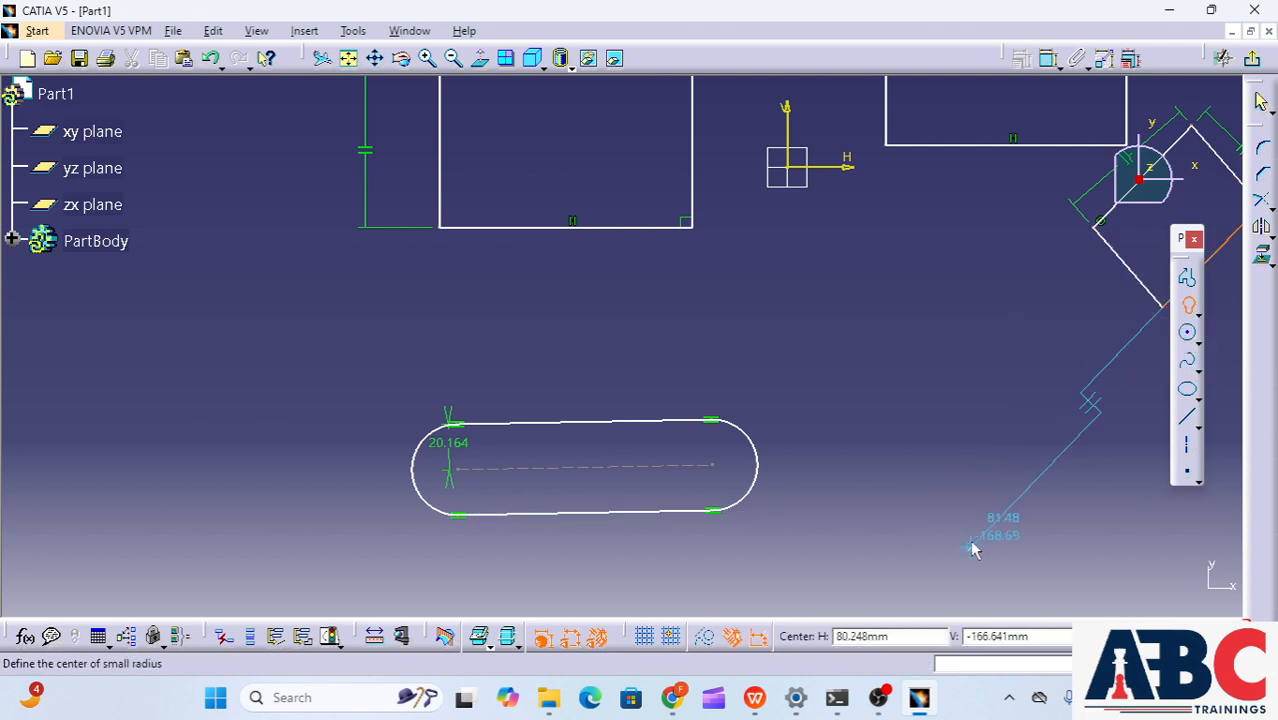
left_click(966, 402)
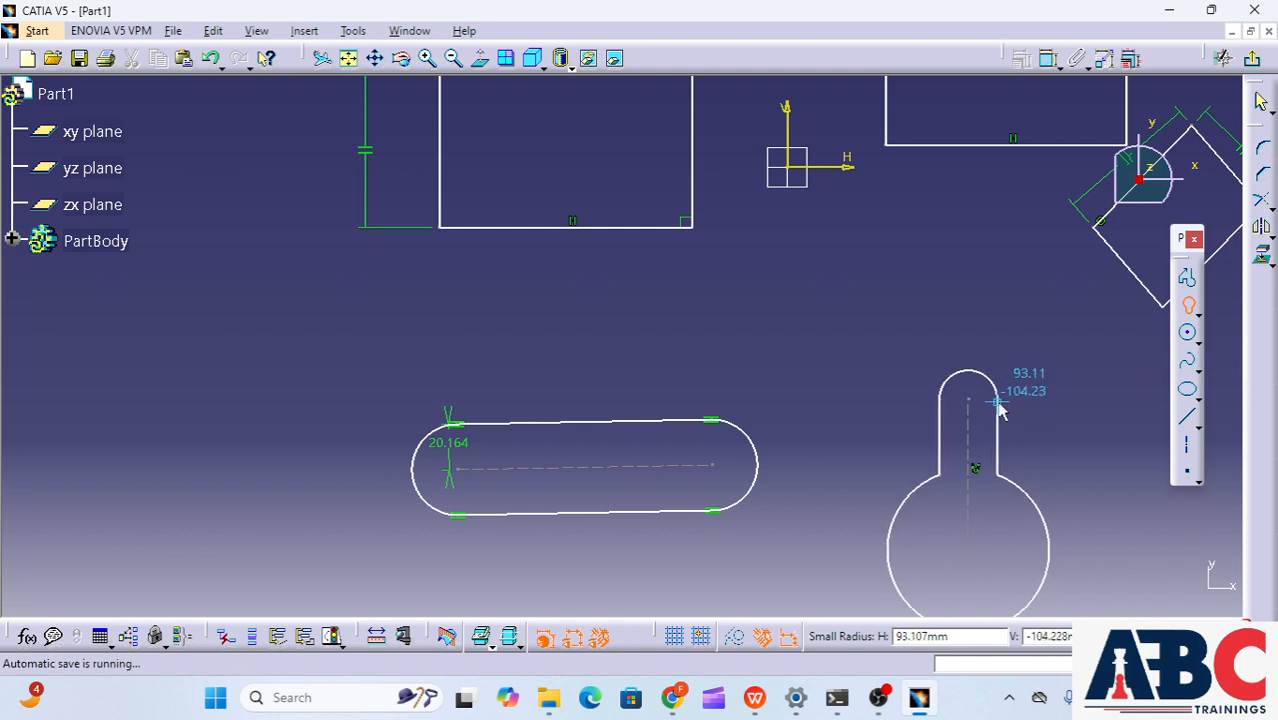
left_click(998, 403)
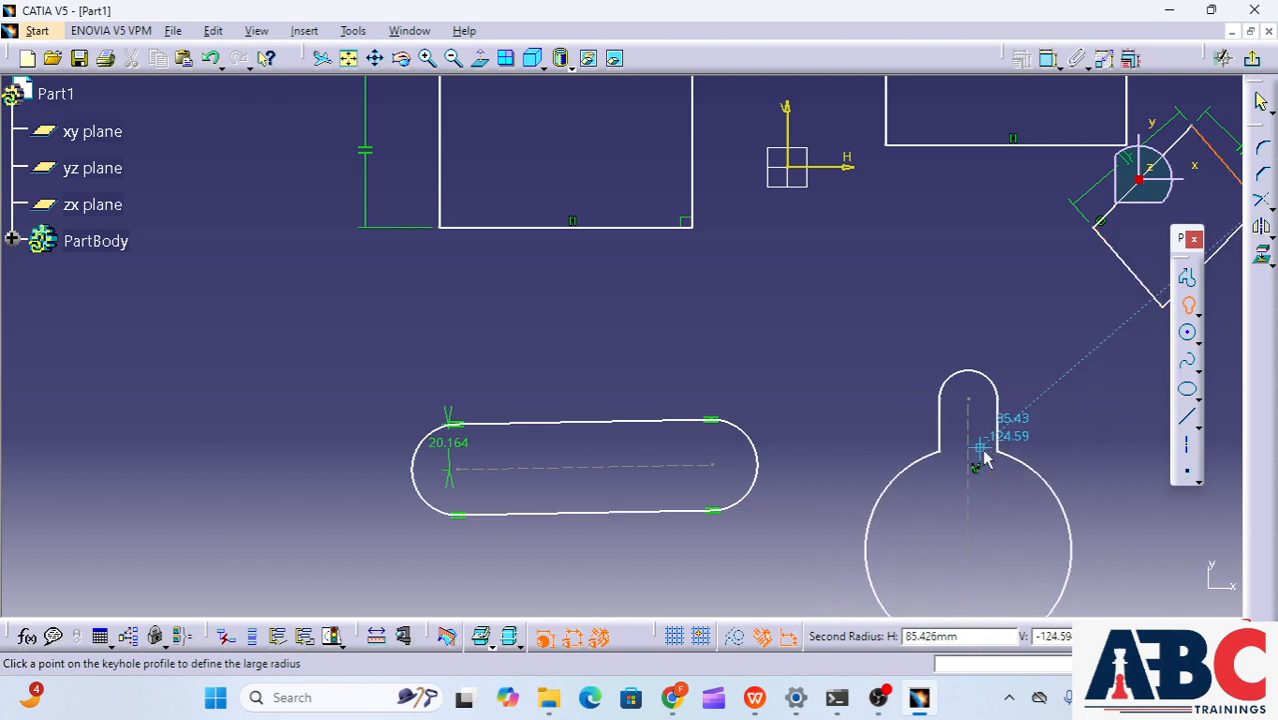
left_click(986, 484)
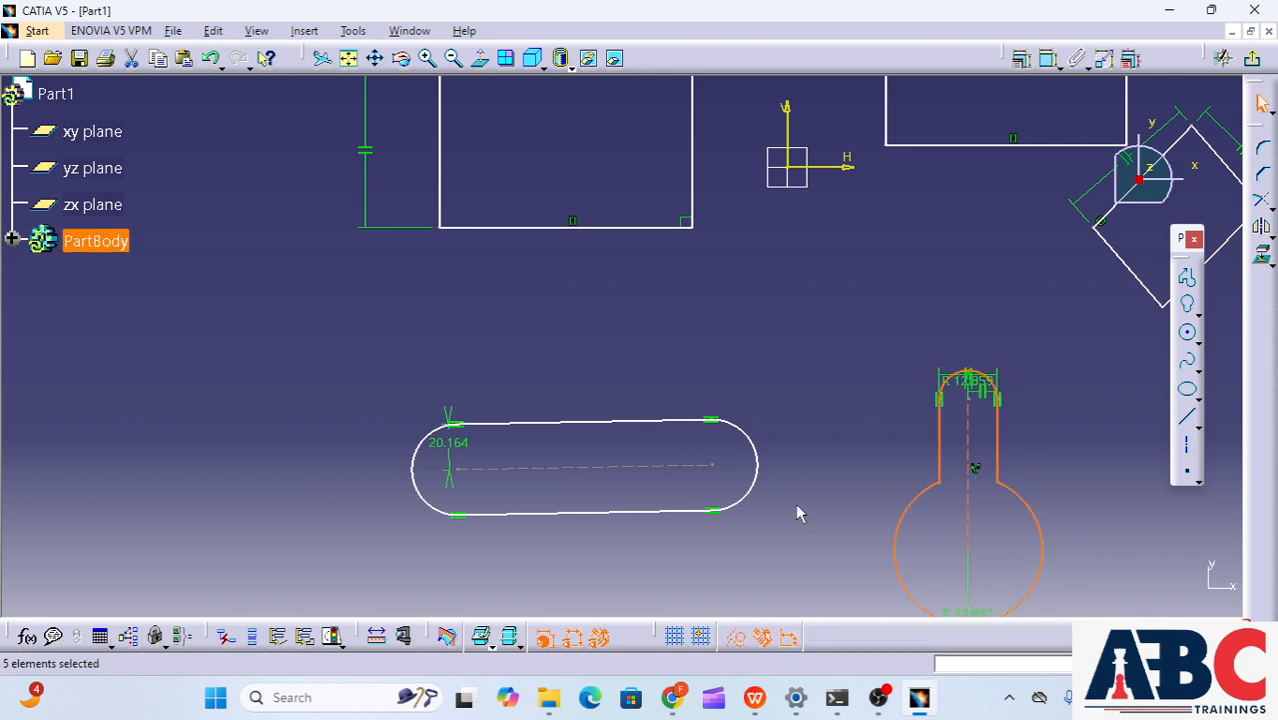
middle_click_drag(955, 415, 960, 325)
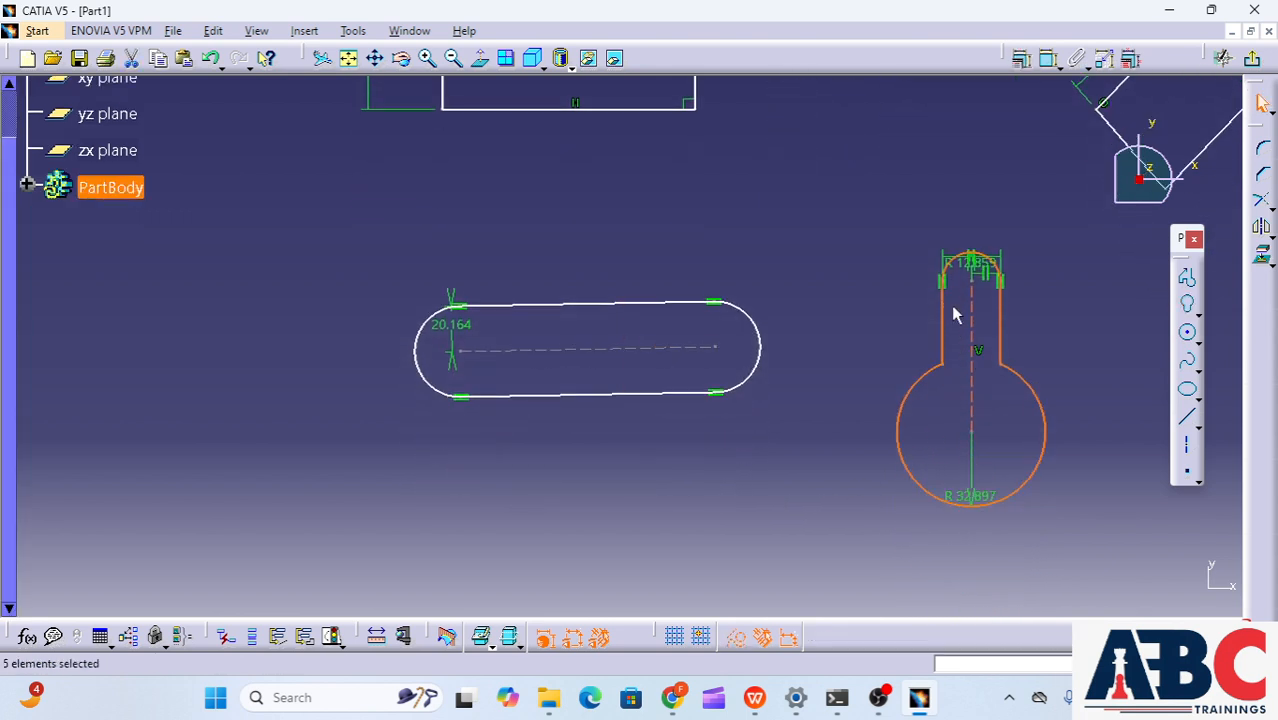
Draw a hexagon in the empty area below and left of the elongated hole, its defining side point at about H -228 mm, V -208 mm
left_click(1198, 310)
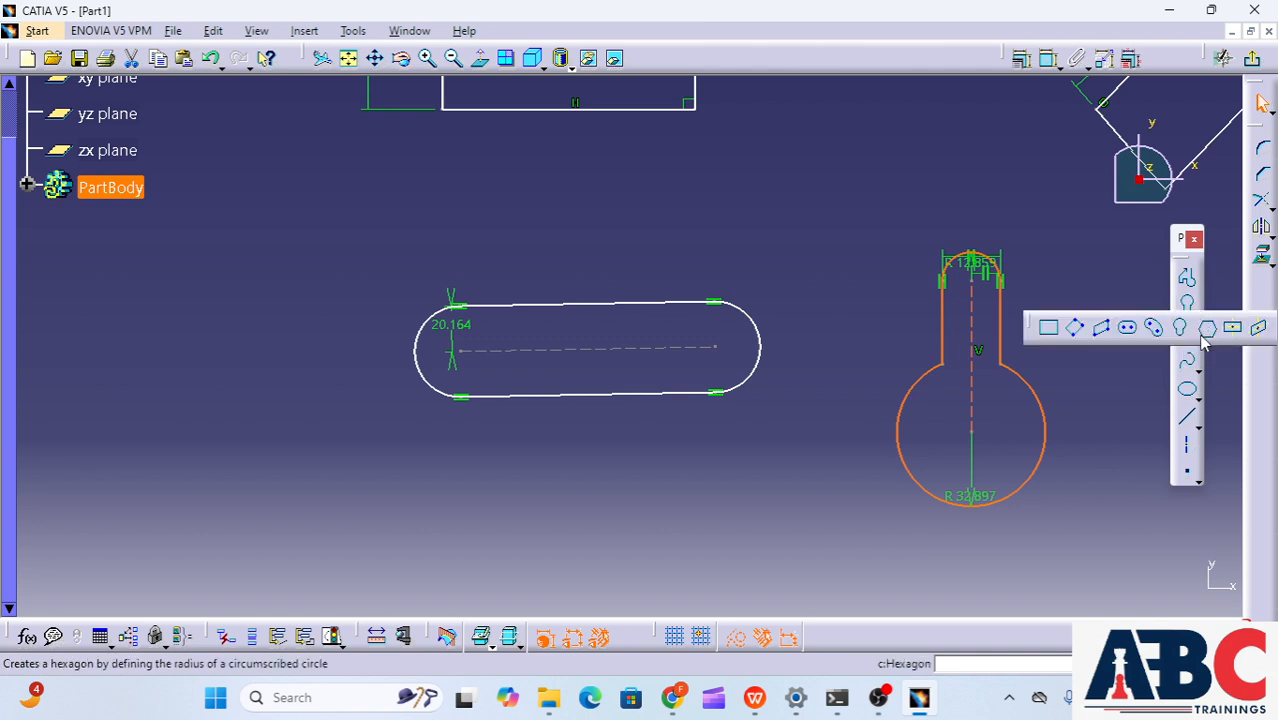
left_click(1207, 328)
mouse_move(787, 414)
middle_mouse_down()
mouse_move(915, 342)
mouse_move(1036, 248)
middle_mouse_up()
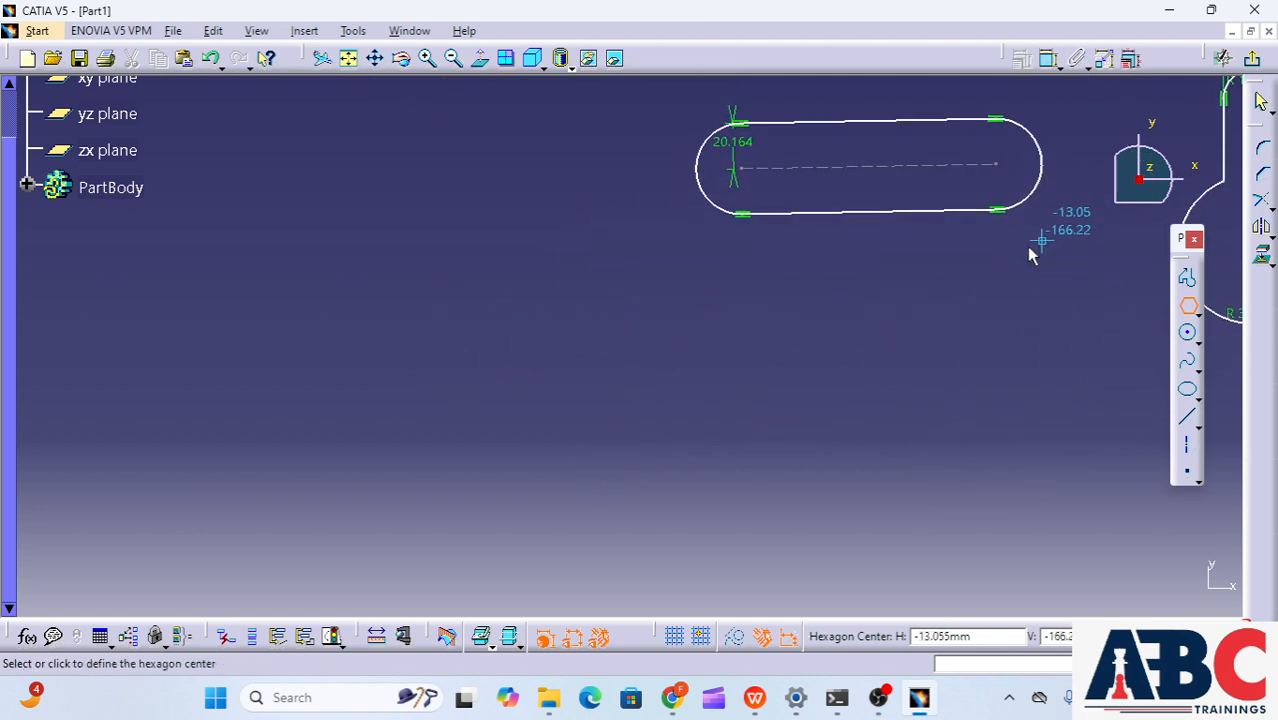
left_click(471, 335)
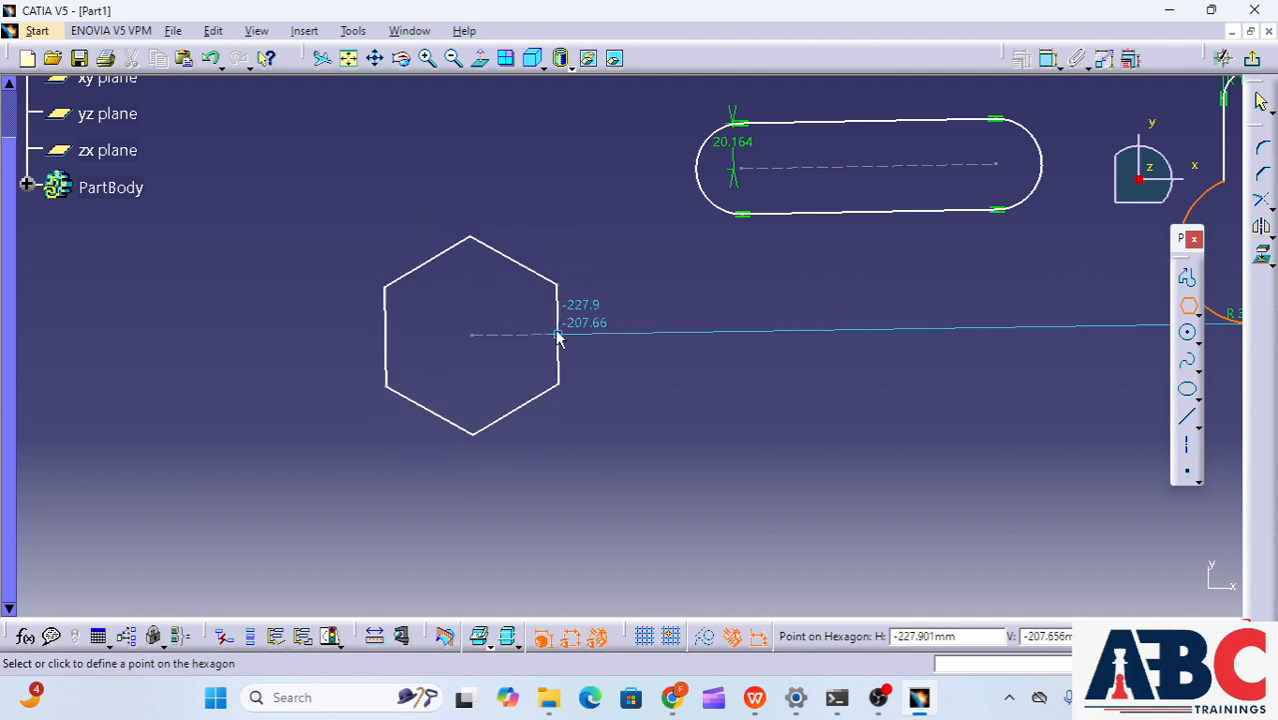
left_click(558, 332)
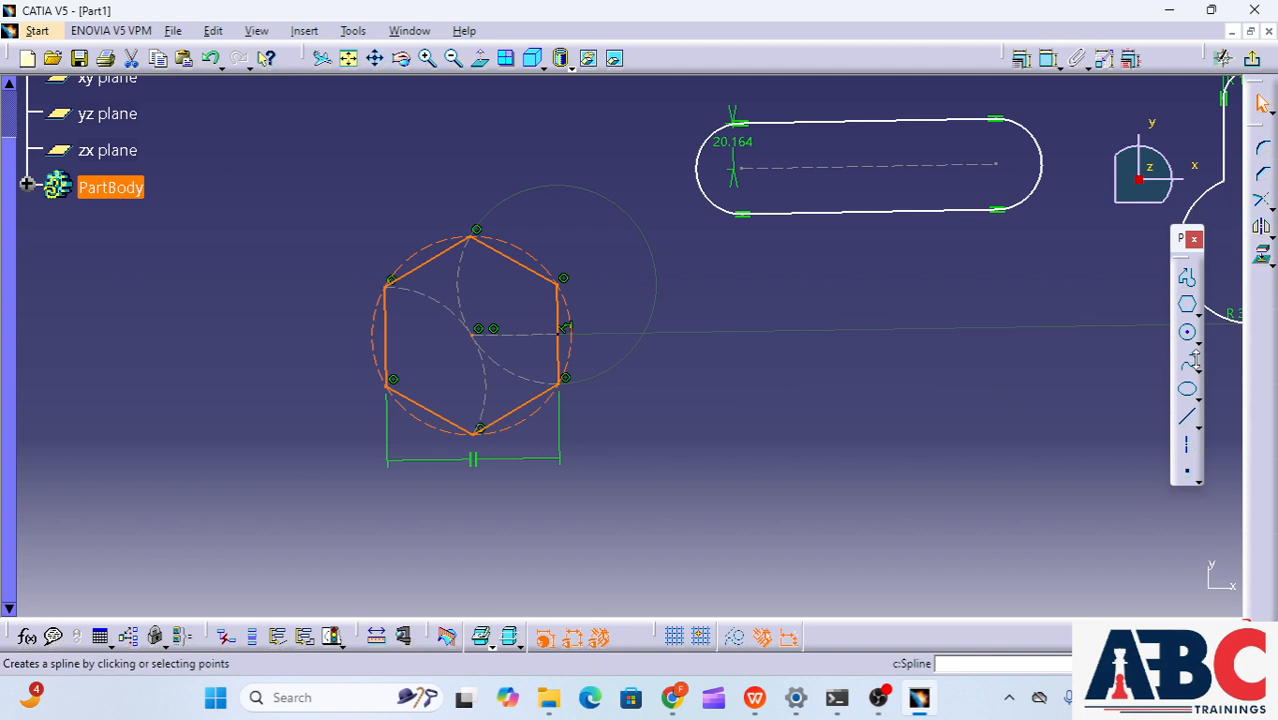
Draw a centered rectangle, slightly wider than tall, to the right of the hexagon and below the elongated hole
left_click(1203, 316)
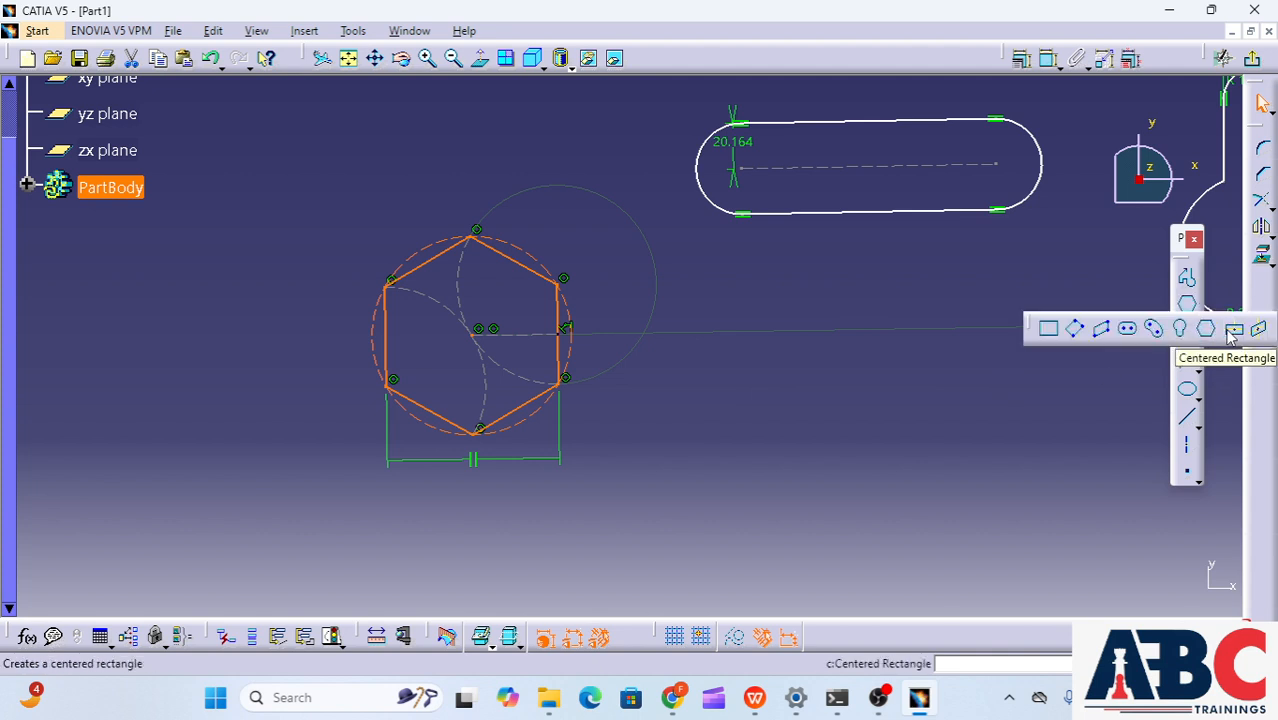
left_click(1232, 330)
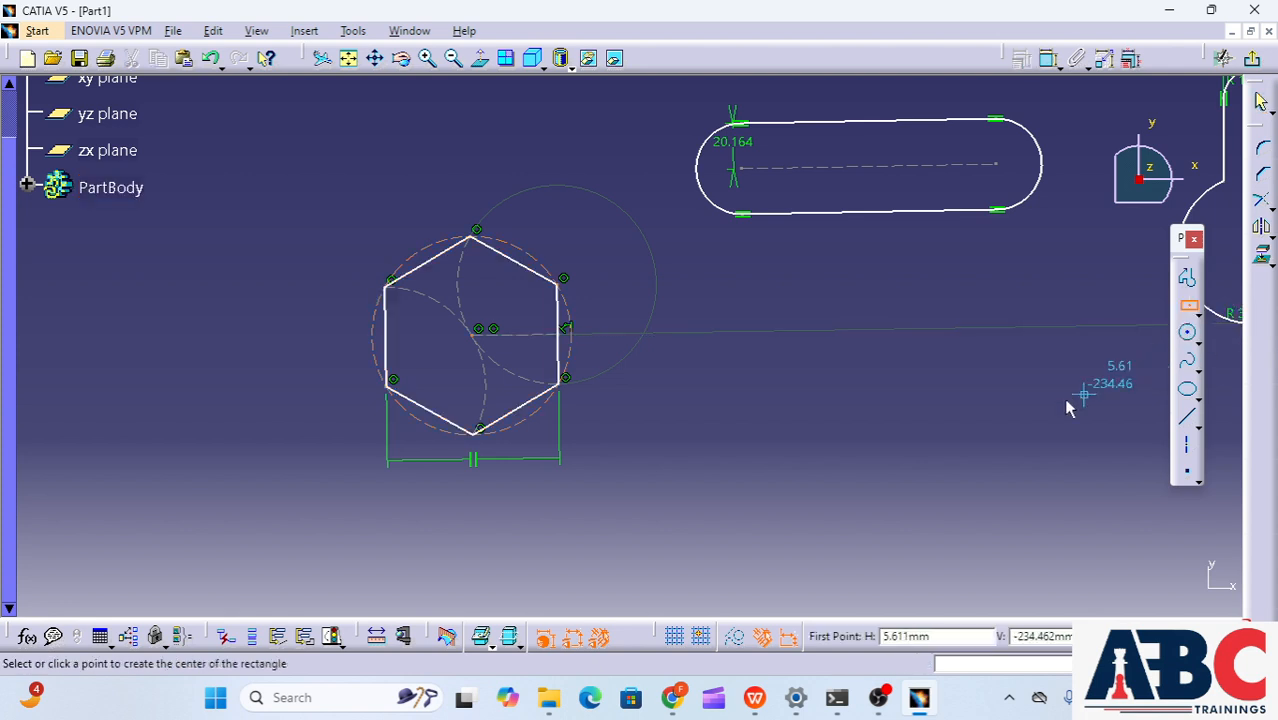
left_click(851, 438)
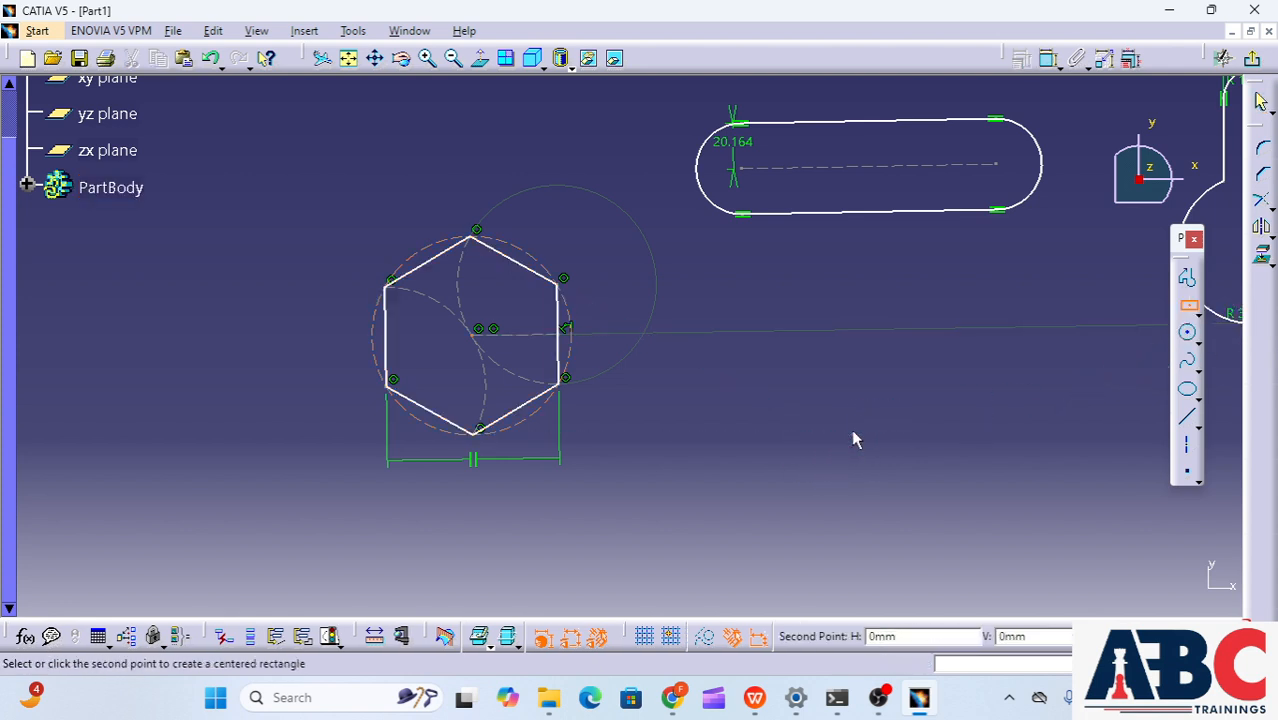
left_click(939, 374)
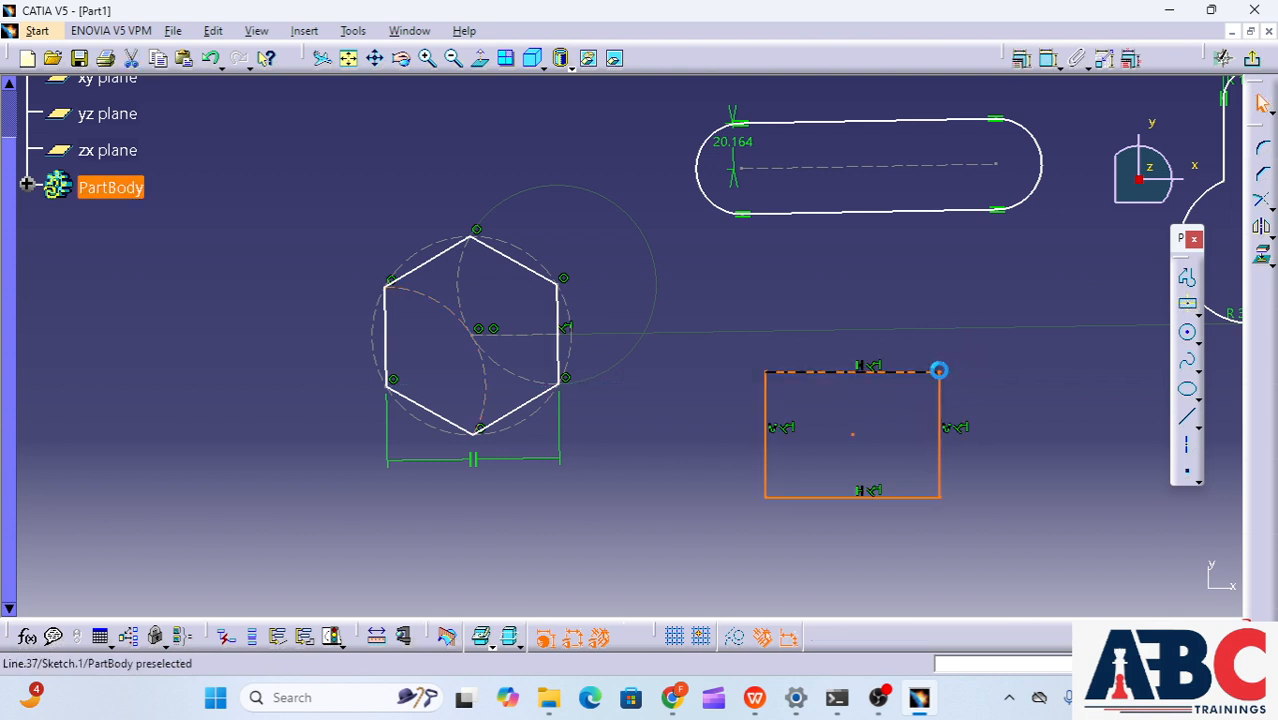
left_click(1005, 527)
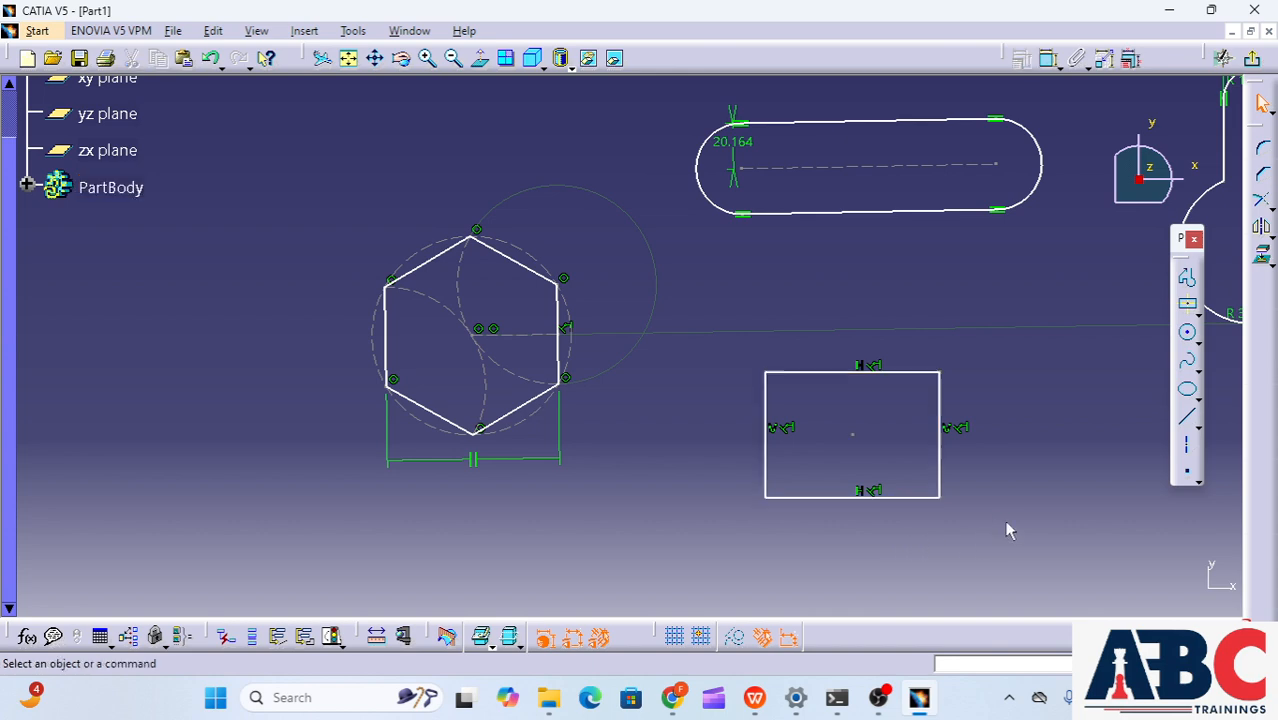
Draw an open V-shaped profile of two joined lines in the empty area below the hexagon
mouse_move(828, 314)
middle_mouse_down()
mouse_move(591, 469)
mouse_move(739, 354)
mouse_move(787, 260)
middle_mouse_up()
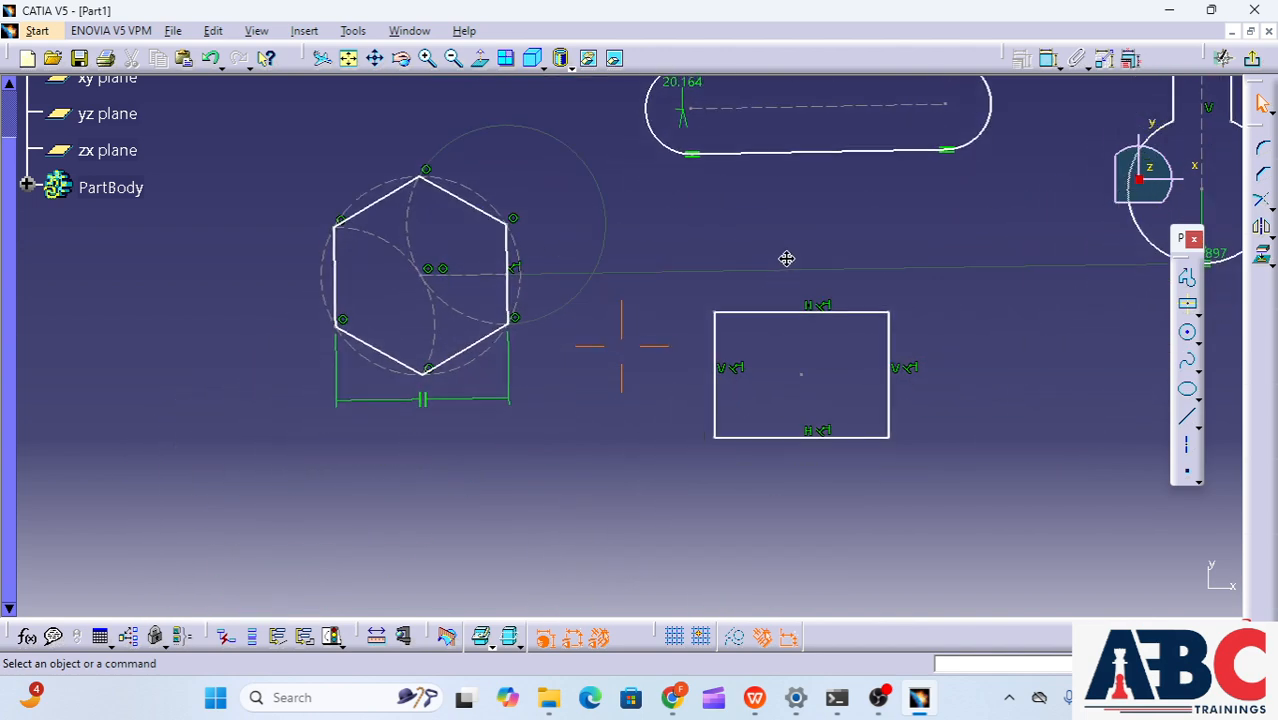
left_click(1198, 314)
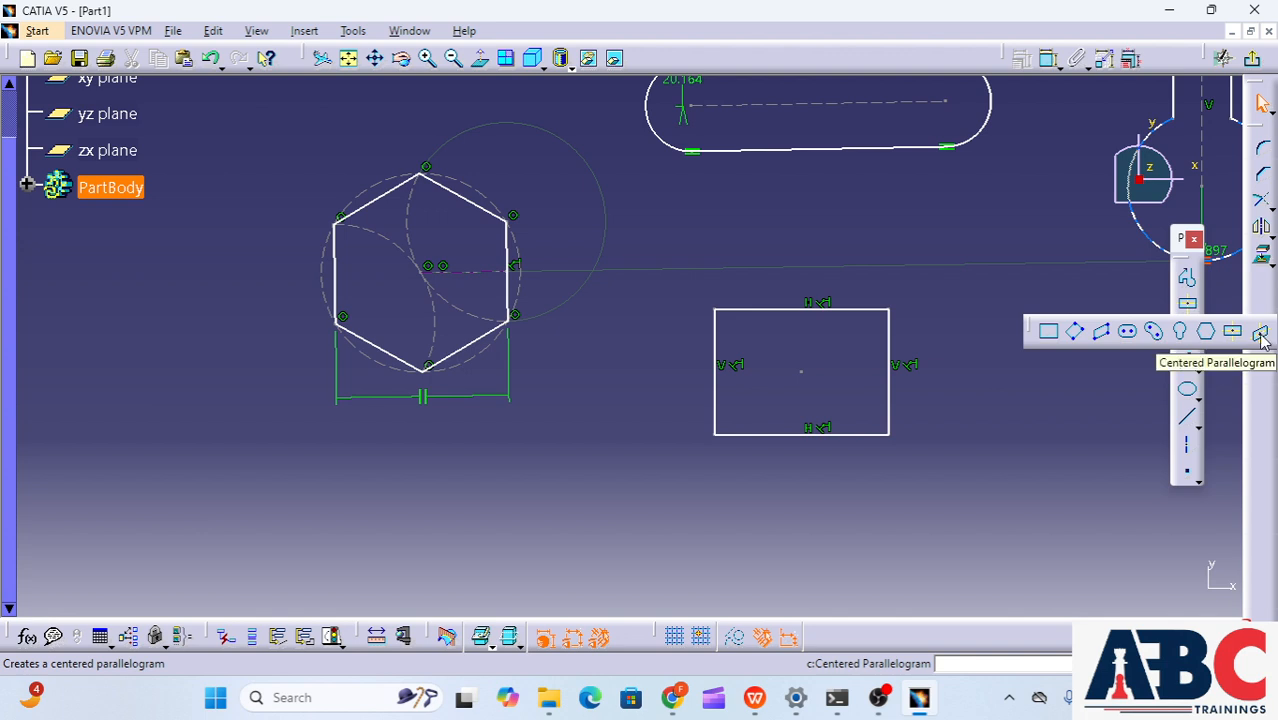
left_click(914, 488)
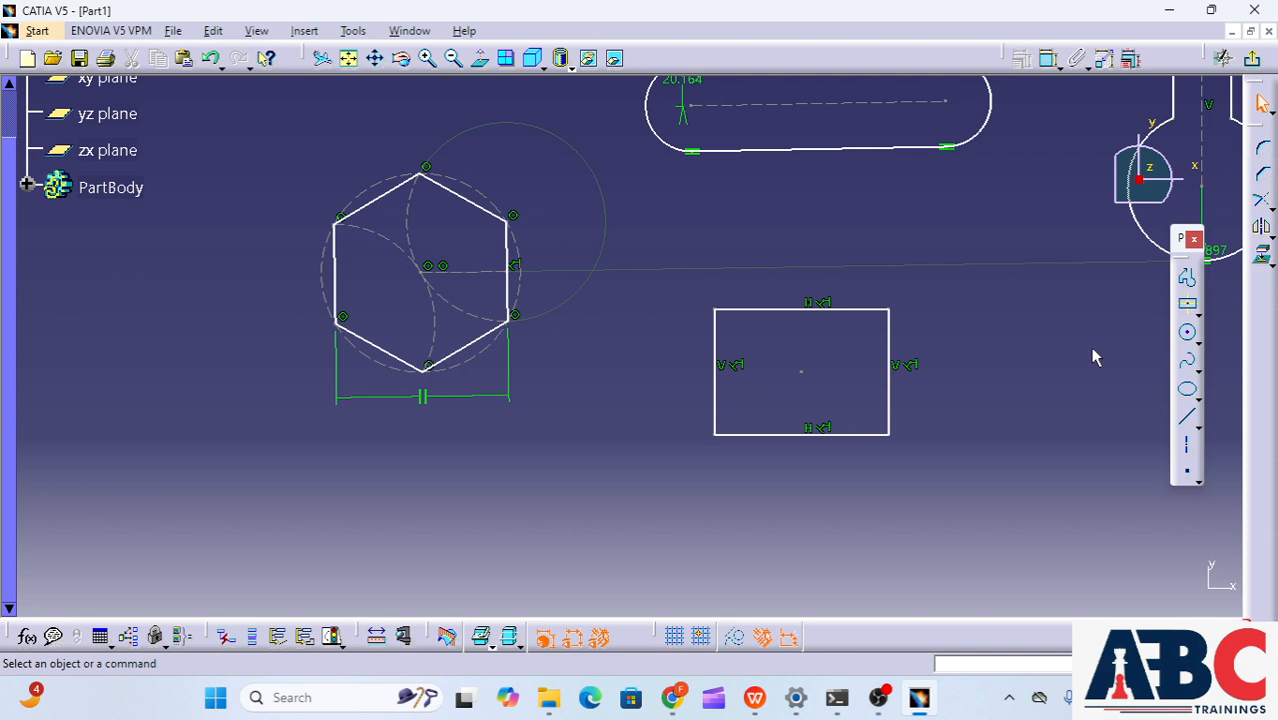
left_click(1188, 280)
mouse_move(622, 485)
middle_mouse_down()
mouse_move(702, 366)
mouse_move(628, 349)
middle_mouse_up()
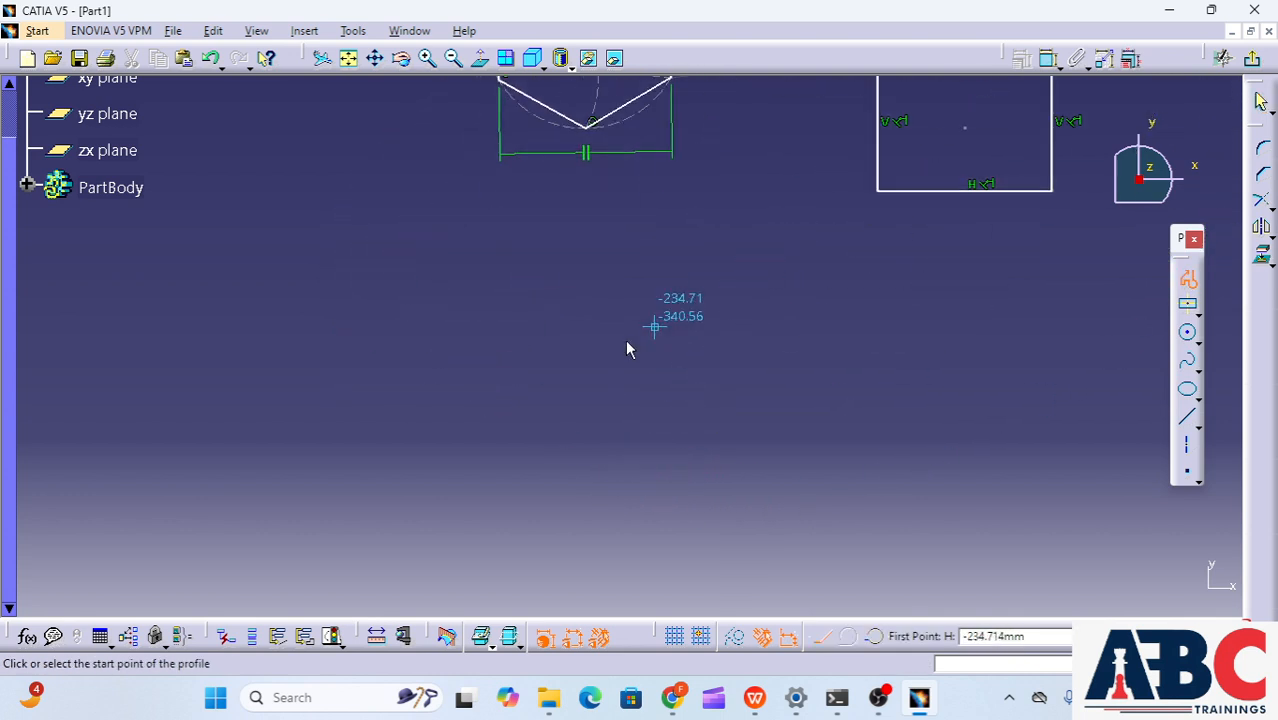
left_click(355, 368)
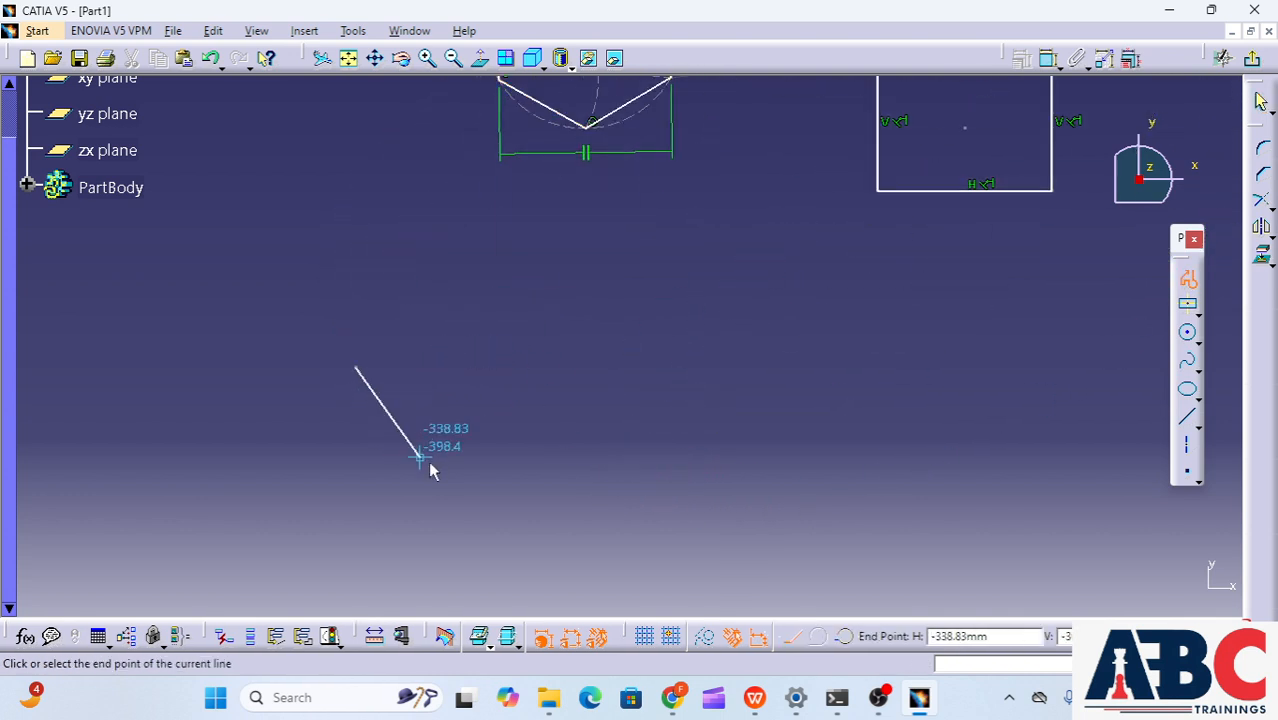
left_click(590, 505)
left_click(692, 368)
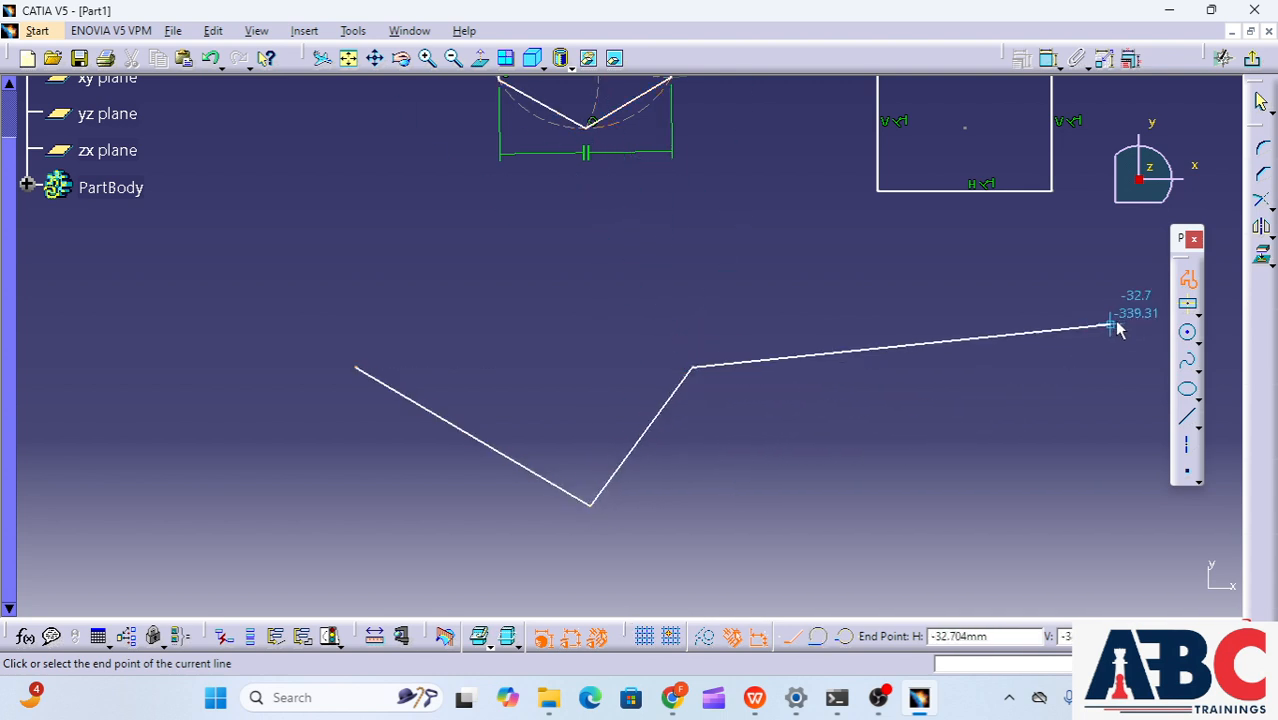
key("Escape")
Draw a centered parallelogram based on the two V-shaped lines, with one corner between them above the longer line
left_click(1198, 311)
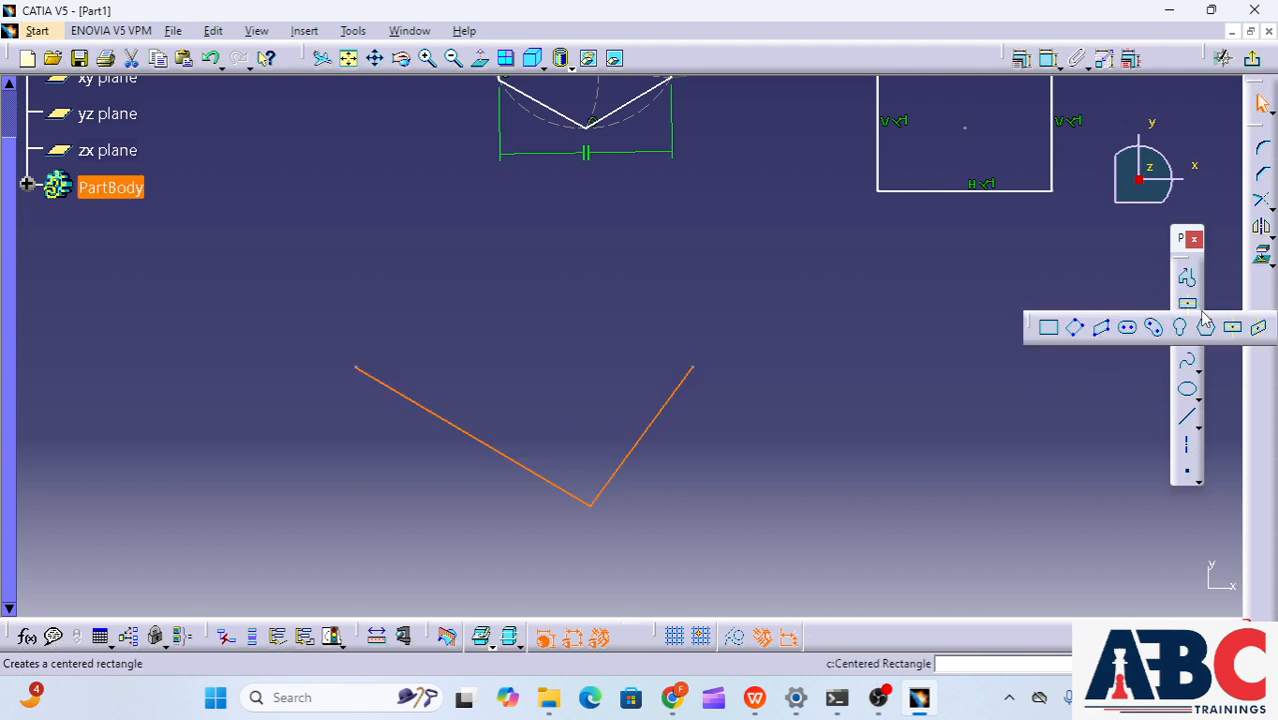
left_click(1259, 333)
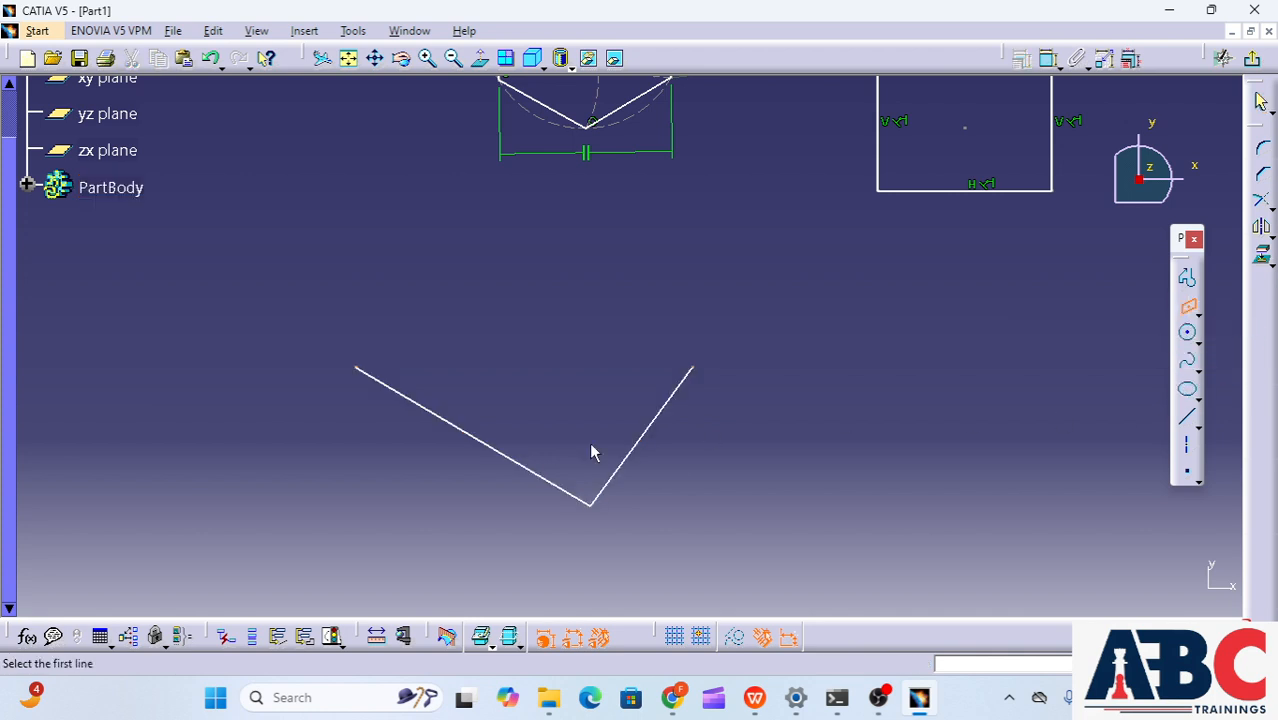
left_click(502, 456)
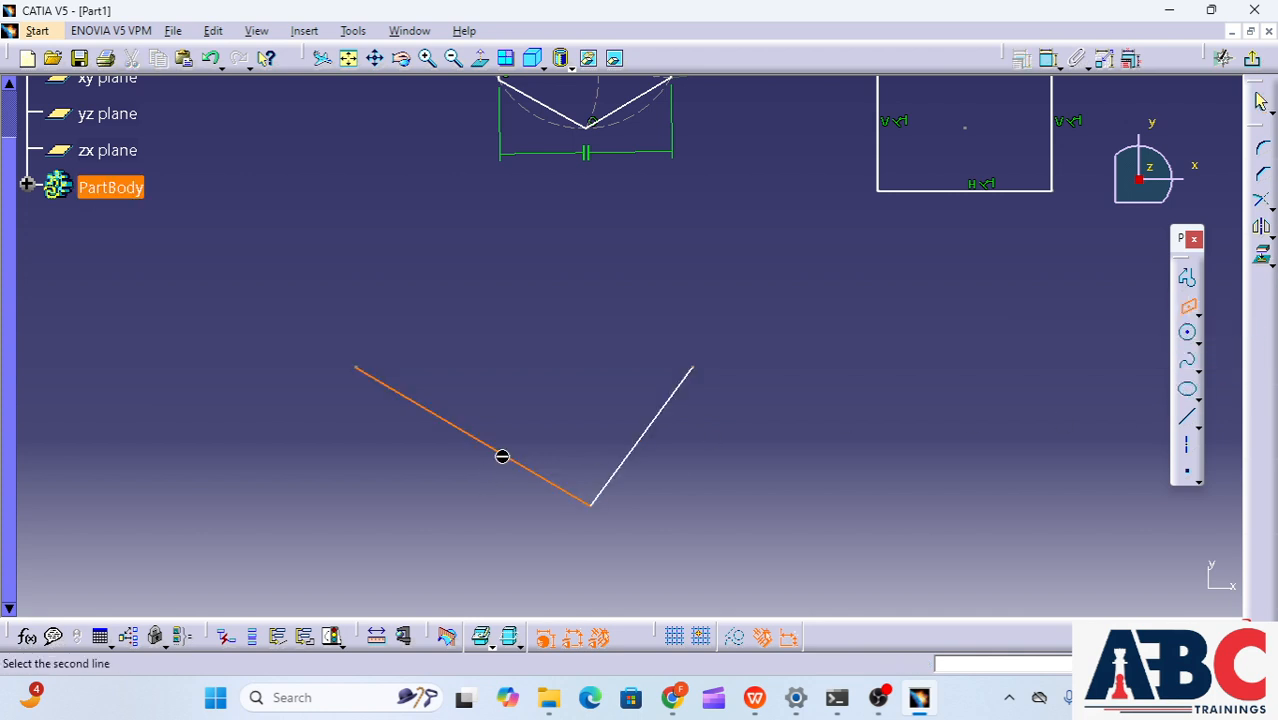
left_click(605, 499)
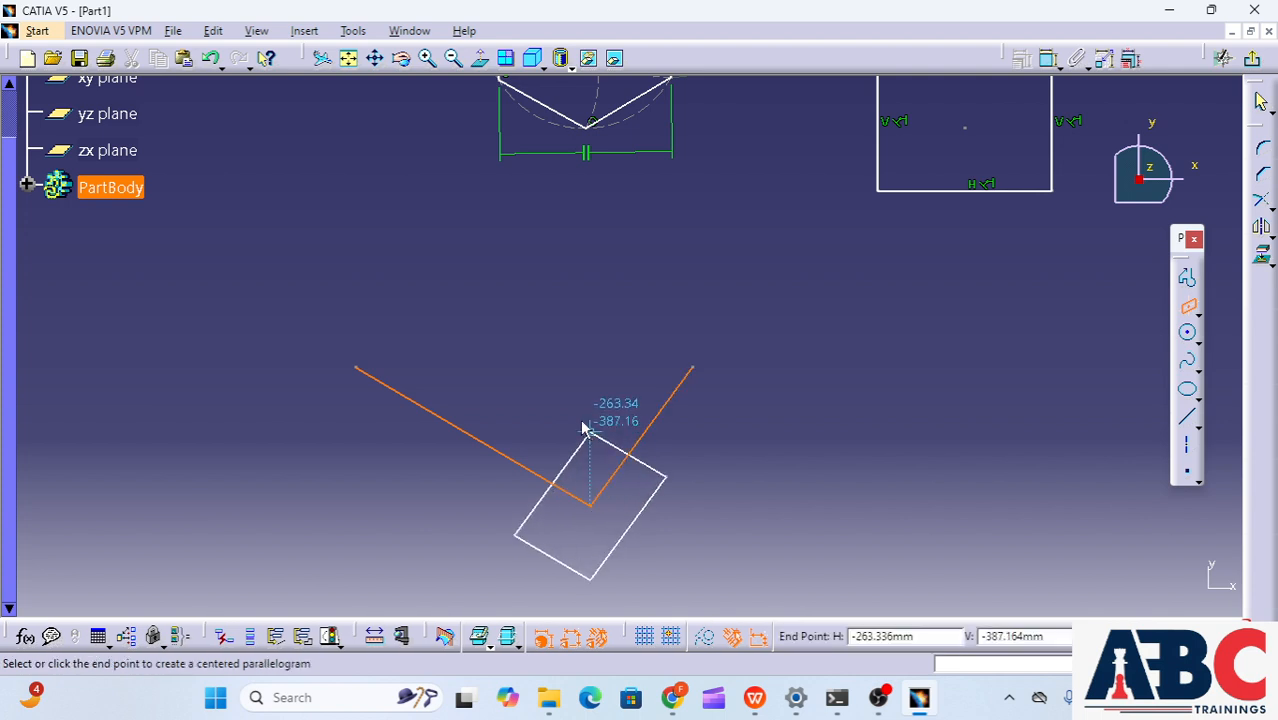
left_click(518, 381)
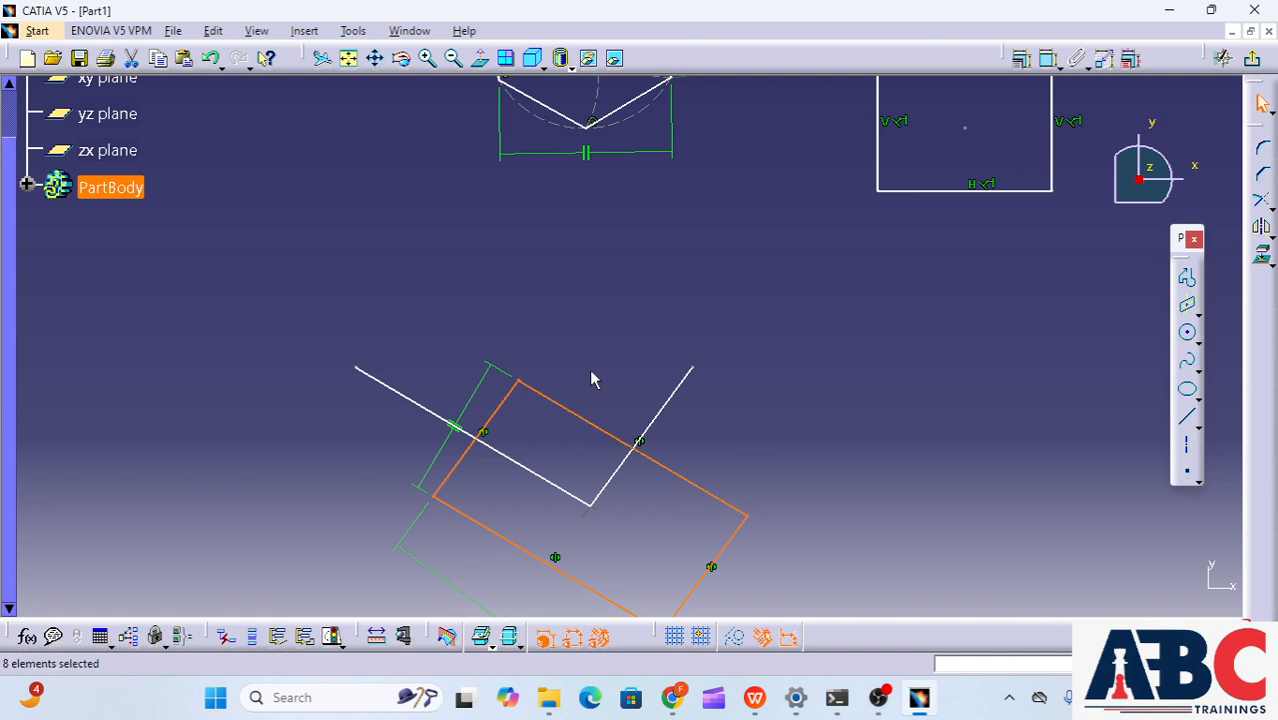
middle_click_drag(625, 378, 658, 282)
left_click(765, 338)
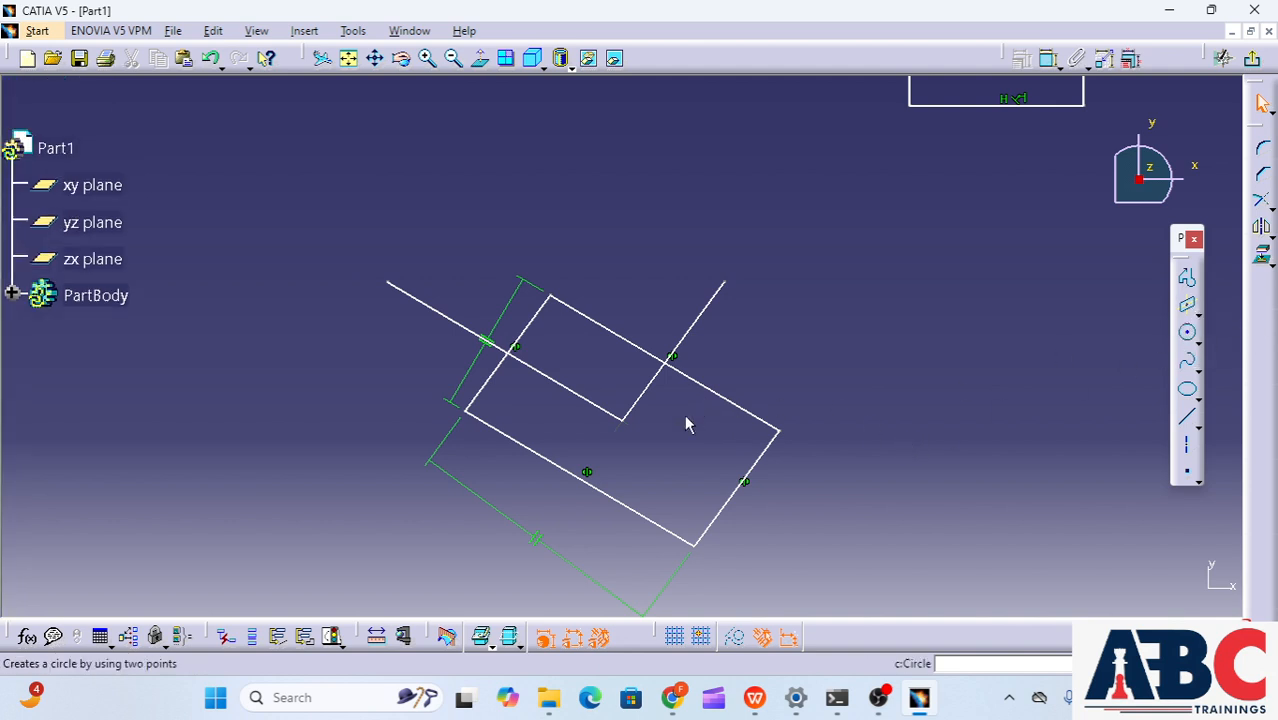
key("Escape")
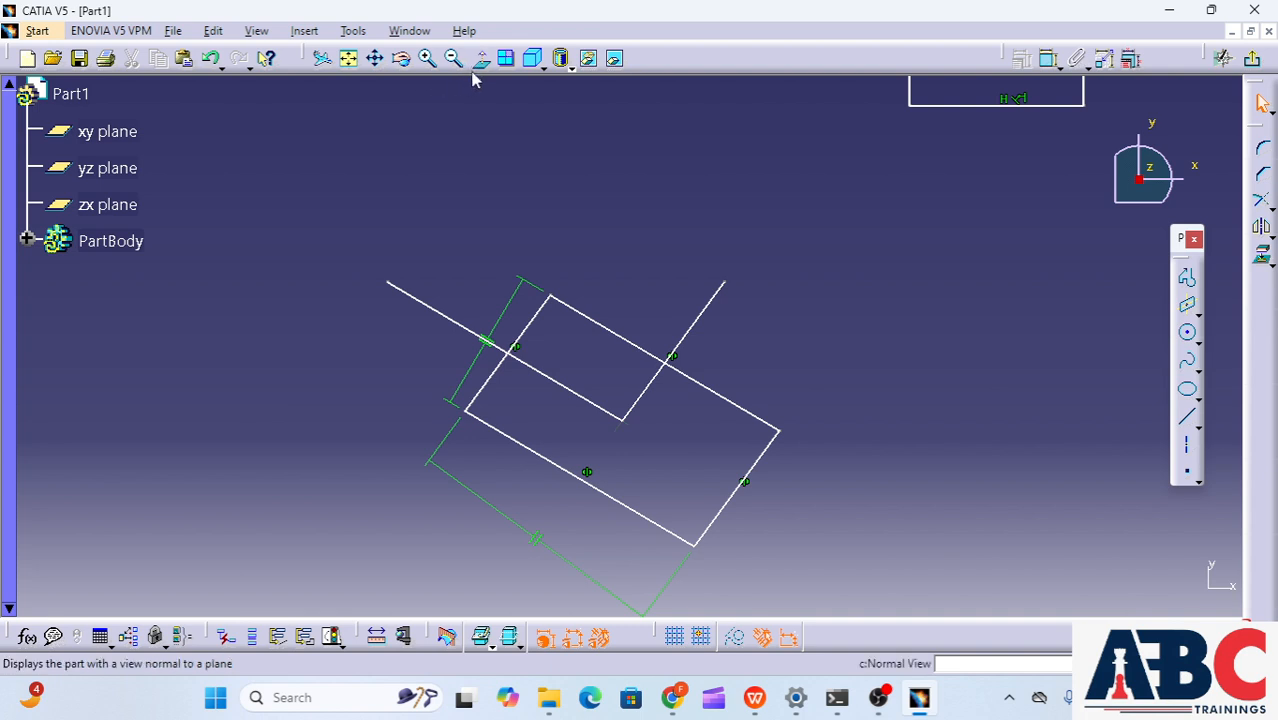
Fit the whole sketch in view and delete all the practice profiles
left_click(349, 60)
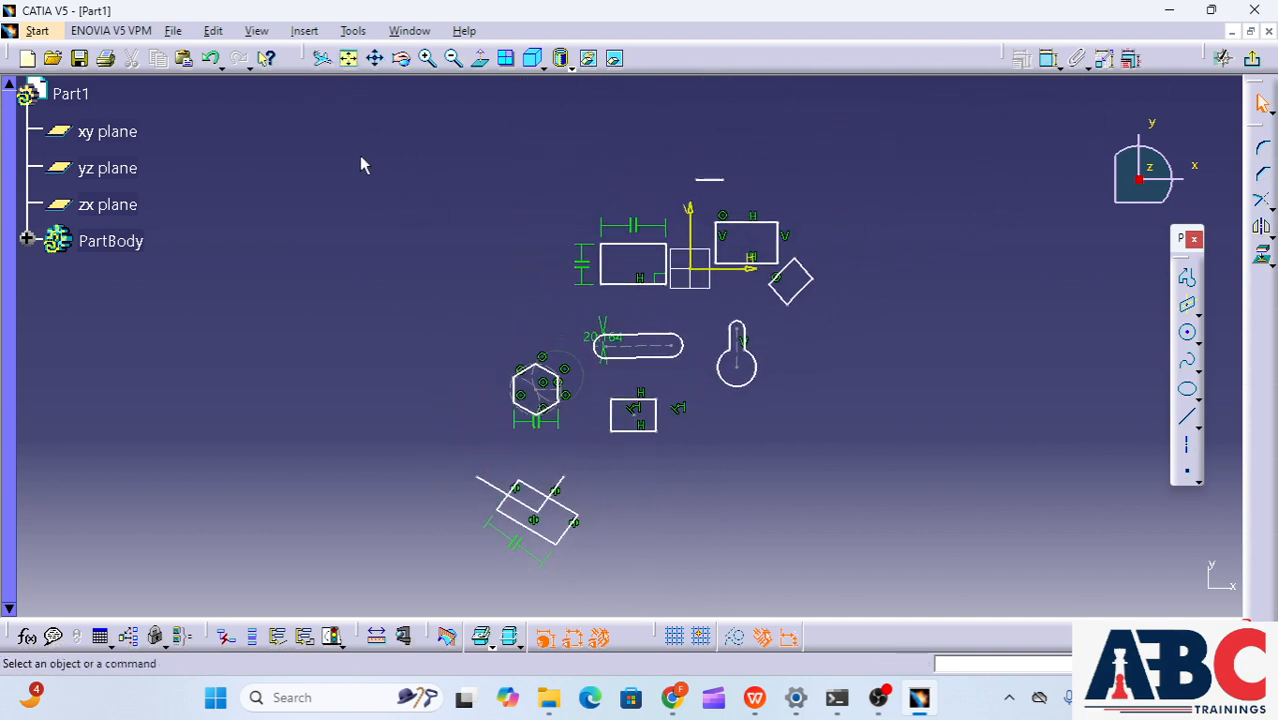
mouse_move(330, 130)
left_mouse_down()
mouse_move(445, 397)
mouse_move(736, 585)
mouse_move(897, 592)
left_mouse_up()
key("Delete")
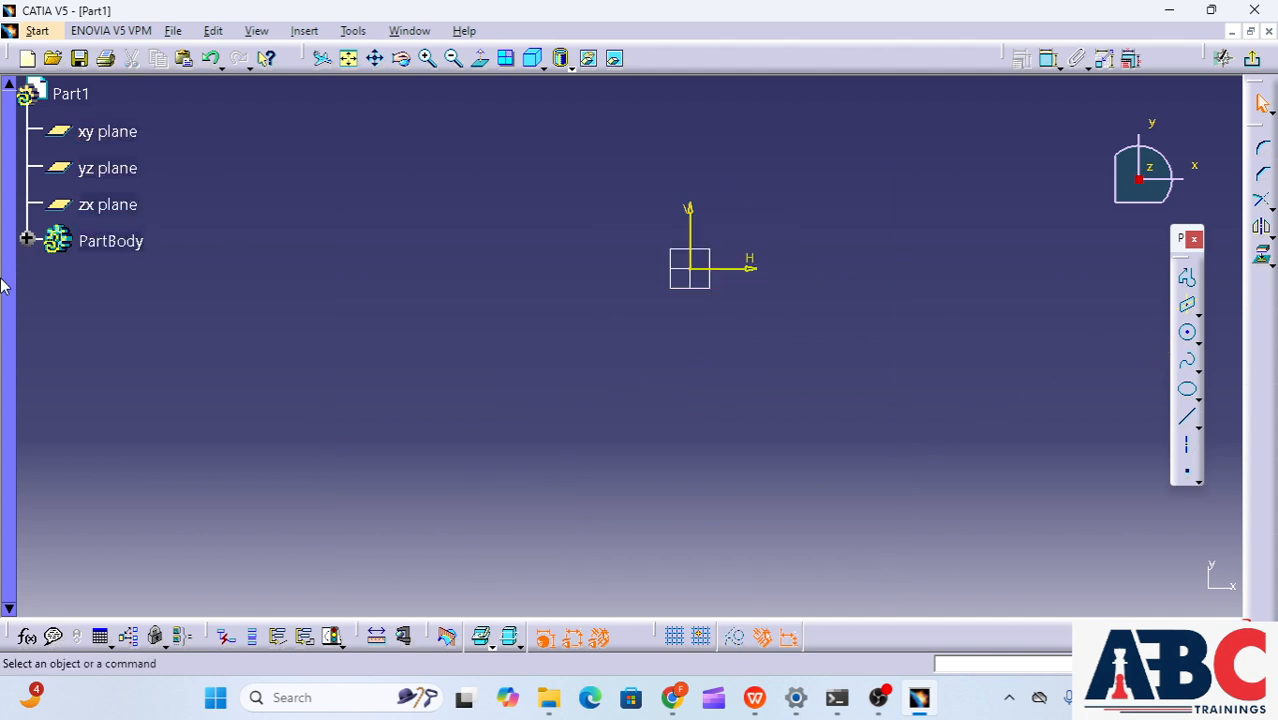
Draw a circle by center and radius point in the empty area below and right of the origin
left_click(1199, 344)
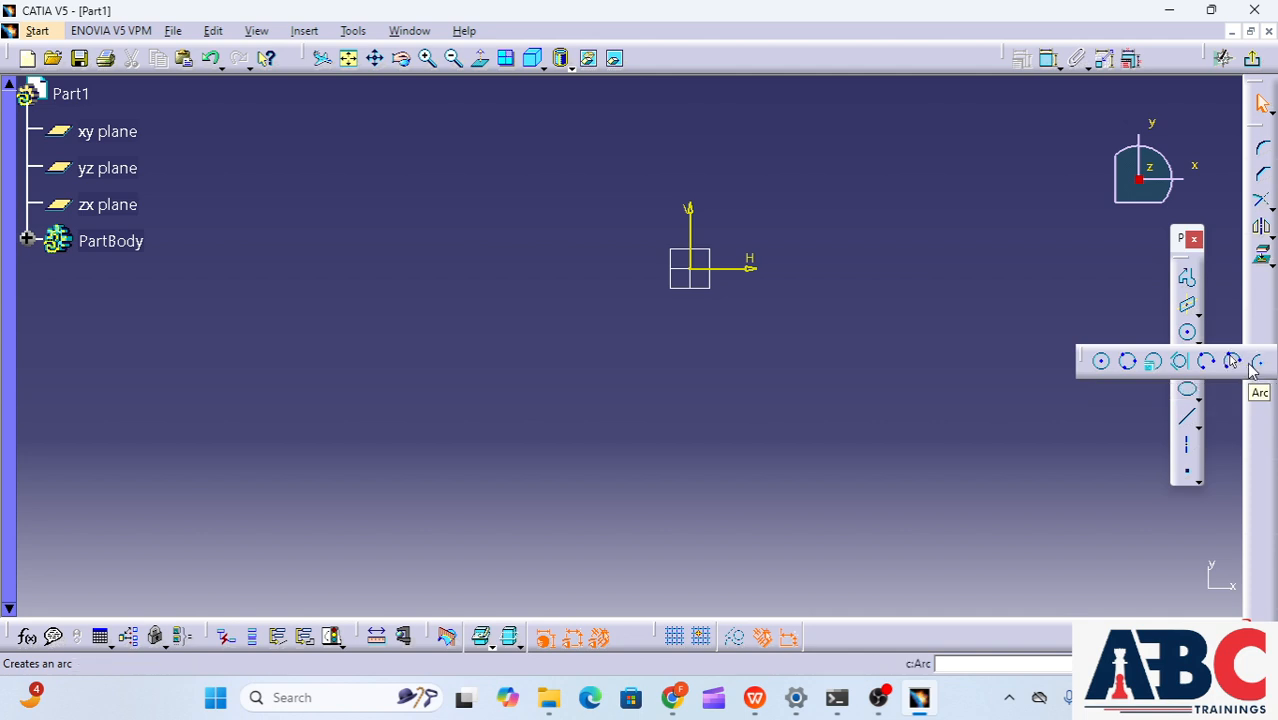
left_click(1103, 363)
left_click(873, 456)
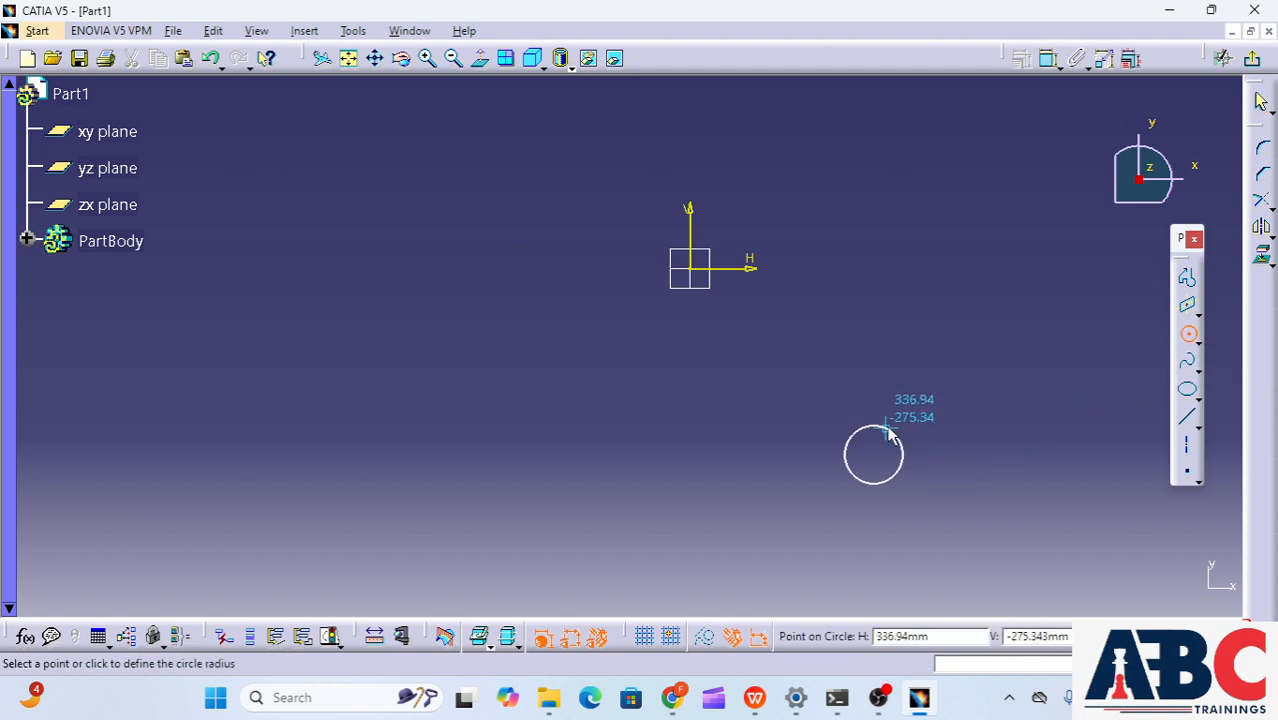
left_click(889, 368)
left_click(647, 435)
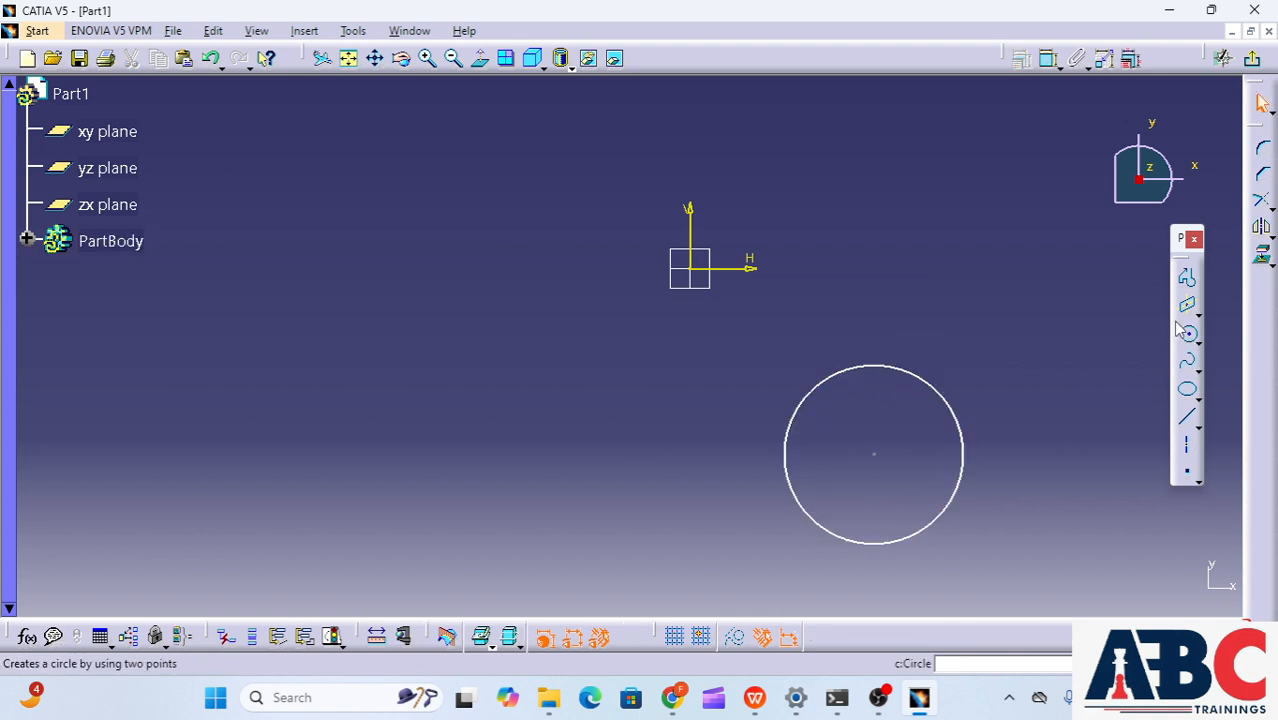
Draw a three-point circle below and left of the origin, slightly smaller than the first circle
left_click(1200, 342)
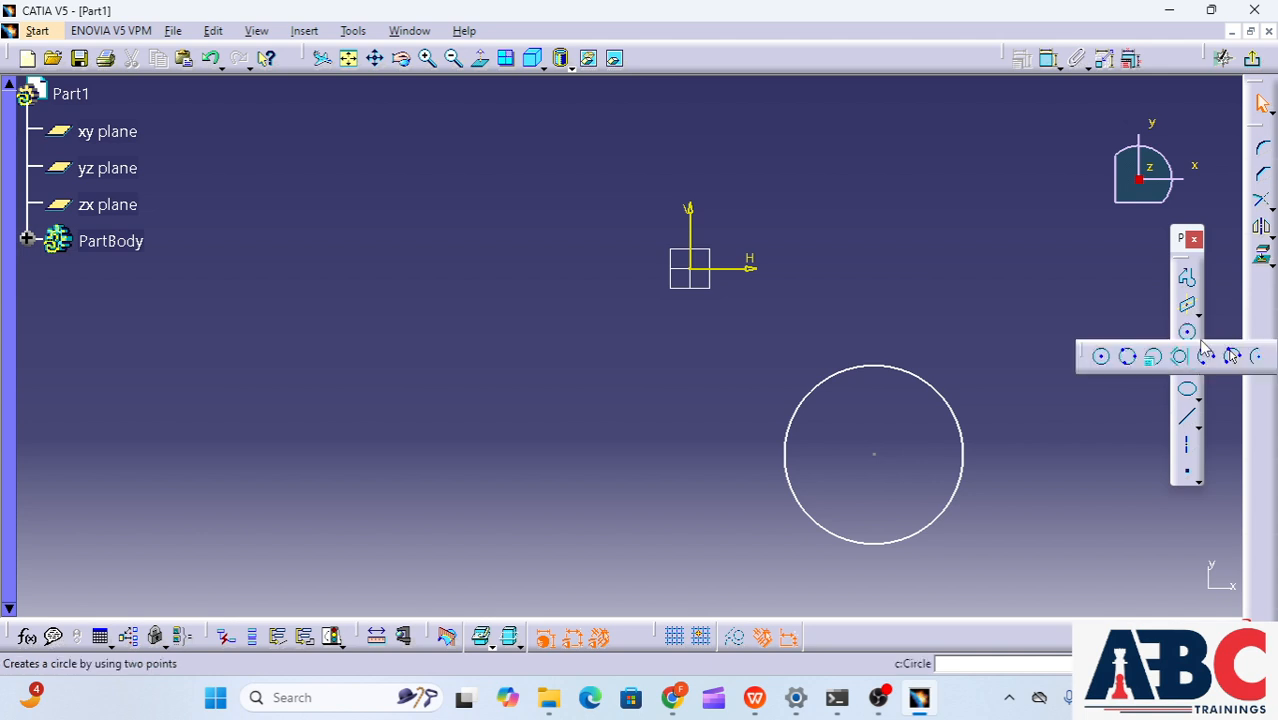
left_click(1127, 356)
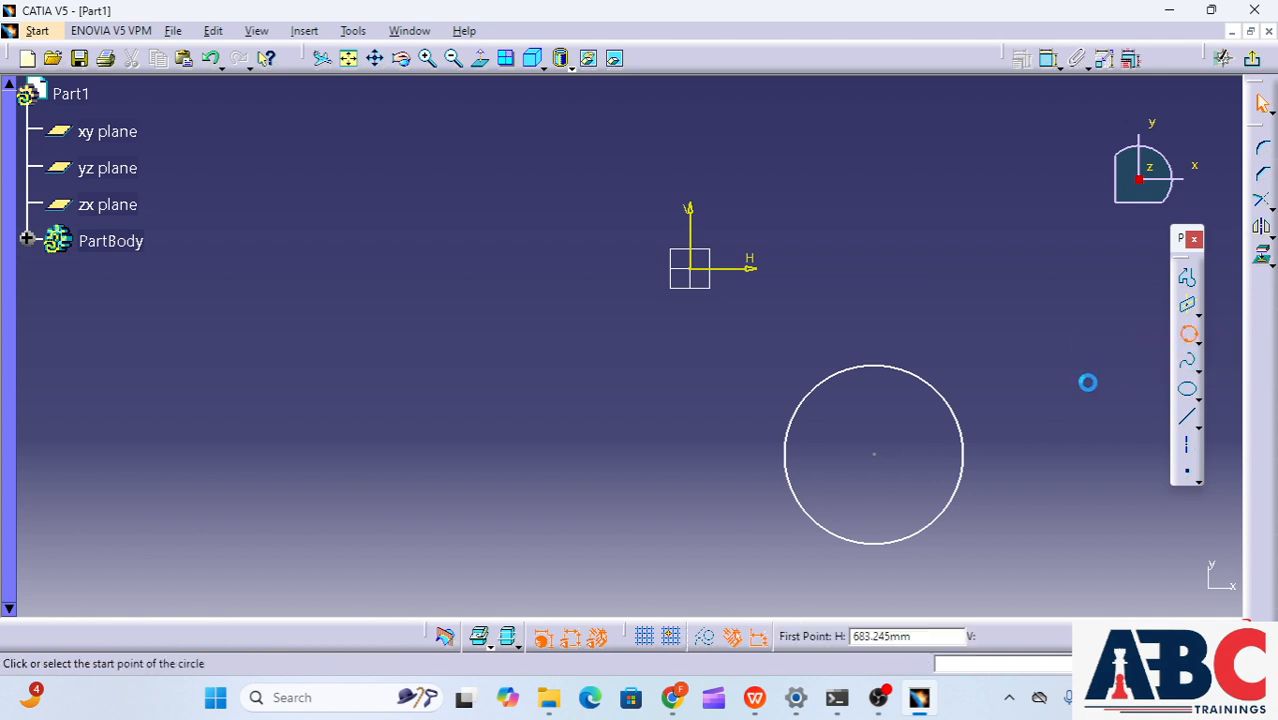
left_click(350, 402)
left_click(440, 502)
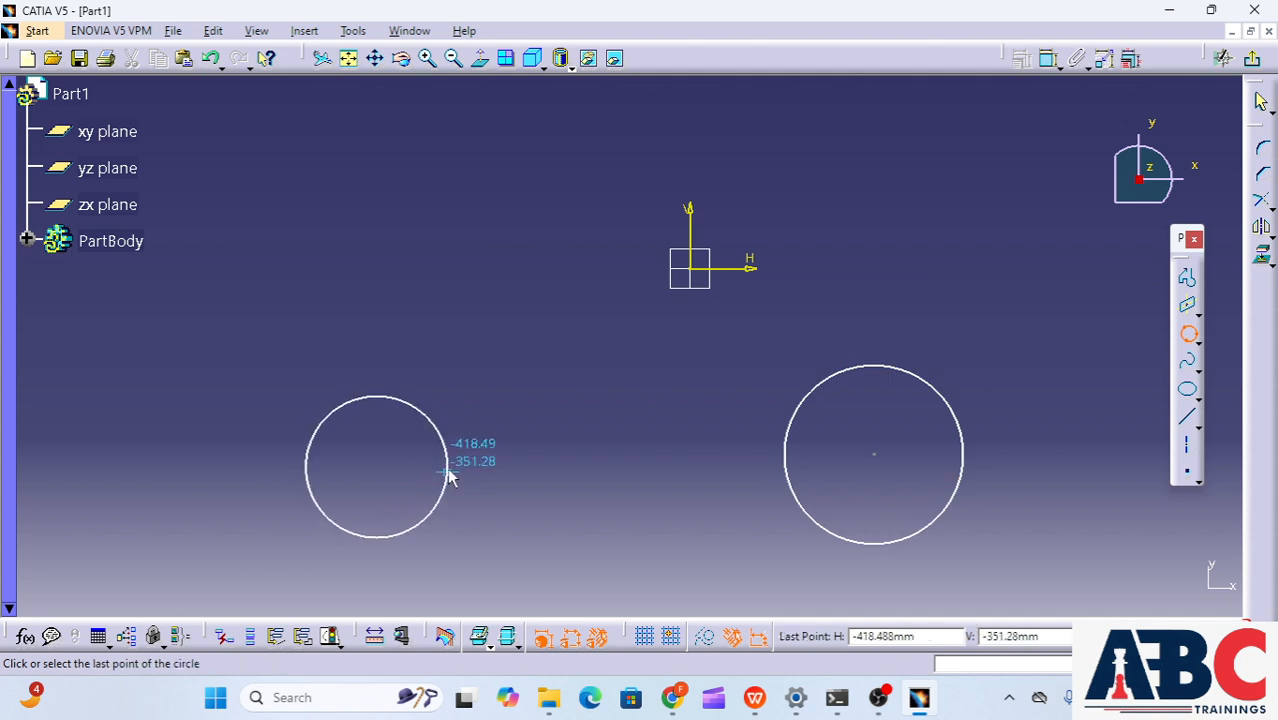
left_click(494, 370)
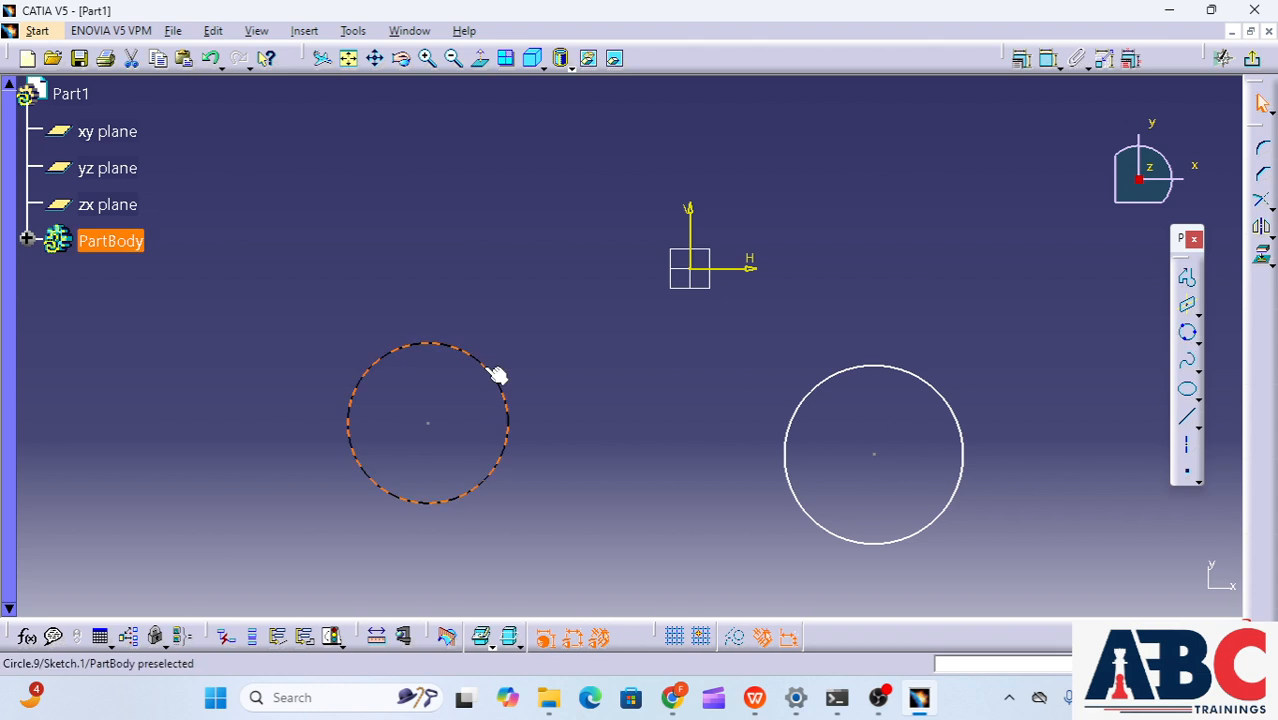
Create a circle using coordinates at H 5 mm, V 10 mm relative to the three-point circle's center, with a 10 mm radius
left_click(1198, 341)
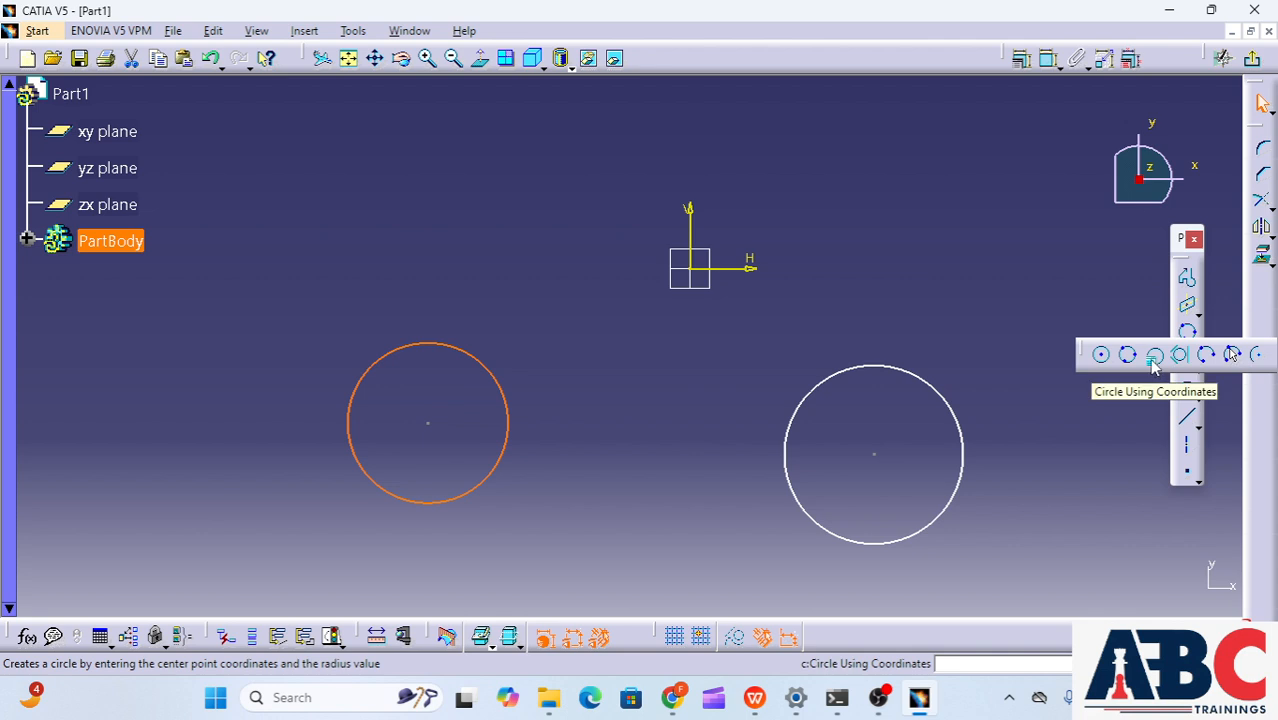
left_click(1154, 358)
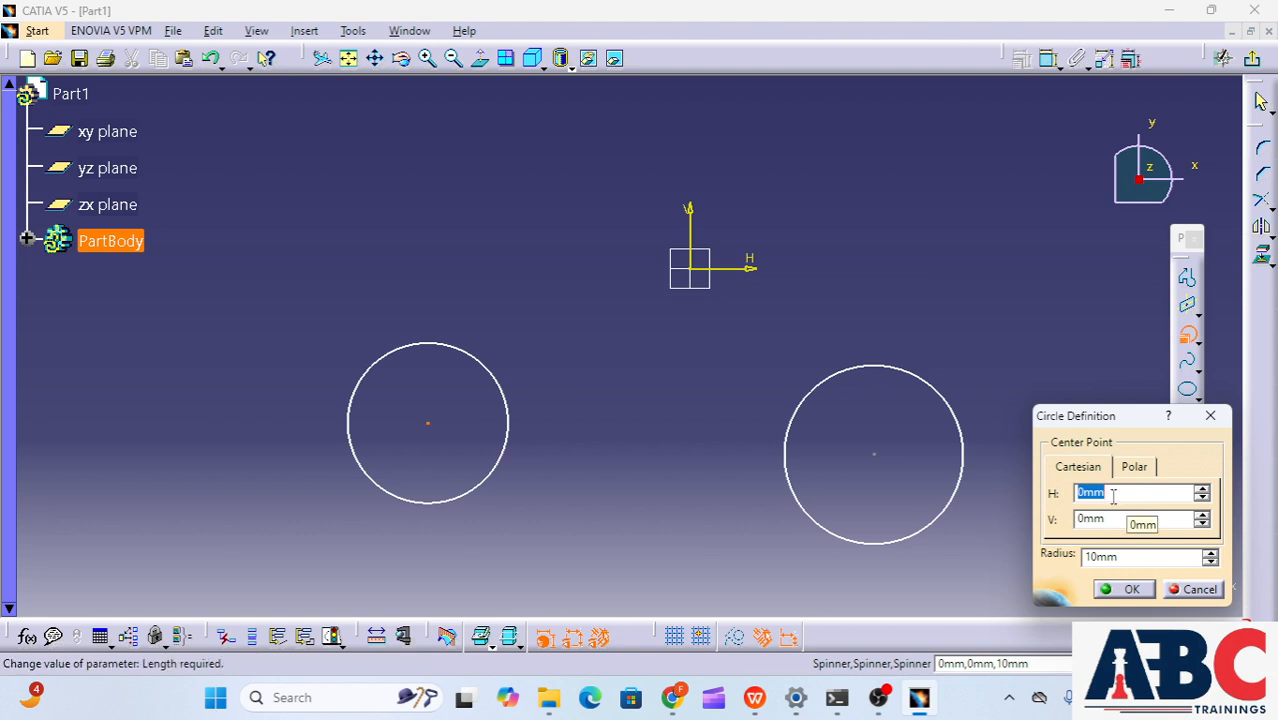
type("5")
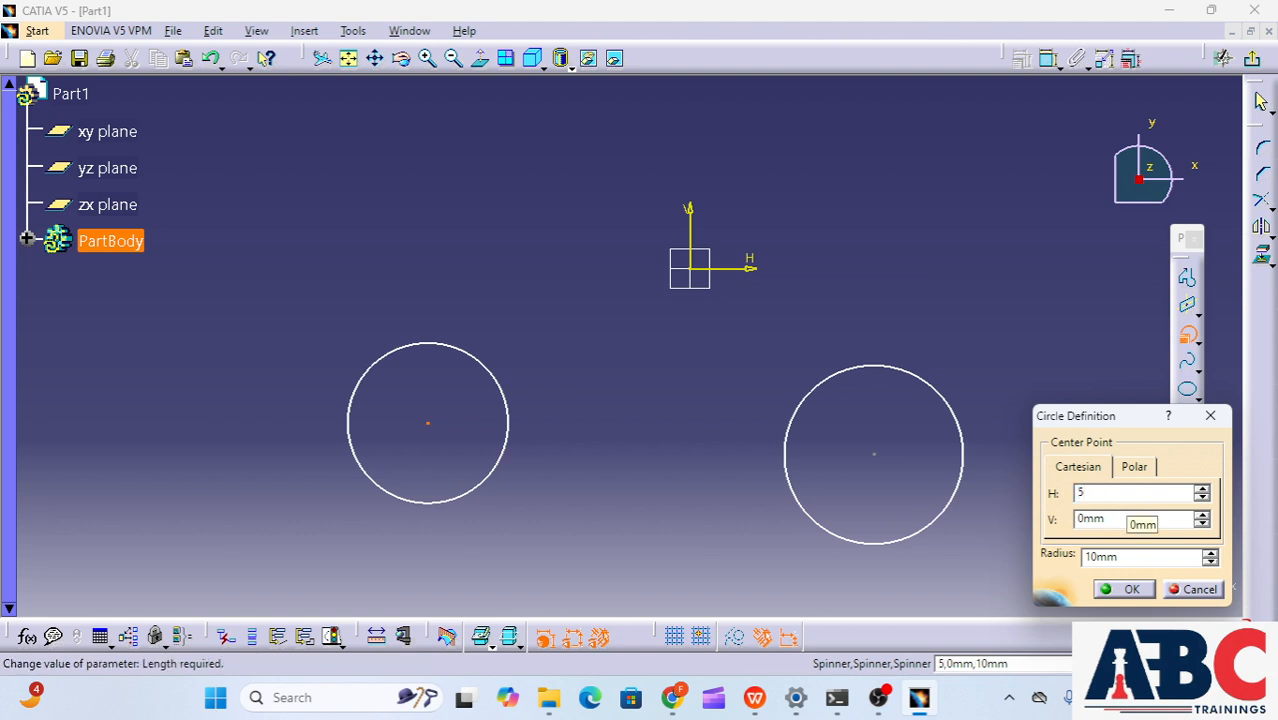
left_click(1122, 518)
double_click(1122, 518)
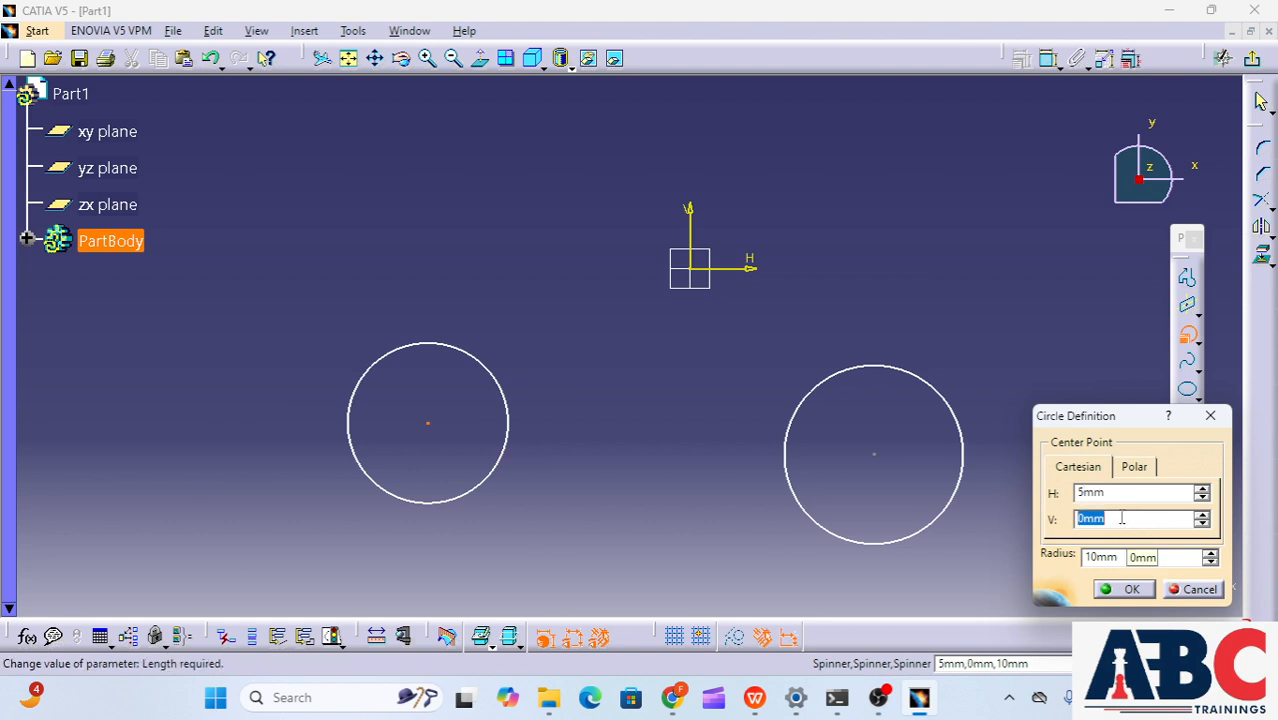
type("10")
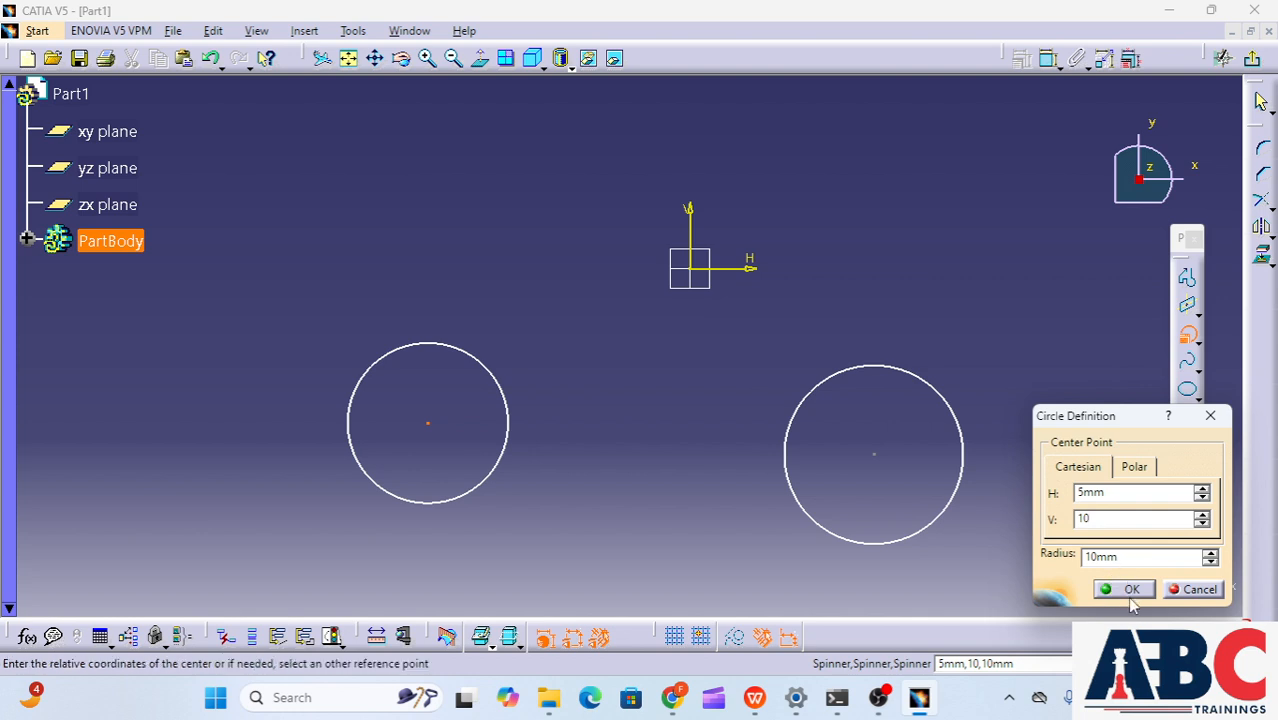
left_click(1131, 590)
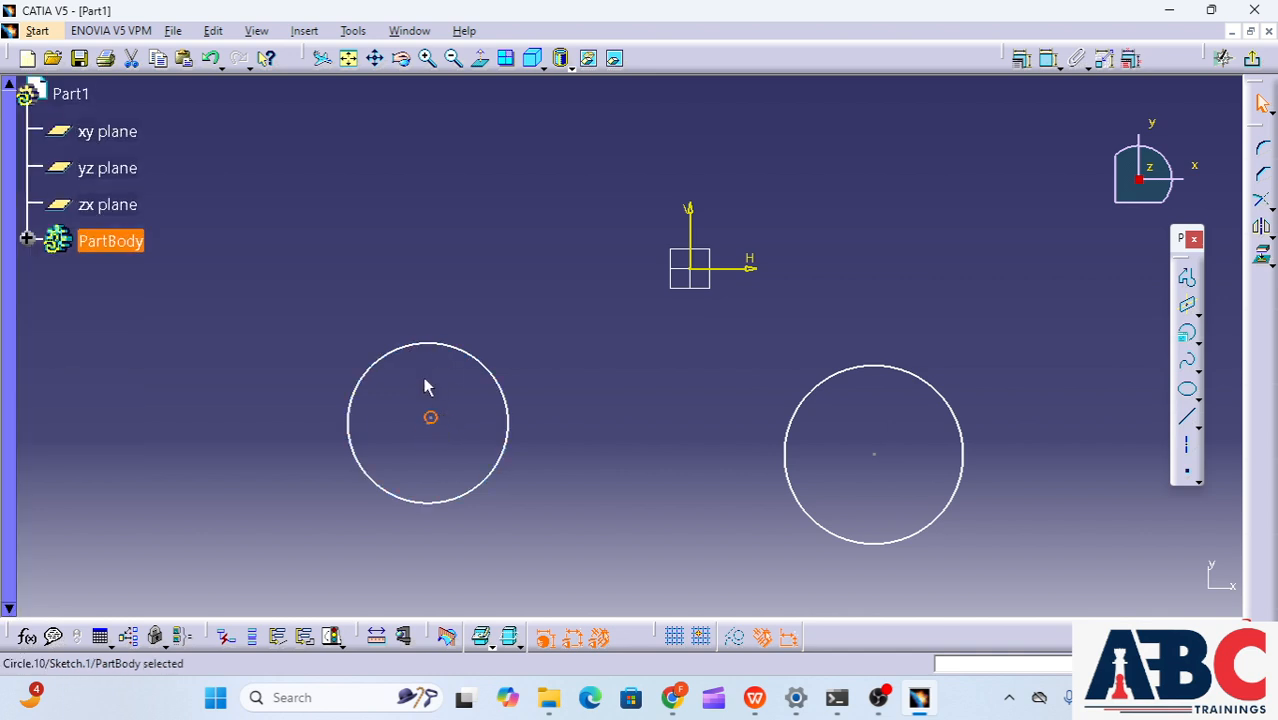
left_click(427, 60)
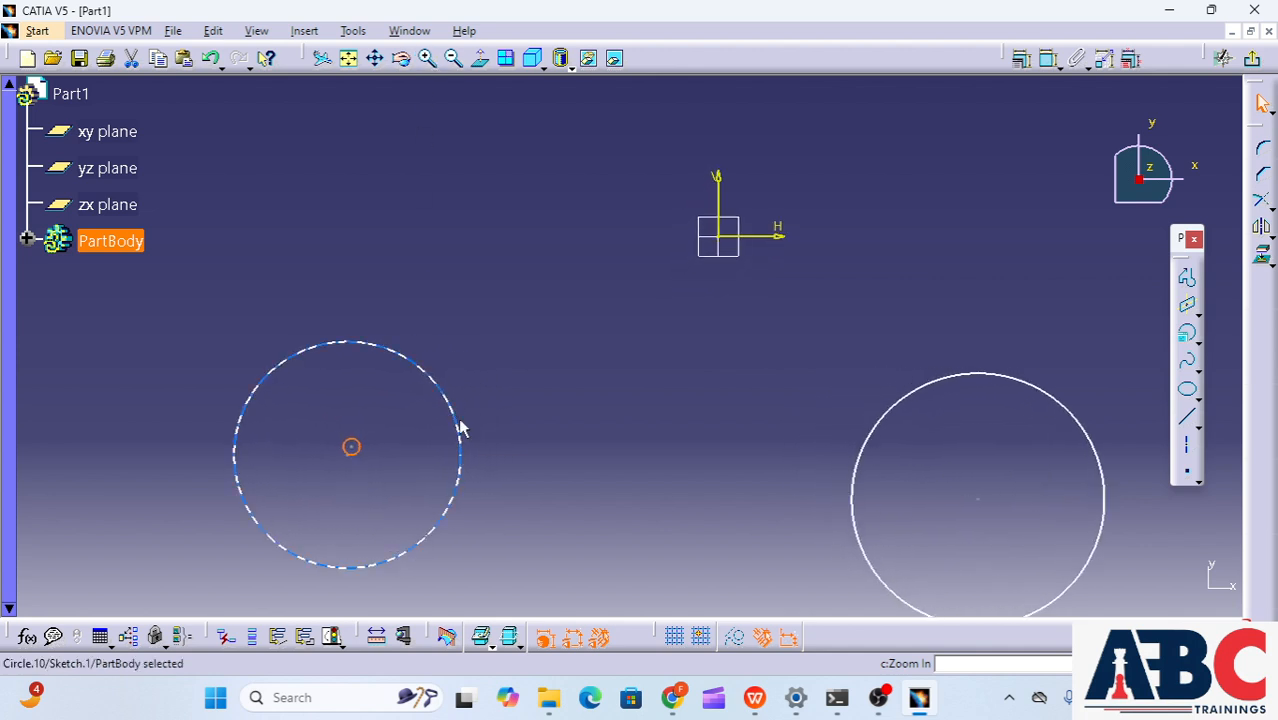
middle_click_drag(408, 450, 590, 345)
left_click(556, 368)
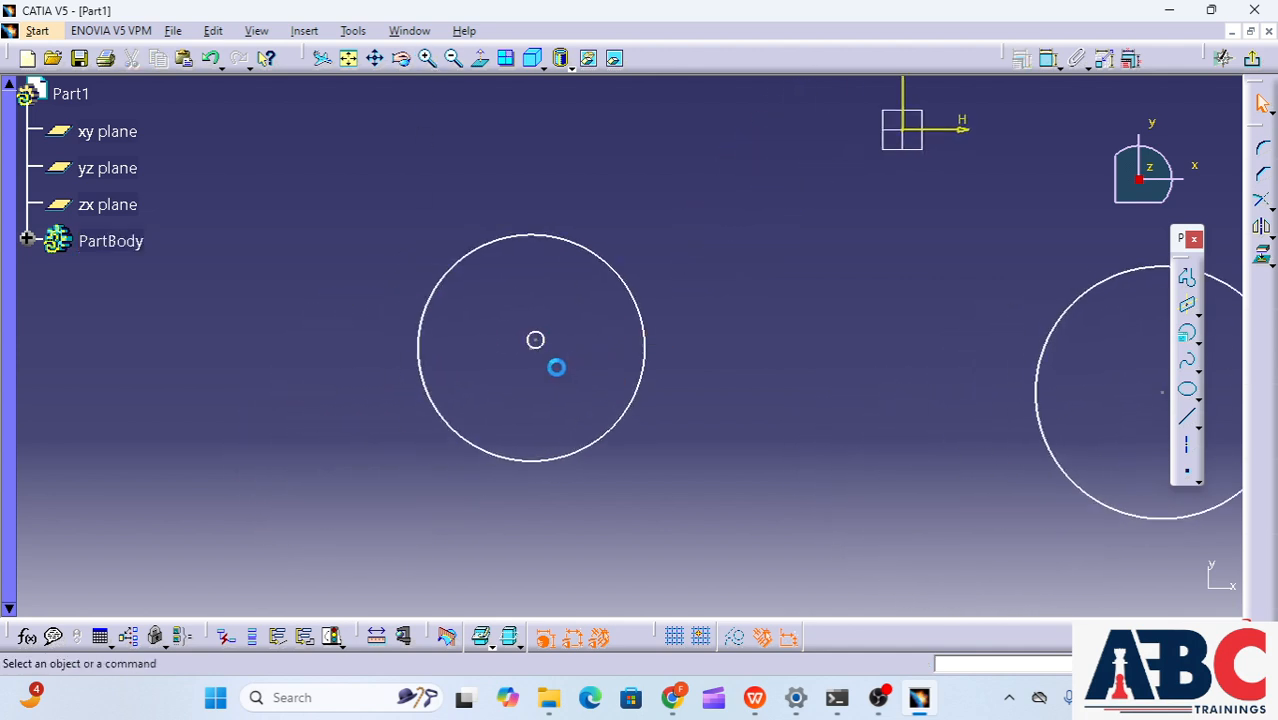
Draw a single line with the Profile tool below both large circles, sloping gently down toward positive H
left_click(1199, 342)
middle_click_drag(822, 402, 736, 454)
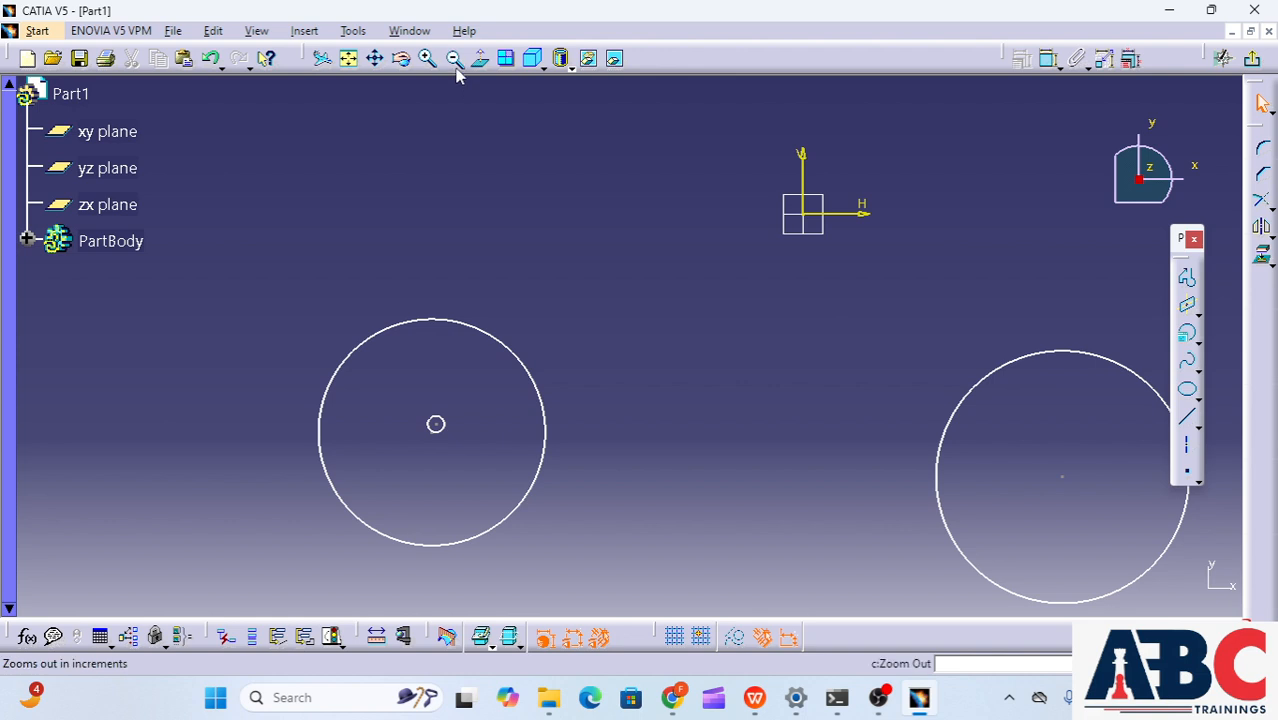
left_click(354, 58)
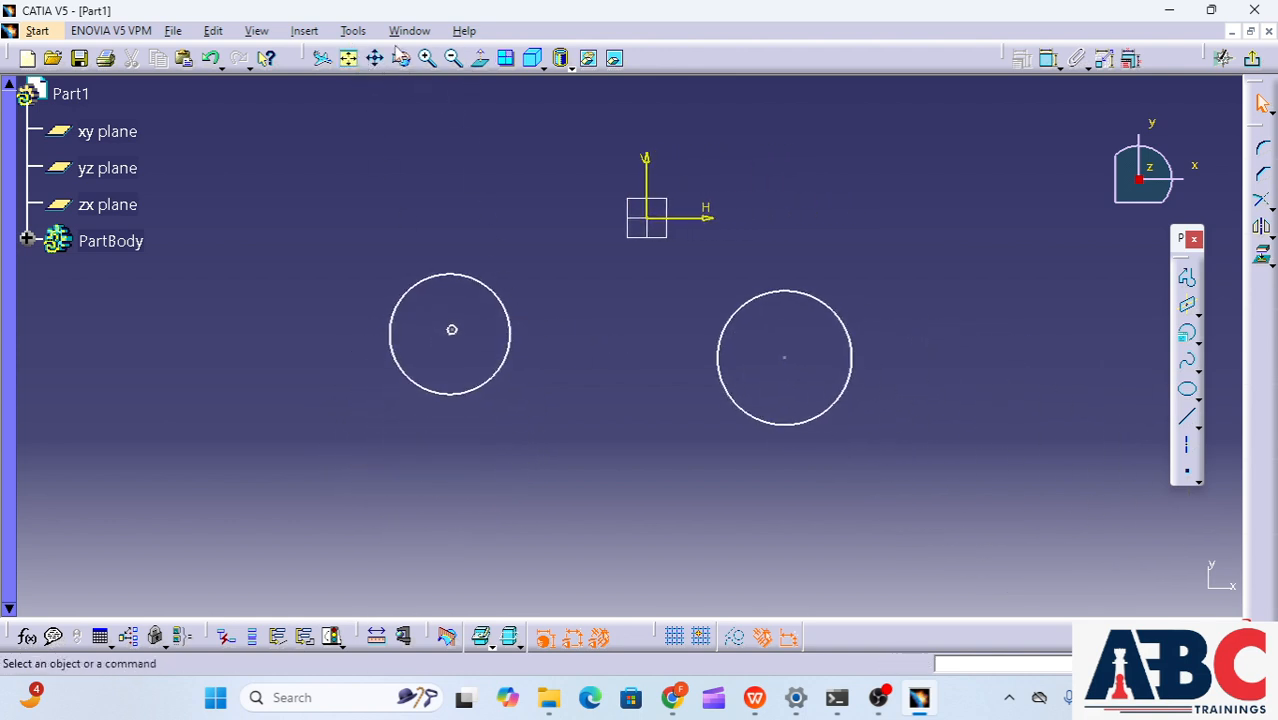
left_click(1187, 278)
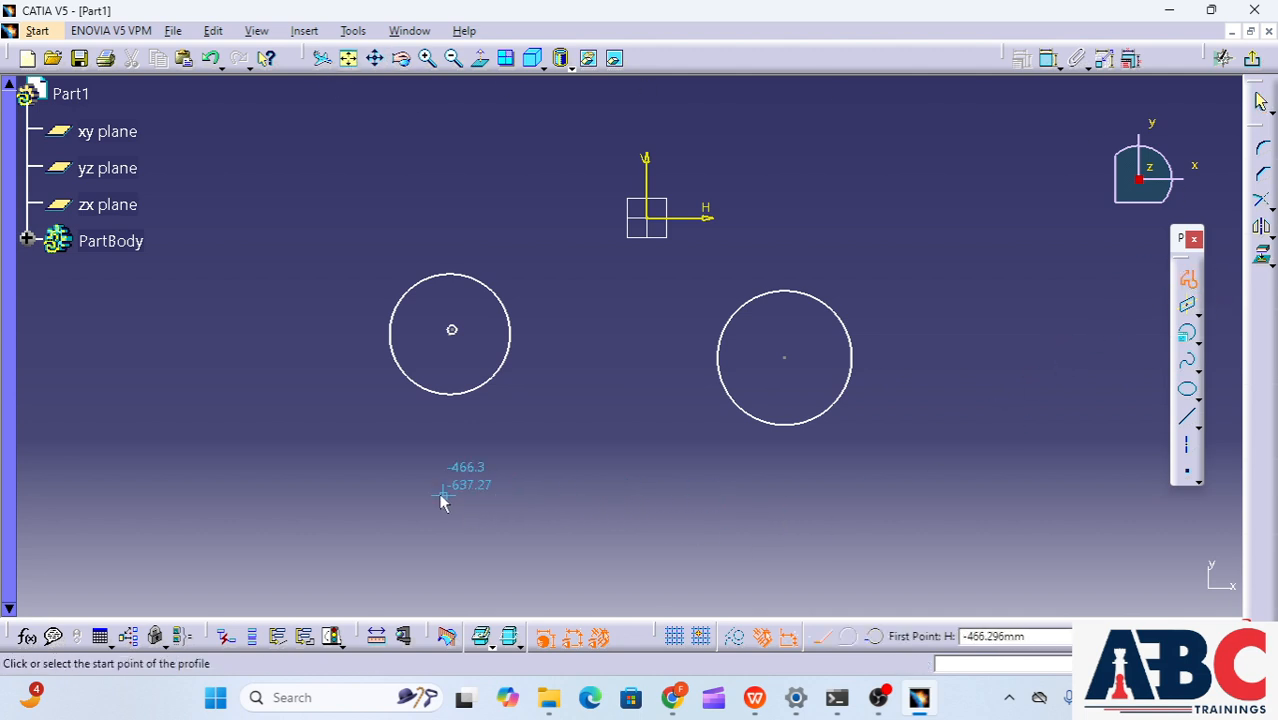
left_click(406, 491)
left_click(812, 551)
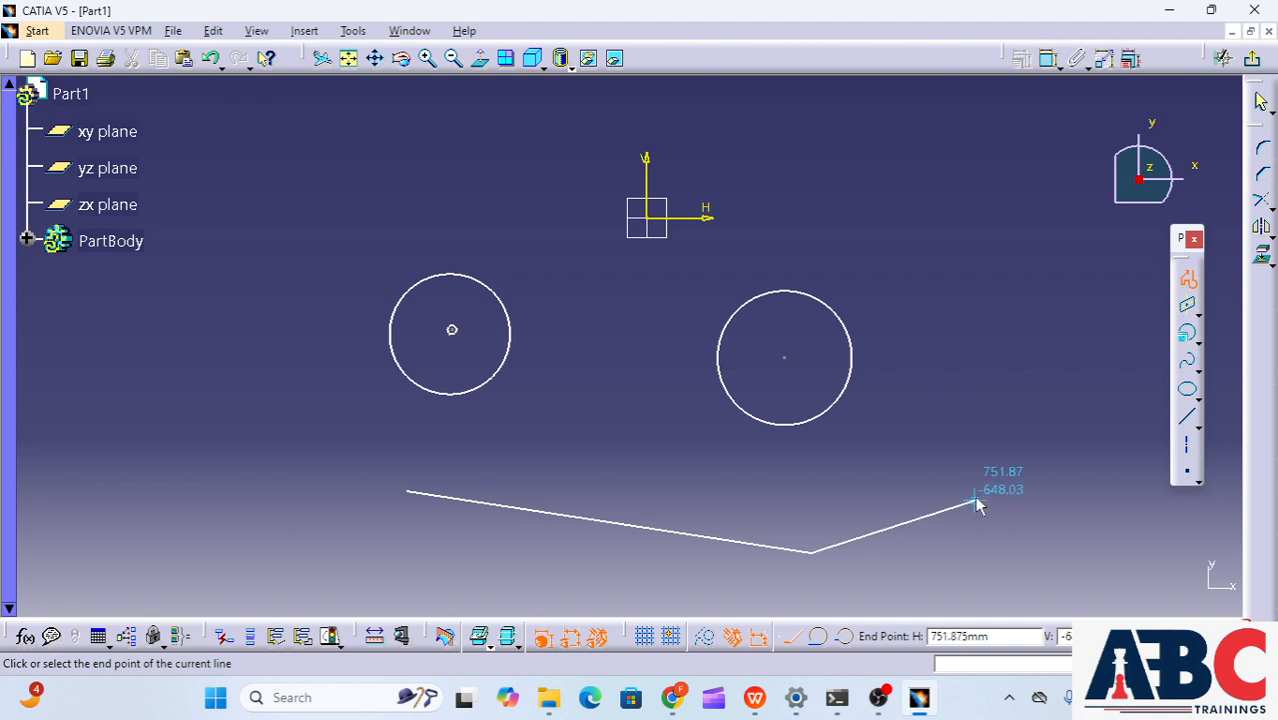
key("Escape")
Draw a tri-tangent circle touching the two large circles and the sloped line
left_click(1199, 341)
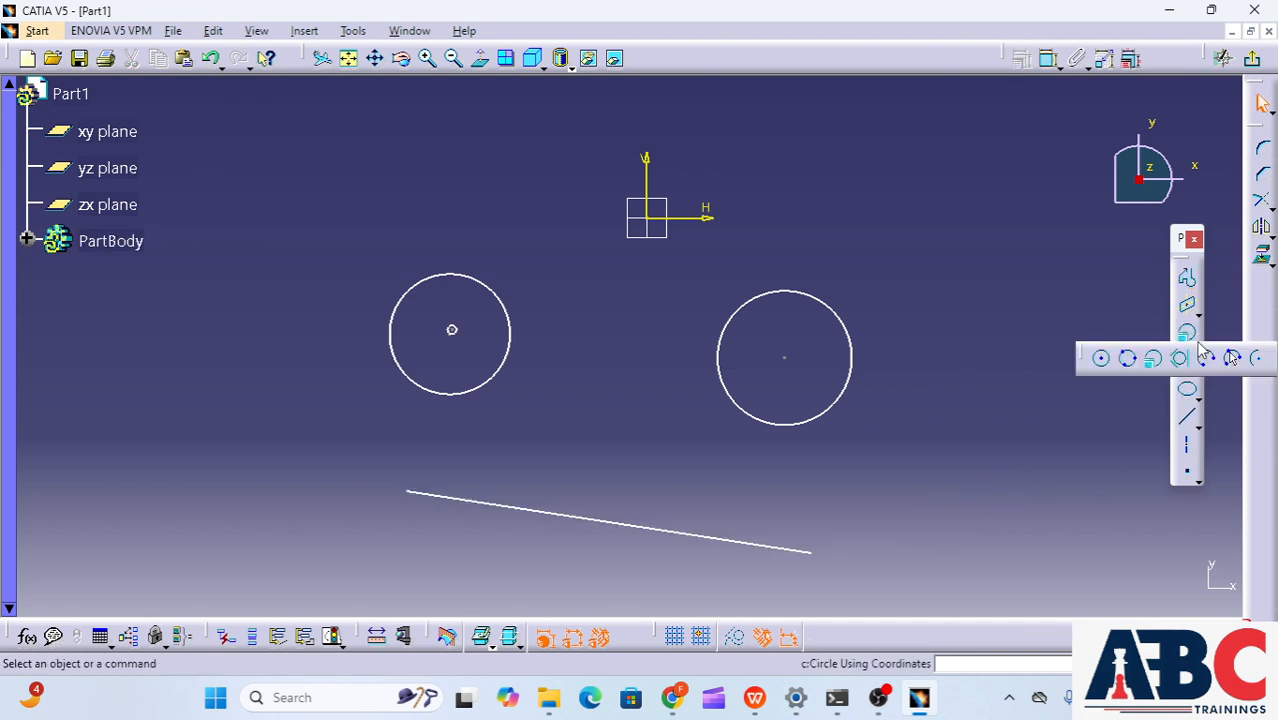
left_click(1181, 357)
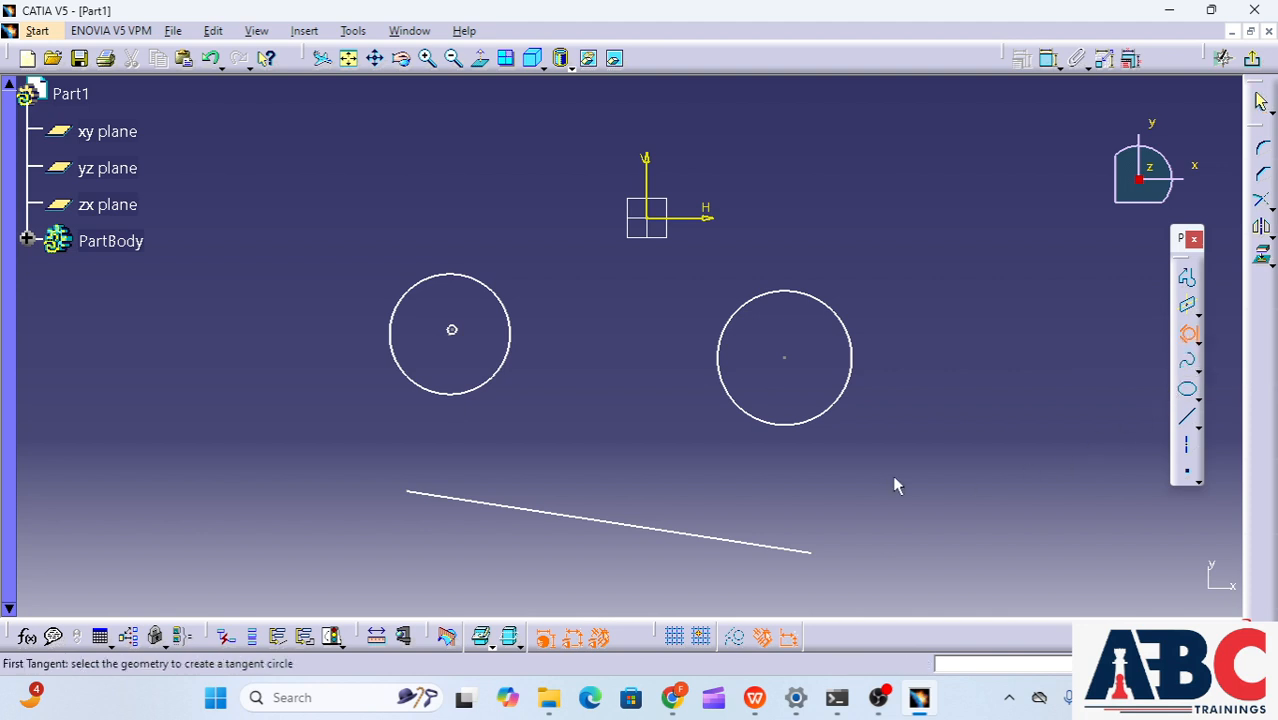
left_click(771, 425)
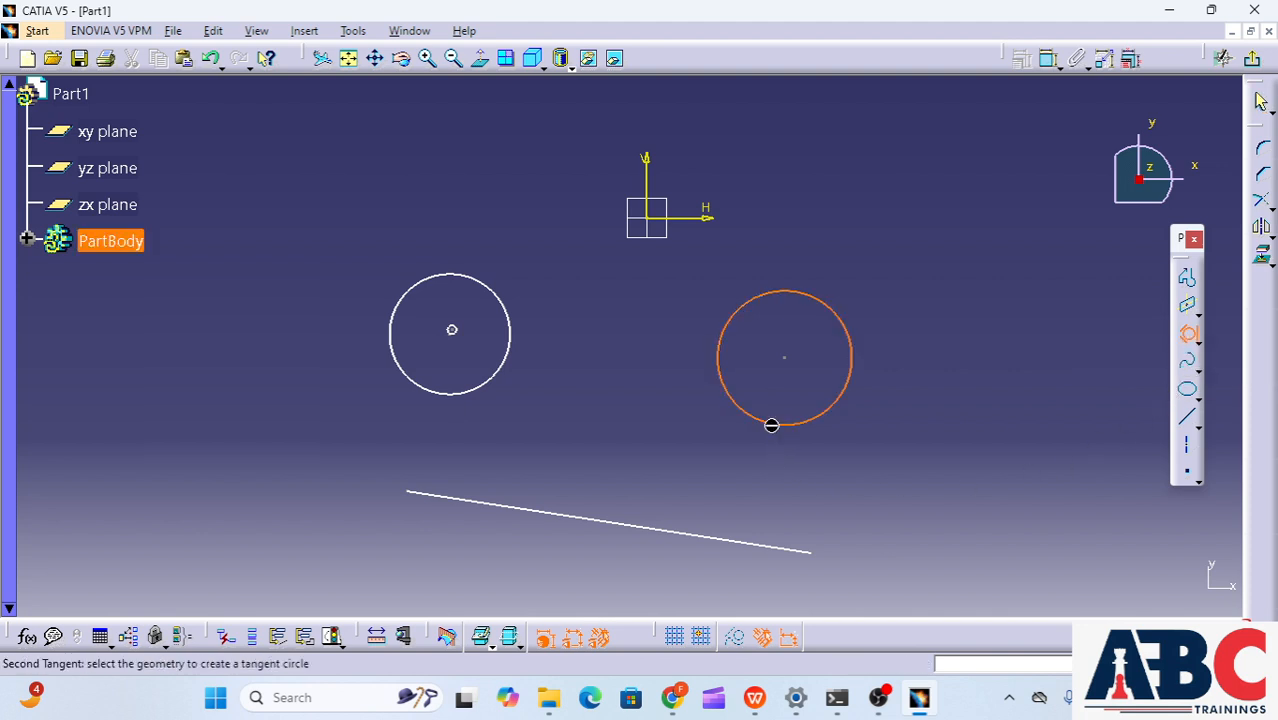
left_click(642, 527)
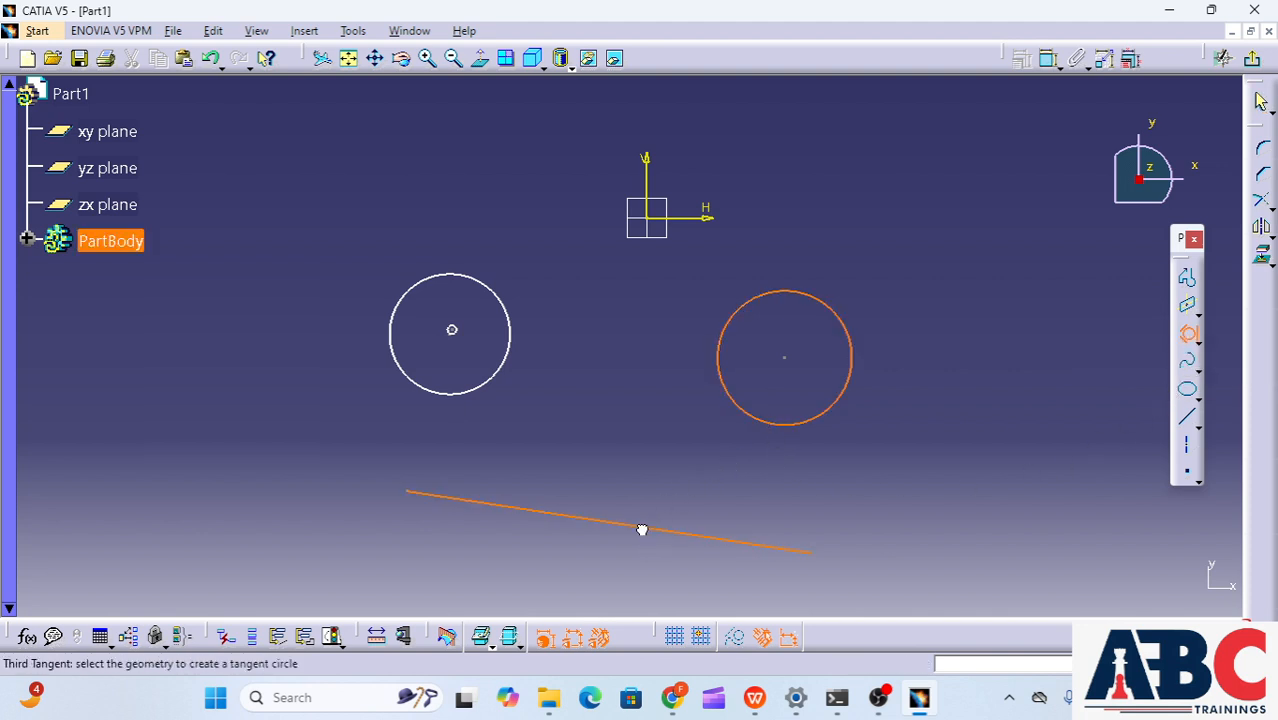
left_click(497, 393)
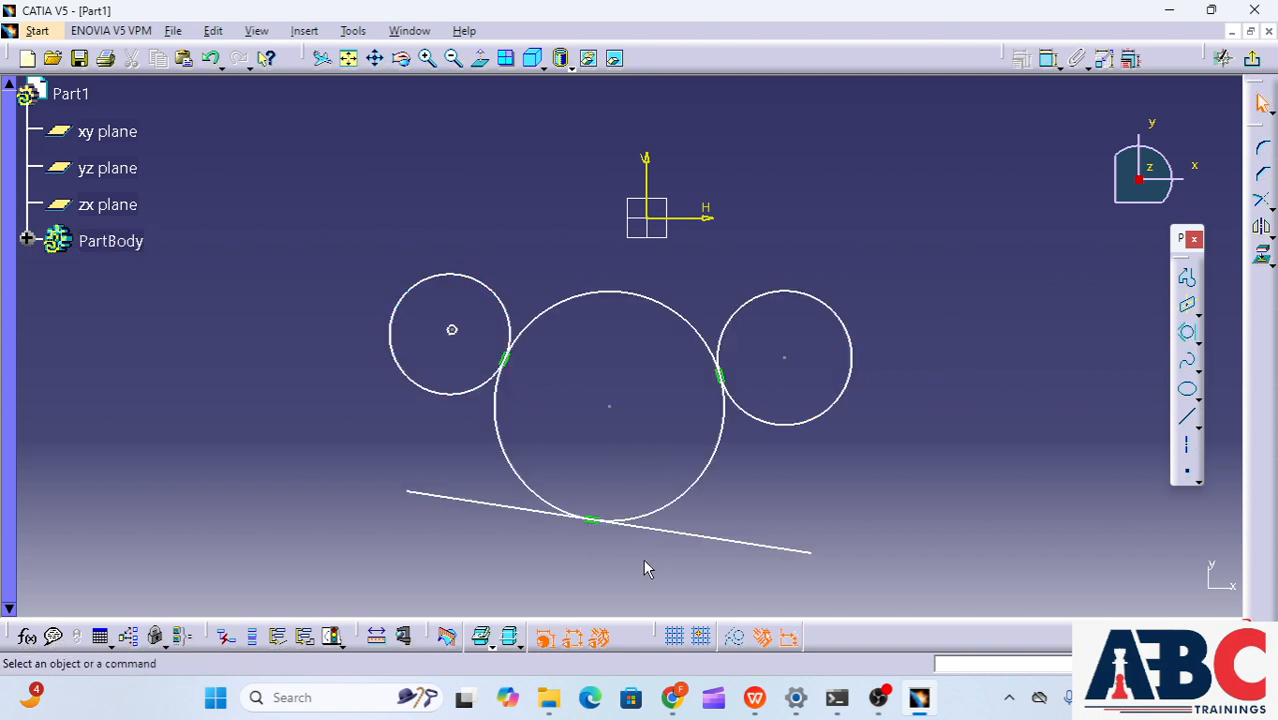
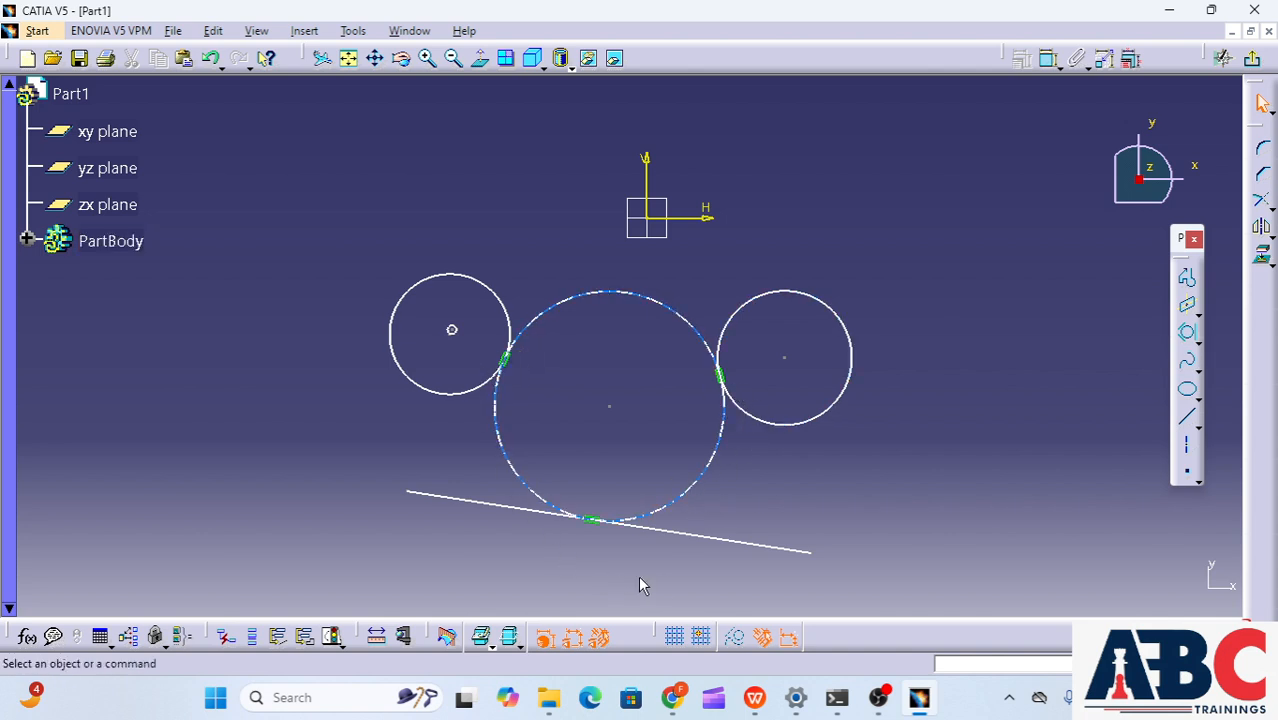
Draw an upward-bulging three-point arc in the empty area beyond the sloped line's lower end
left_click(1198, 340)
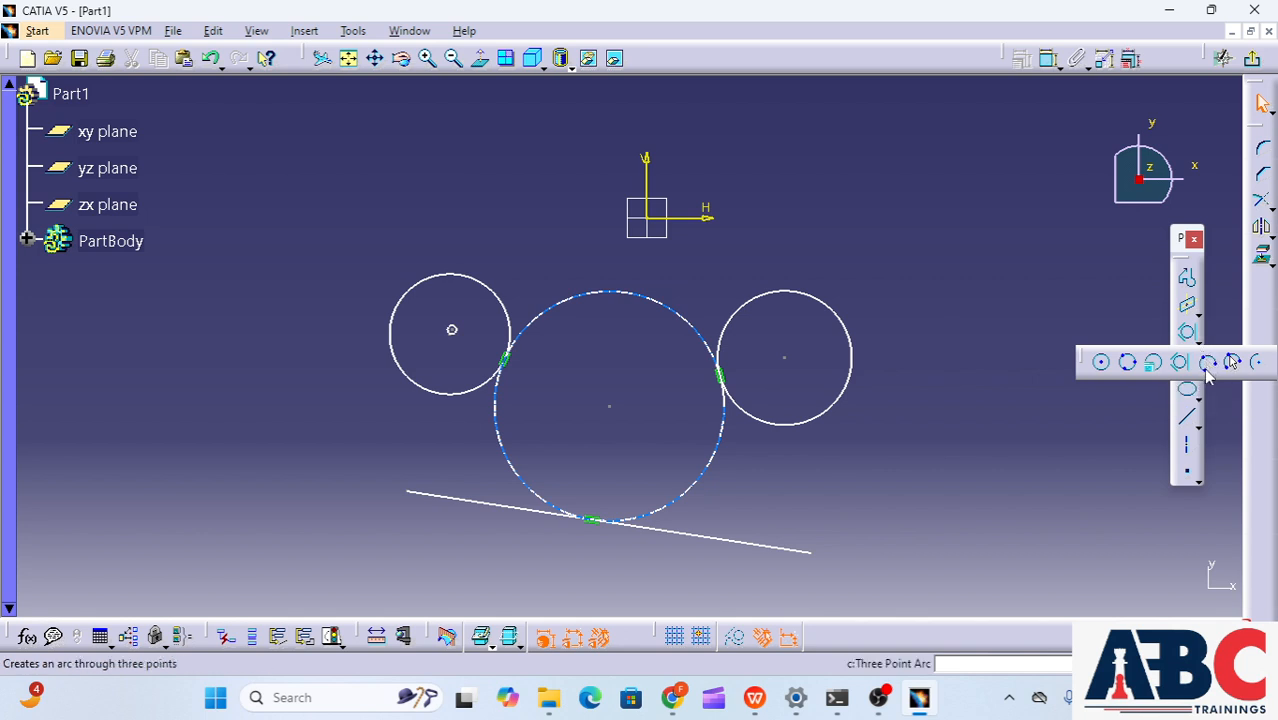
left_click(1207, 364)
left_click(963, 540)
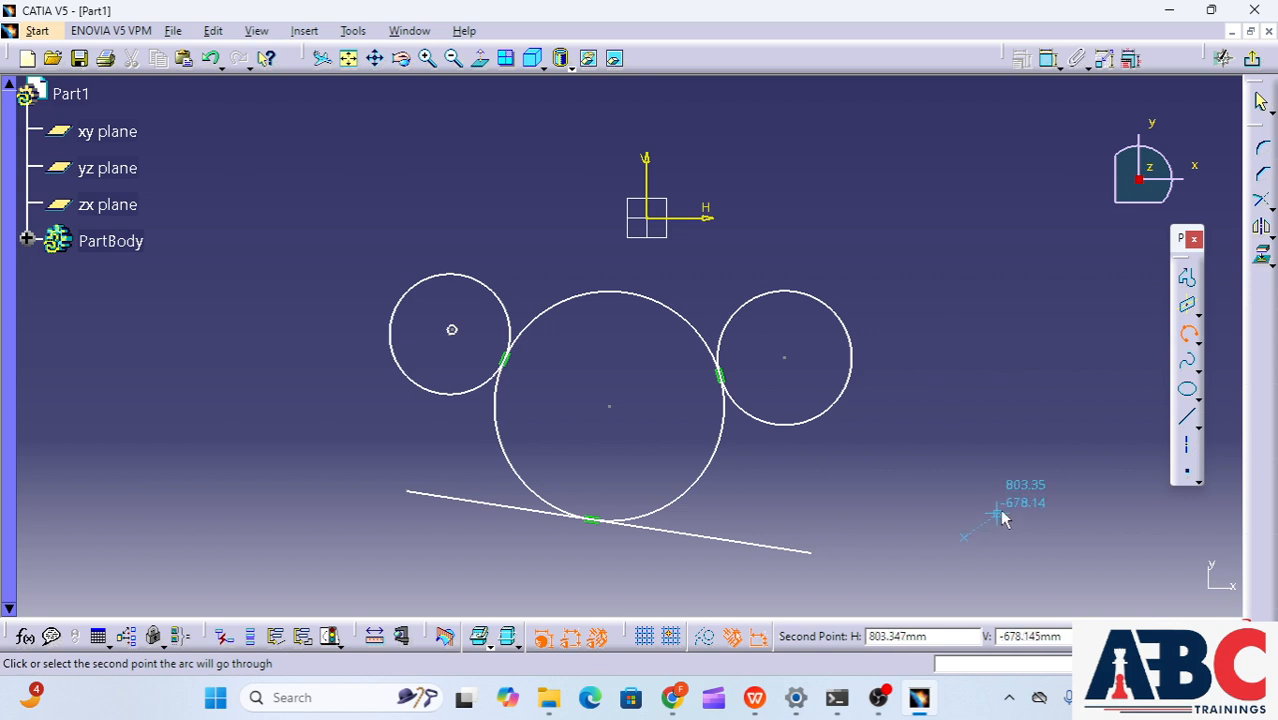
left_click(1076, 450)
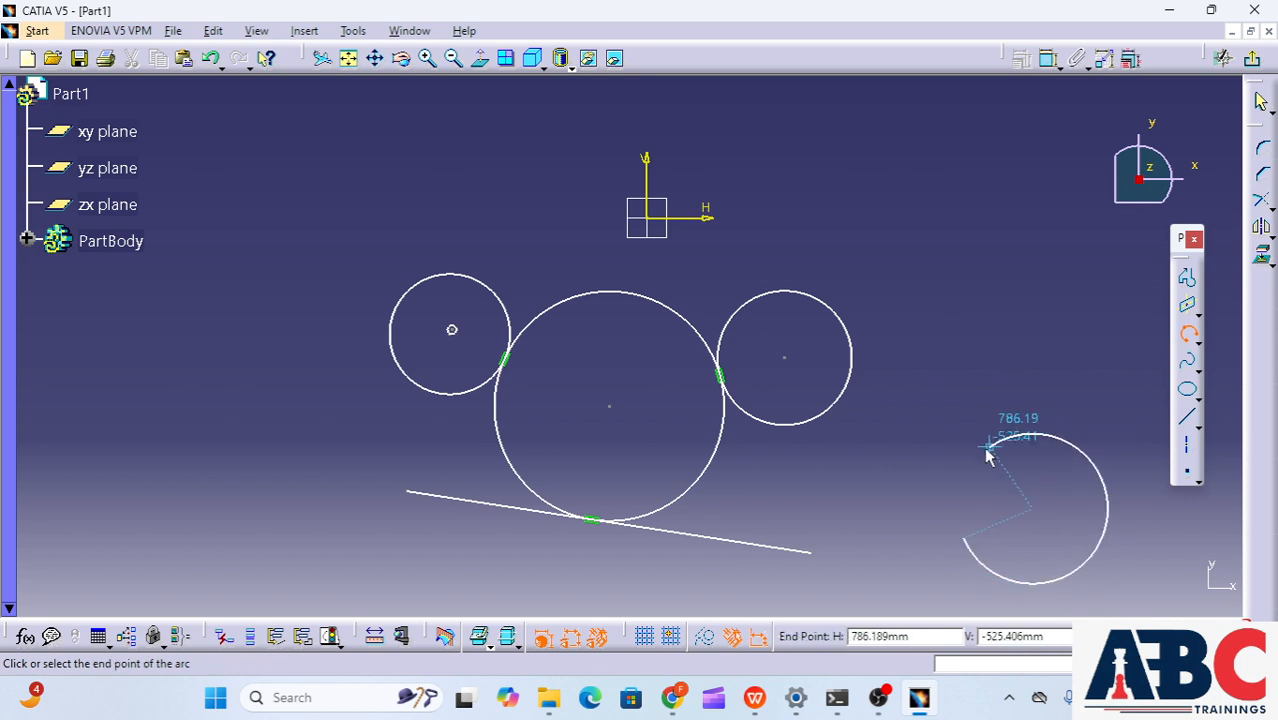
left_click(1101, 457)
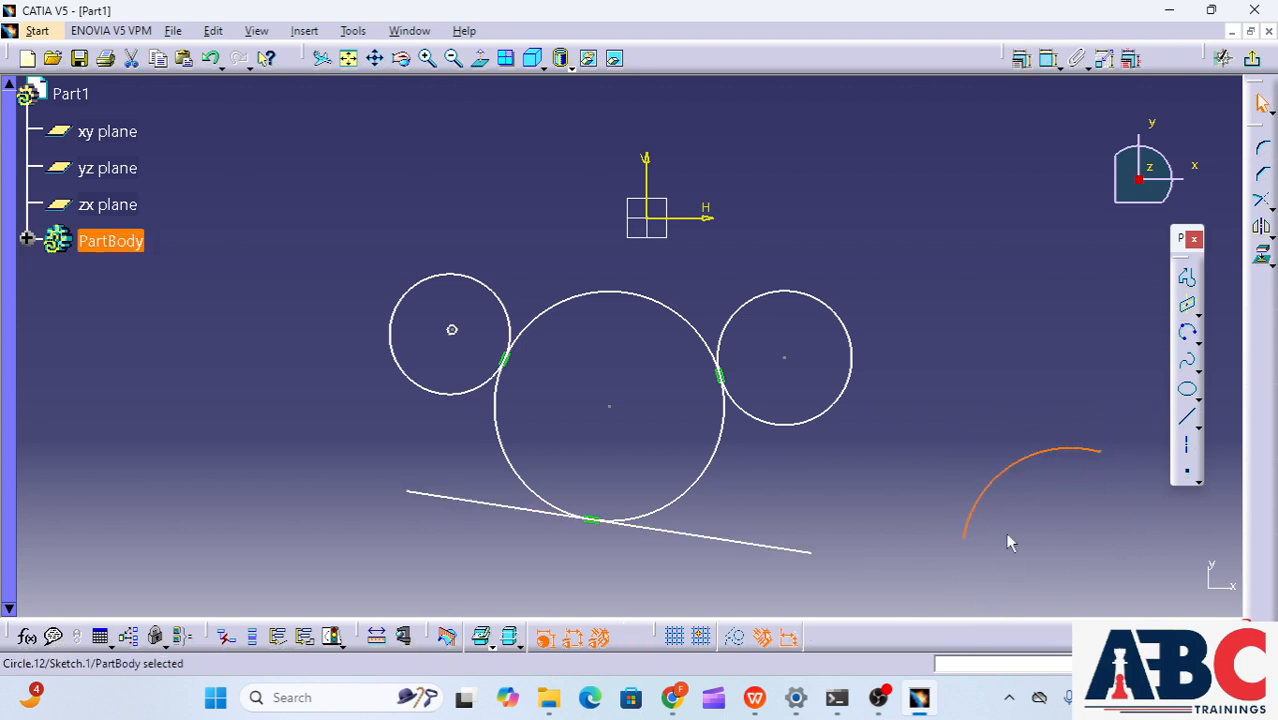
left_click(1001, 422)
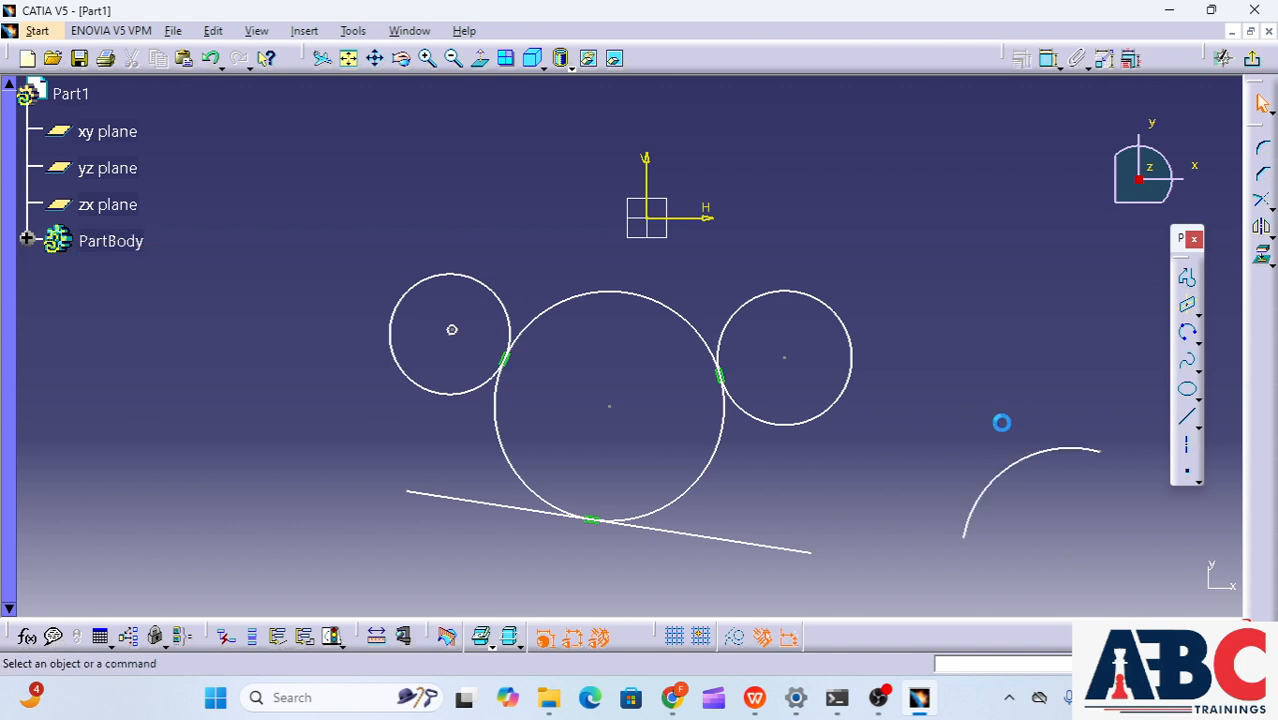
Draw a three-point arc starting with limits directly above the first arc, bulging upward and similar in width
left_click(1198, 343)
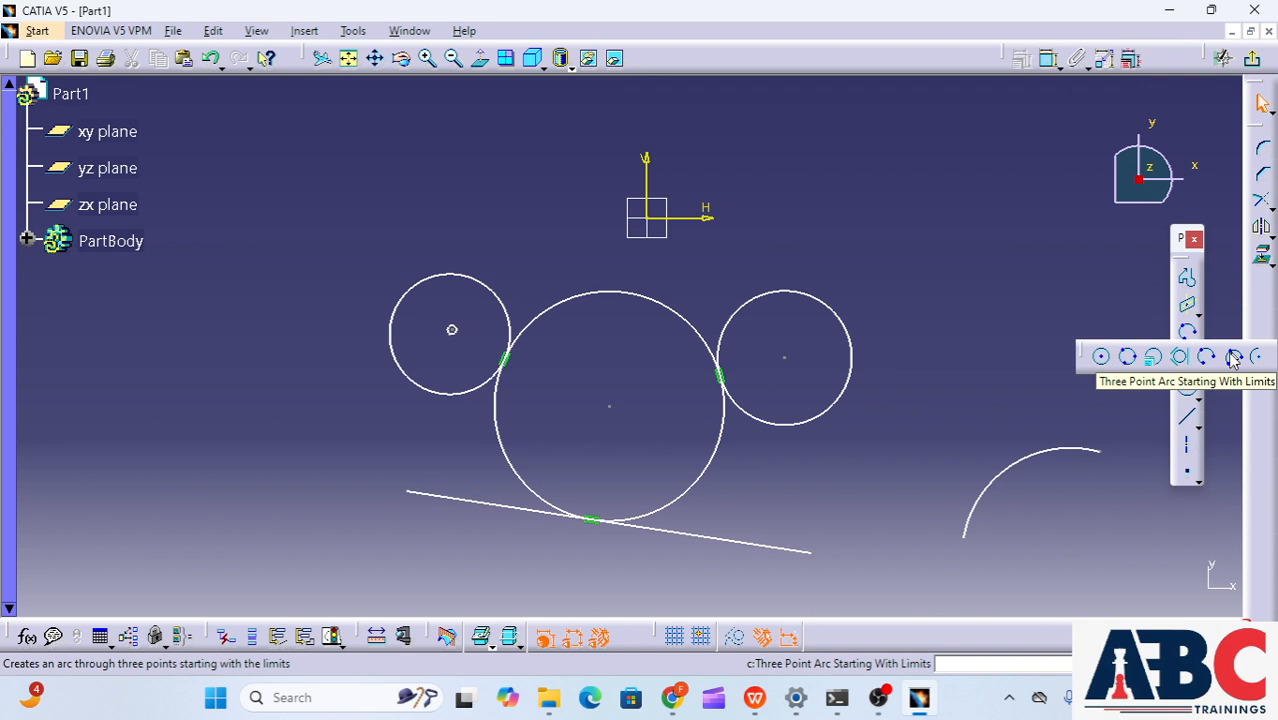
left_click(1233, 358)
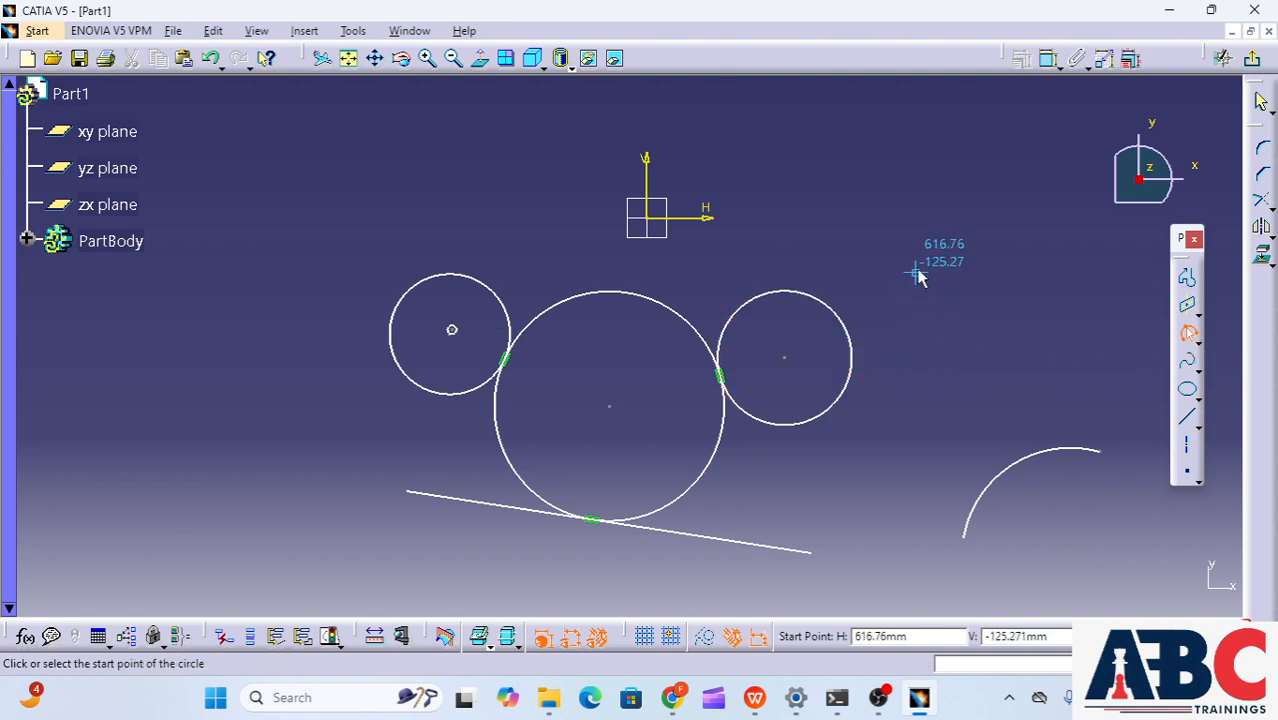
left_click(964, 319)
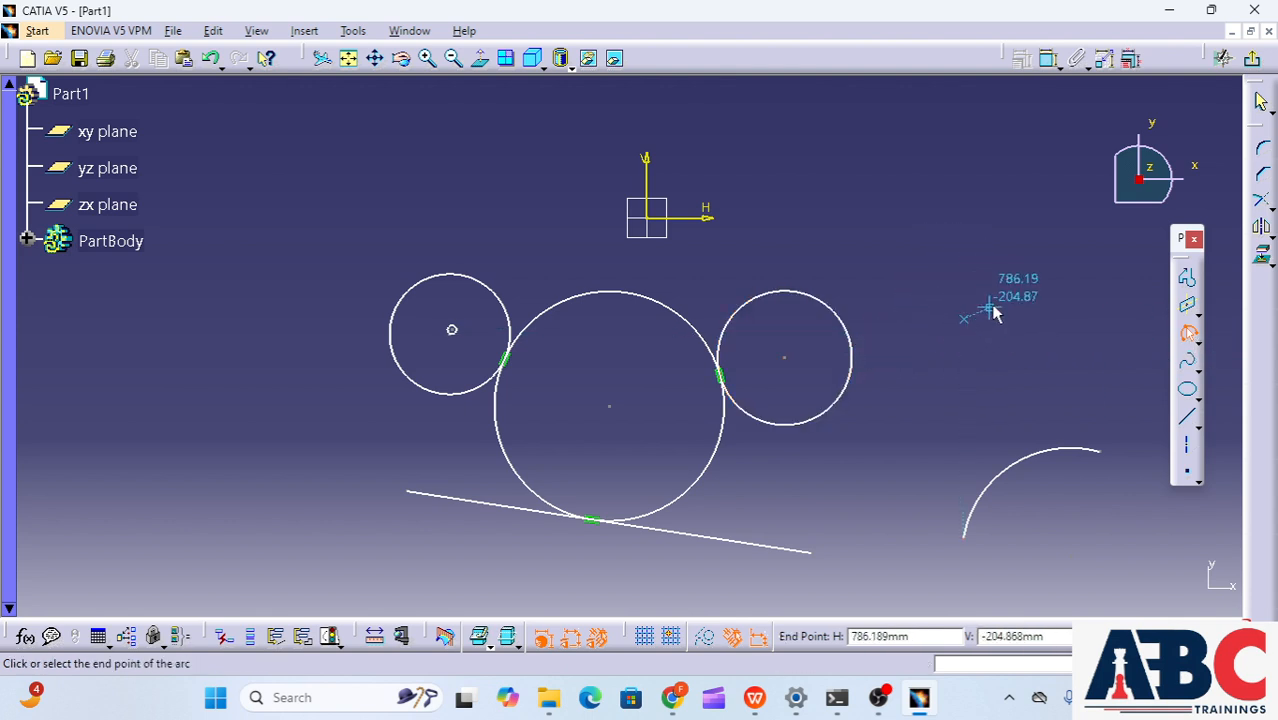
left_click(1093, 276)
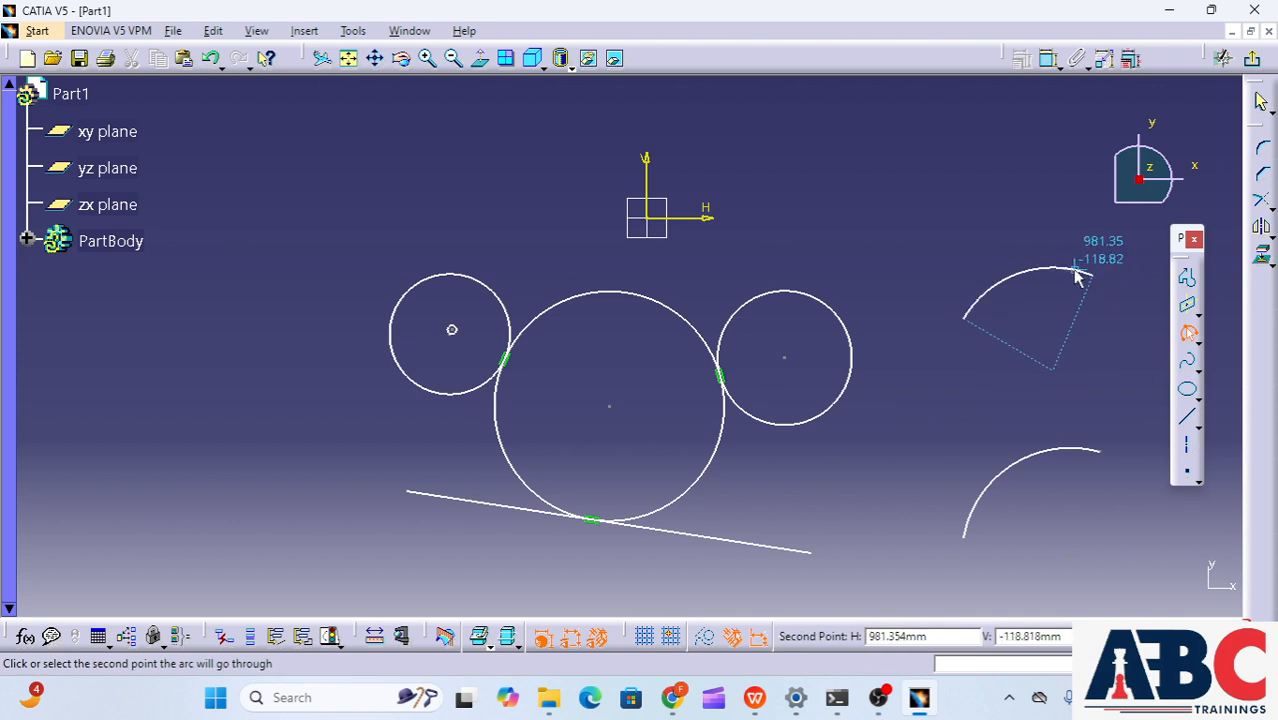
left_click(1020, 266)
left_click(874, 453)
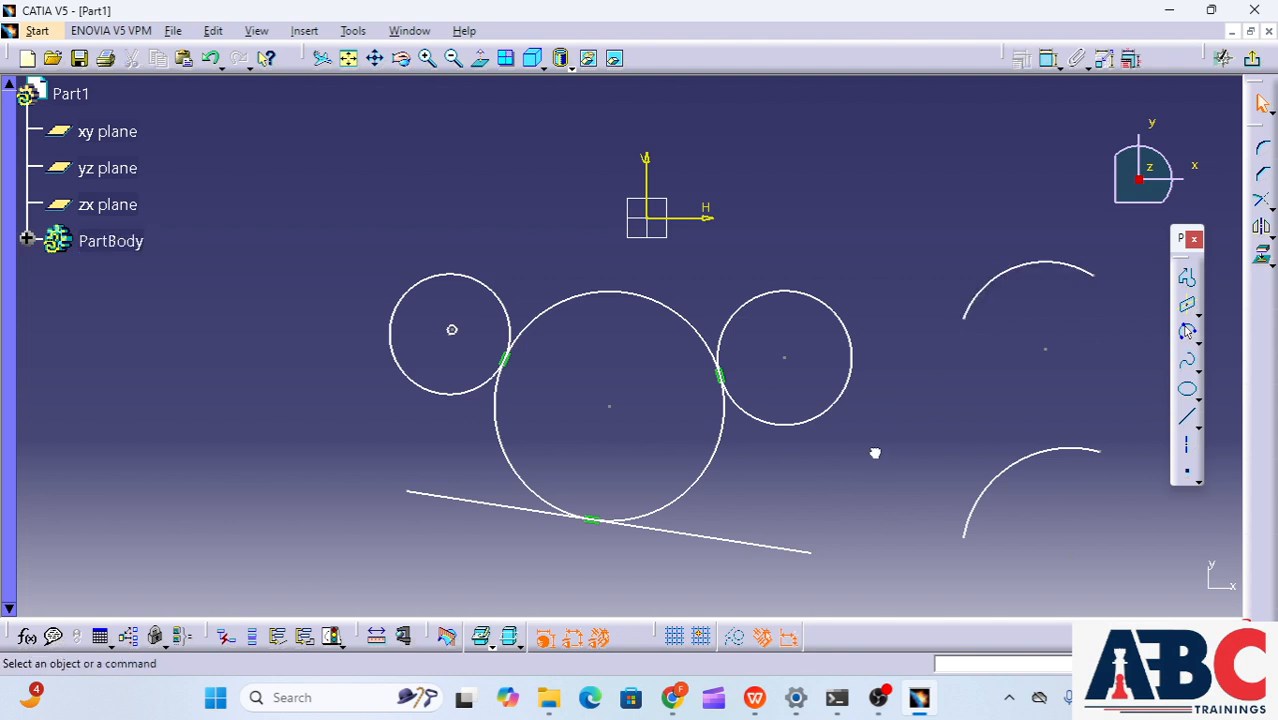
Draw an arc by center, start and end point on the empty negative-H side, starting at about H -822 mm, V -493 mm
left_click(1198, 340)
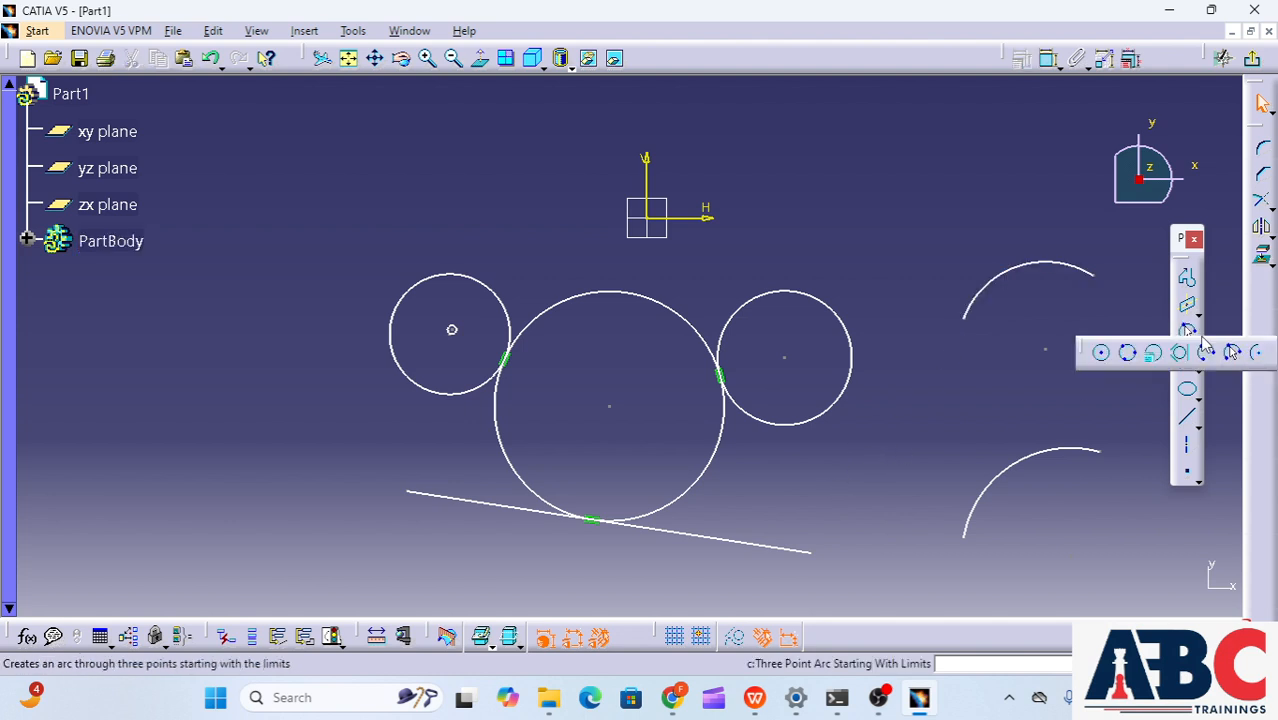
left_click(1258, 354)
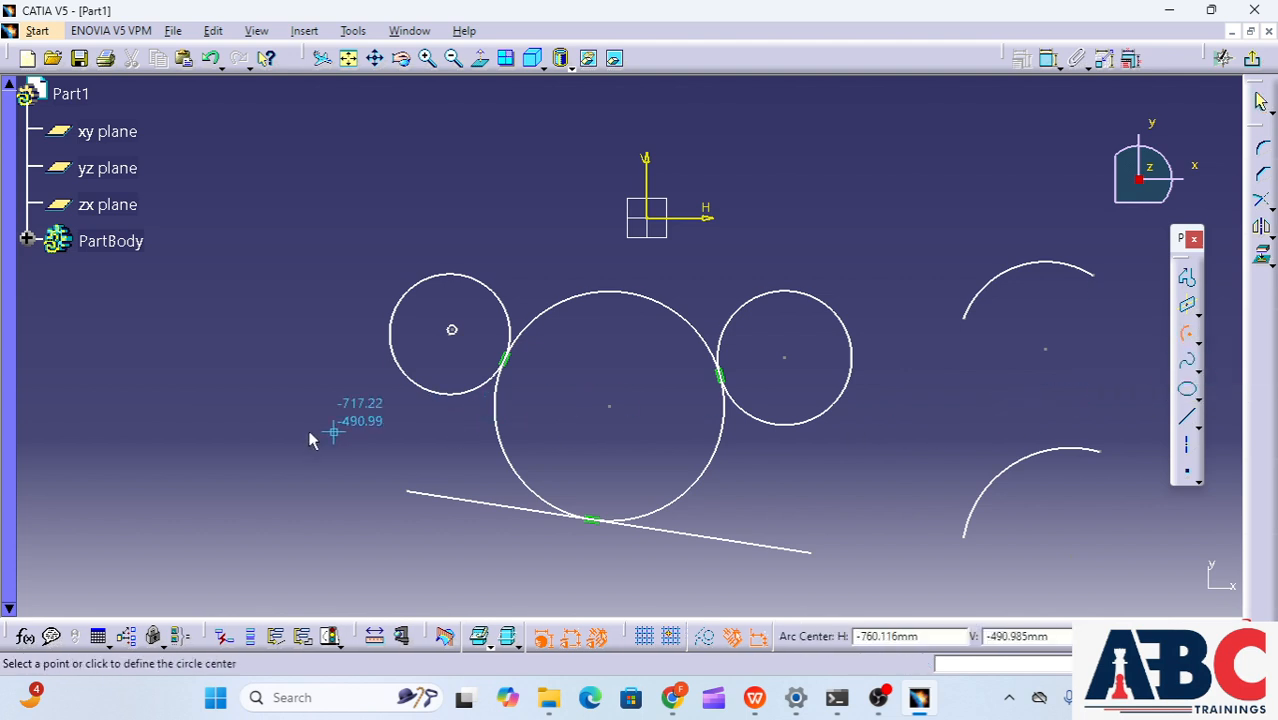
left_click(172, 471)
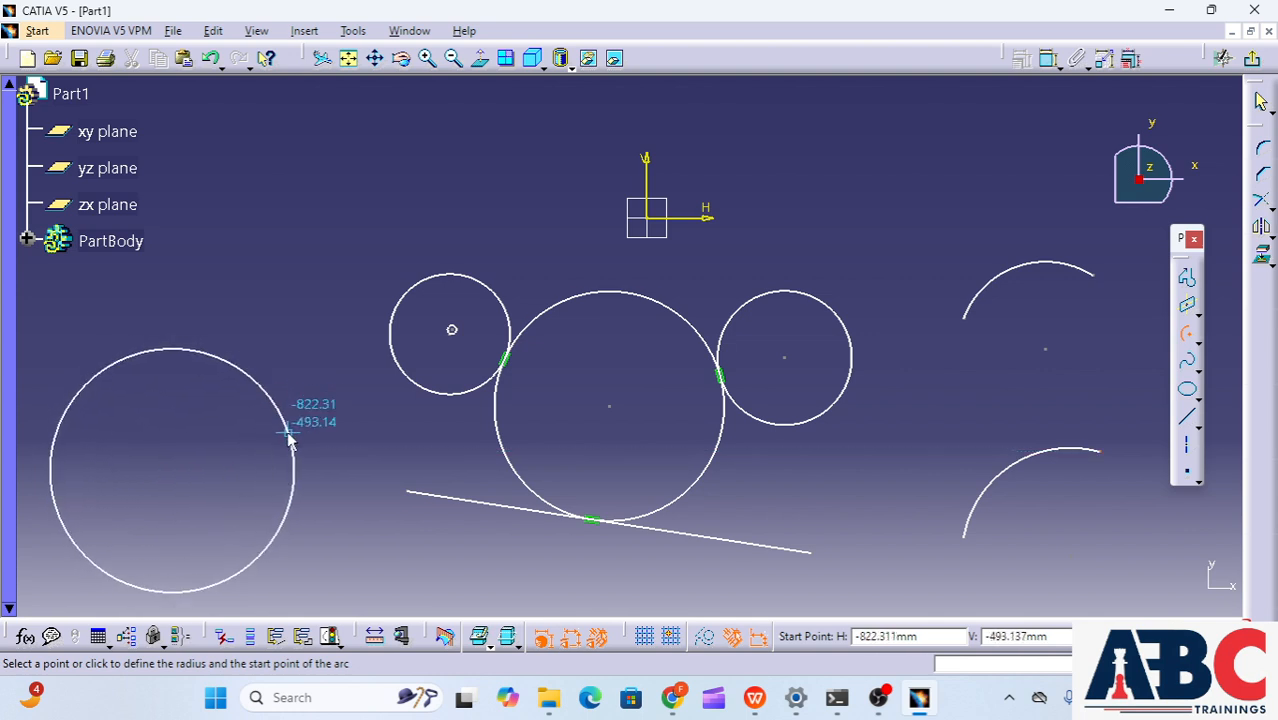
left_click(288, 433)
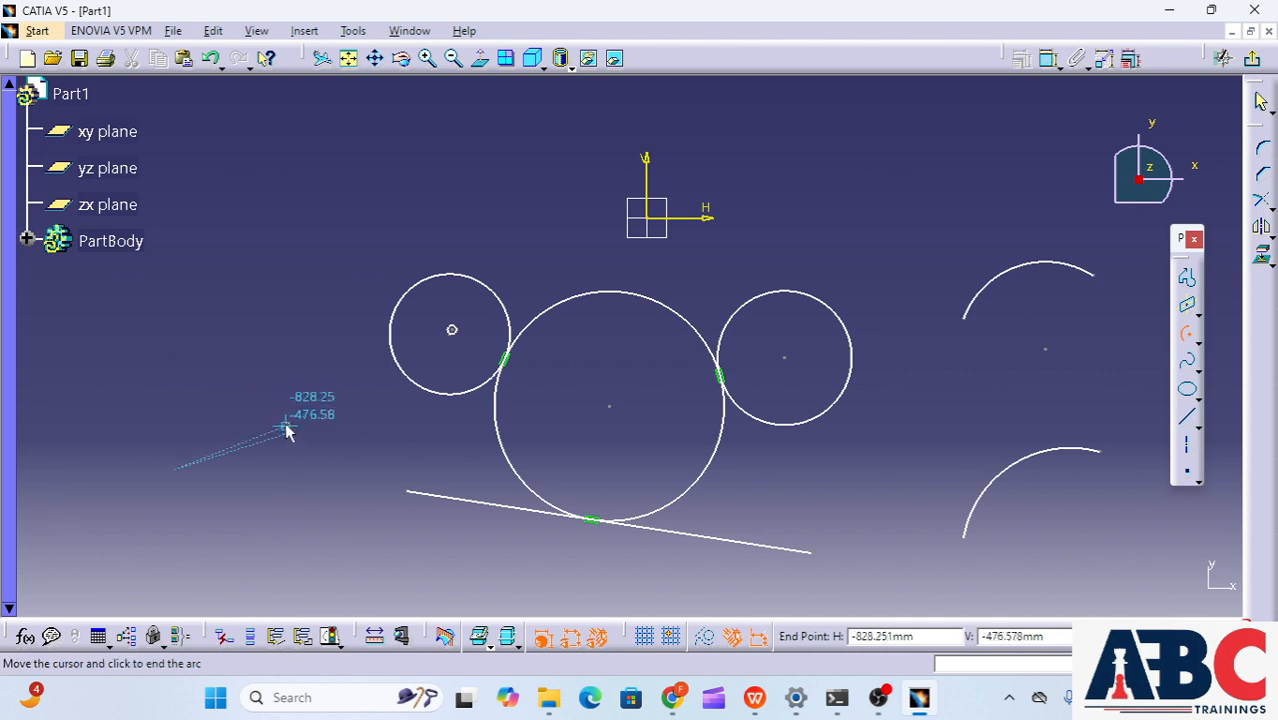
left_click(112, 365)
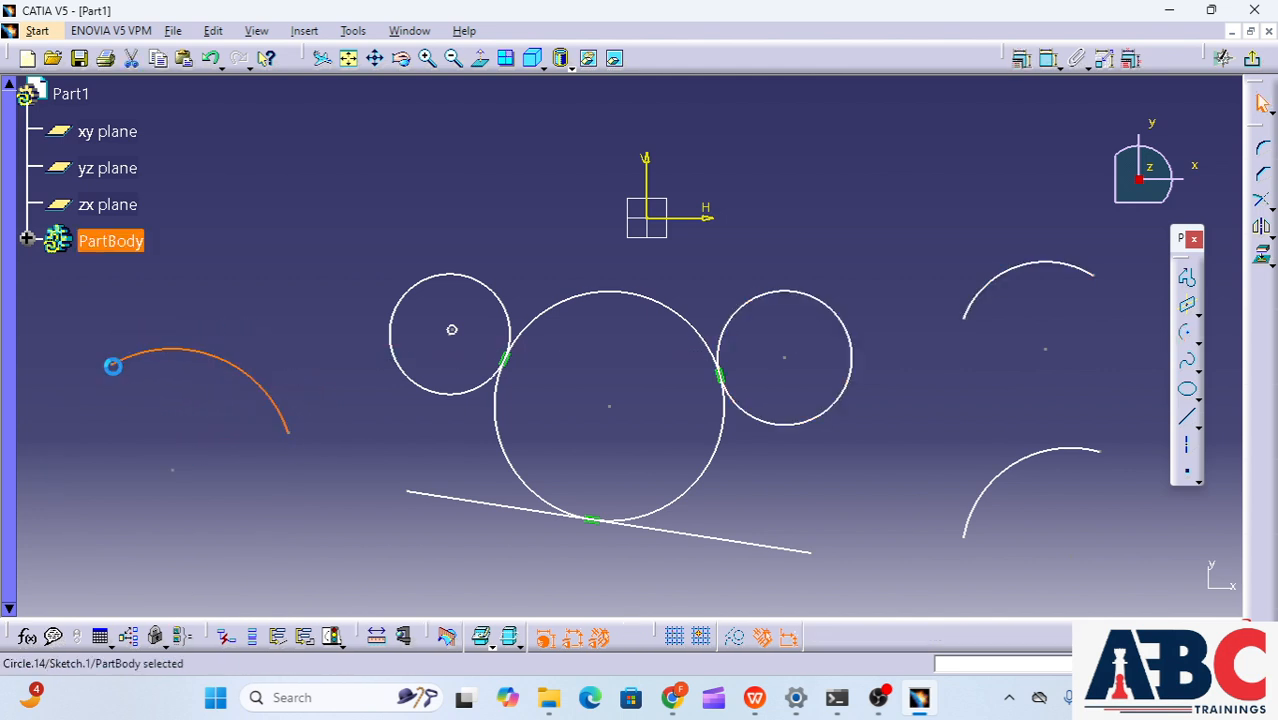
left_click(320, 313)
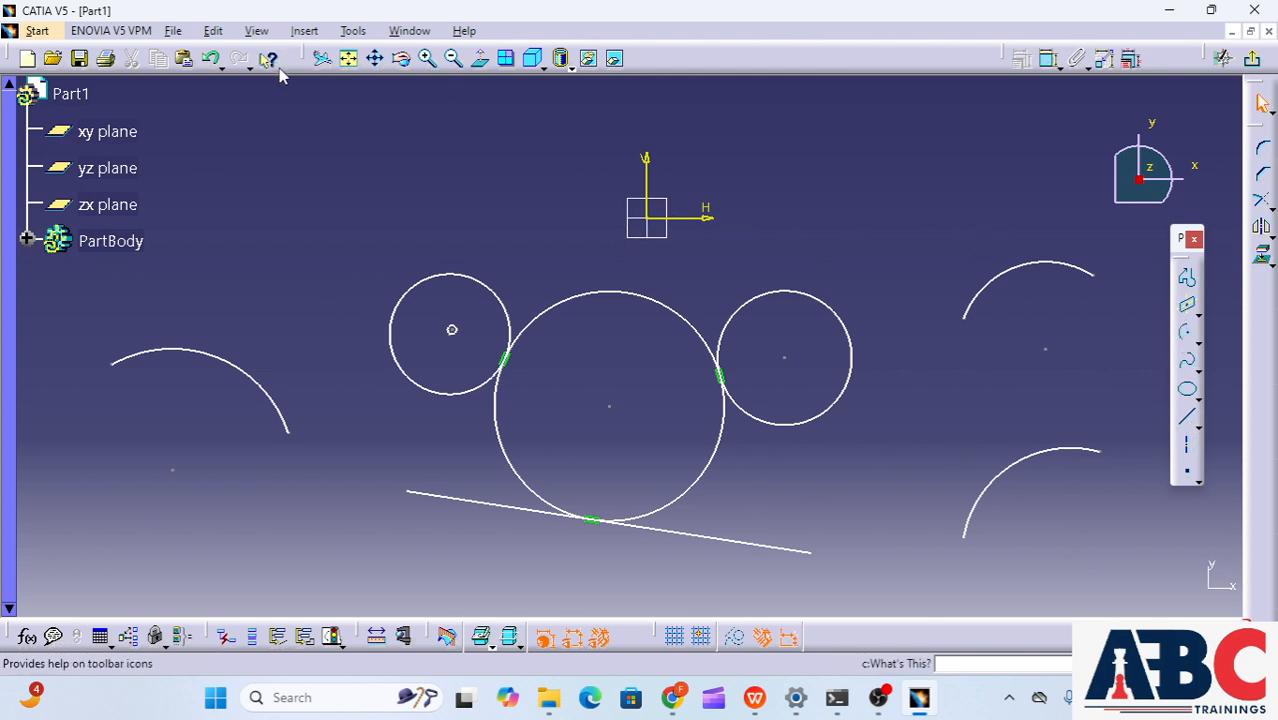
left_click(321, 58)
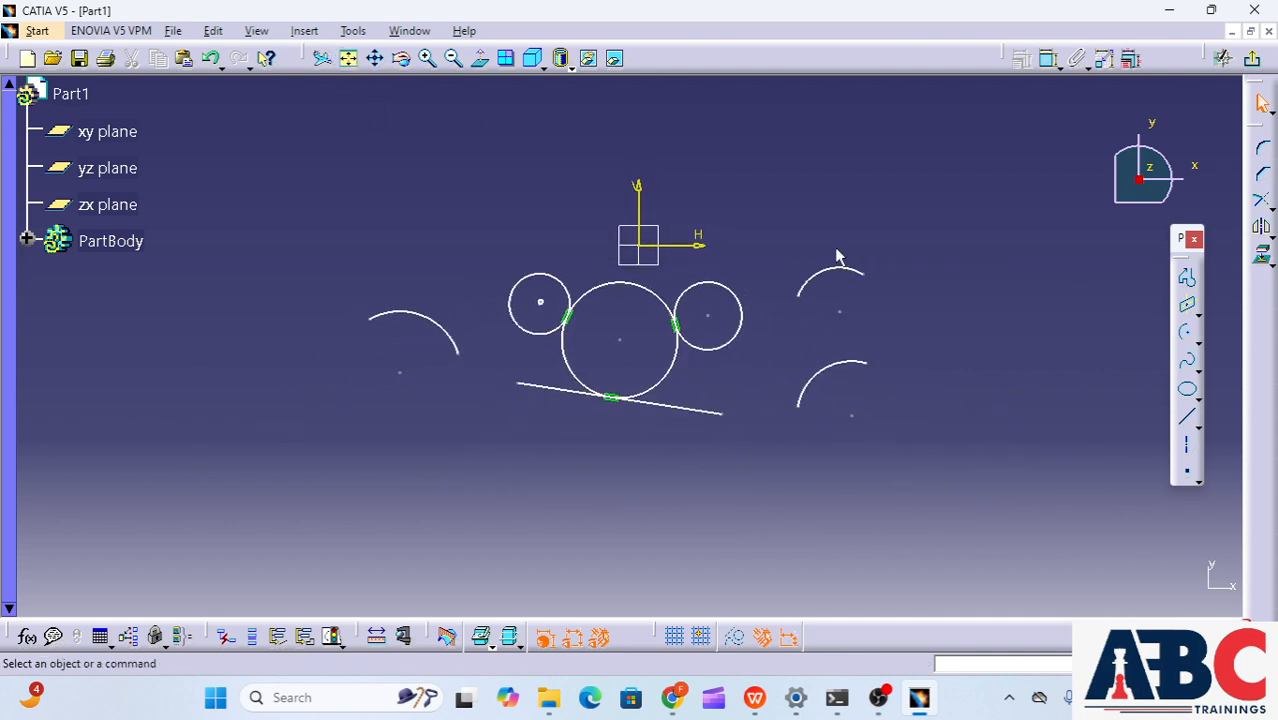
Delete all the circles, arcs, line and constraints from the sketch, leaving only the axes
left_click(1198, 341)
left_click(1199, 372)
mouse_move(223, 140)
left_mouse_down()
mouse_move(319, 339)
mouse_move(975, 481)
left_mouse_up()
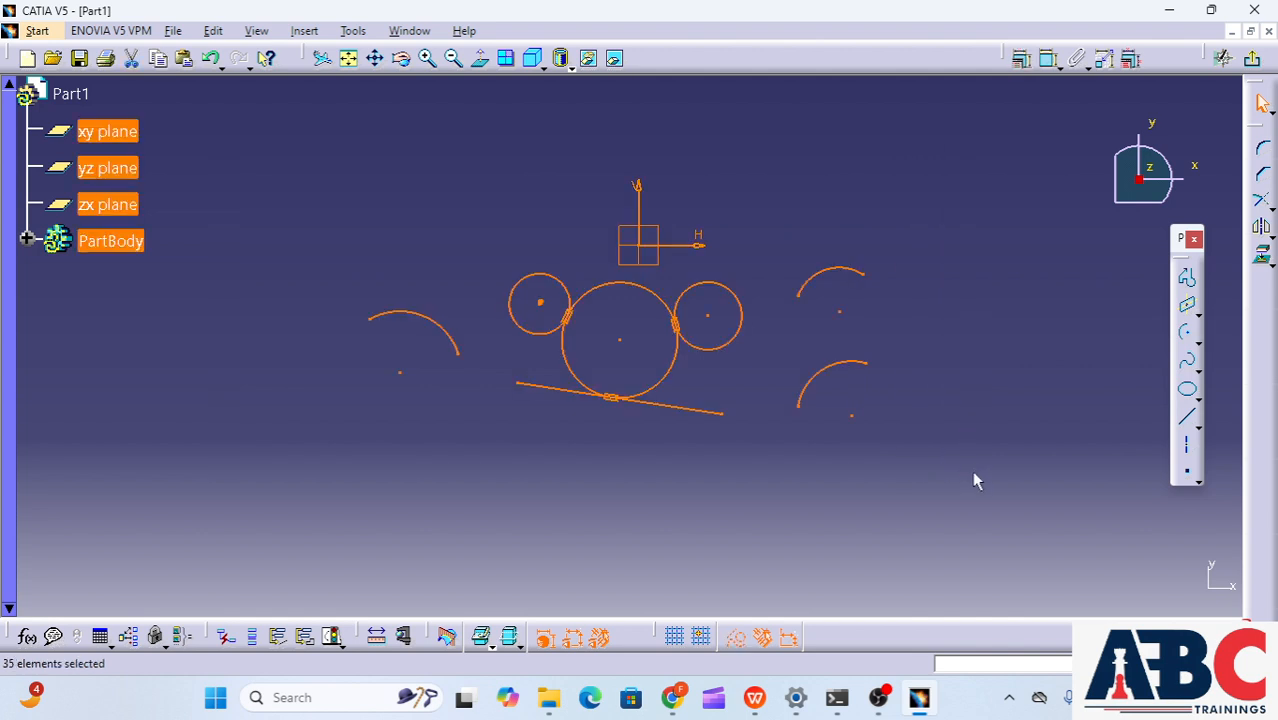
key("Delete")
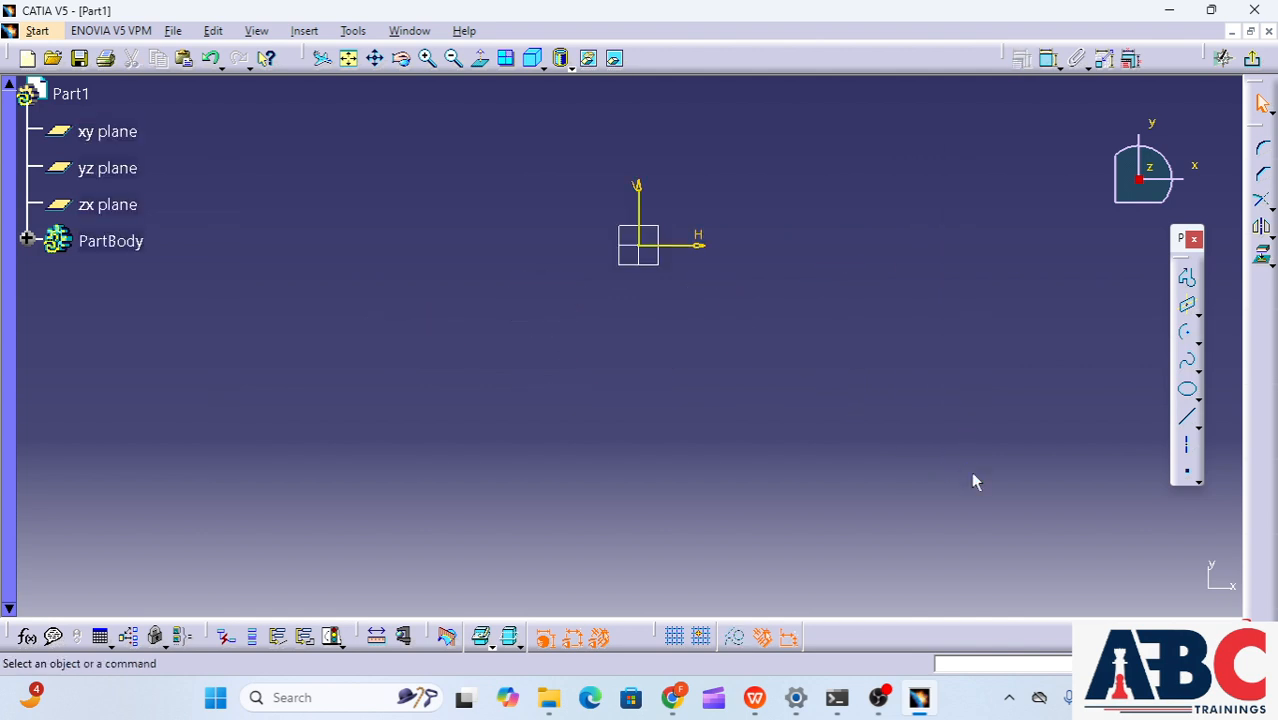
Draw a wavy open spline through eight control points below the origin, running from the negative-H side to the positive-H side
left_click(1199, 370)
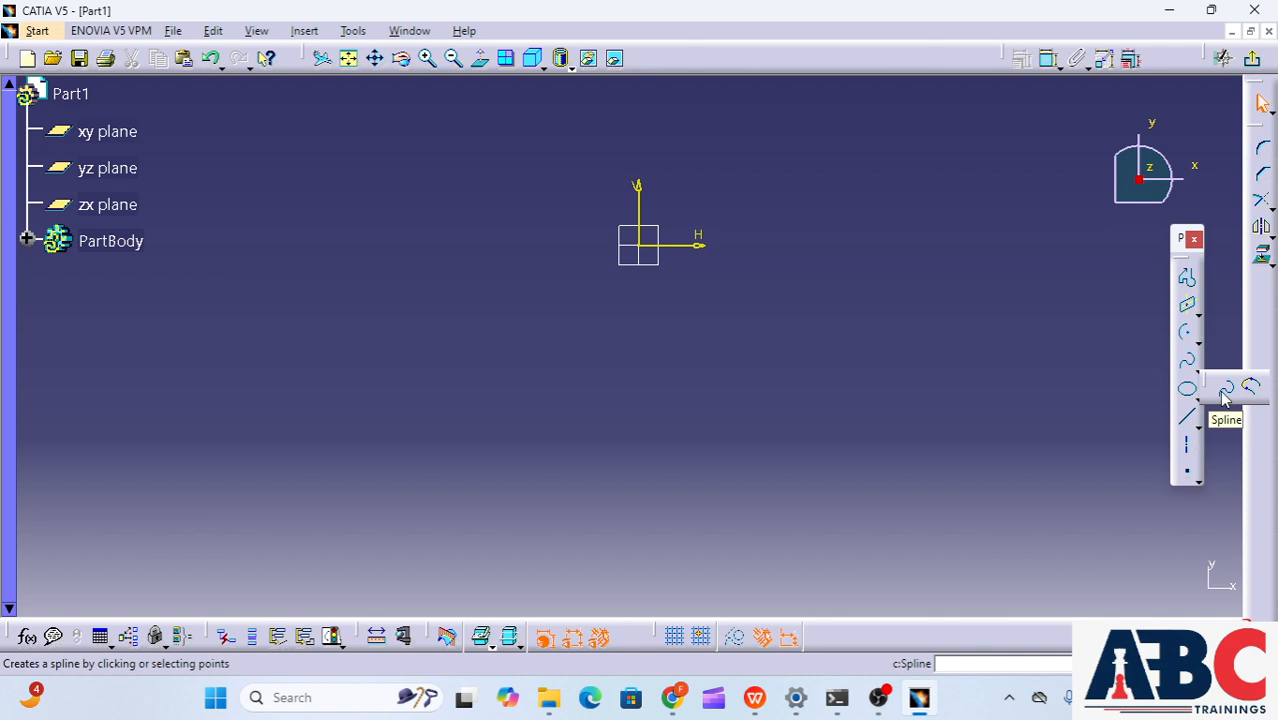
left_click(1226, 390)
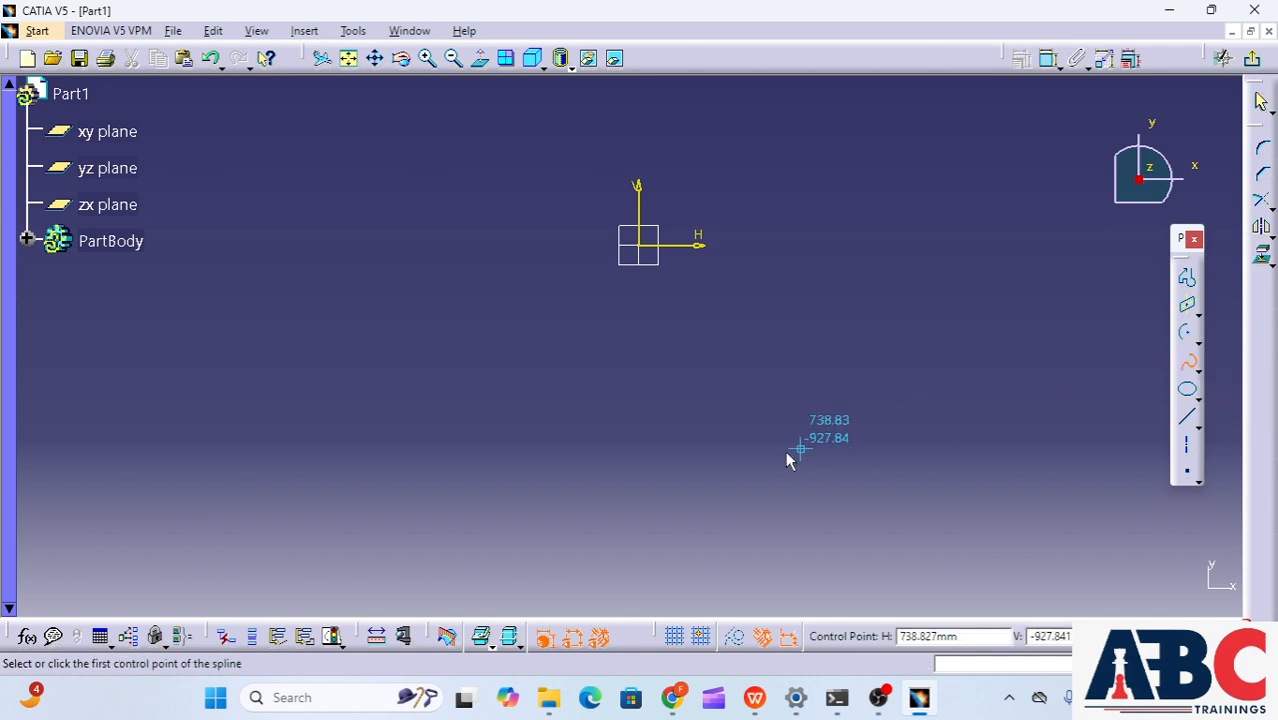
left_click(274, 495)
left_click(371, 386)
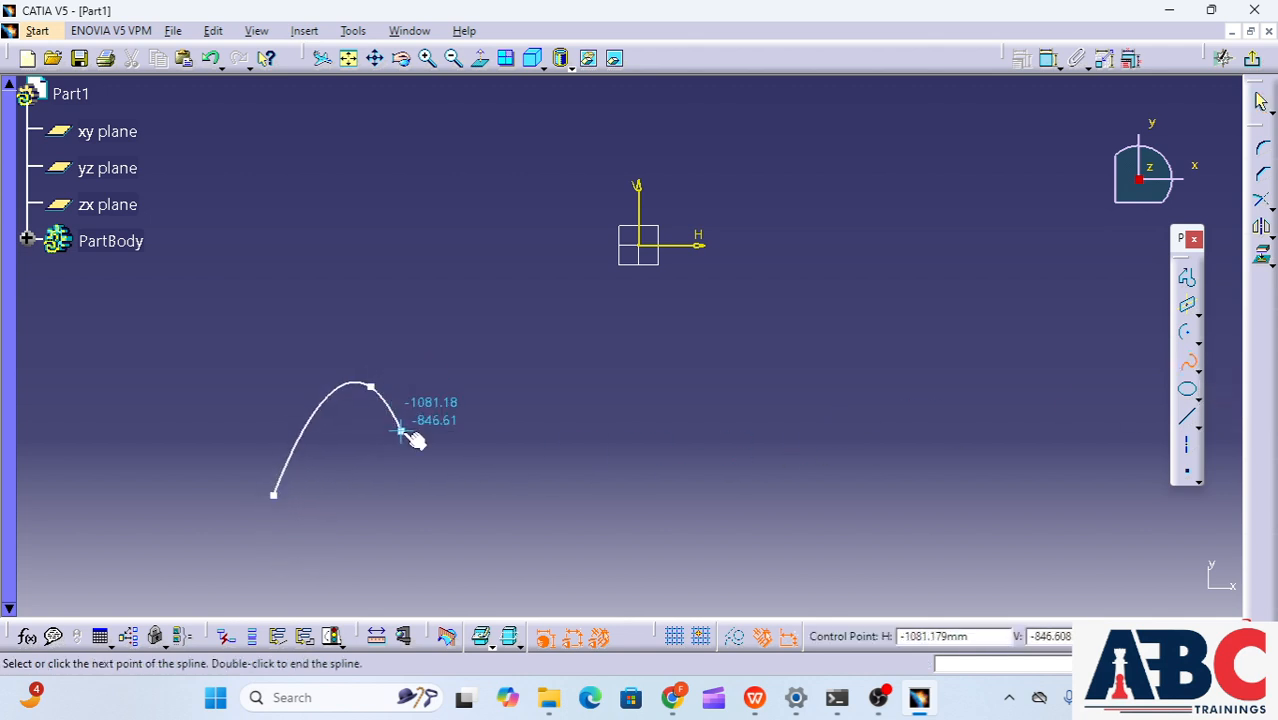
left_click(486, 464)
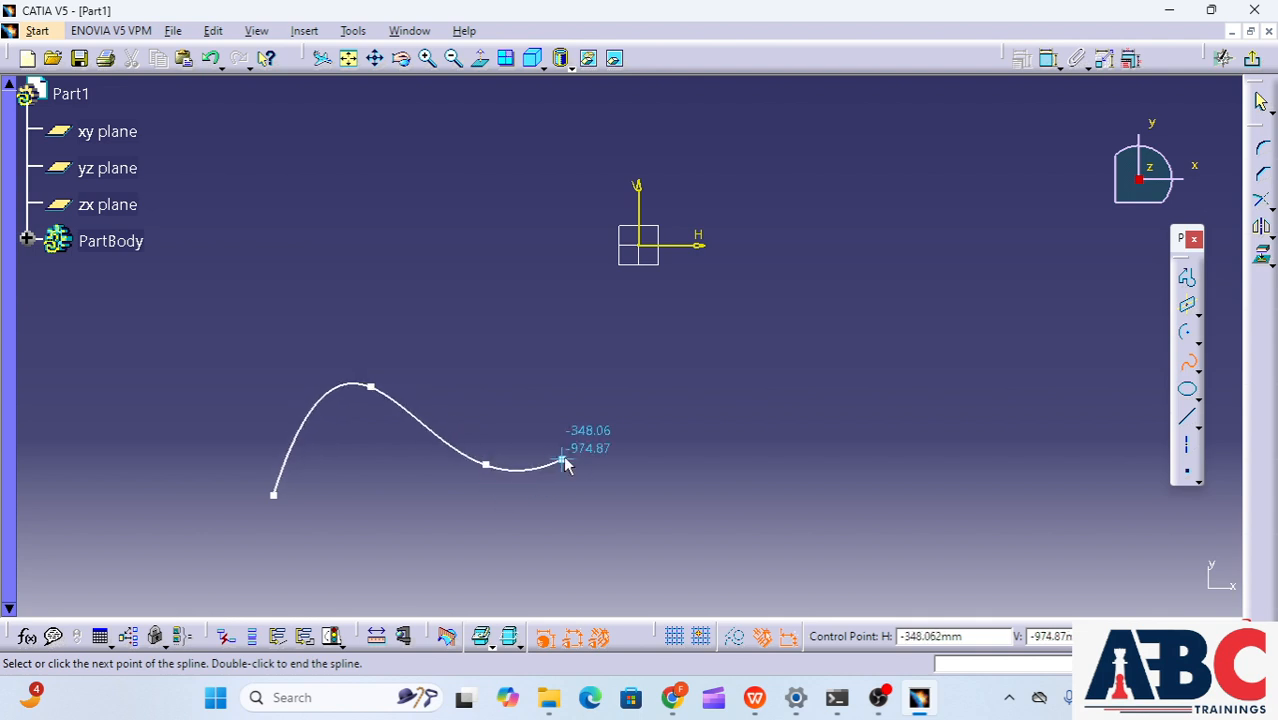
left_click(603, 424)
left_click(675, 347)
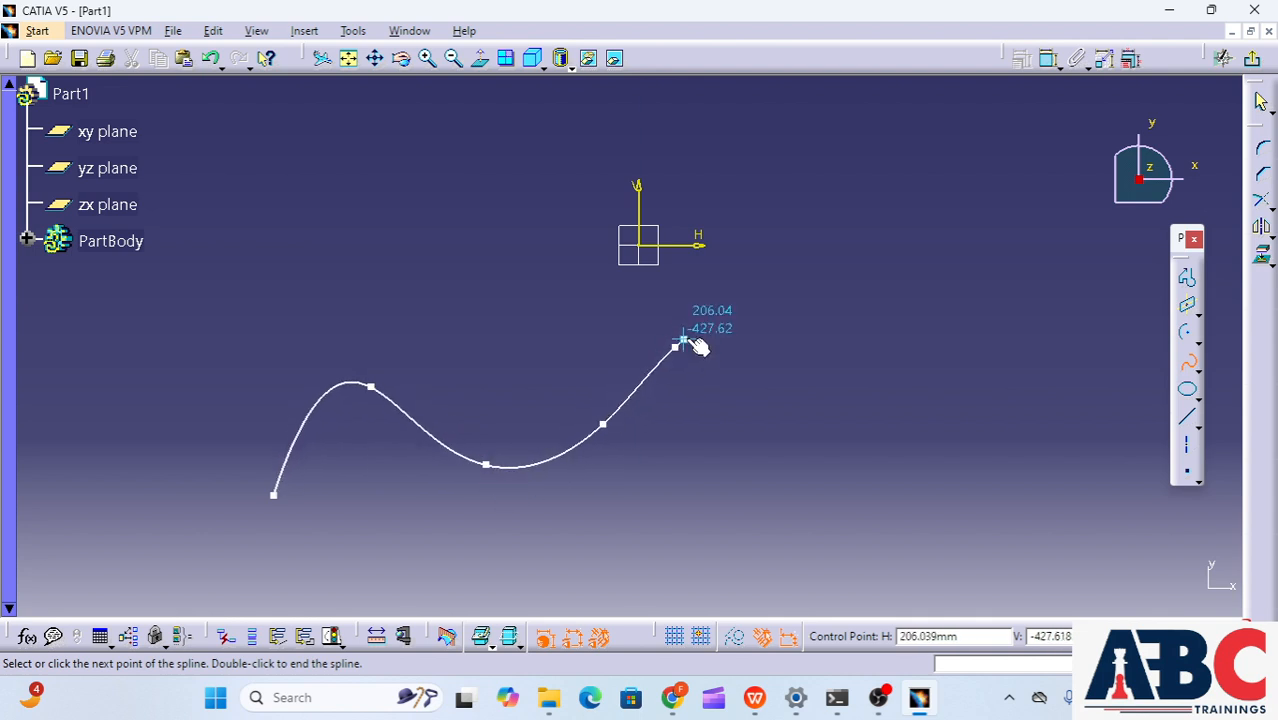
left_click(800, 338)
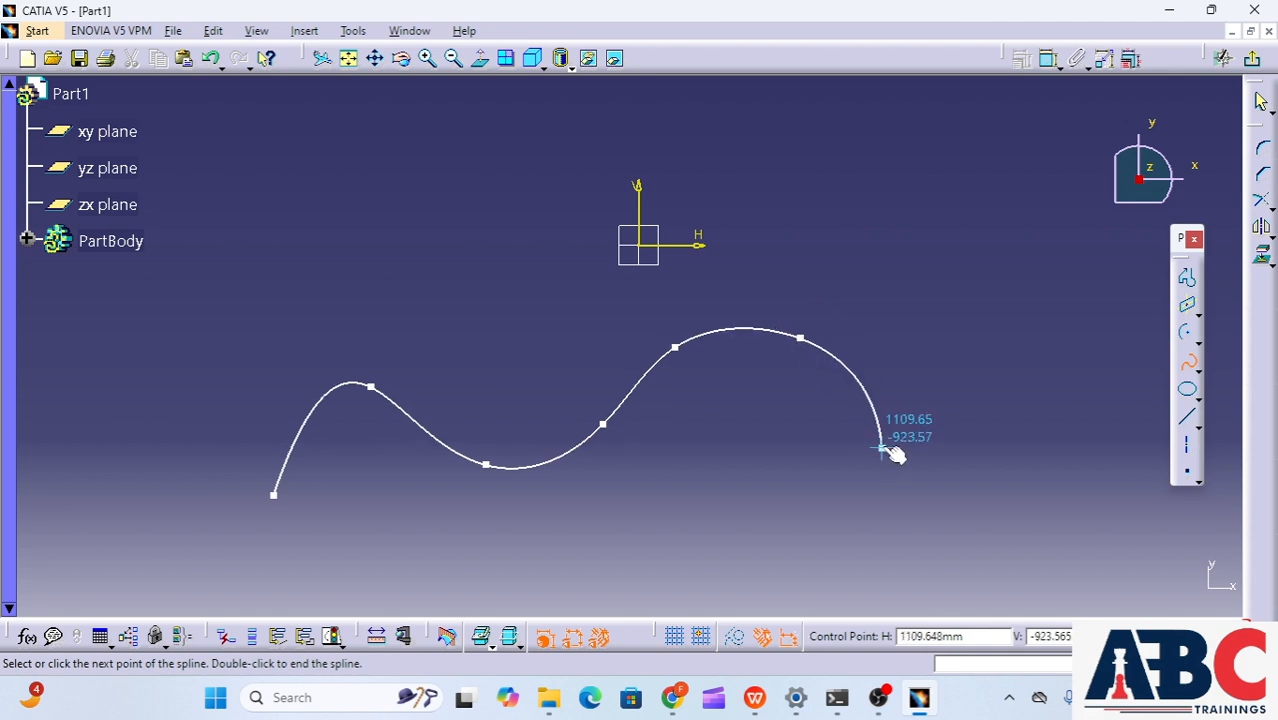
left_click(882, 447)
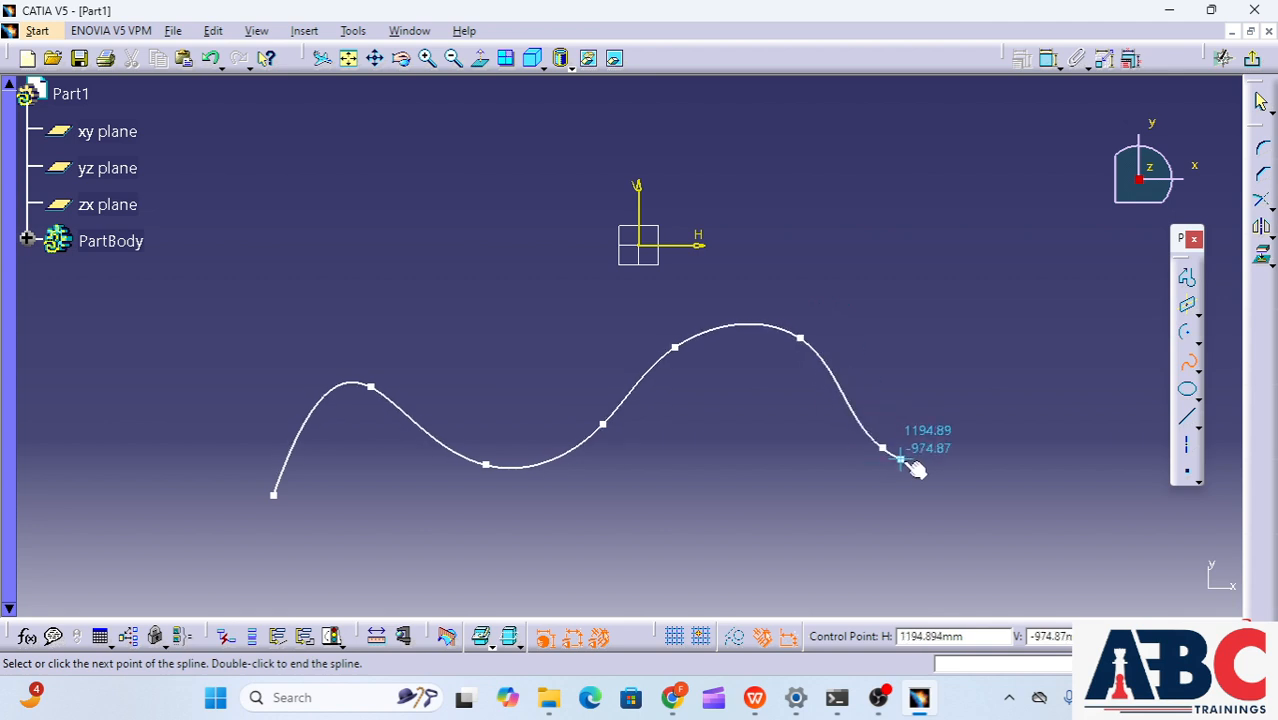
left_click(988, 495)
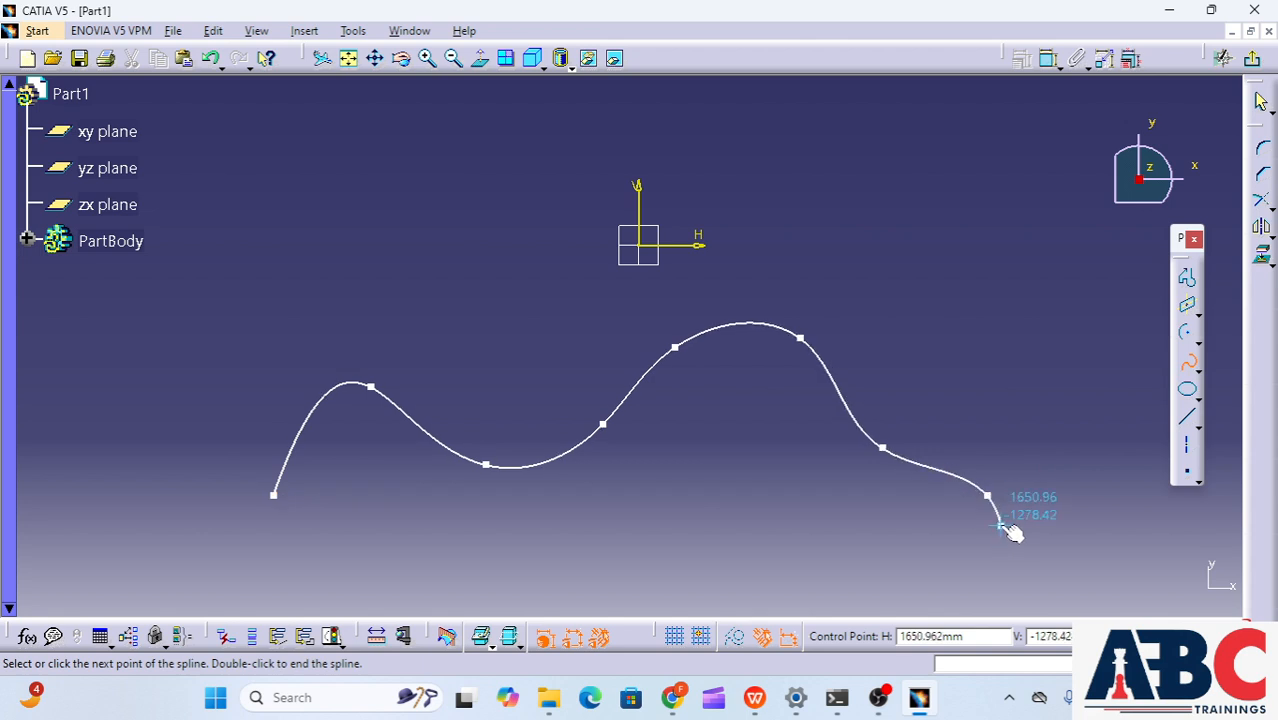
double_click(988, 495)
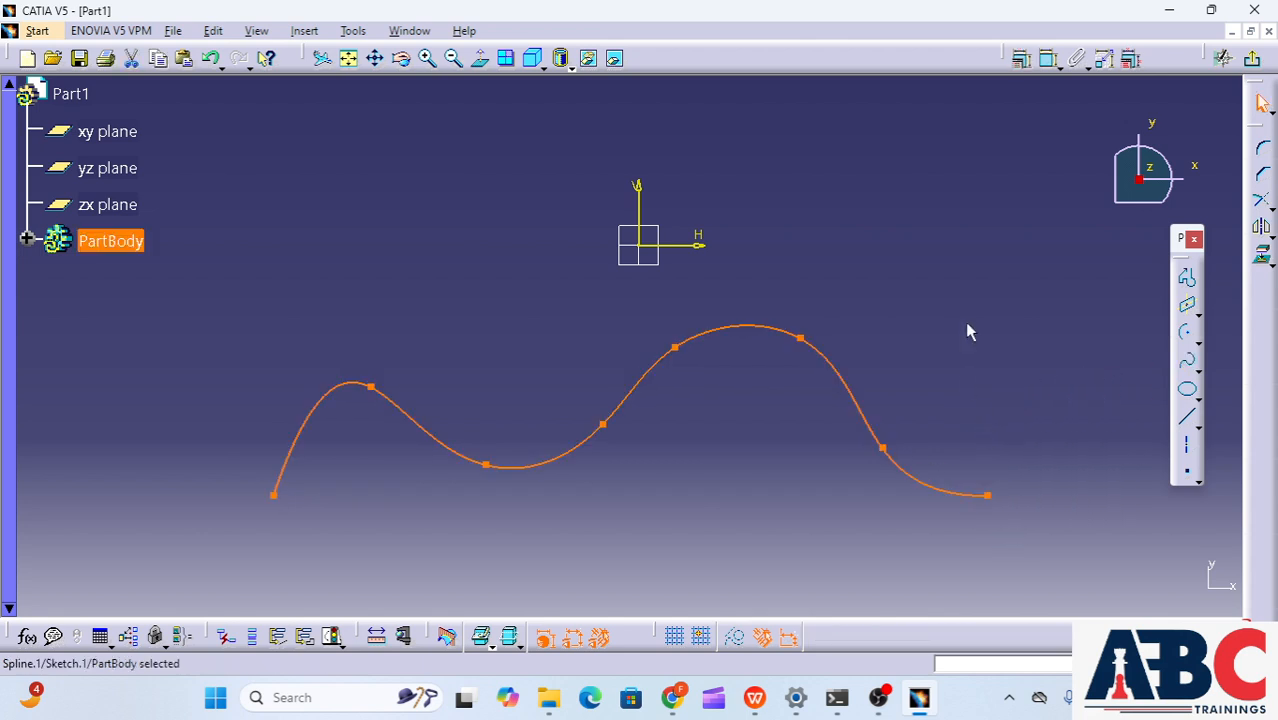
Draw a second spline through four control points from about H 1634 mm, V -466 mm, up and back over the first spline towards the V axis
left_click(1186, 358)
left_click(997, 347)
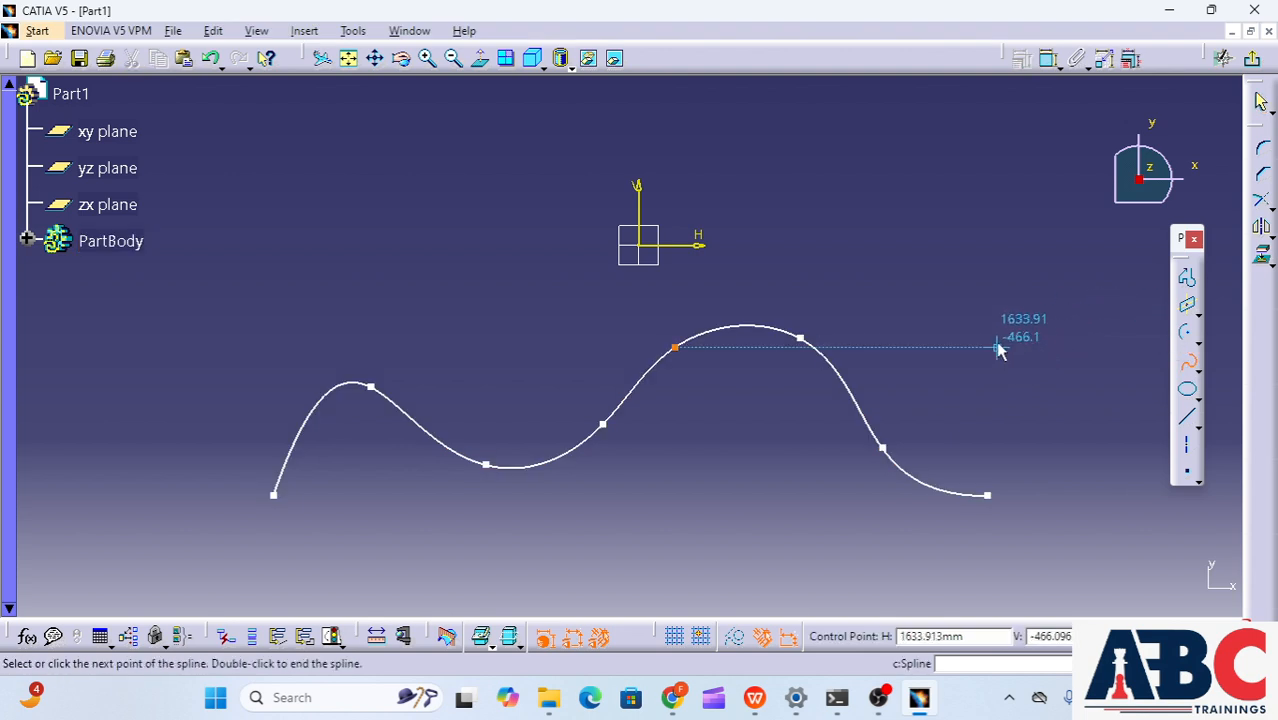
left_click(914, 207)
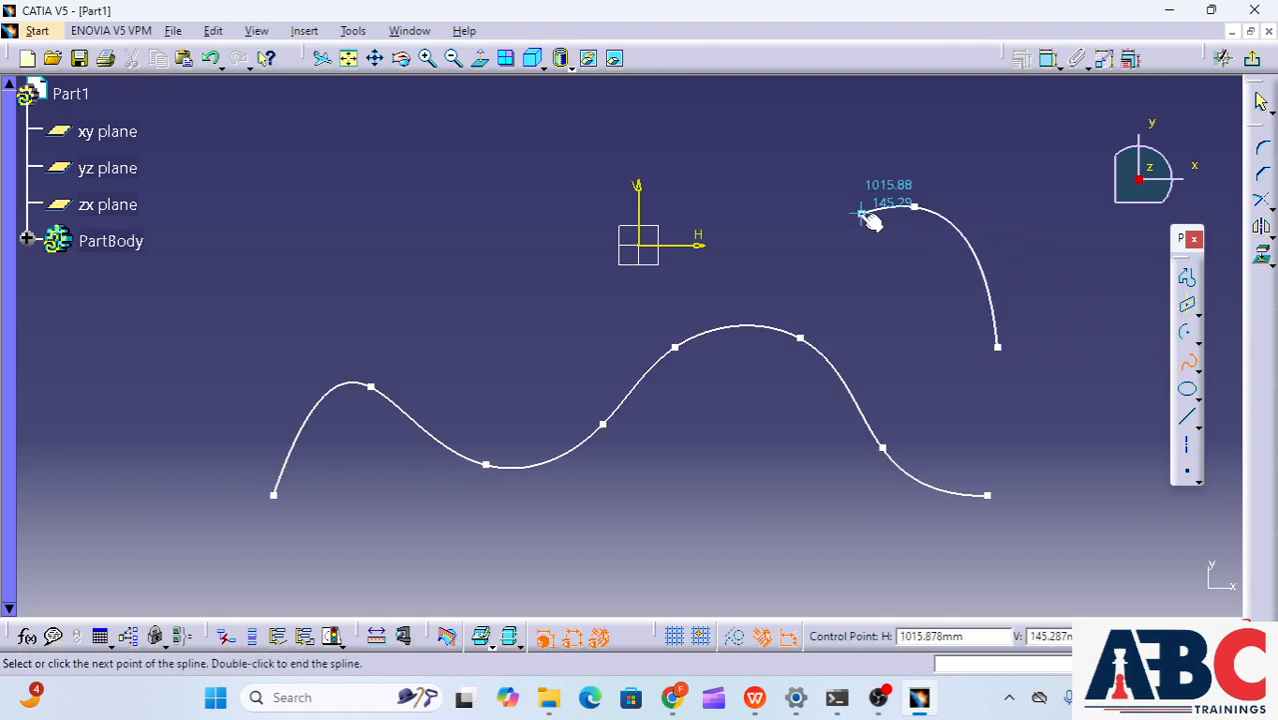
left_click(776, 220)
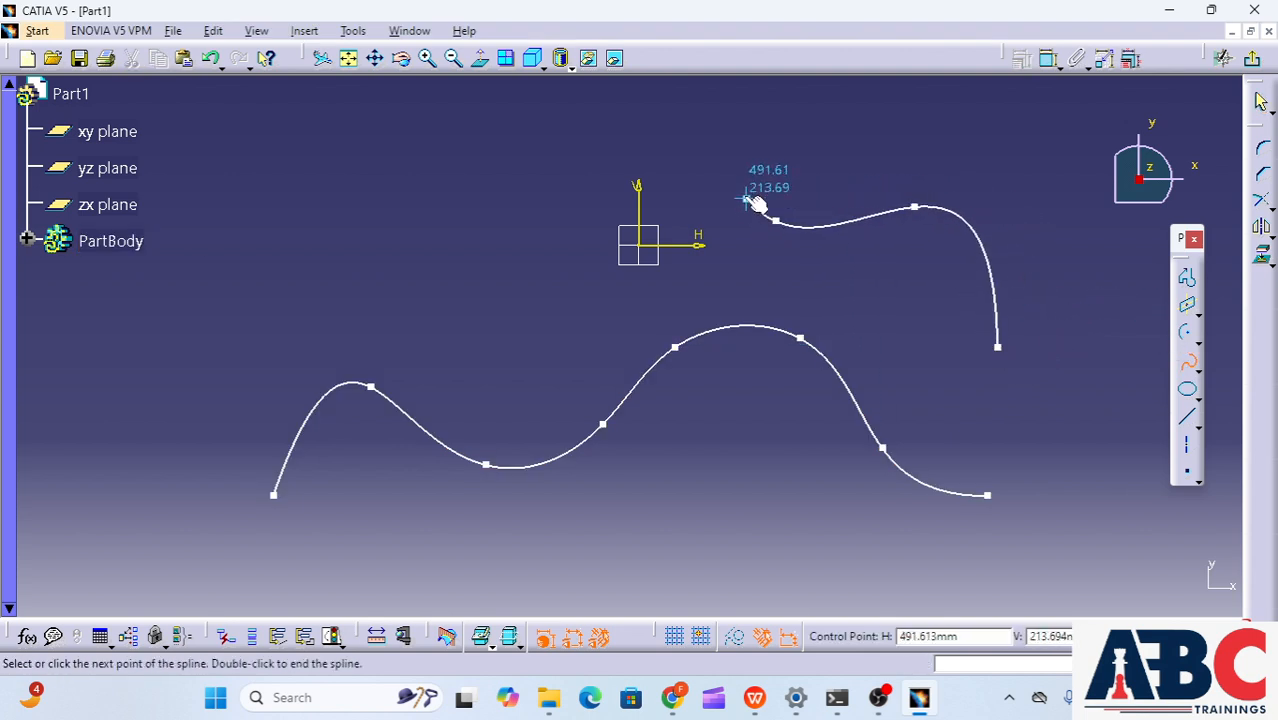
double_click(702, 151)
left_click(884, 360)
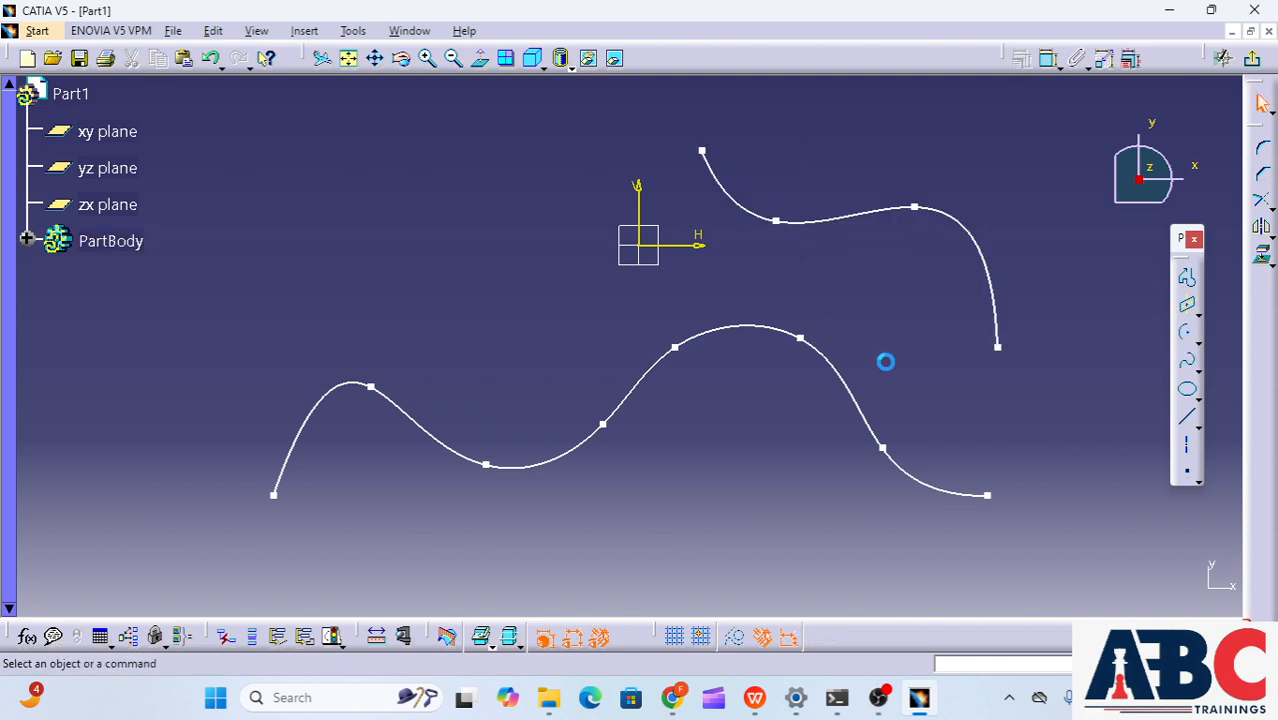
Join the two splines' neighbouring positive-H ends with a Connect curve at tension 1
left_click(1199, 369)
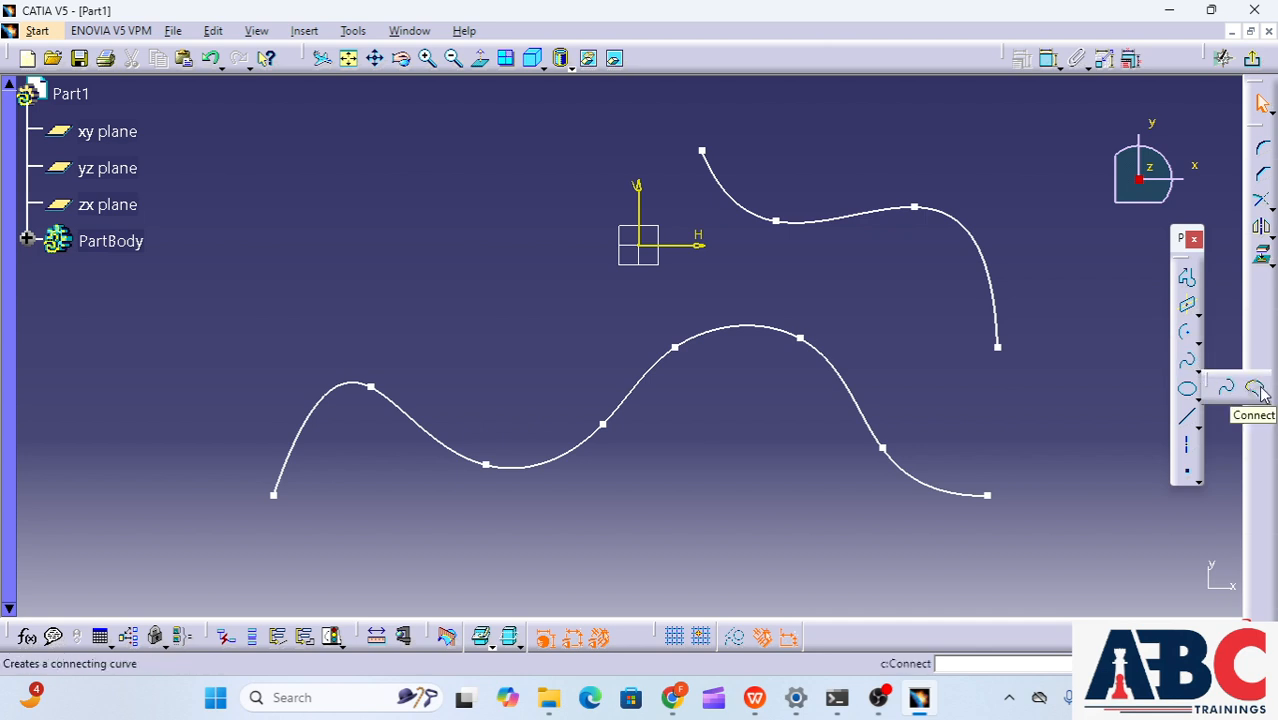
left_click(1256, 389)
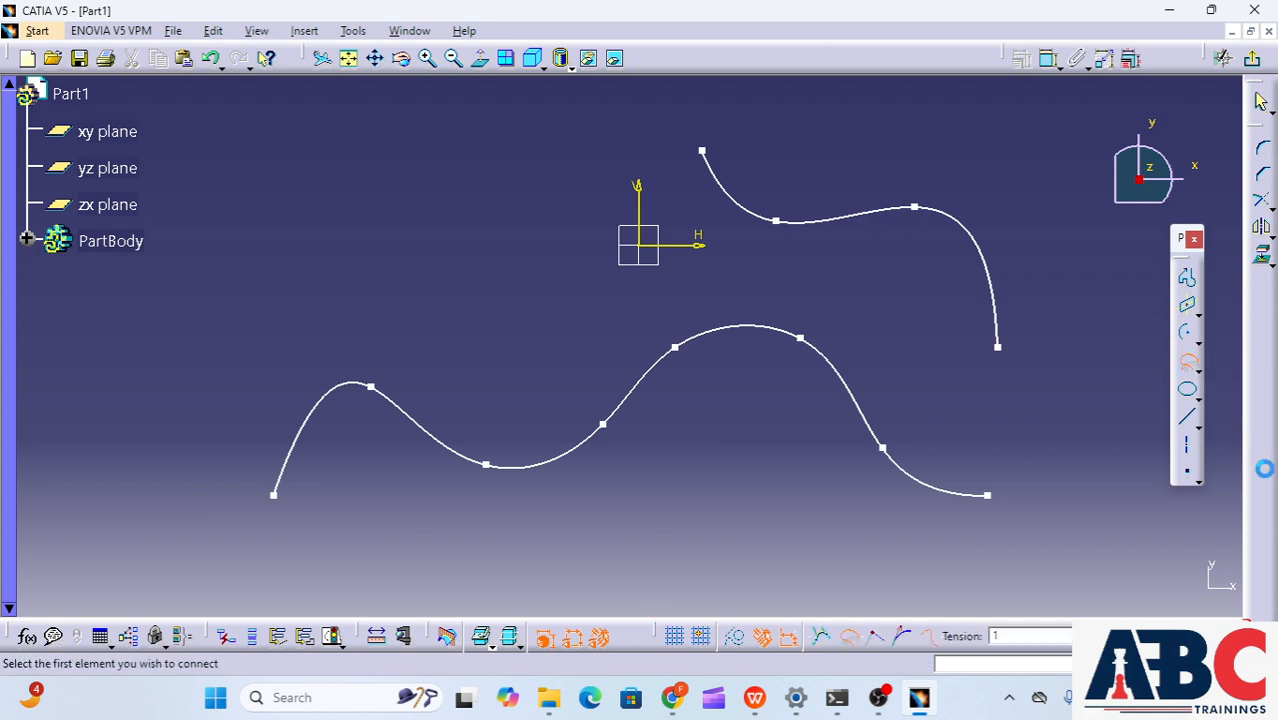
left_click(994, 328)
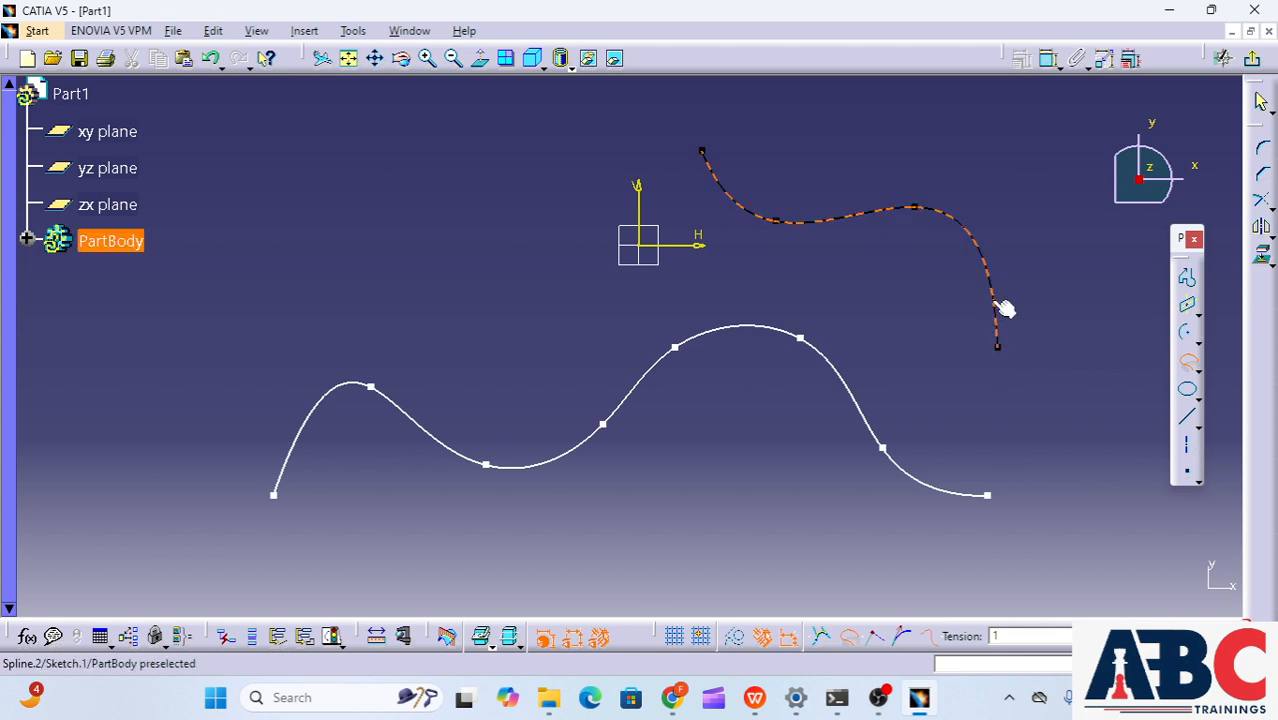
left_click(960, 497)
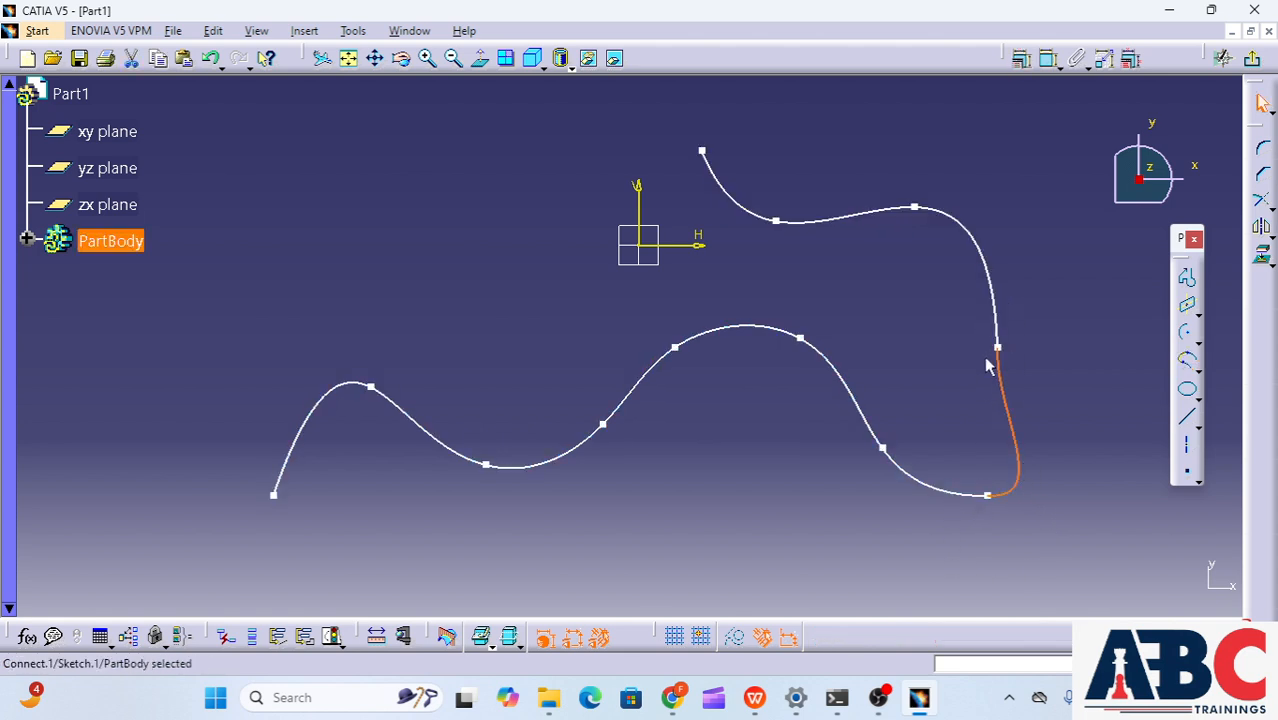
left_click(966, 410)
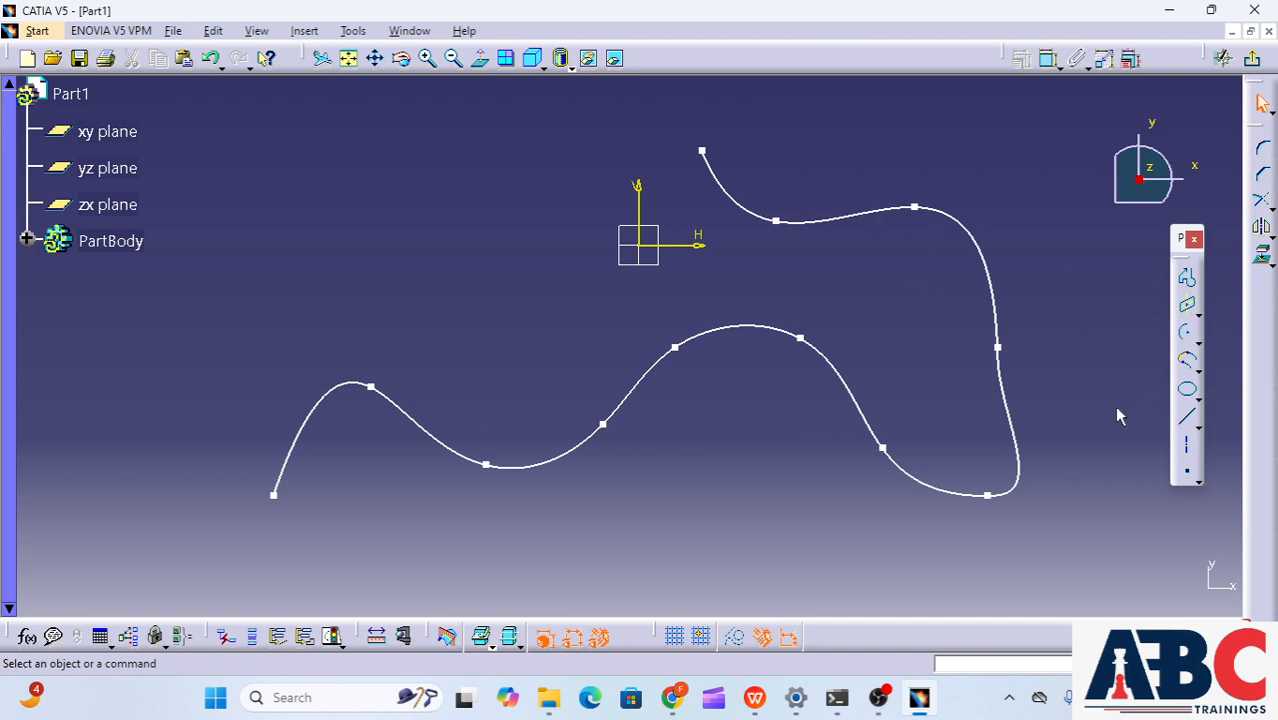
Draw a wide, flat ellipse with a horizontal major axis below the wavy spline, centred at about V -2232 mm
left_click(1200, 400)
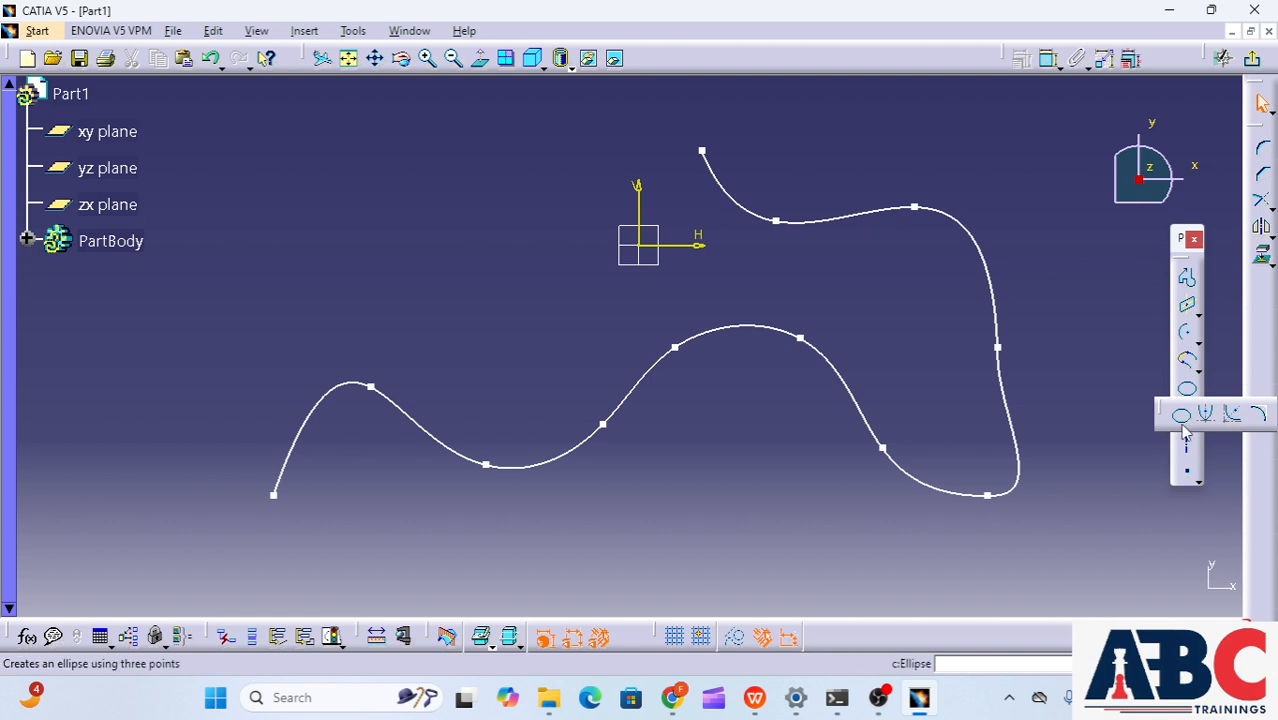
left_click(1181, 414)
middle_click_drag(608, 471, 645, 174)
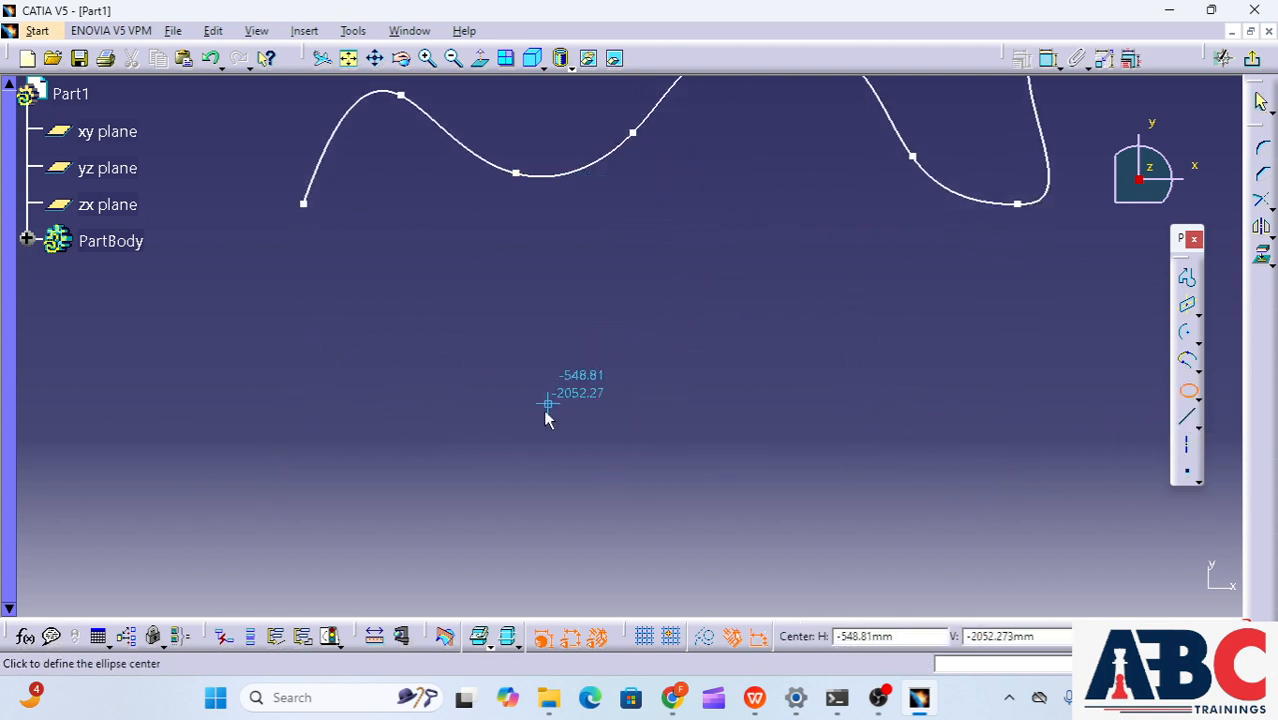
left_click(531, 443)
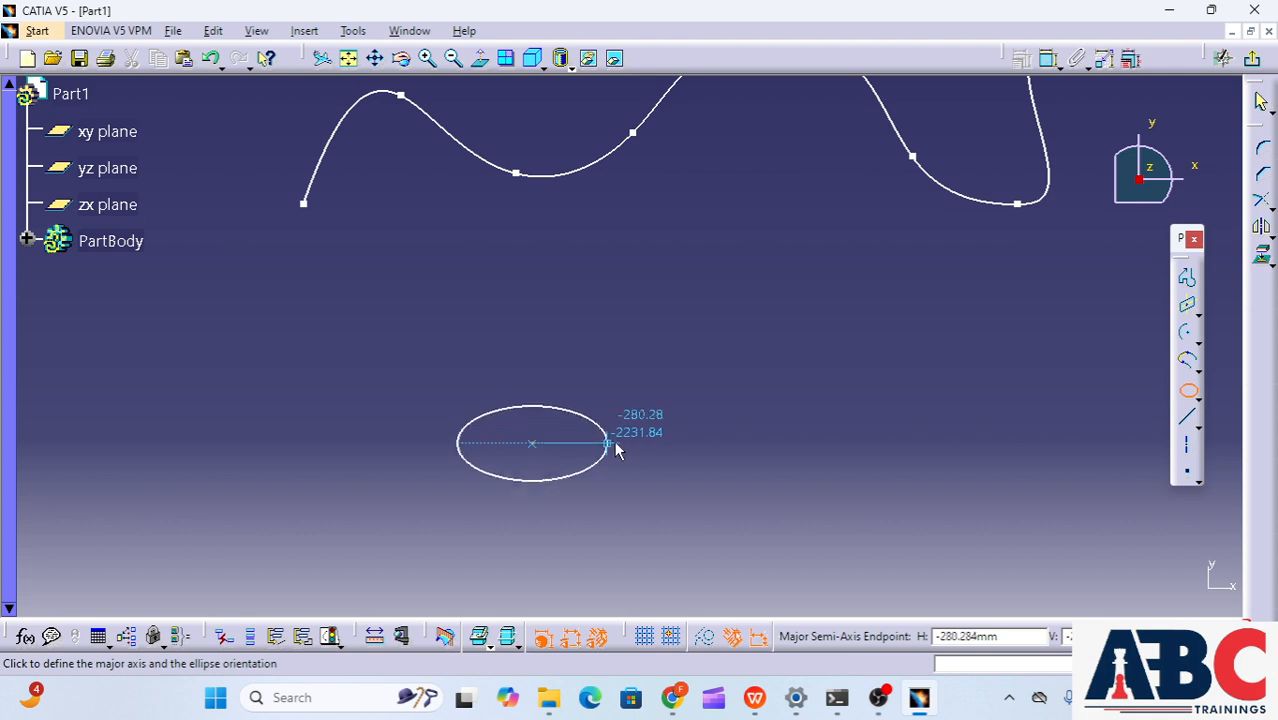
left_click(710, 447)
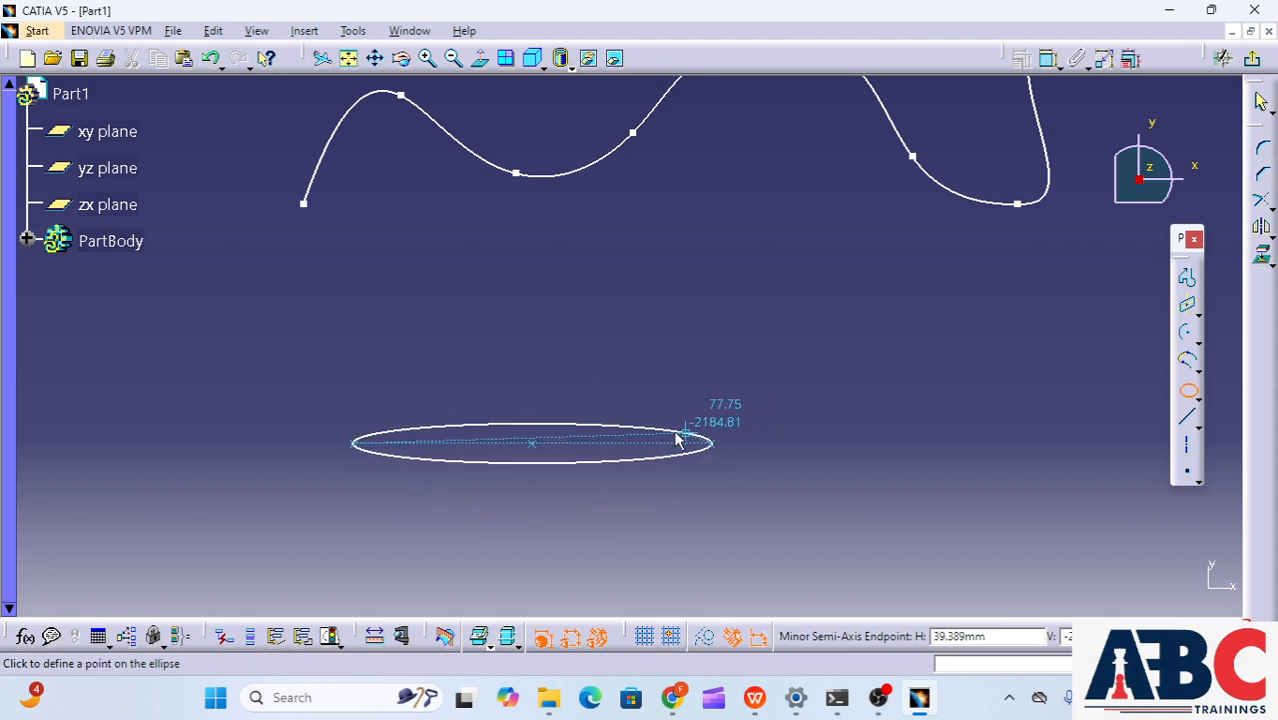
left_click(537, 401)
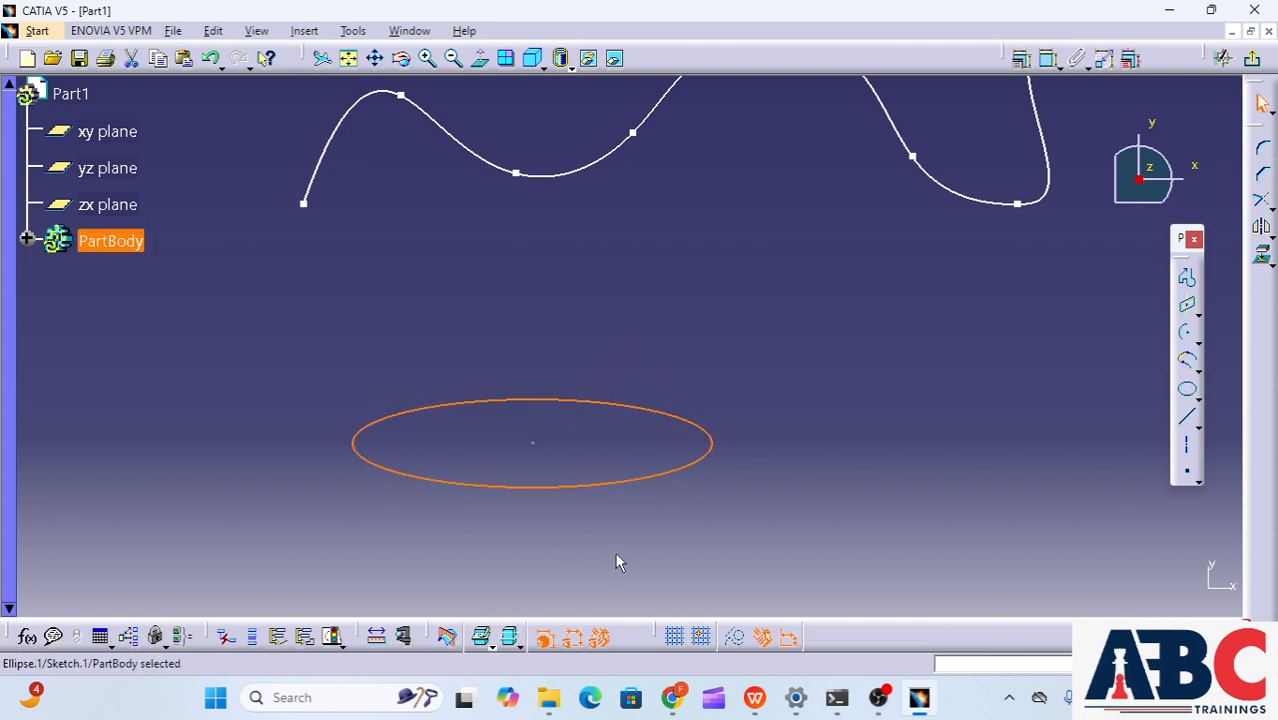
left_click(769, 493)
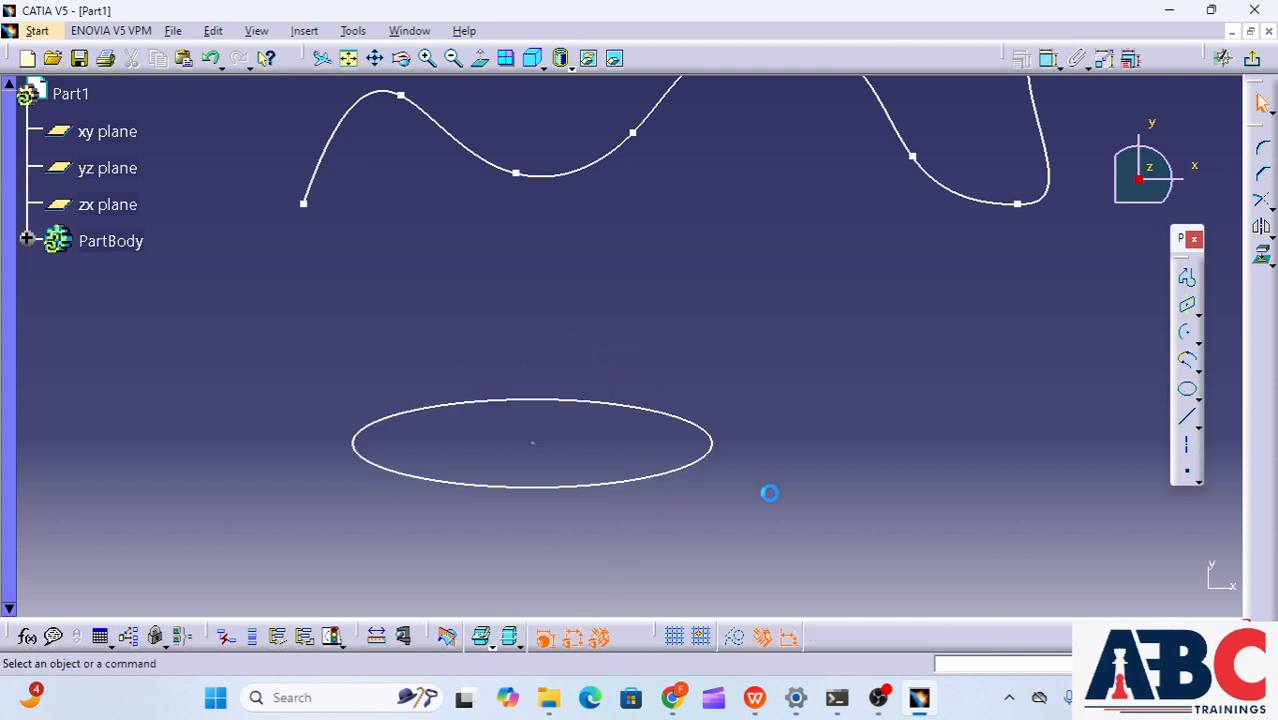
Draw a tall, narrow ellipse with a near-vertical major axis below the connected end of the splines, centred at about H 1199 mm
left_click(1189, 392)
left_click(931, 328)
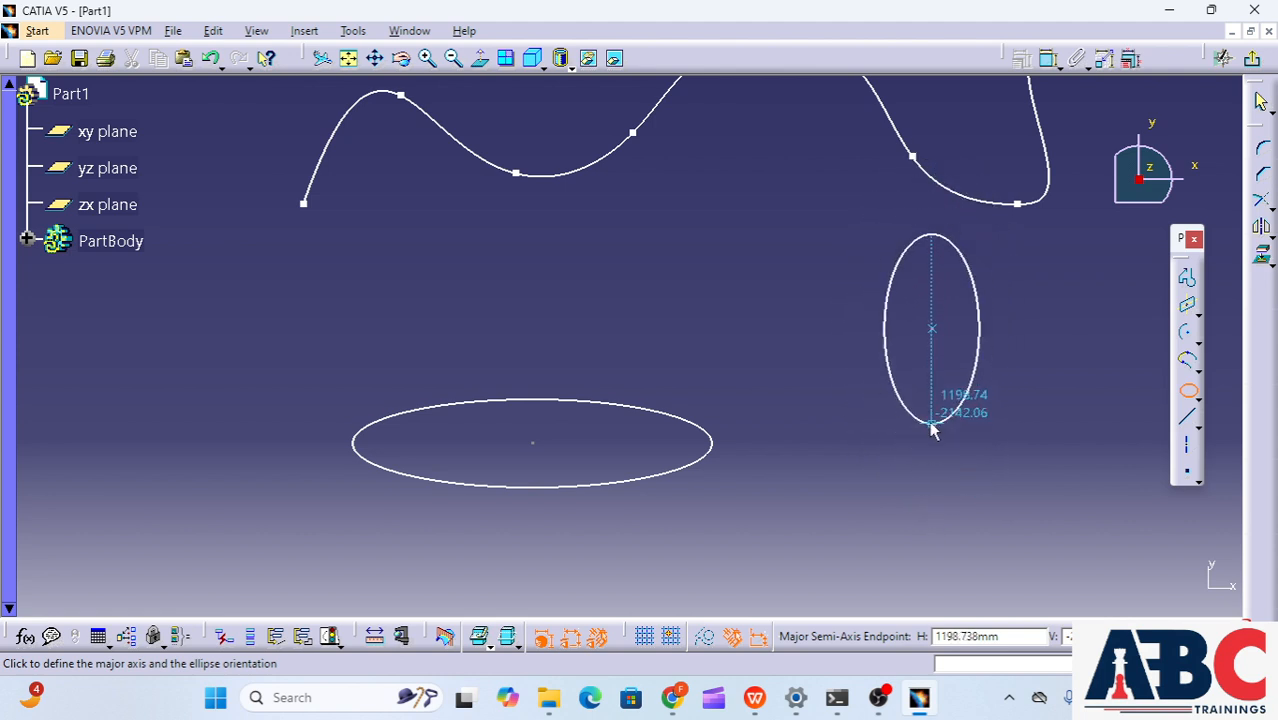
left_click(928, 444)
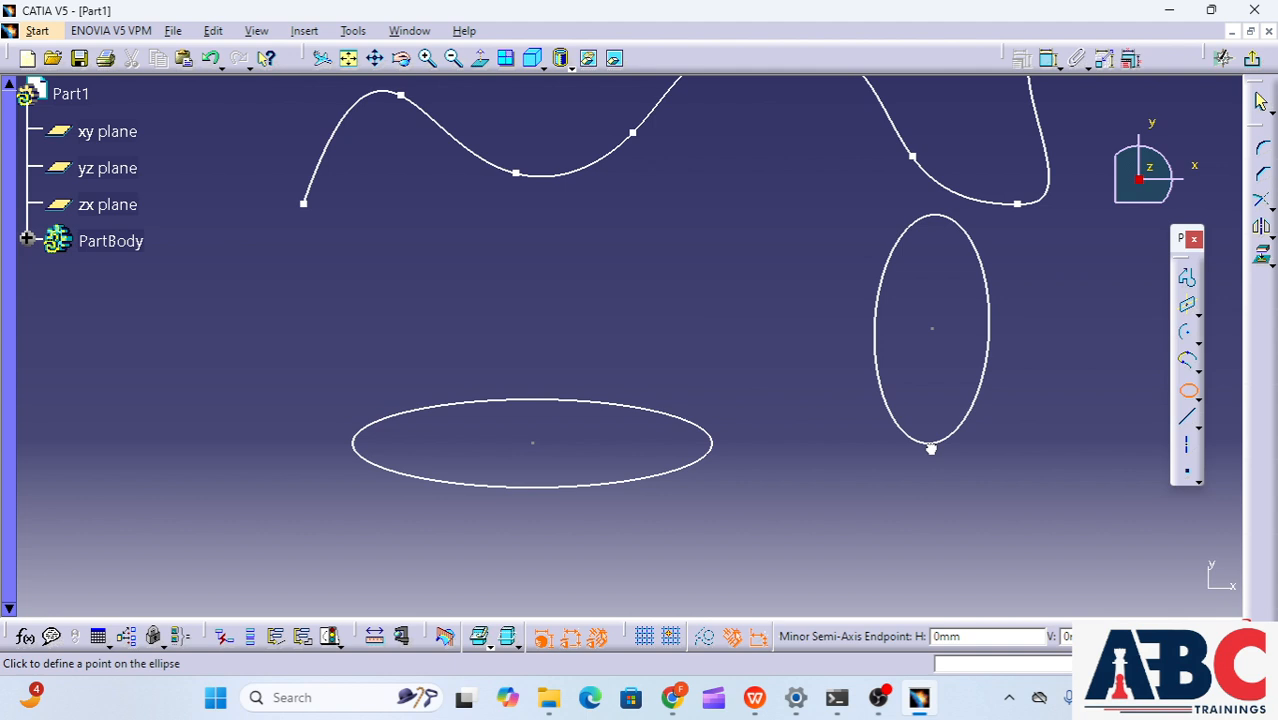
left_click(979, 335)
left_click(1008, 455)
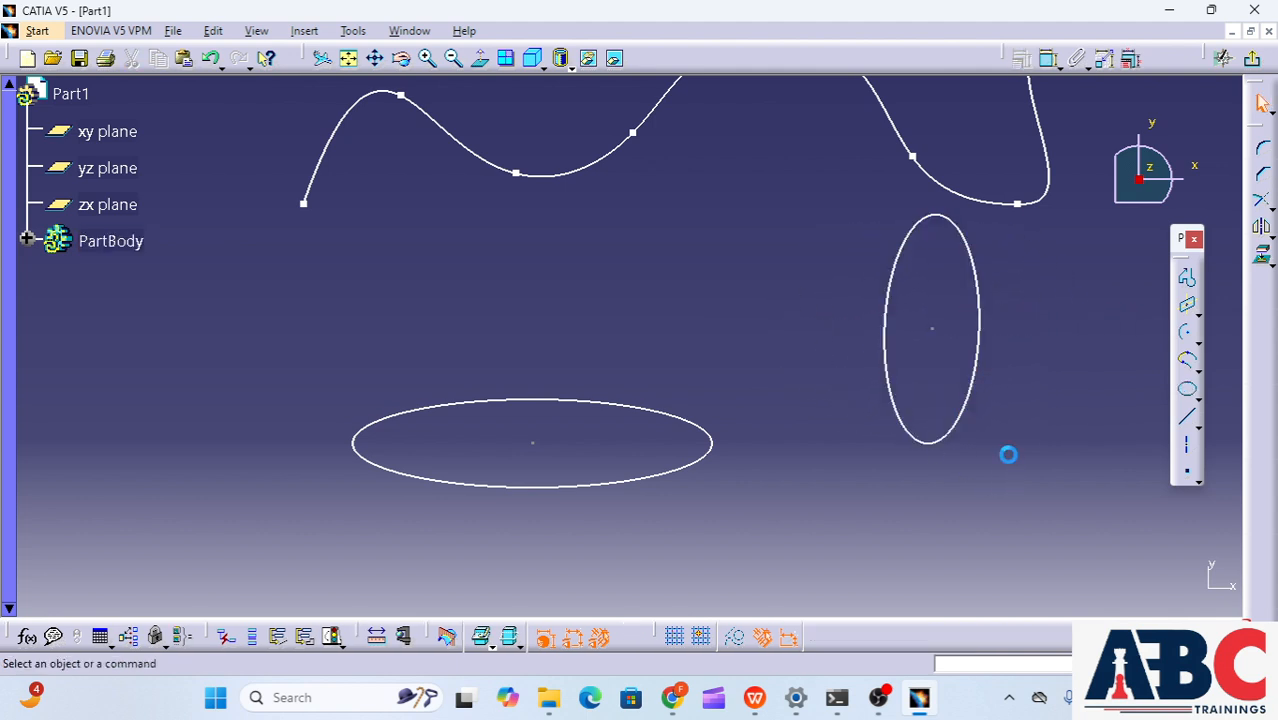
Draw a parabola by focus below the flat ellipse, with the focus towards negative H and the apex lower and nearer the V axis
left_click(1199, 396)
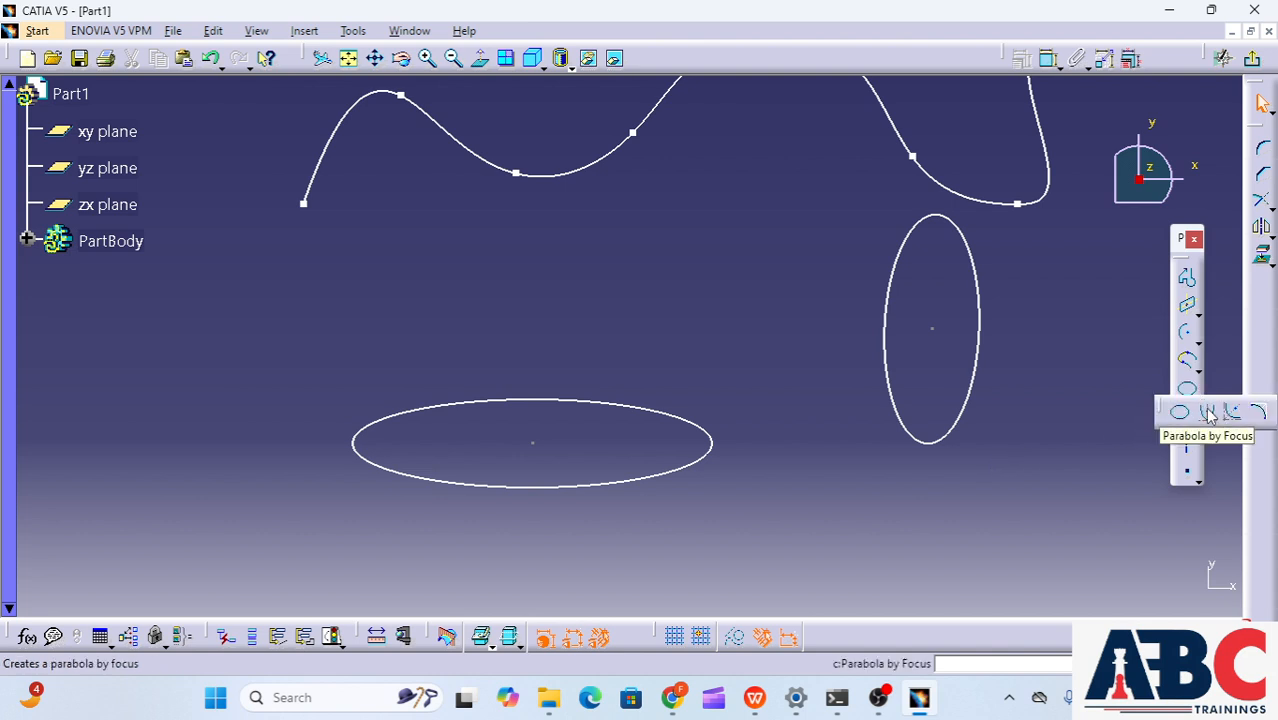
left_click(1209, 414)
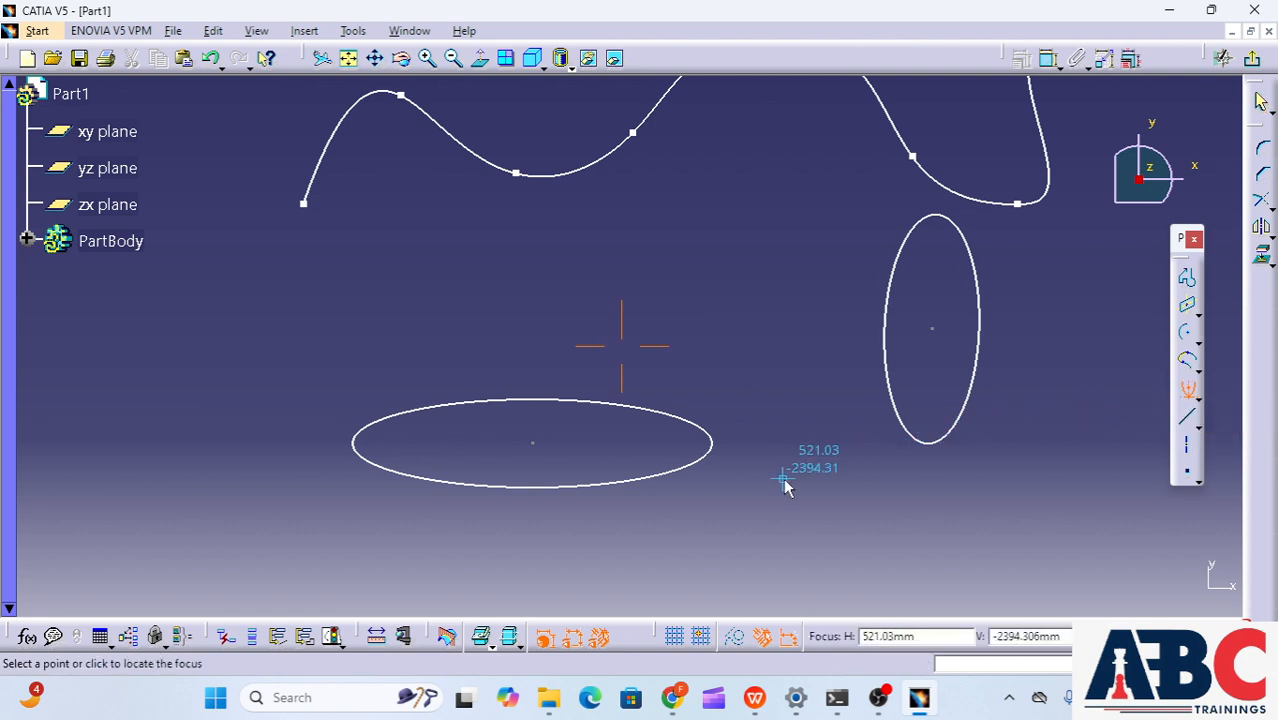
middle_click_drag(787, 476, 980, 199)
left_click(385, 318)
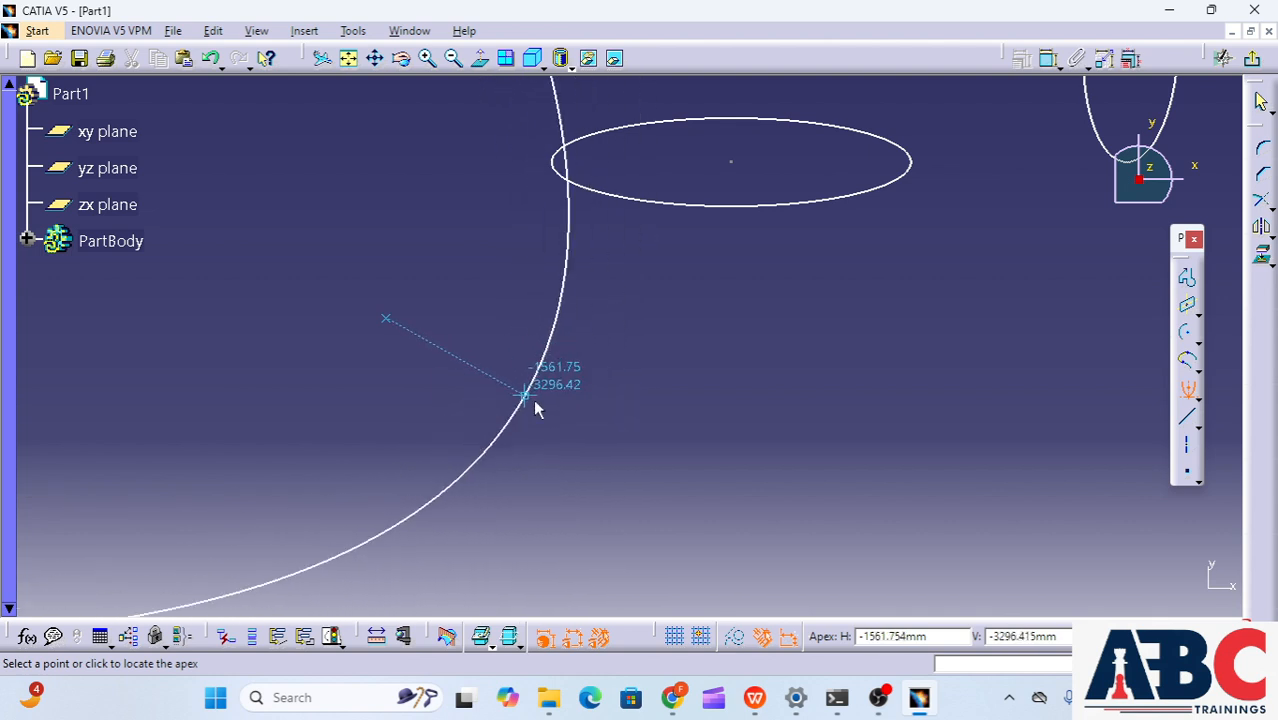
left_click(585, 420)
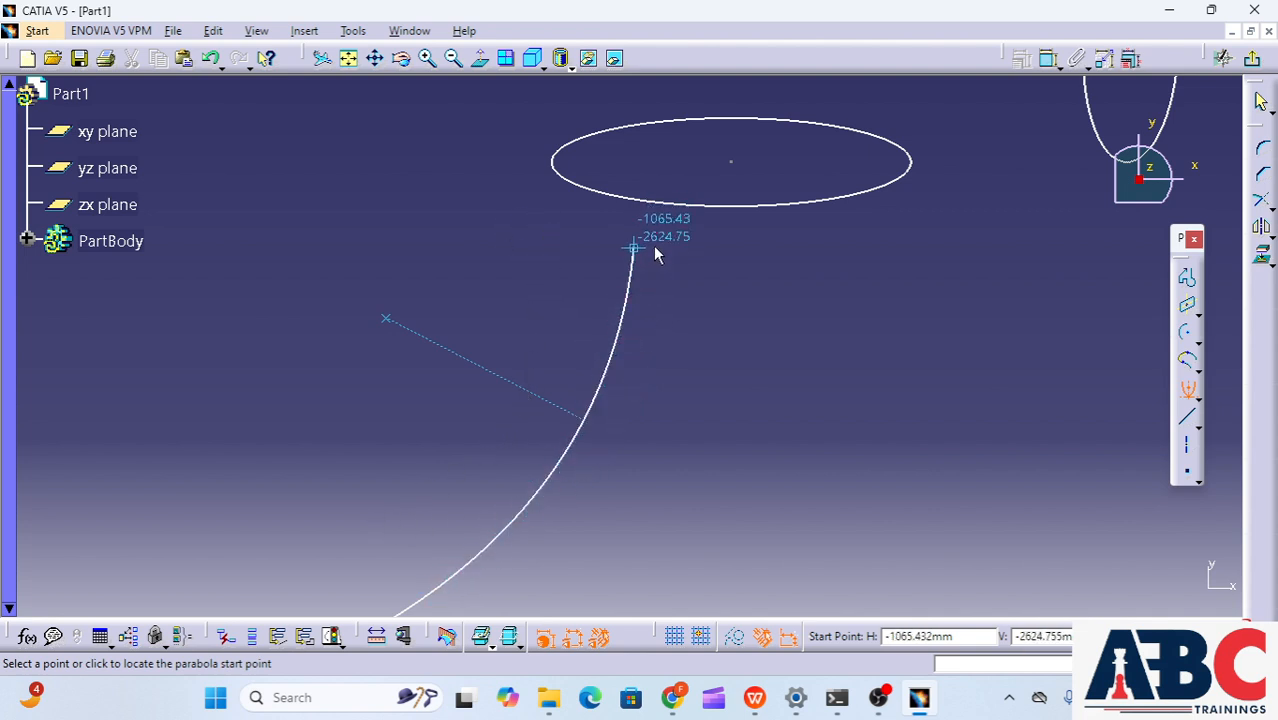
left_click(629, 277)
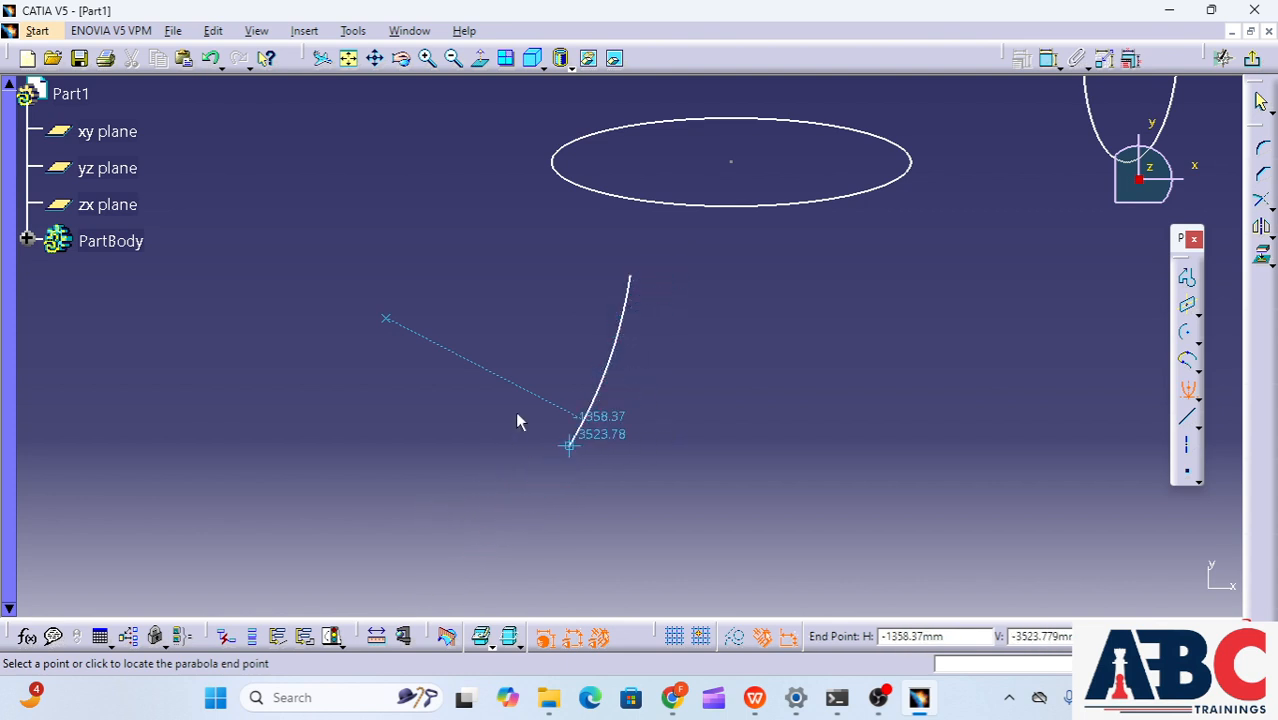
left_click(430, 497)
left_click(627, 528)
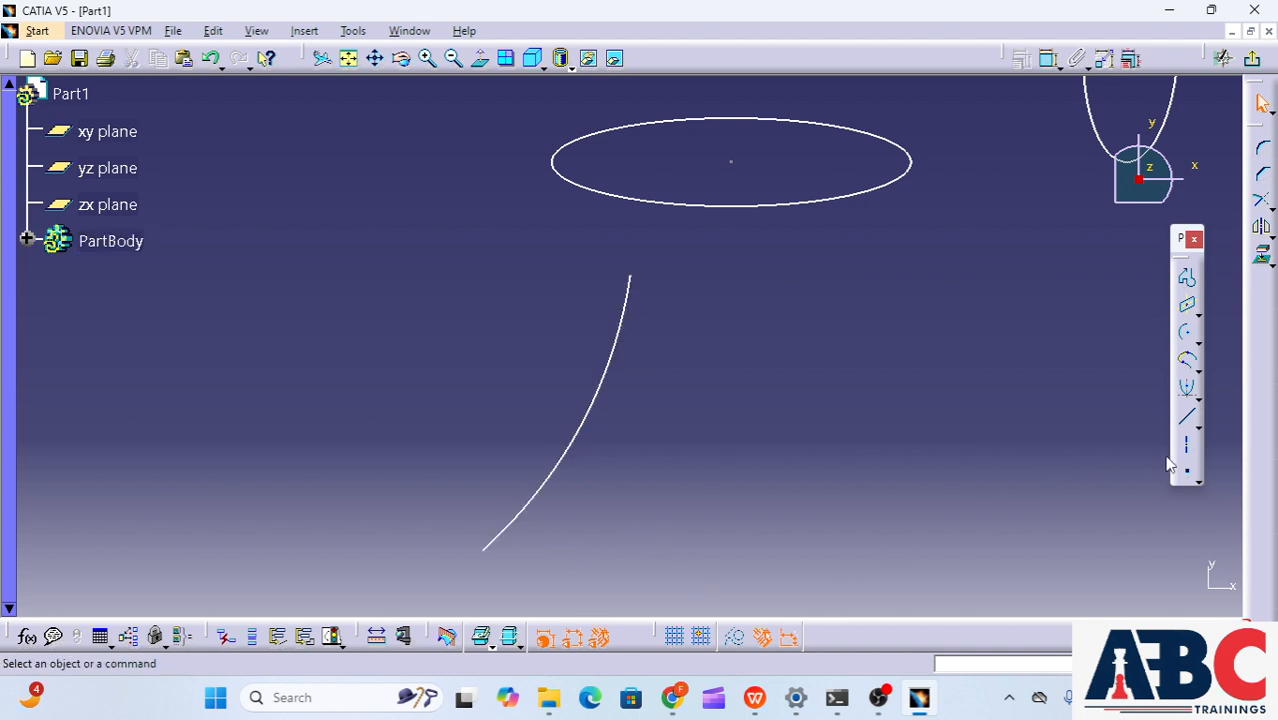
left_click(1197, 428)
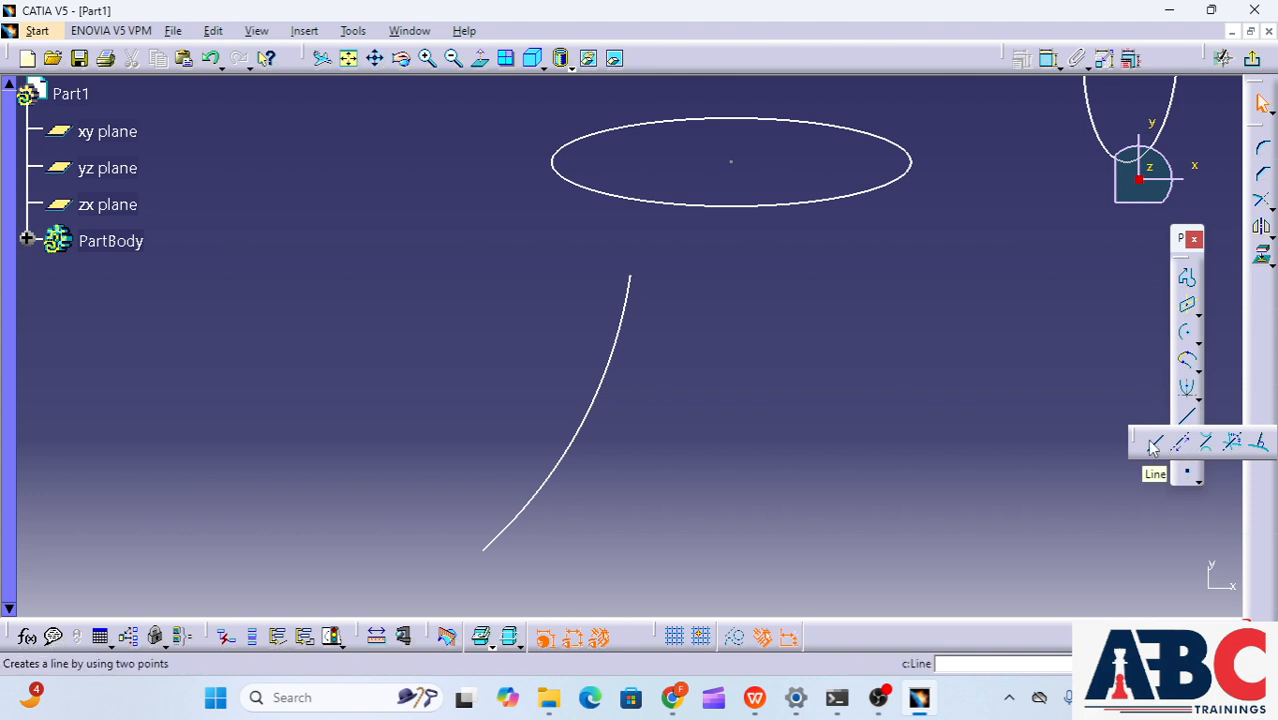
left_click(1153, 445)
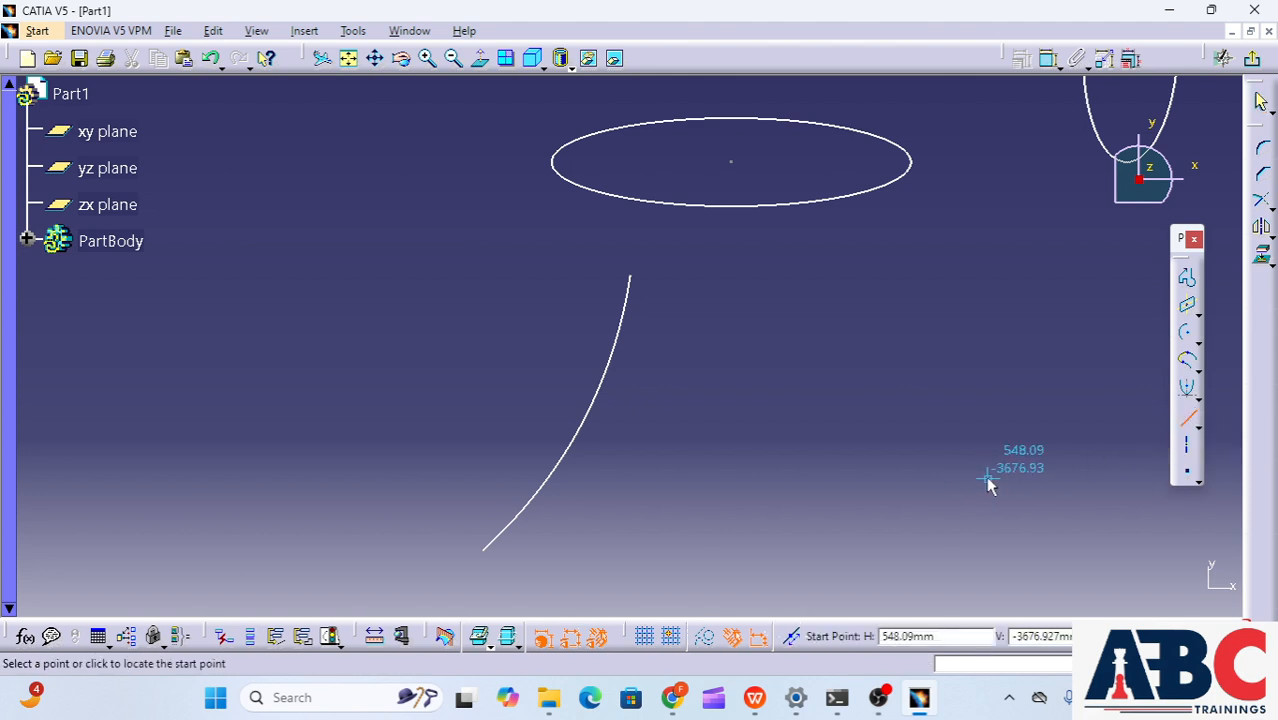
key("Escape")
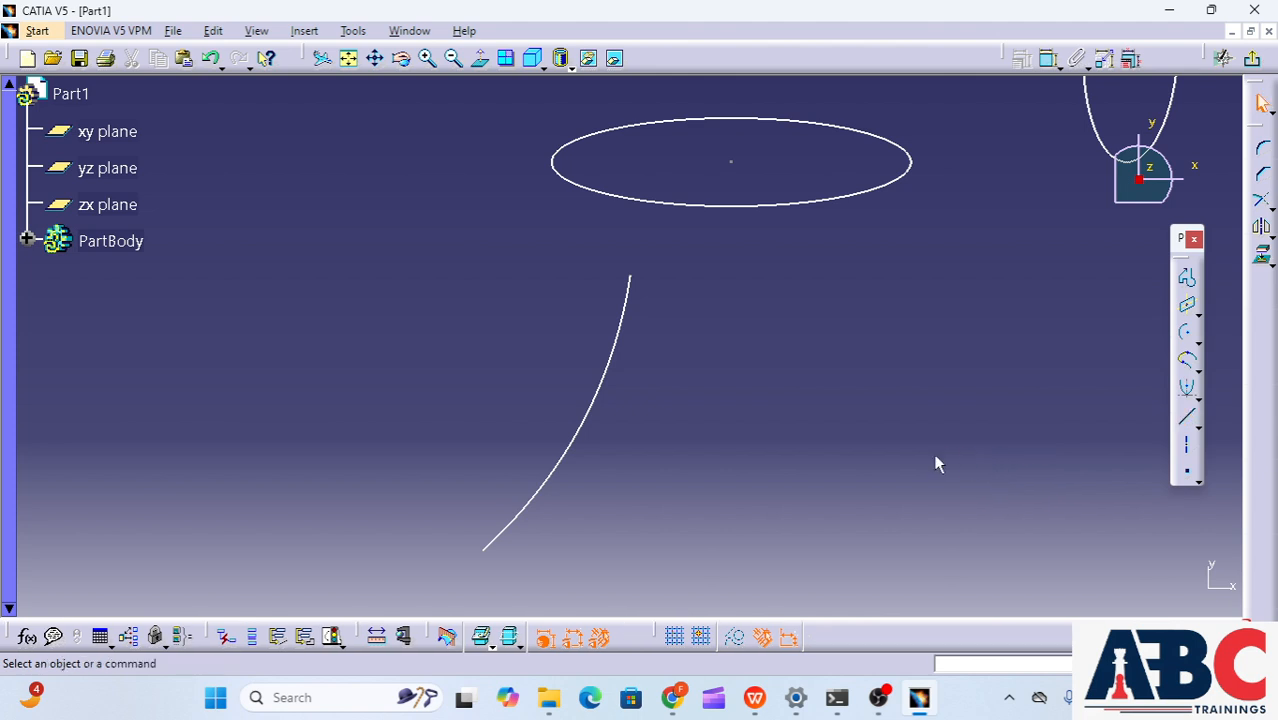
Delete all the splines, ellipses and the parabola from the sketch
left_click(348, 58)
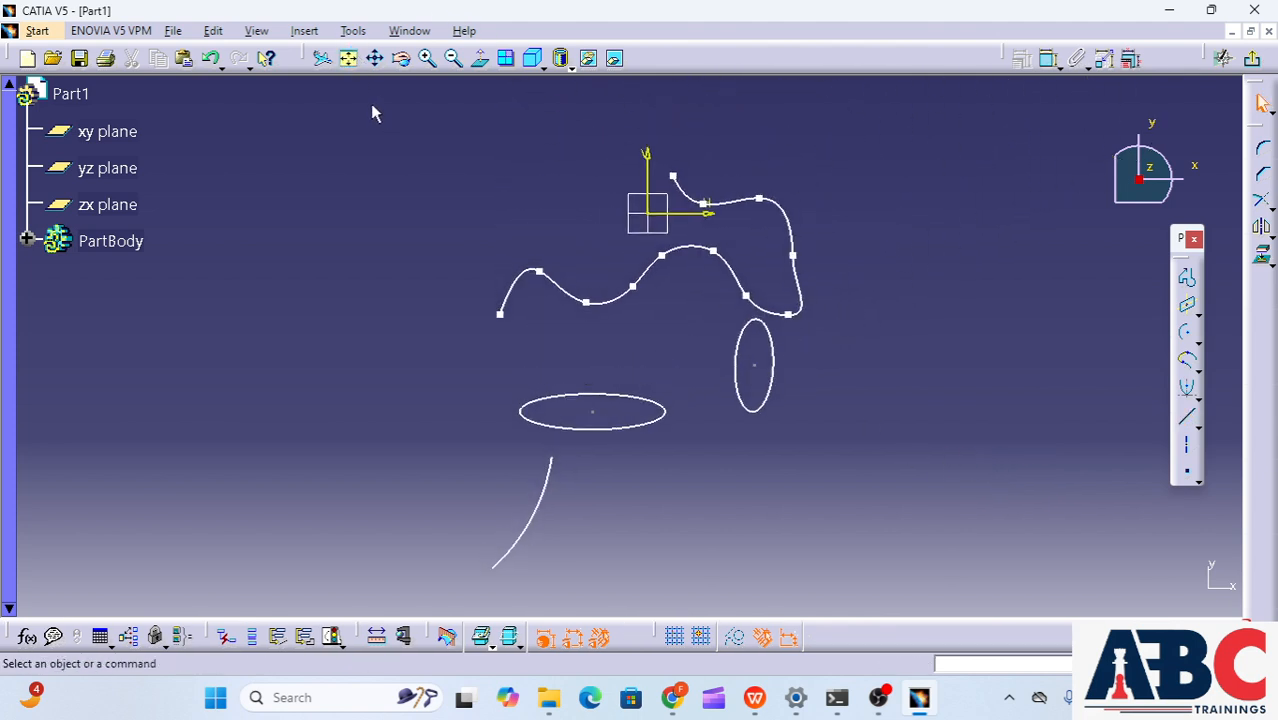
mouse_move(372, 113)
left_mouse_down()
mouse_move(496, 428)
mouse_move(816, 582)
mouse_move(900, 592)
left_mouse_up()
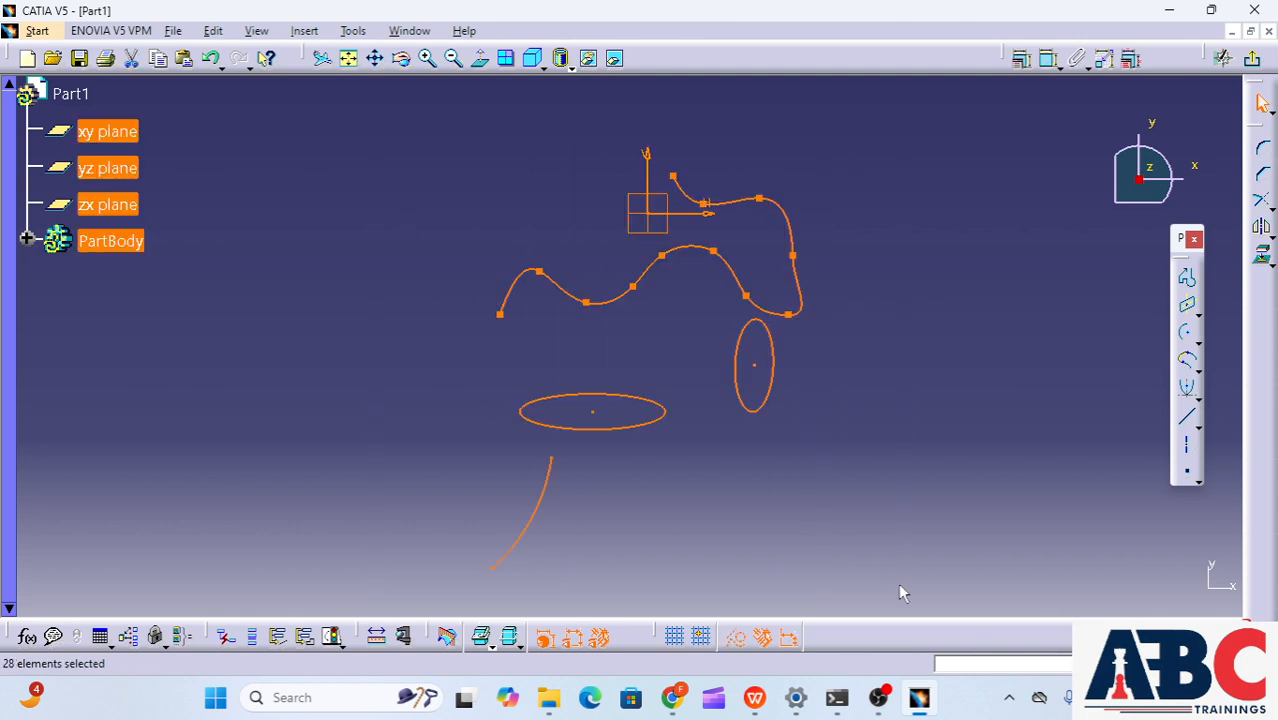
key("Delete")
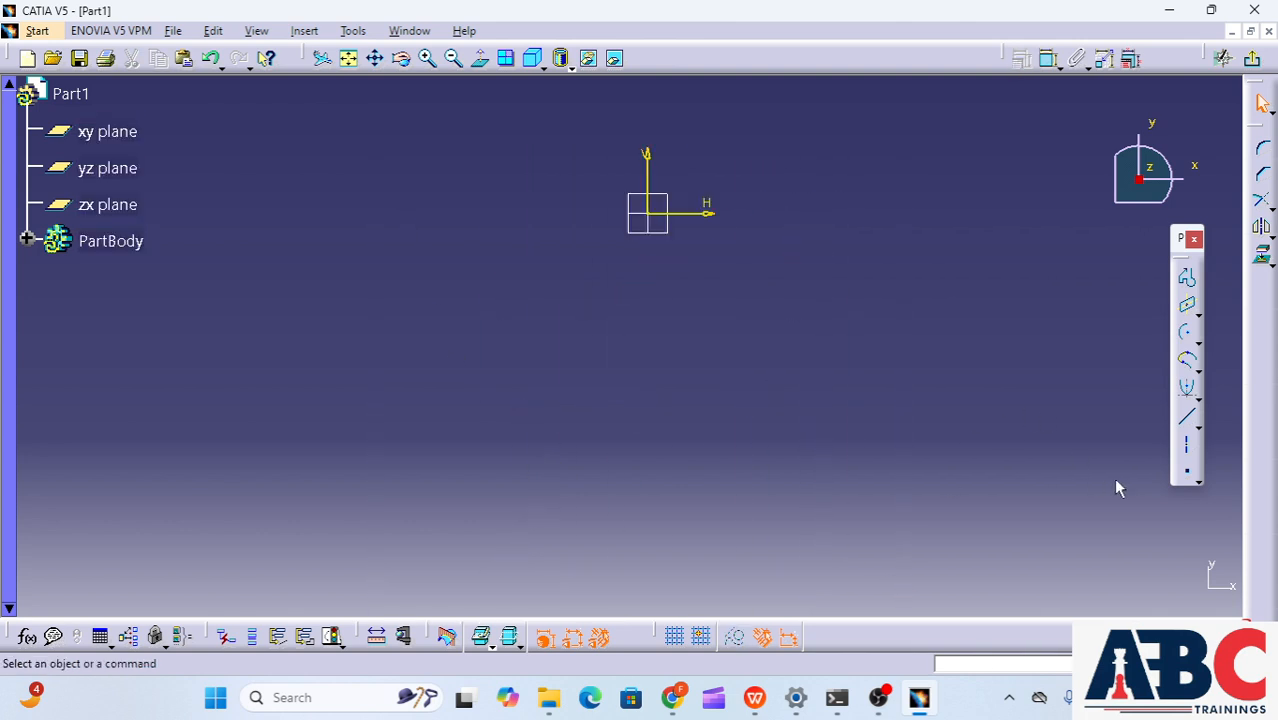
Place a horizontal infinite line below the sketch origin at about V -1600 mm
left_click(1200, 428)
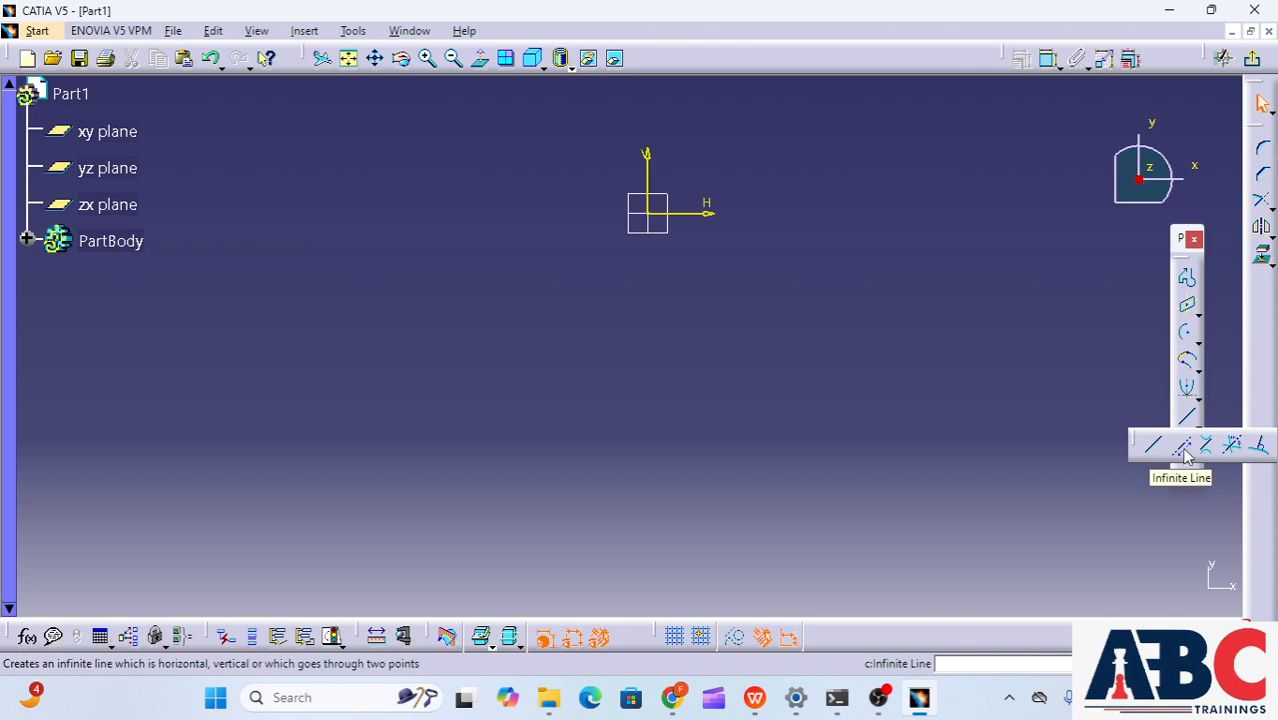
left_click(1184, 449)
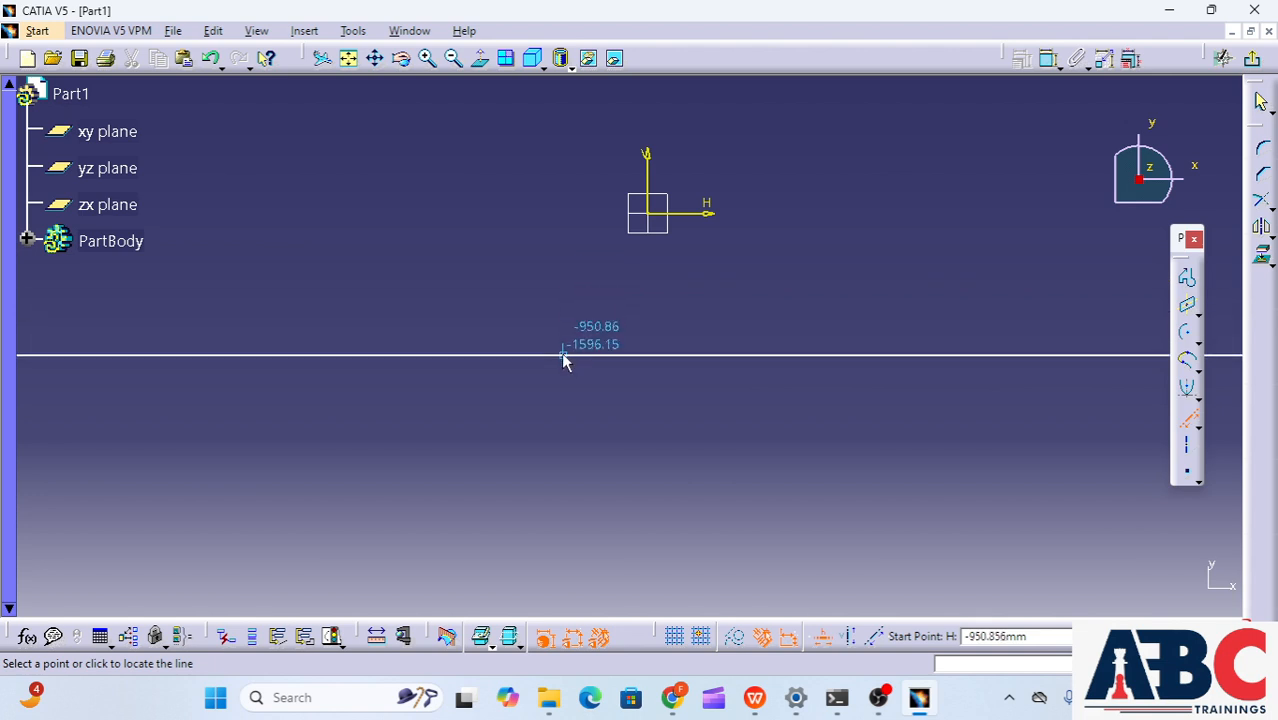
left_click(623, 360)
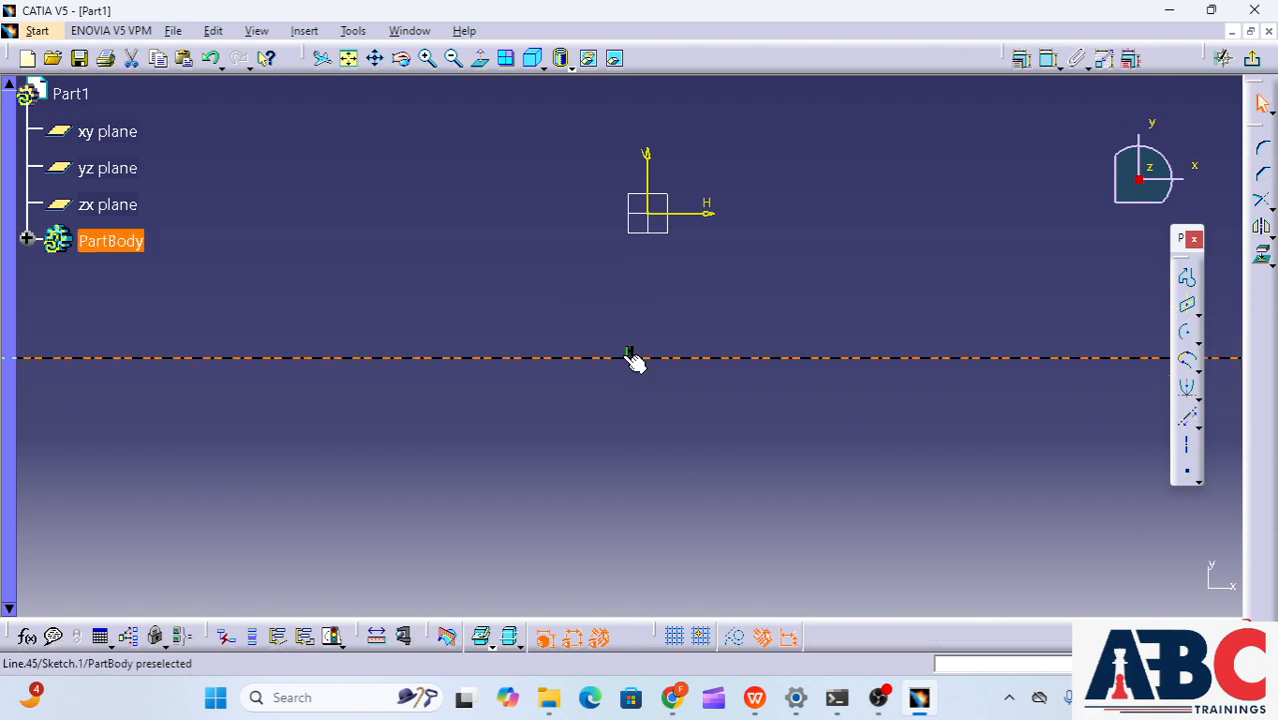
Draw two separate circles below the infinite line: a small one on the negative-H side and a larger, higher one on the positive-H side
left_click(1199, 428)
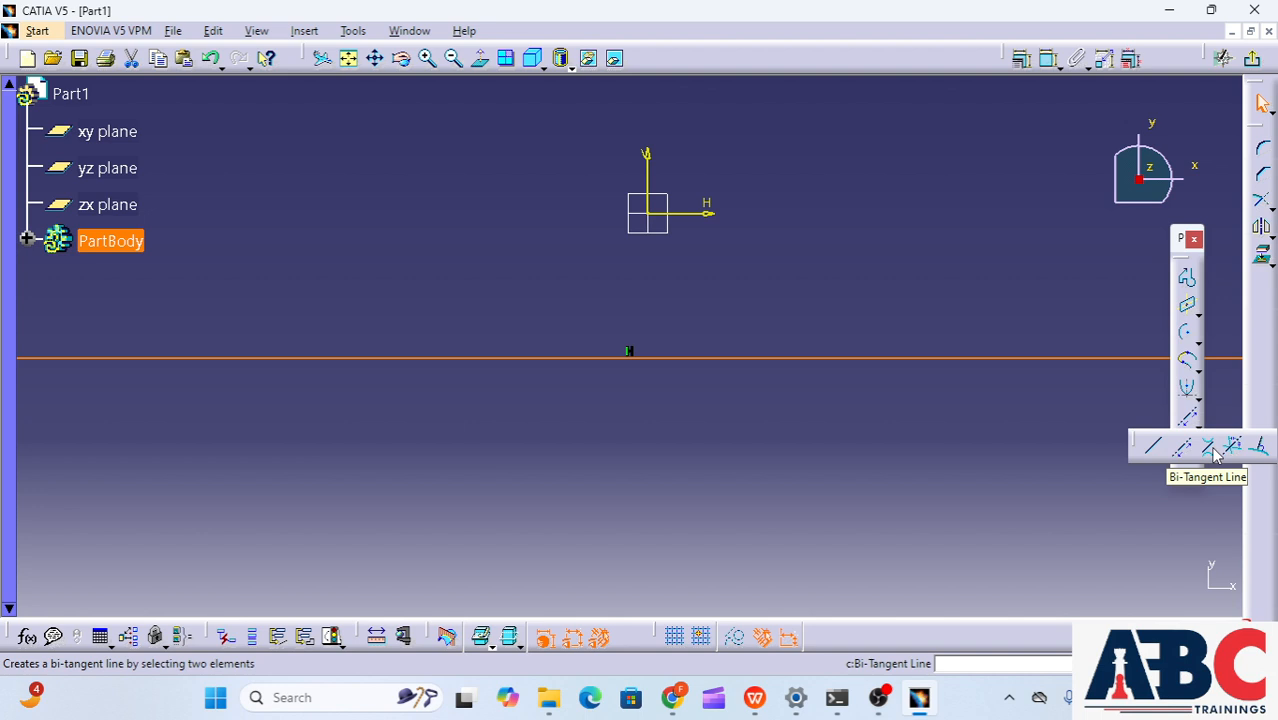
left_click(1197, 343)
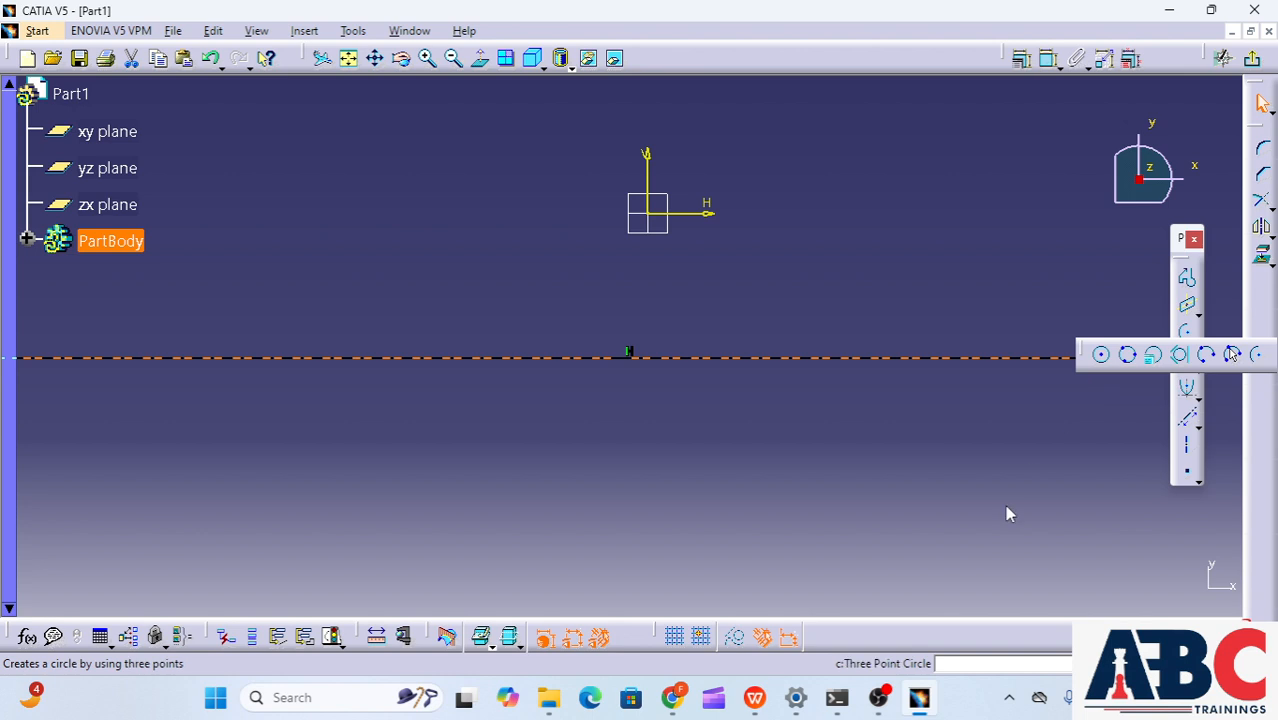
left_click(1100, 354)
left_click(491, 518)
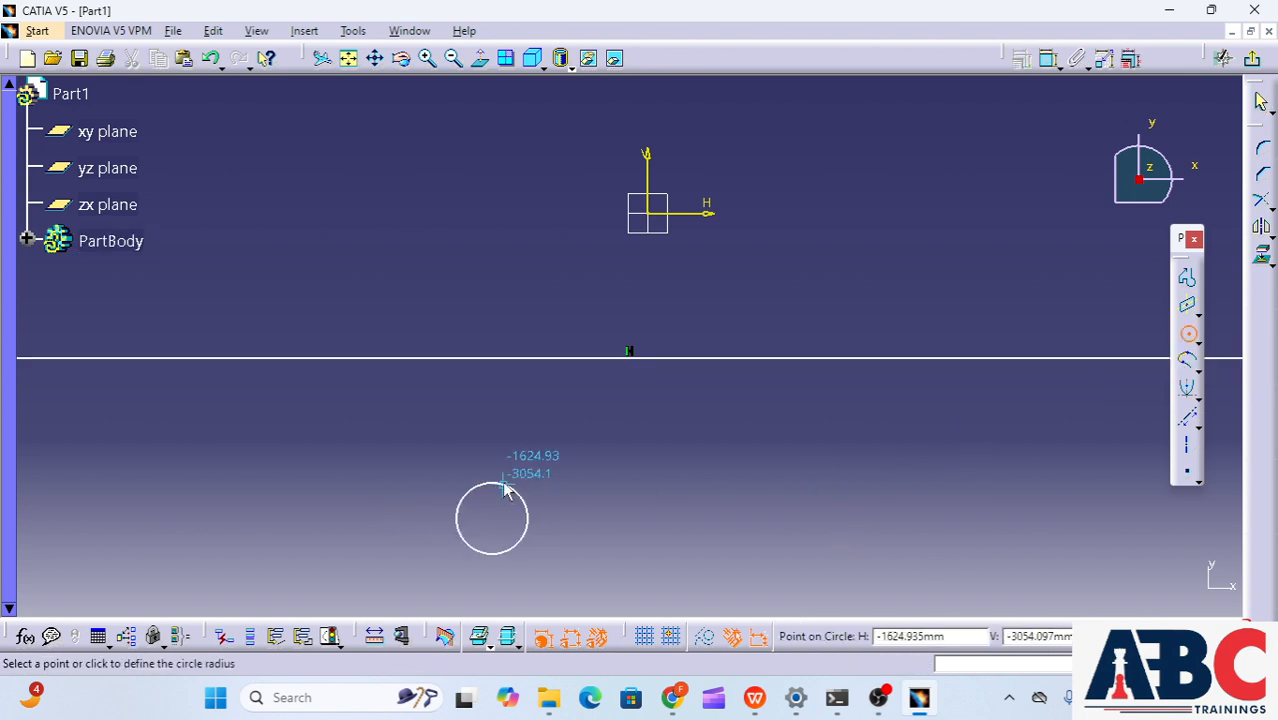
left_click(505, 488)
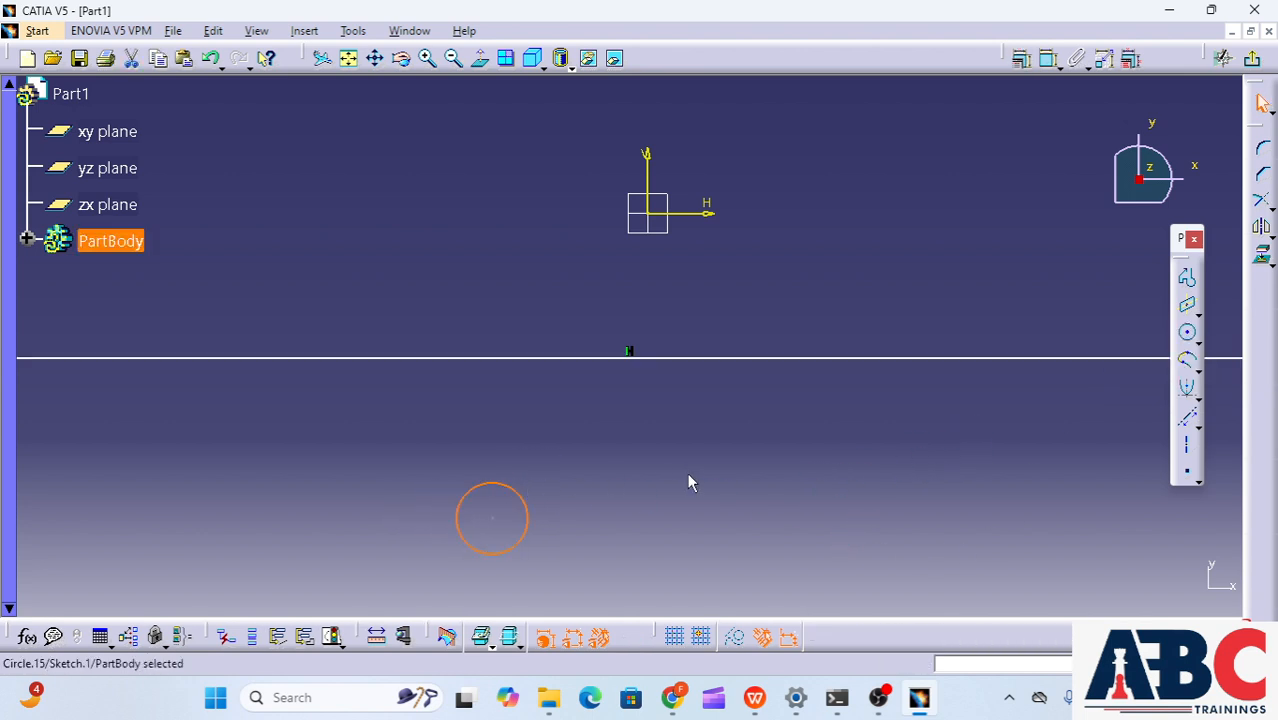
left_click(1187, 332)
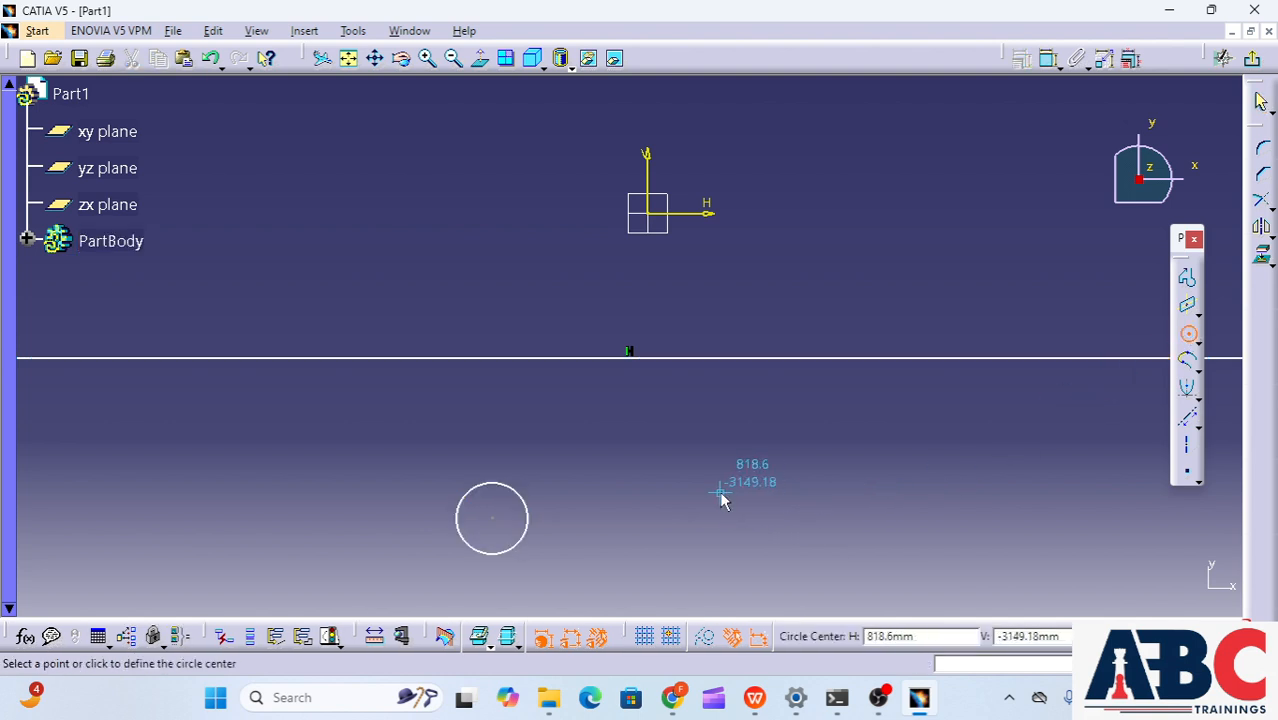
left_click(709, 434)
left_click(734, 391)
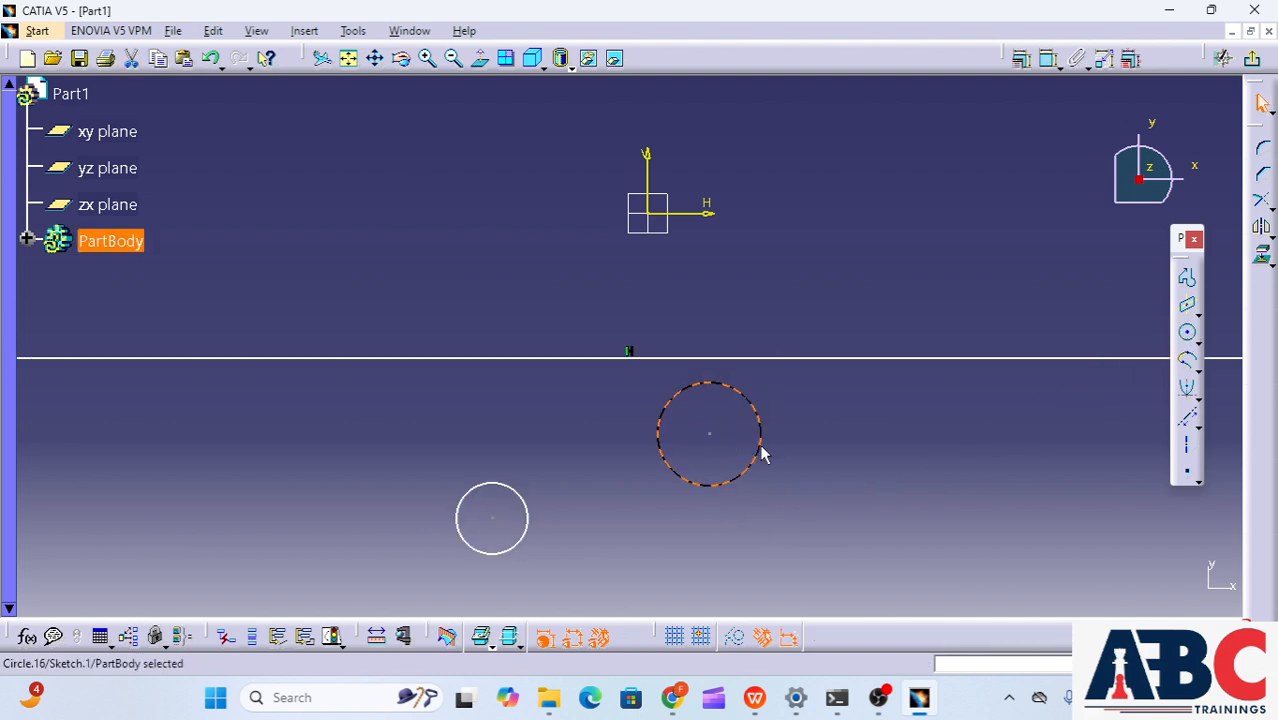
Create a bi-tangent line joining the upper sides of the small and large circles
left_click(1195, 429)
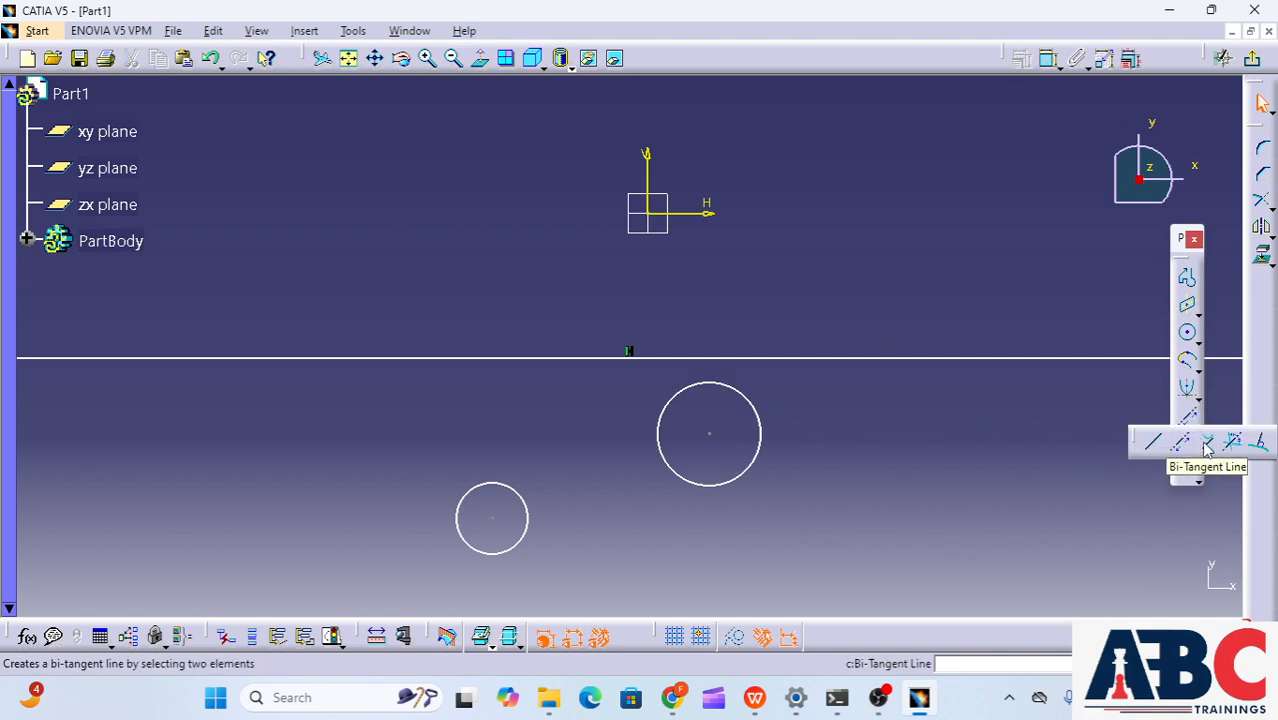
left_click(1207, 445)
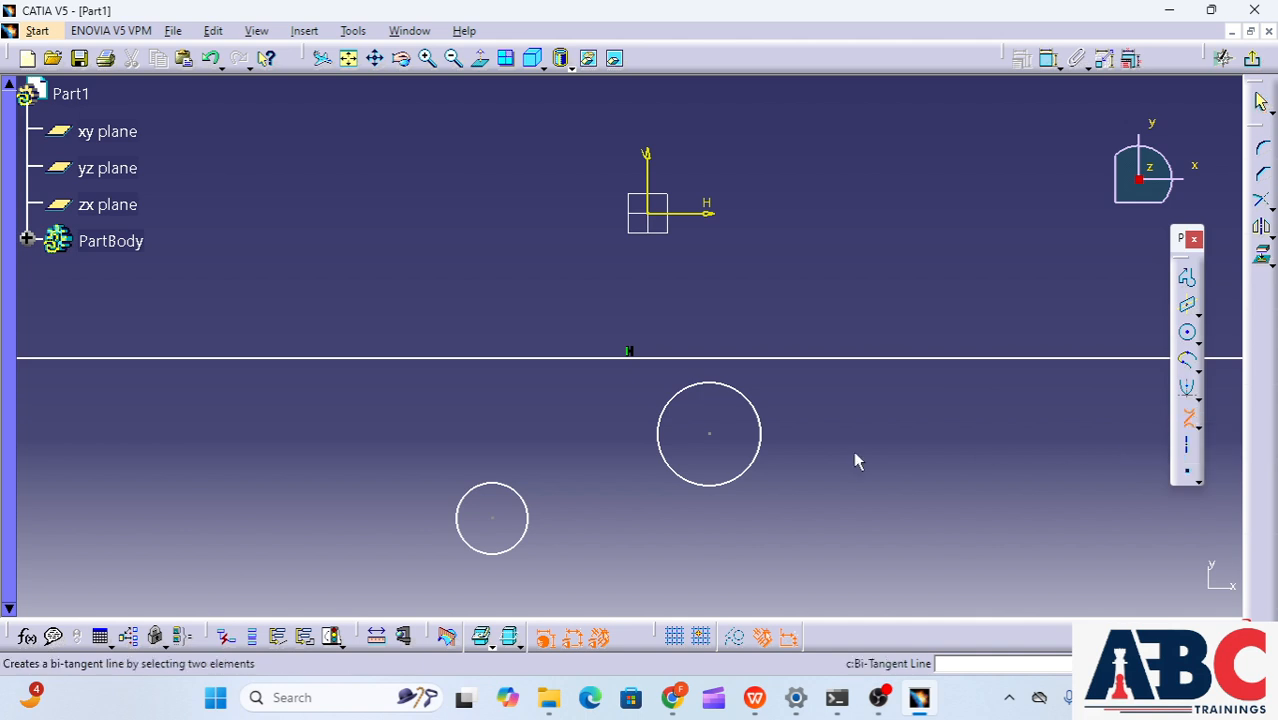
left_click(467, 497)
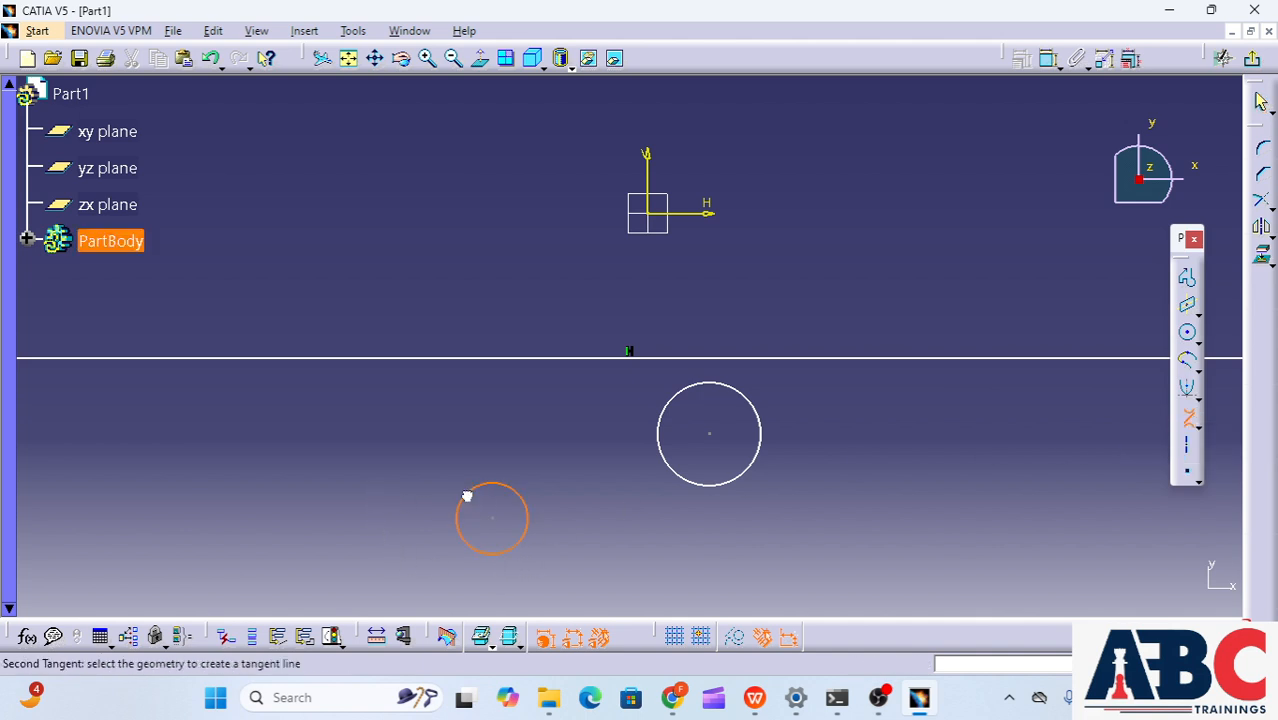
left_click(683, 402)
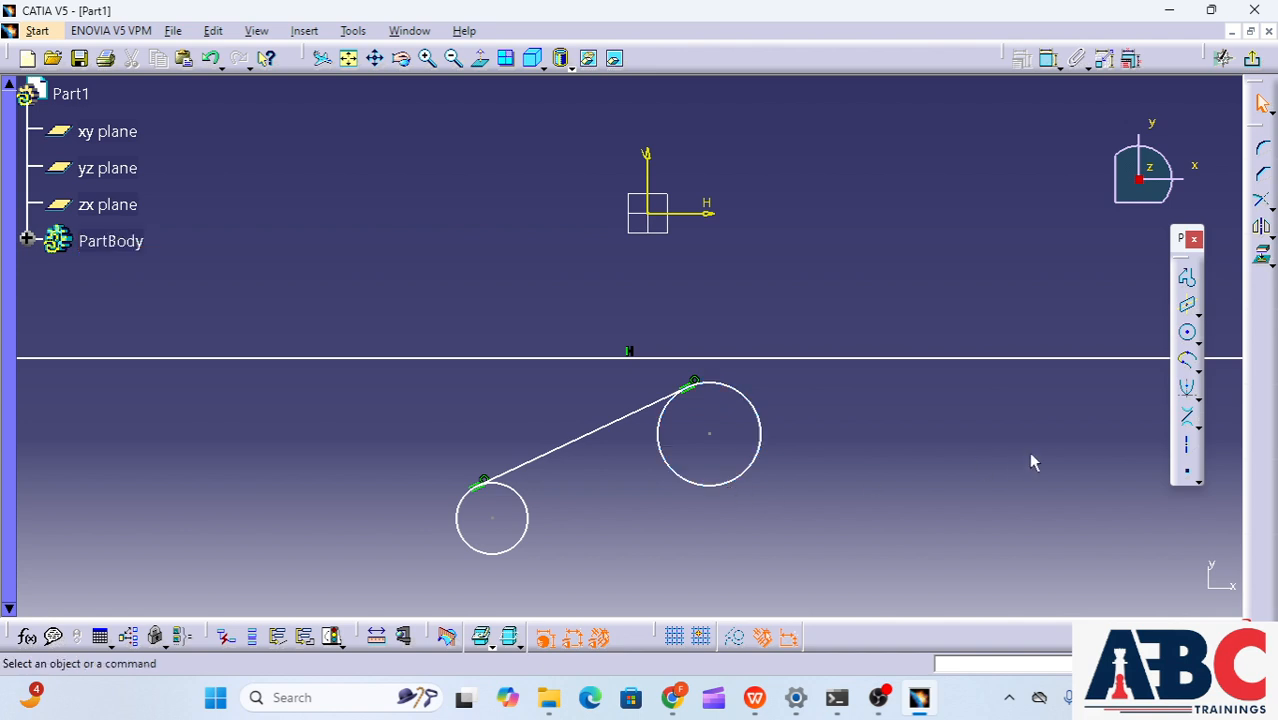
Draw two oblique lines beyond the large circle, one below and one above the infinite line, converging towards positive H
left_click(1199, 428)
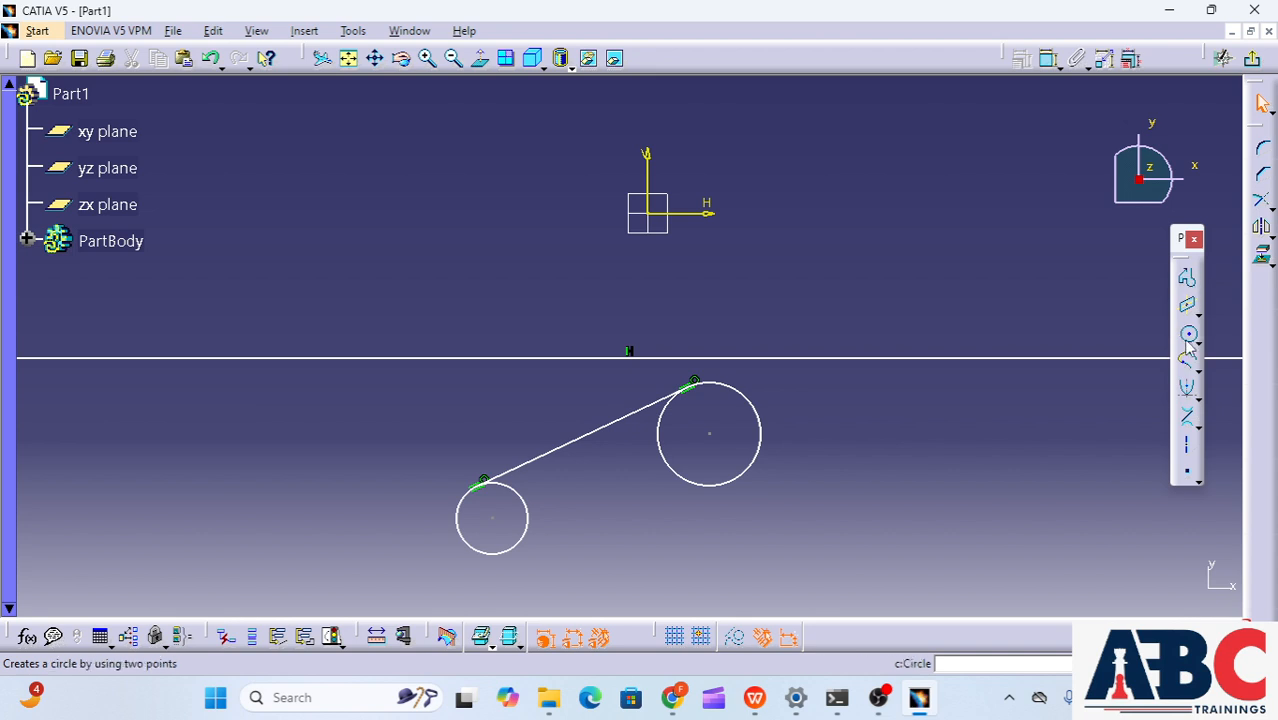
left_click(1194, 426)
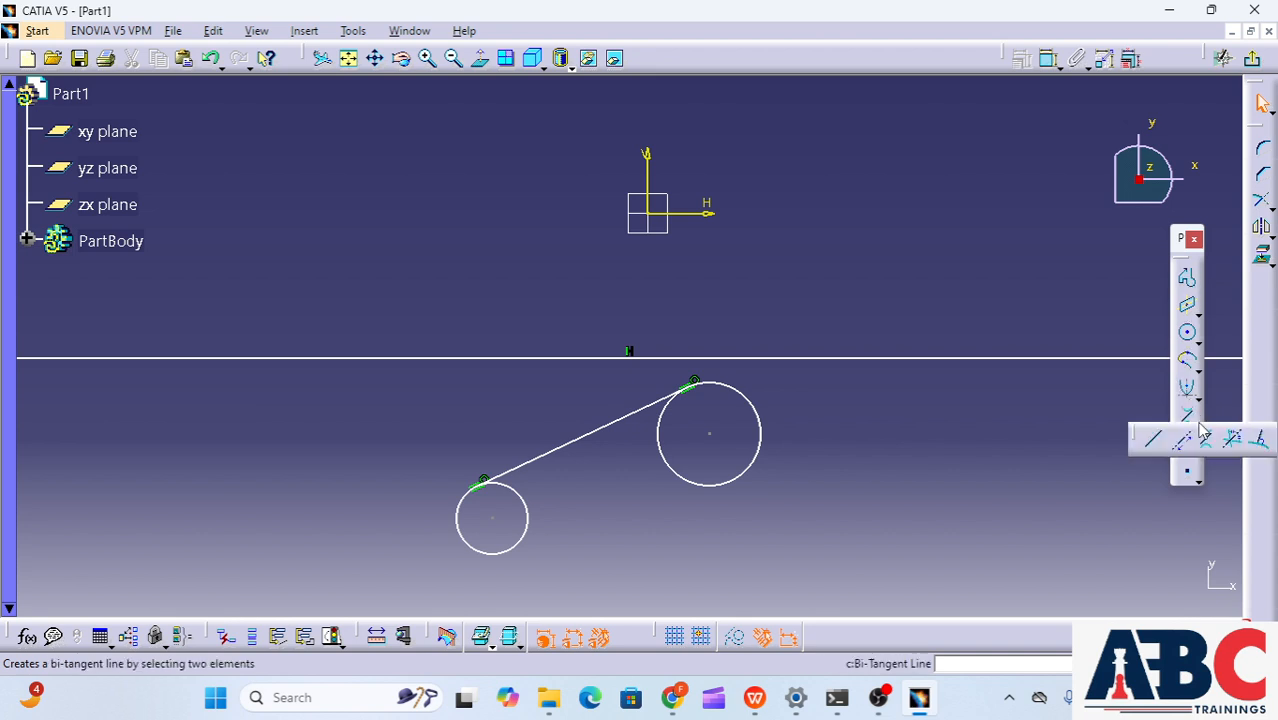
left_click(1151, 450)
left_click(995, 430)
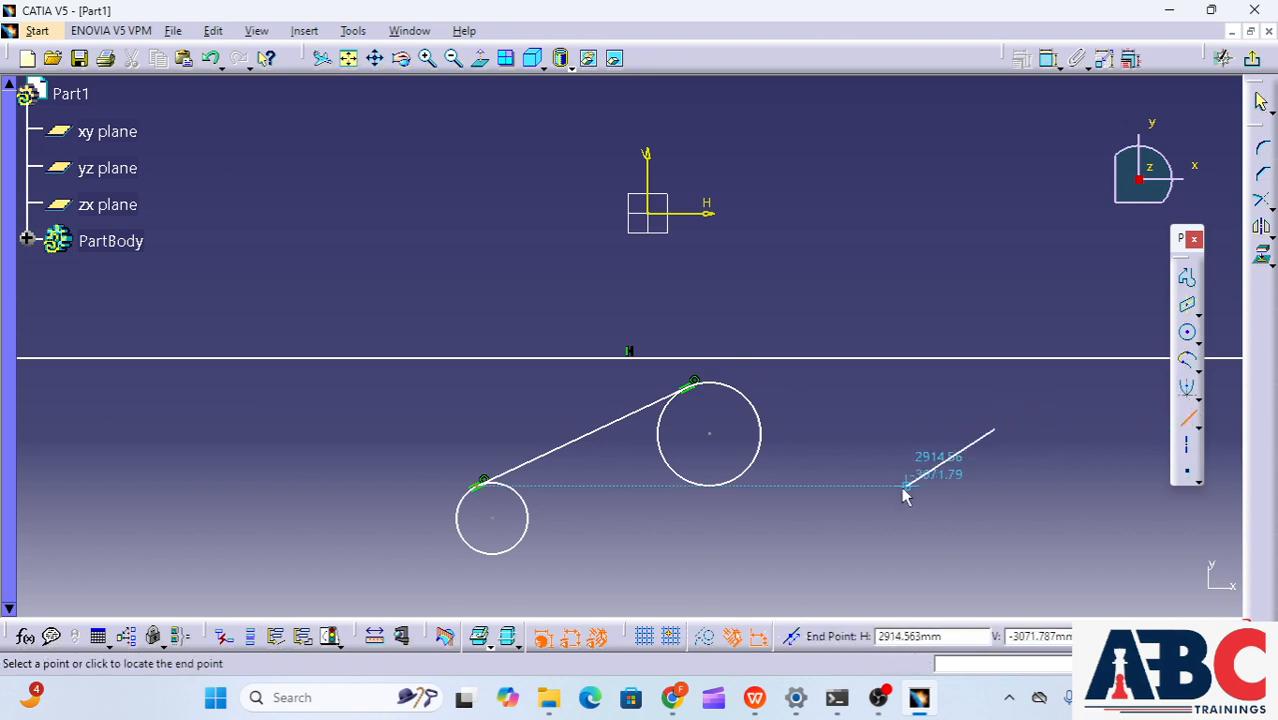
left_click(871, 535)
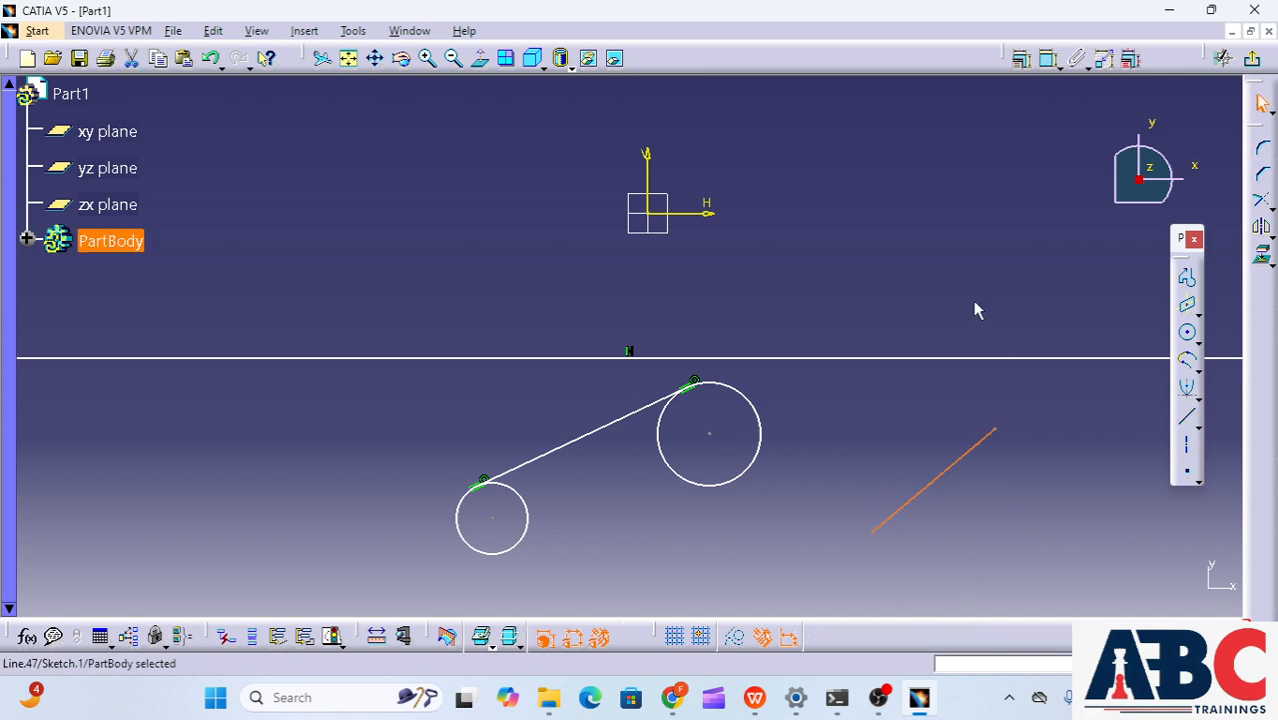
left_click(1188, 420)
left_click(987, 320)
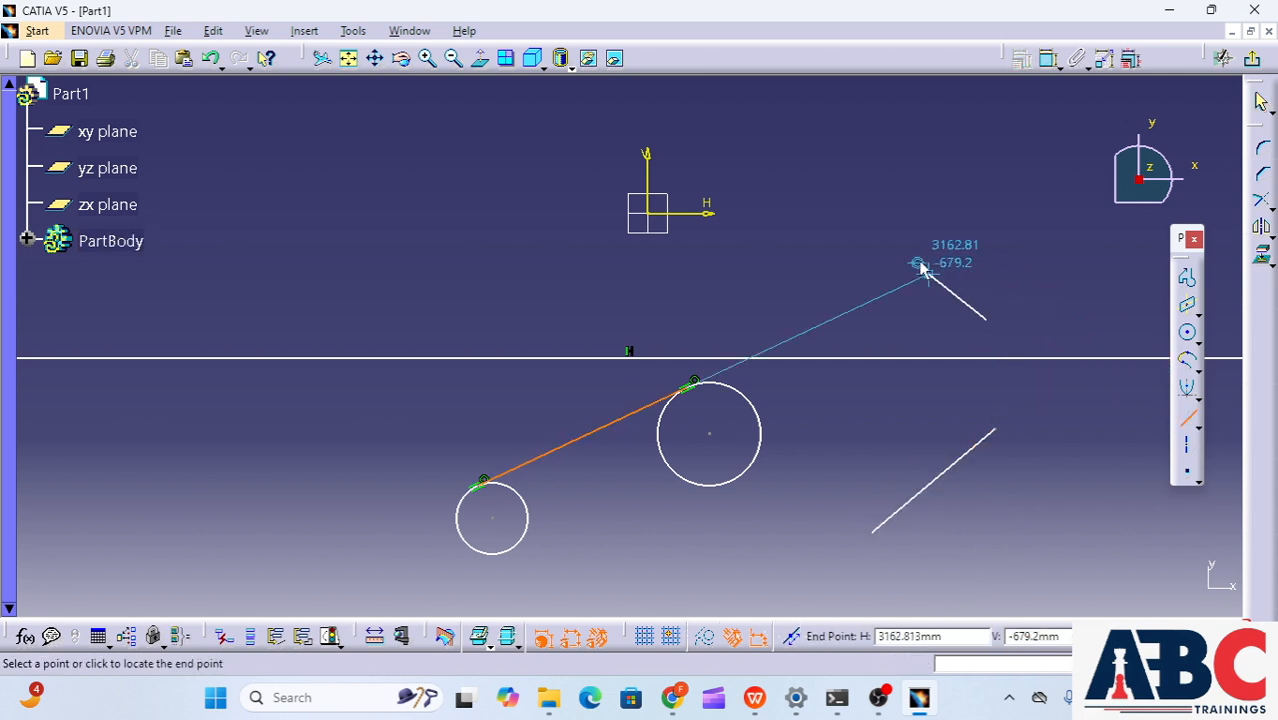
left_click(865, 212)
left_click(1054, 484)
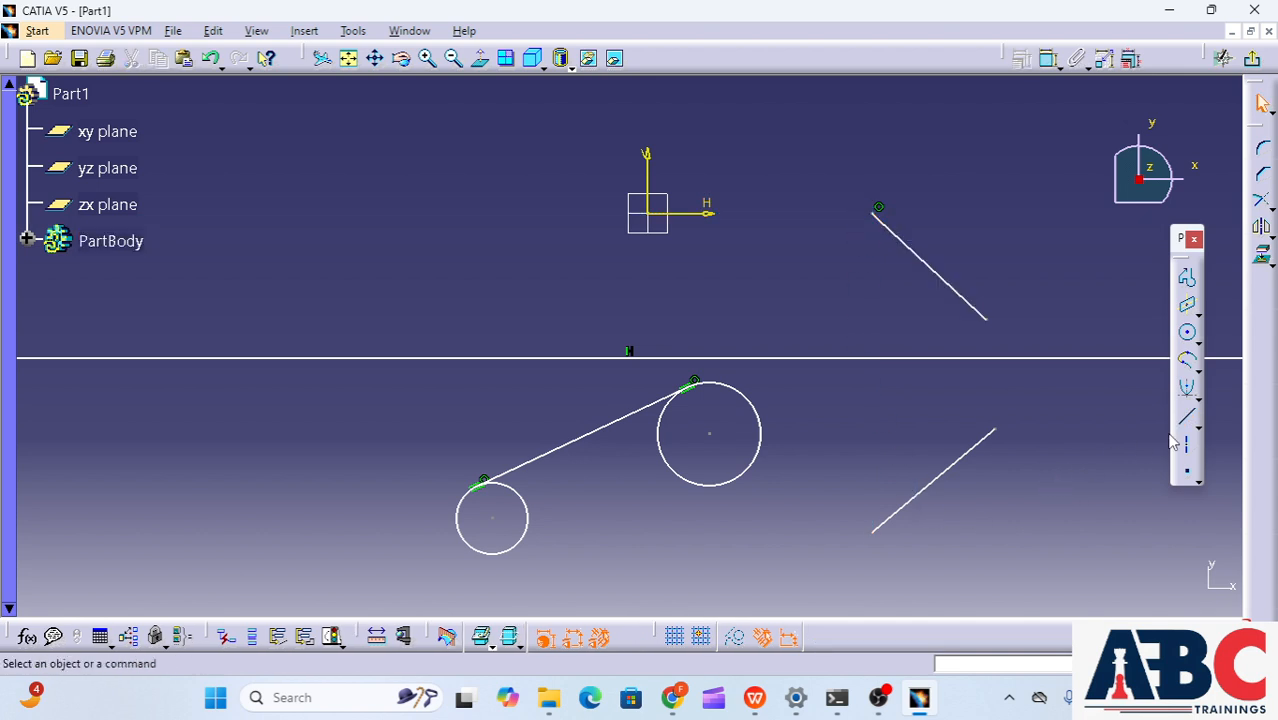
Create a bisecting line between the upper and lower oblique lines
left_click(1197, 422)
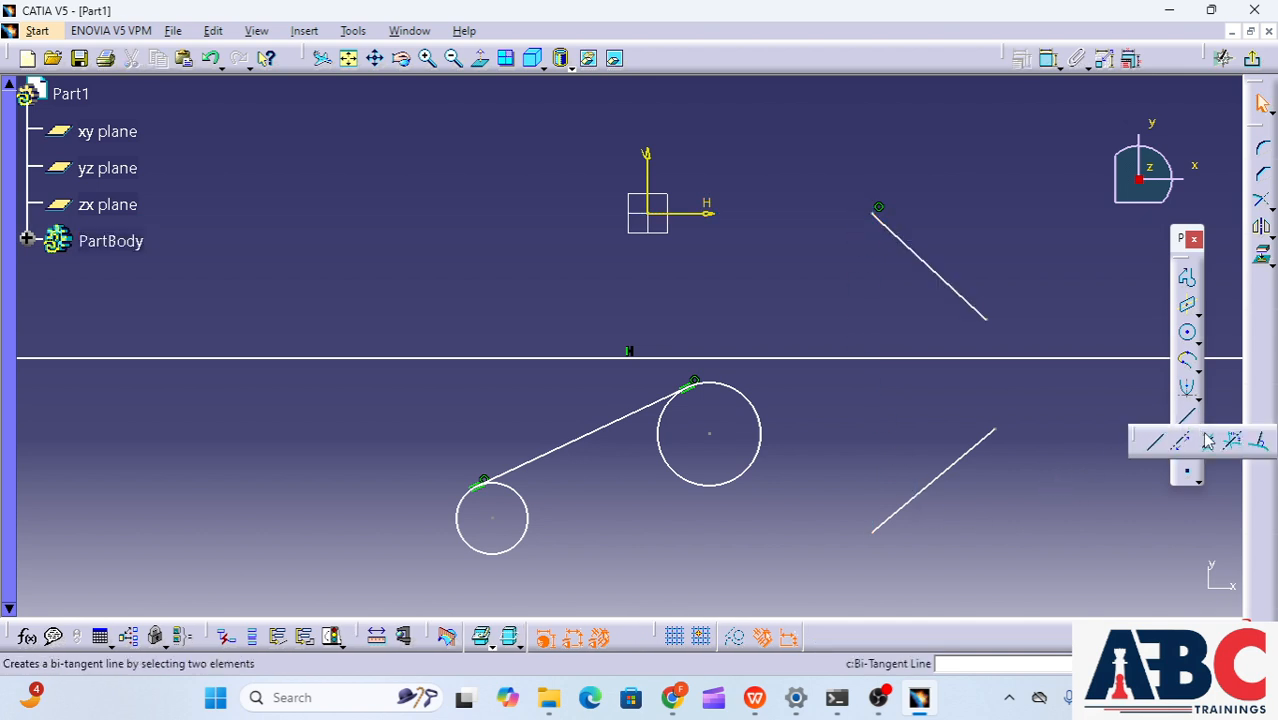
left_click(1233, 443)
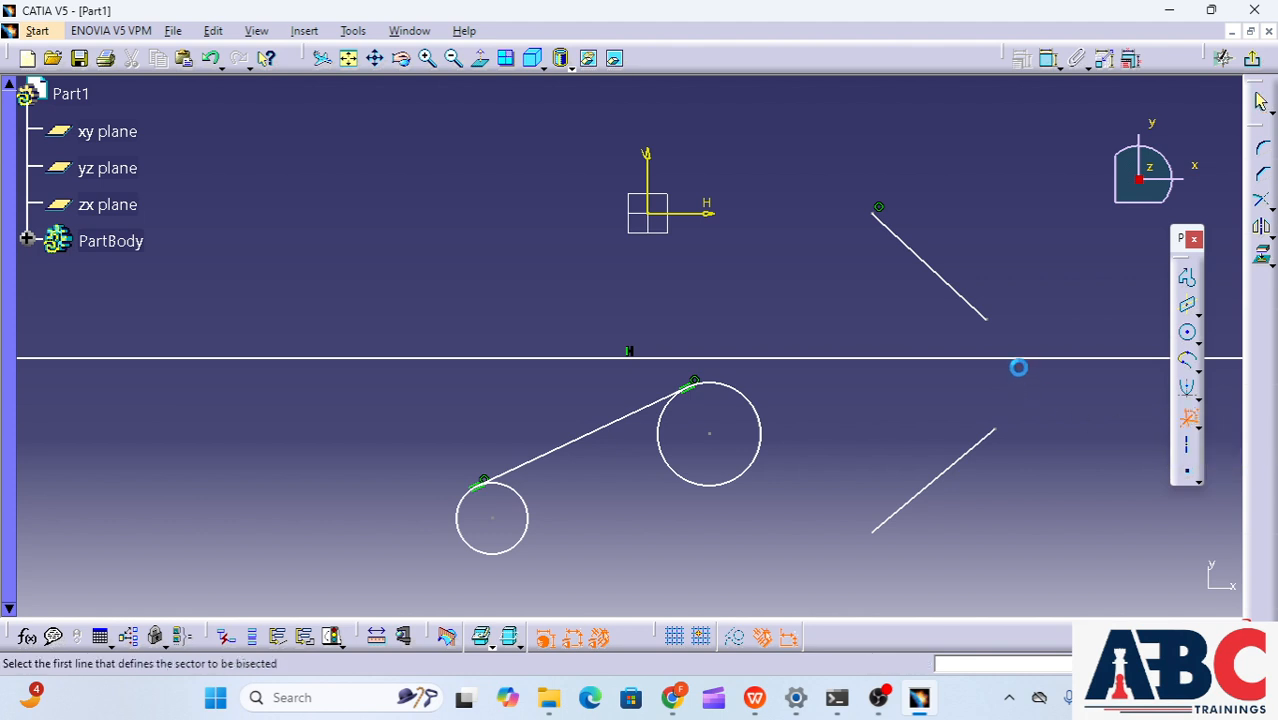
left_click(952, 284)
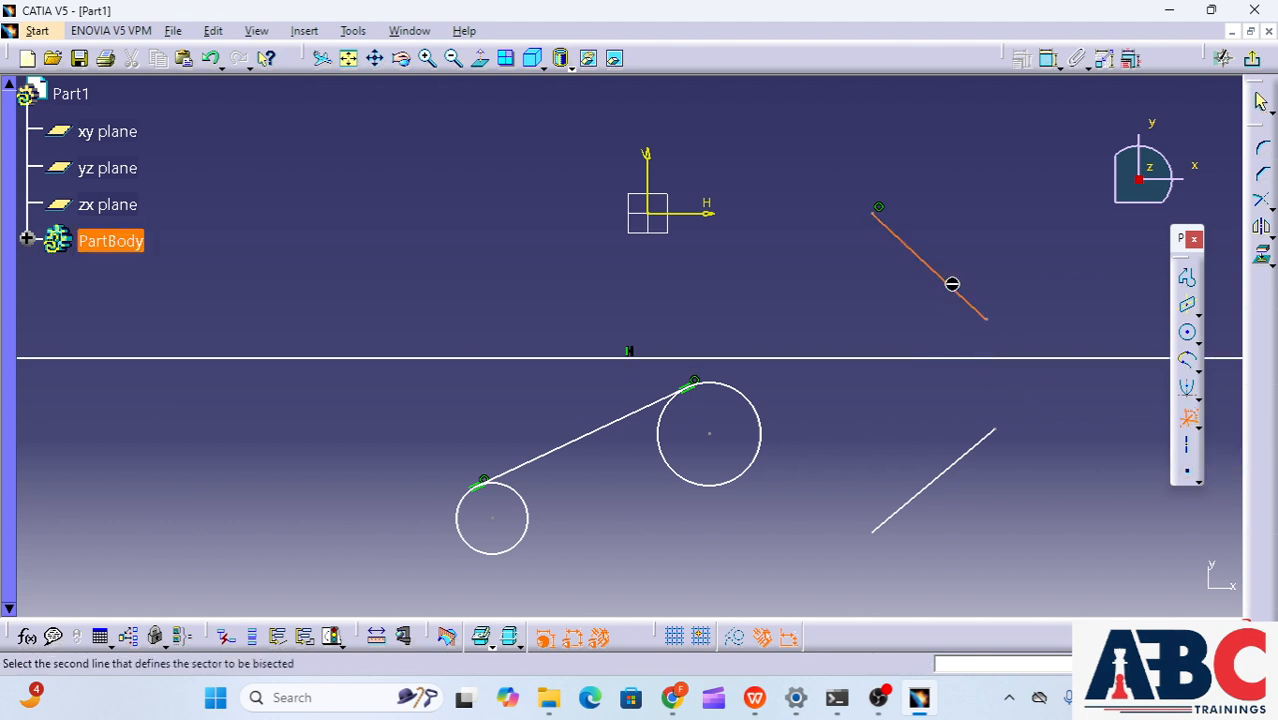
left_click(964, 456)
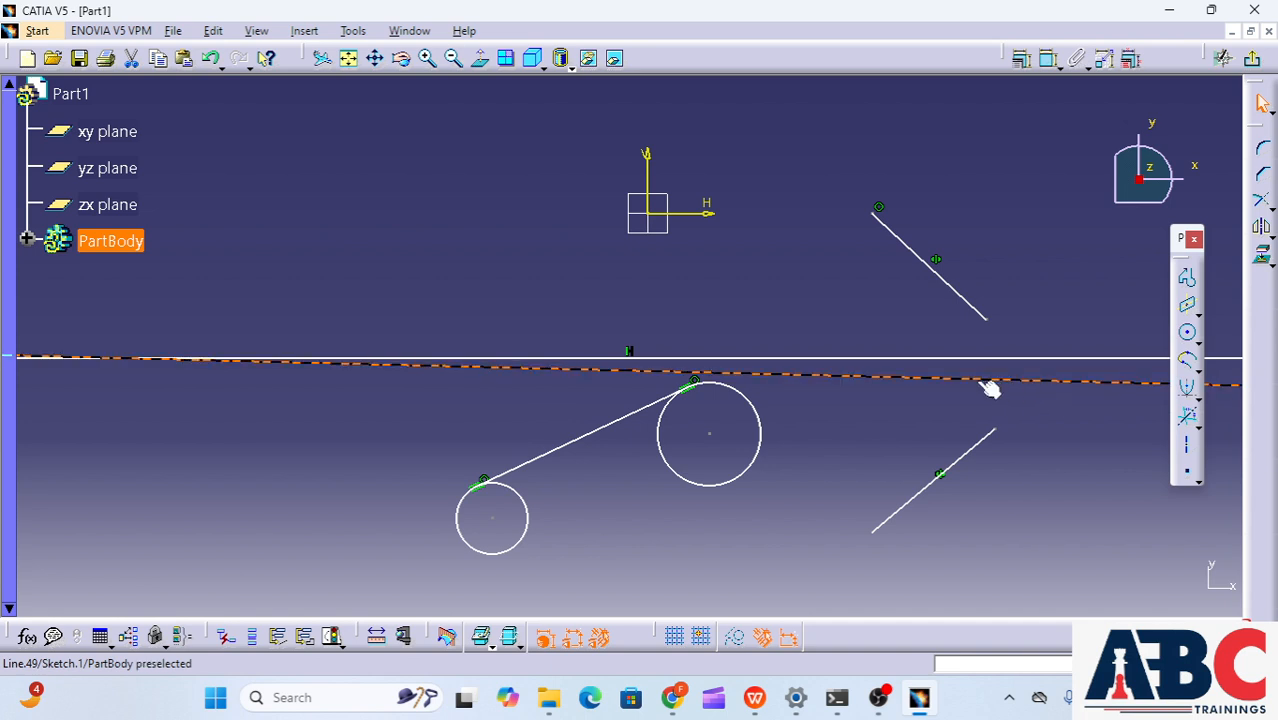
left_click(1084, 502)
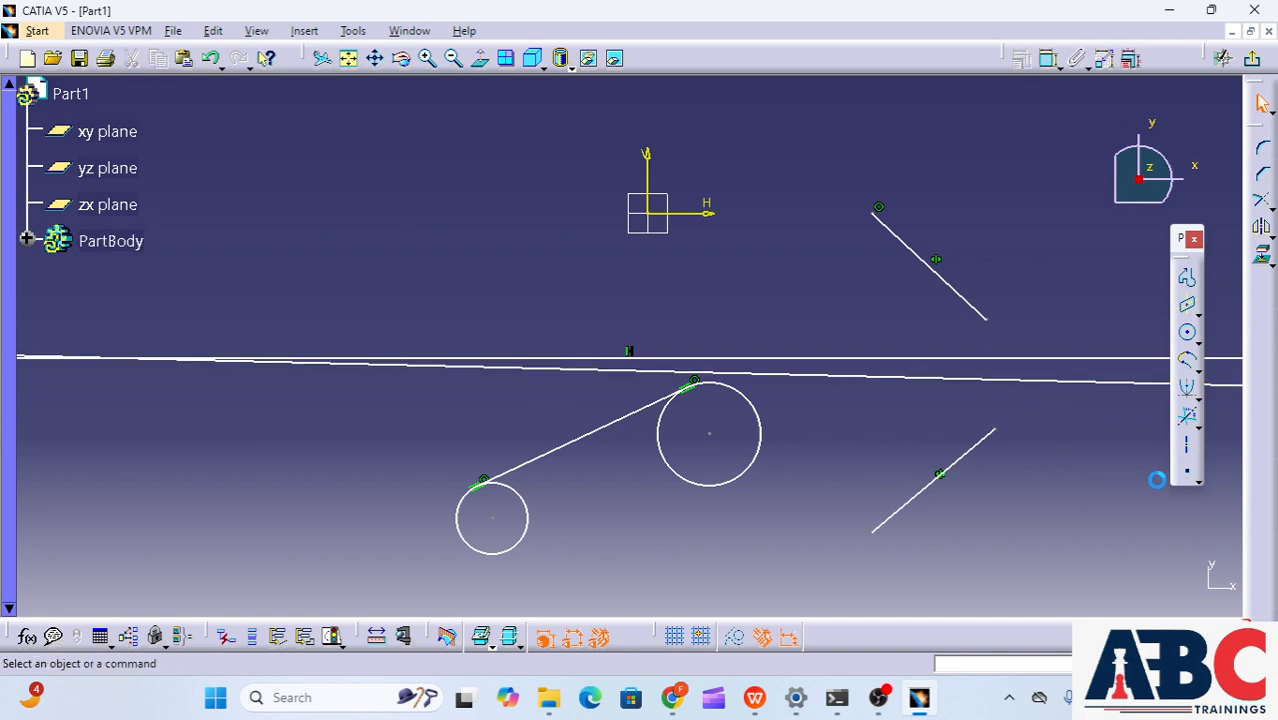
Draw a short line normal to the large circle, running outward and downward from its lower positive-H side
left_click(1197, 424)
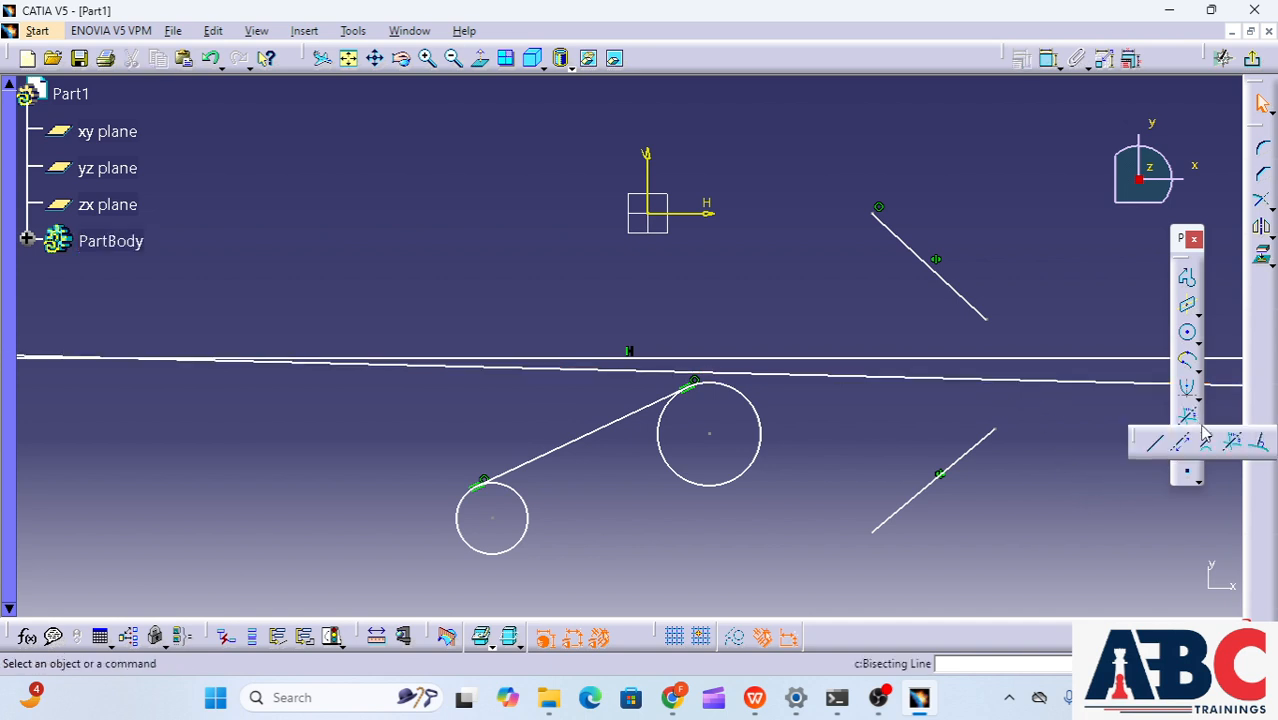
left_click(1264, 447)
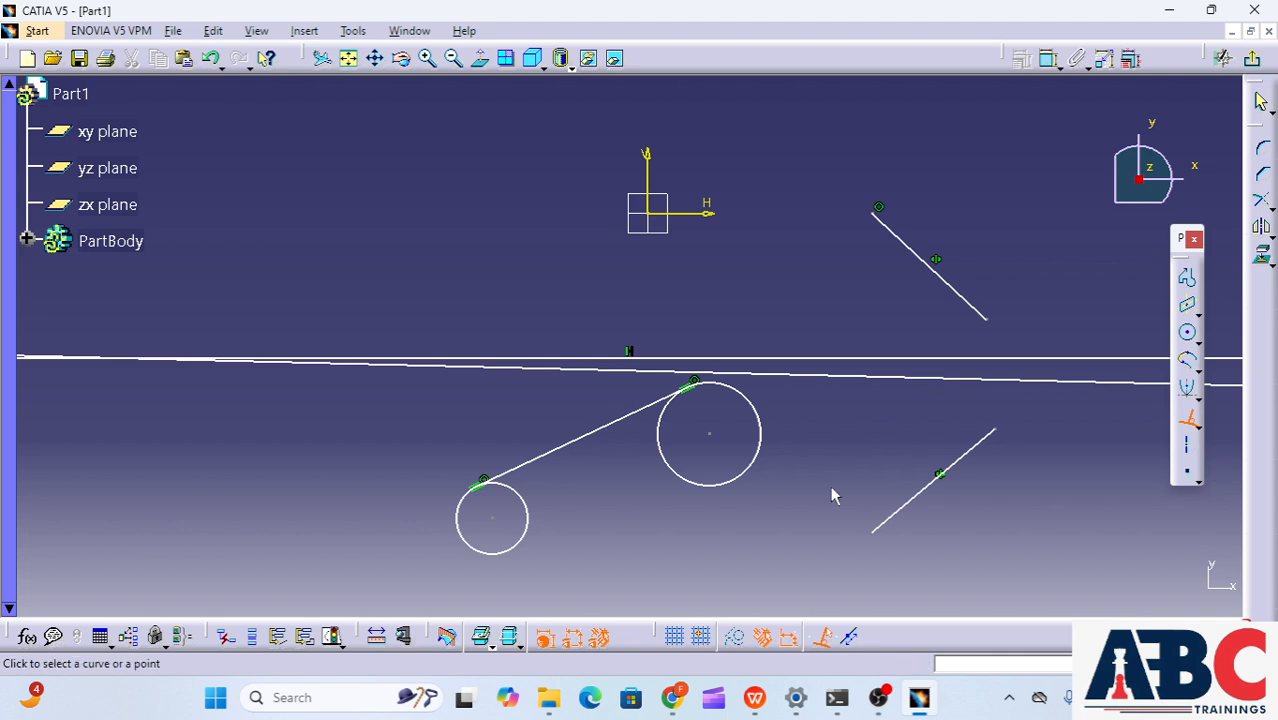
left_click(758, 464)
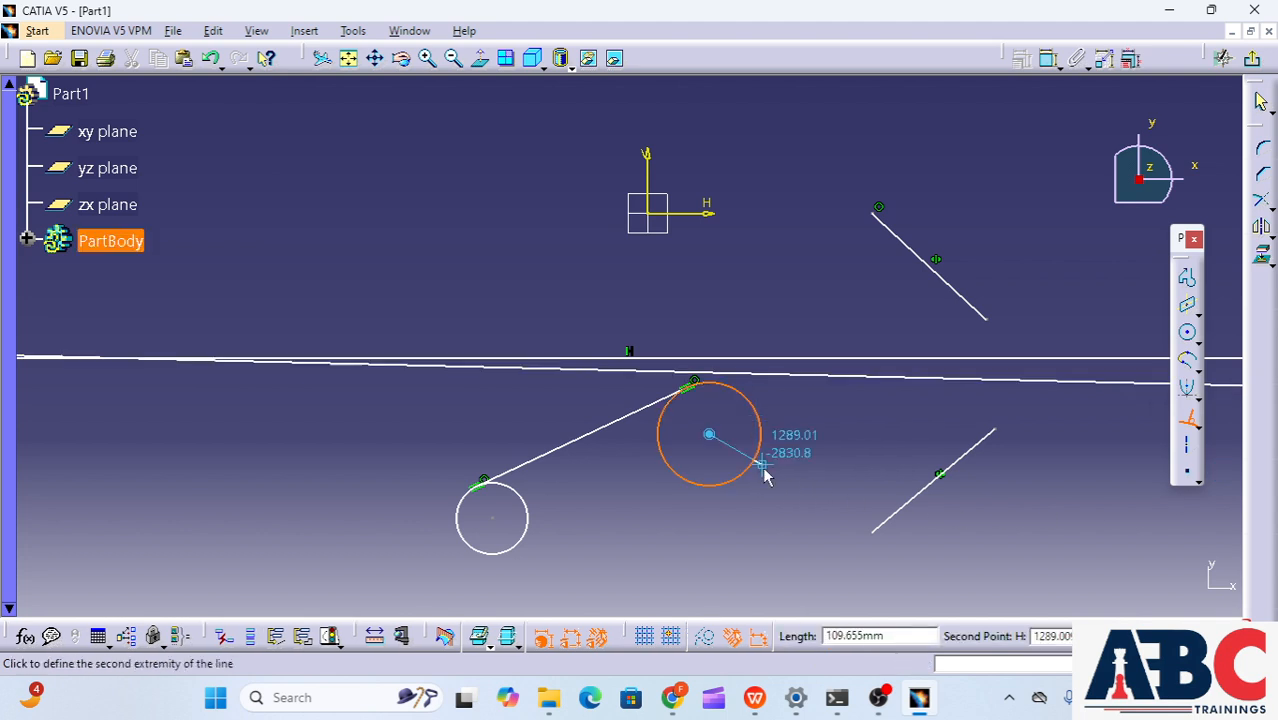
left_click(827, 500)
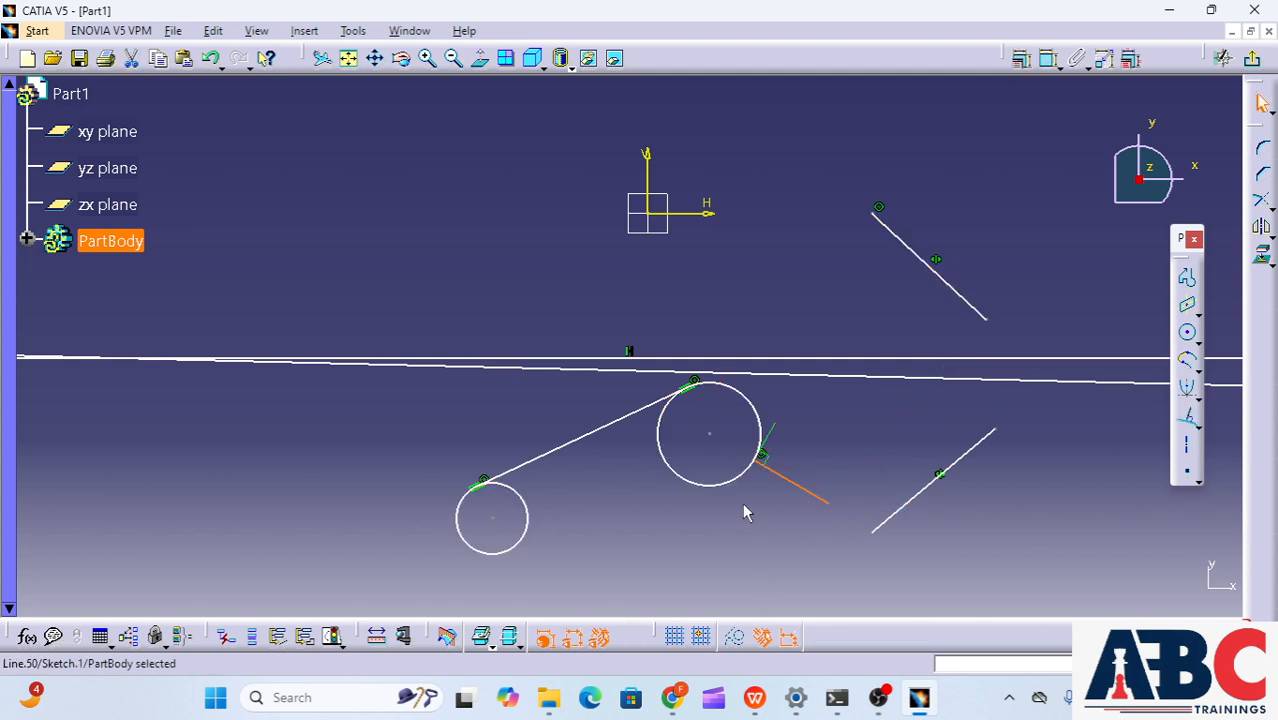
Draw a line normal to the small circle, running outward from its positive-H side to below the large circle
left_click(1188, 422)
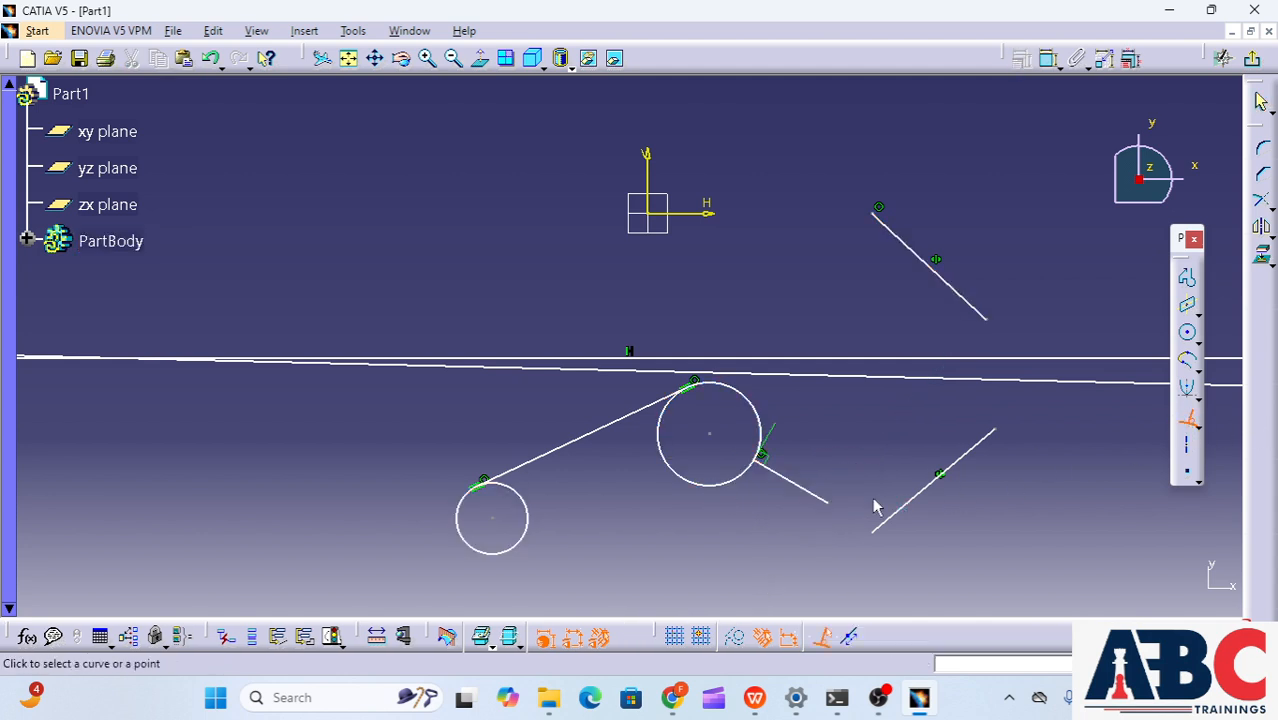
left_click(540, 521)
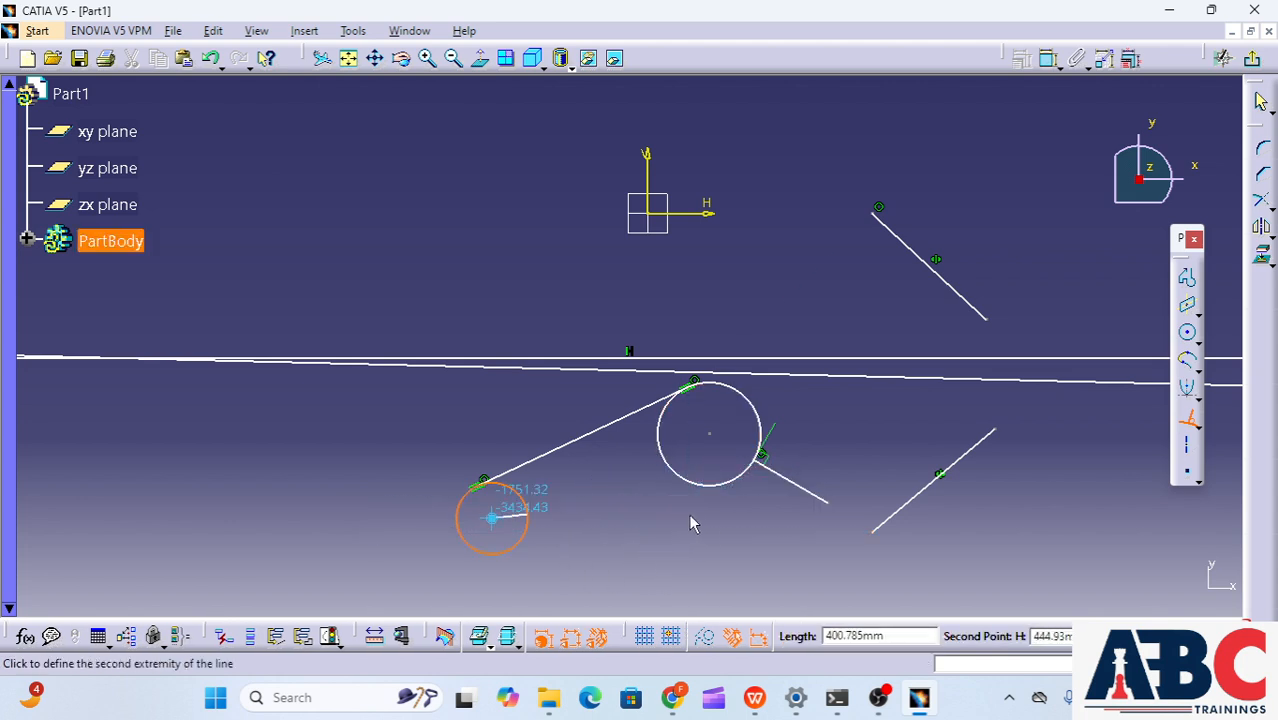
left_click(663, 518)
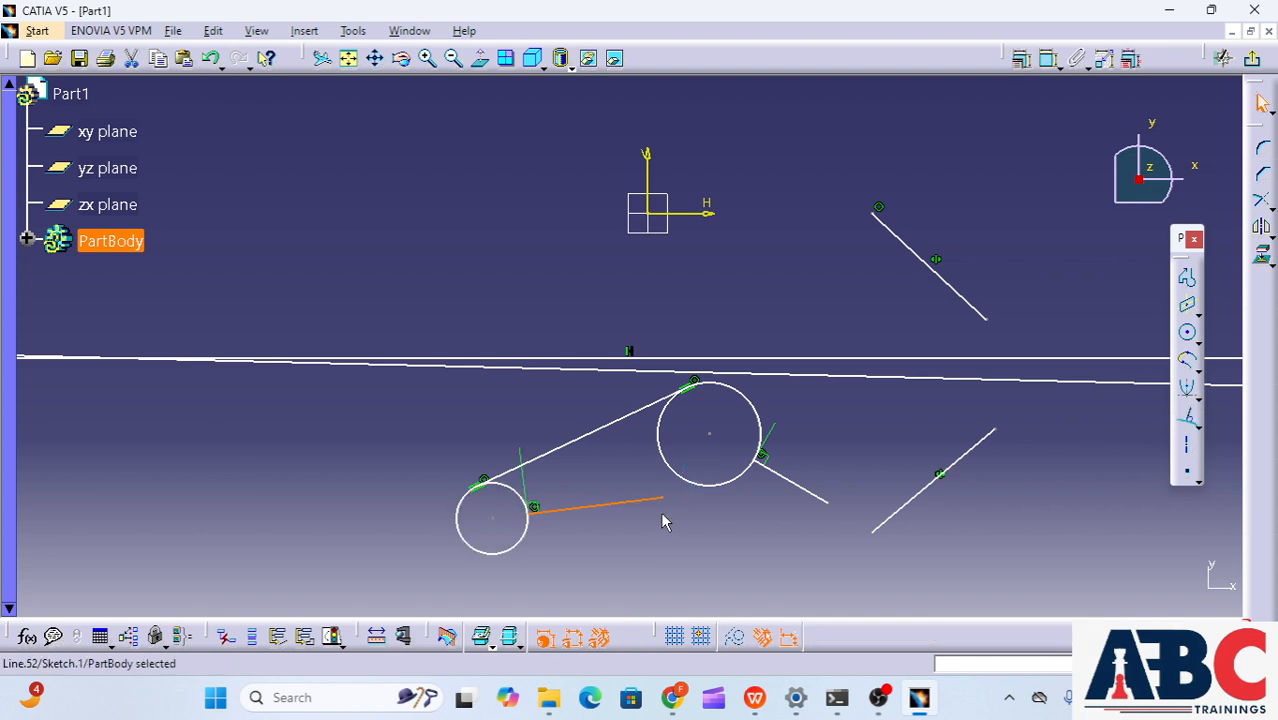
Transform the line normal to the small circle into an axis
left_click(1190, 455)
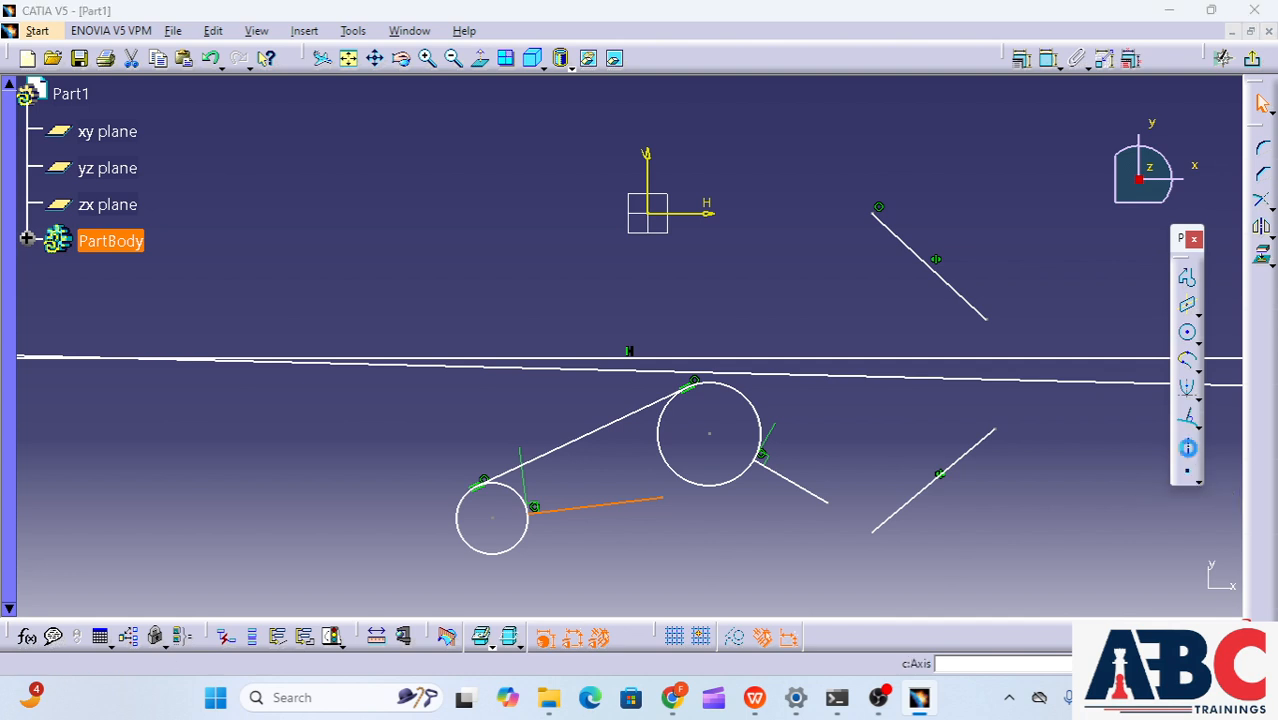
left_click(628, 351)
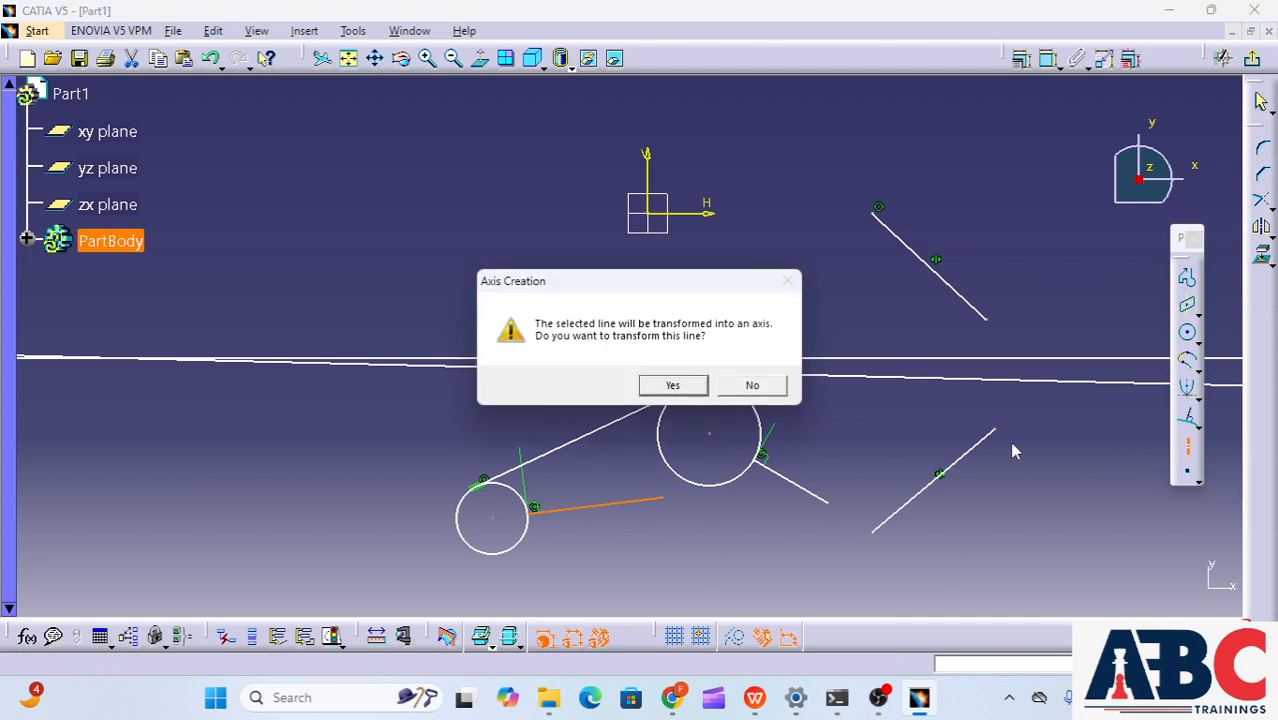
left_click(670, 386)
Place three points on the positive-H side of the oblique lines: two near the lower line and one beside the upper line
left_click(1190, 474)
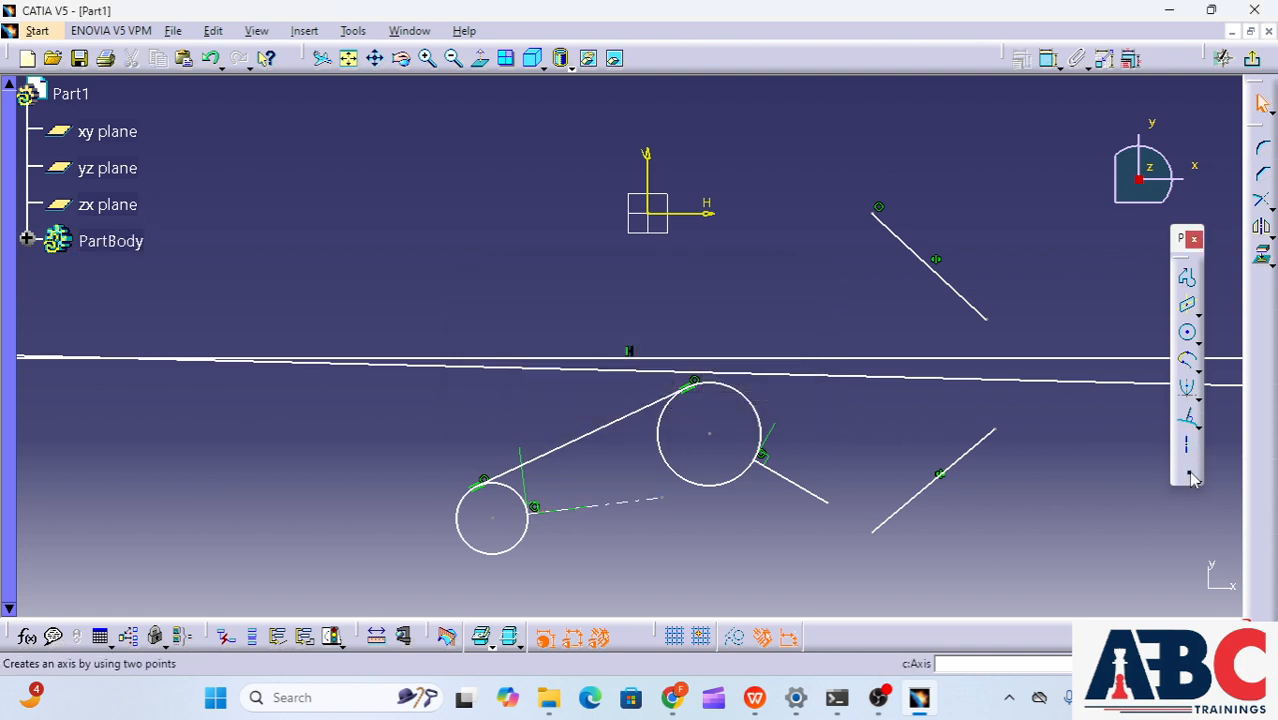
left_click(1190, 476)
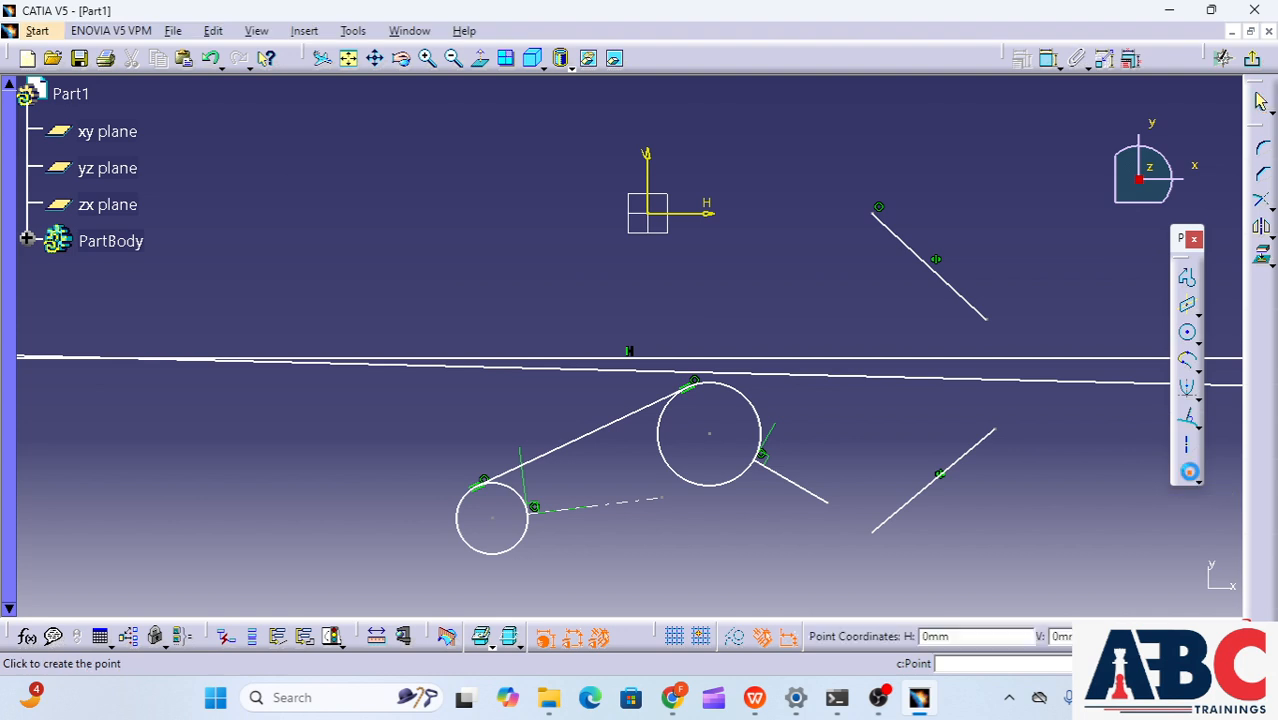
left_click(1079, 542)
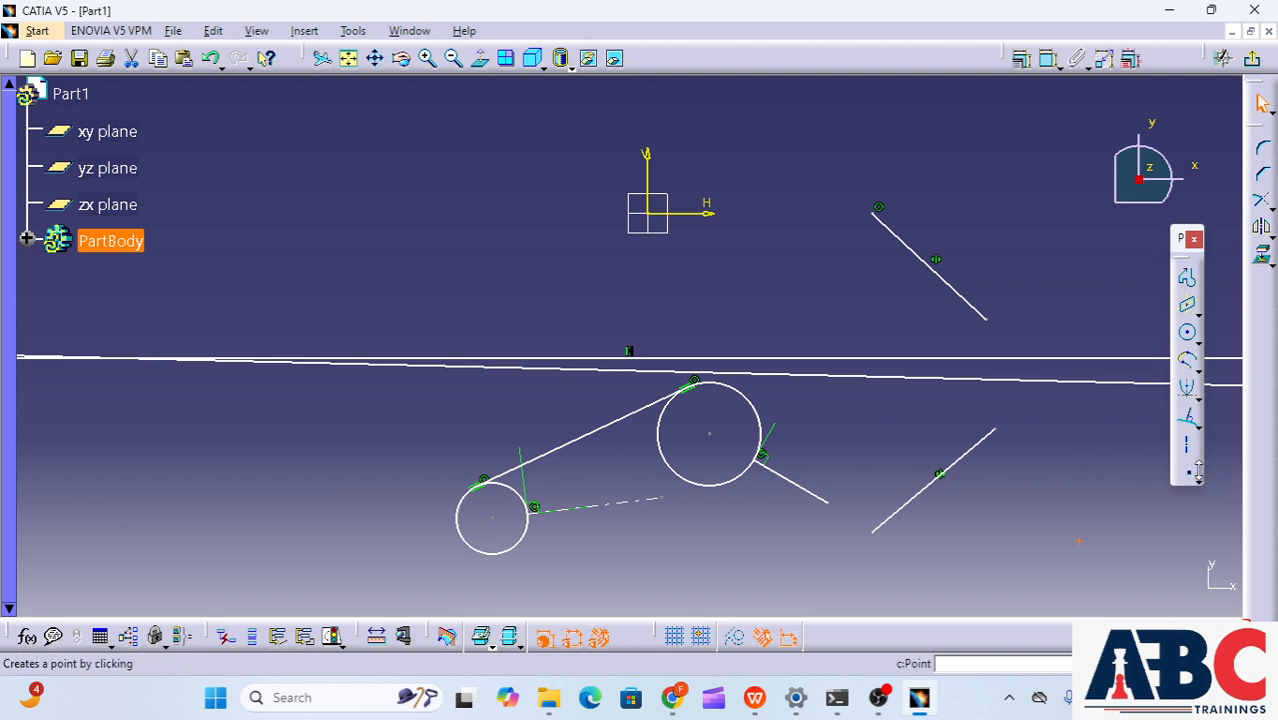
left_click(1187, 471)
left_click(1034, 453)
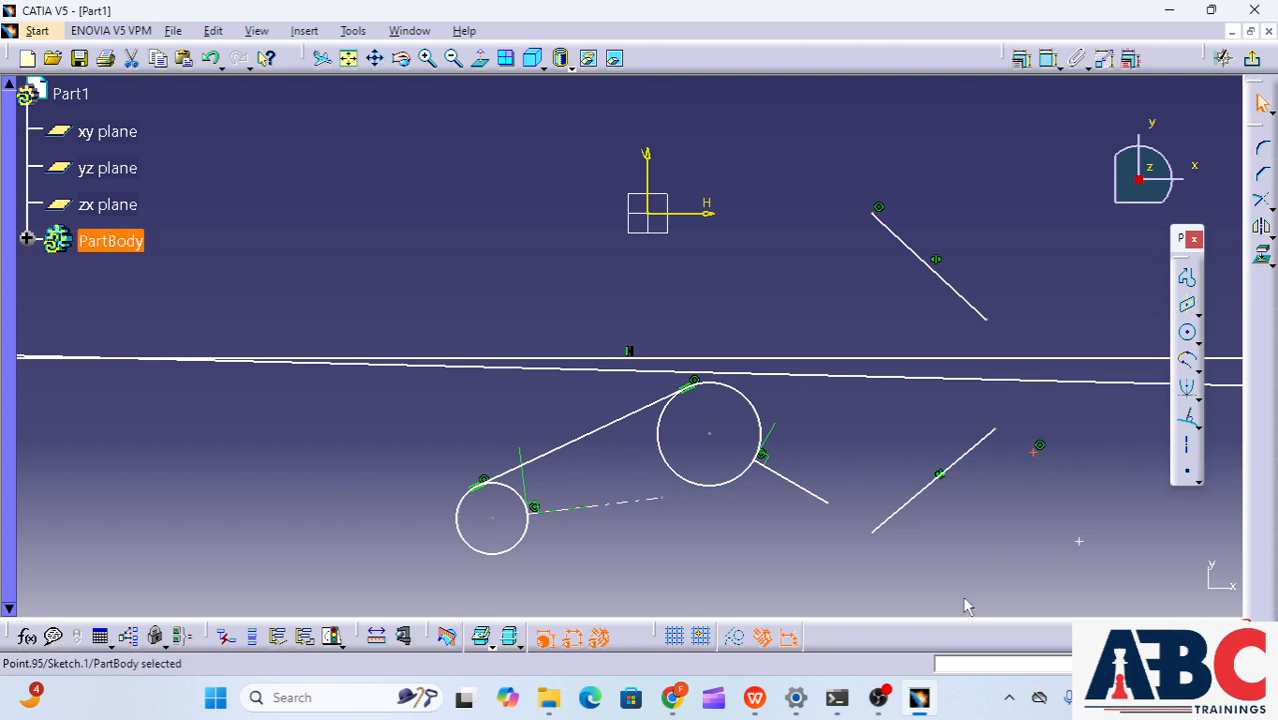
left_click(1189, 478)
left_click(1079, 262)
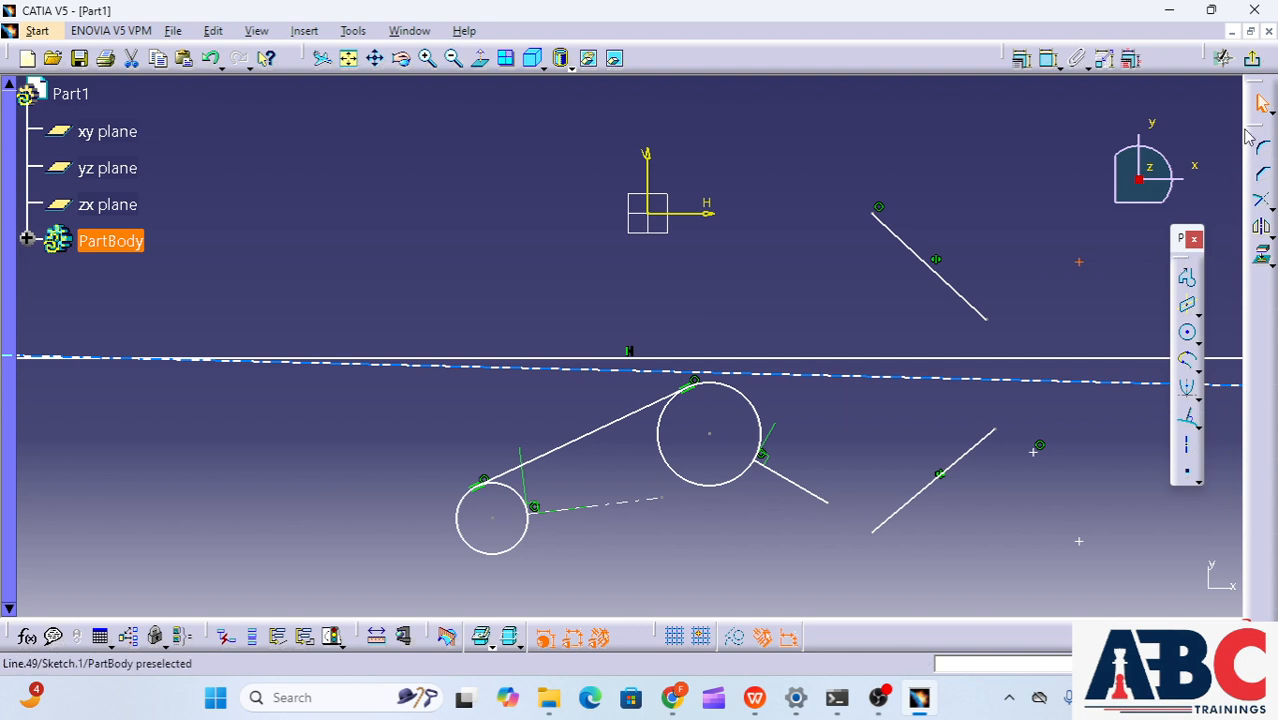
Dock the floating Profile tools with the other sketching tools and fit the whole sketch in view
left_click_drag(1250, 135, 1251, 137)
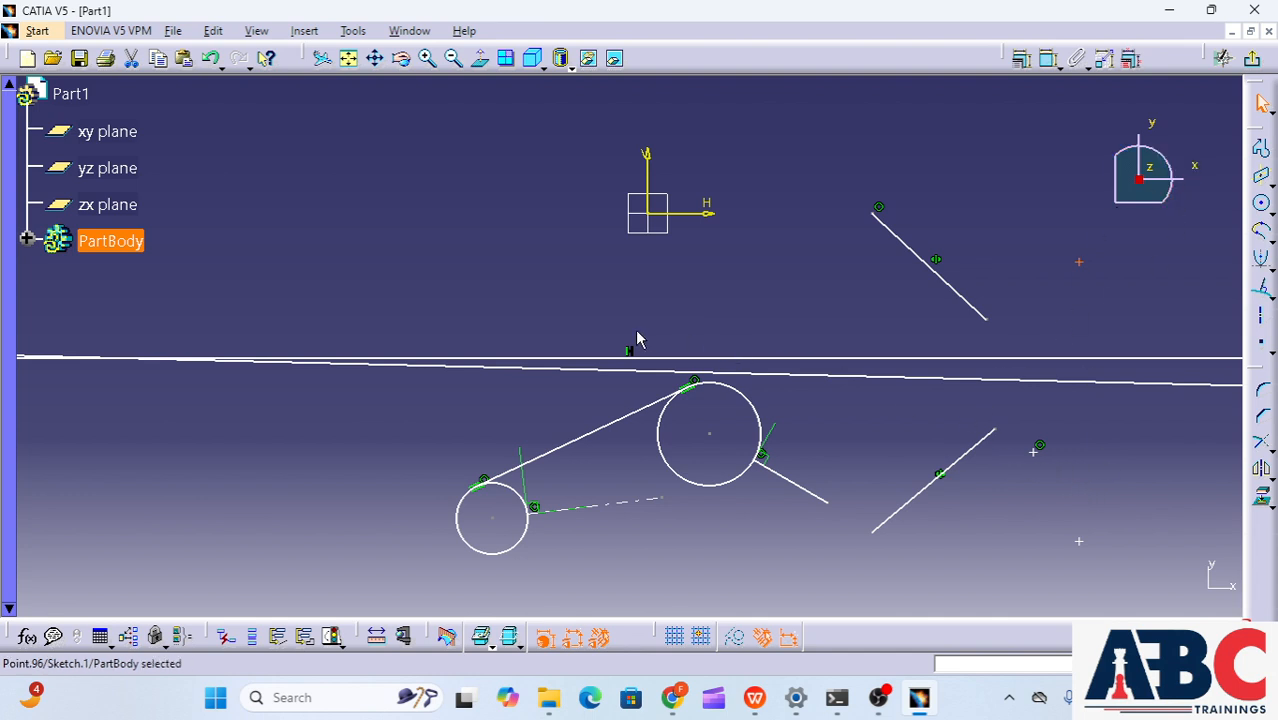
left_click(352, 58)
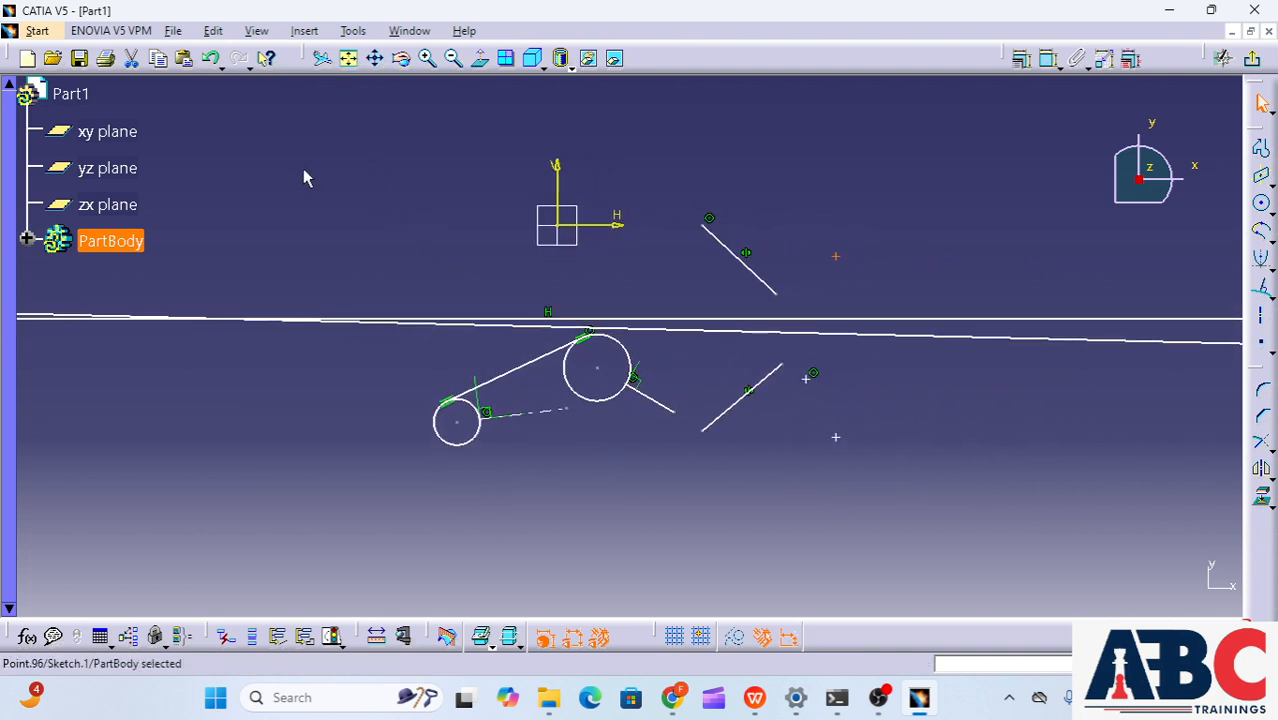